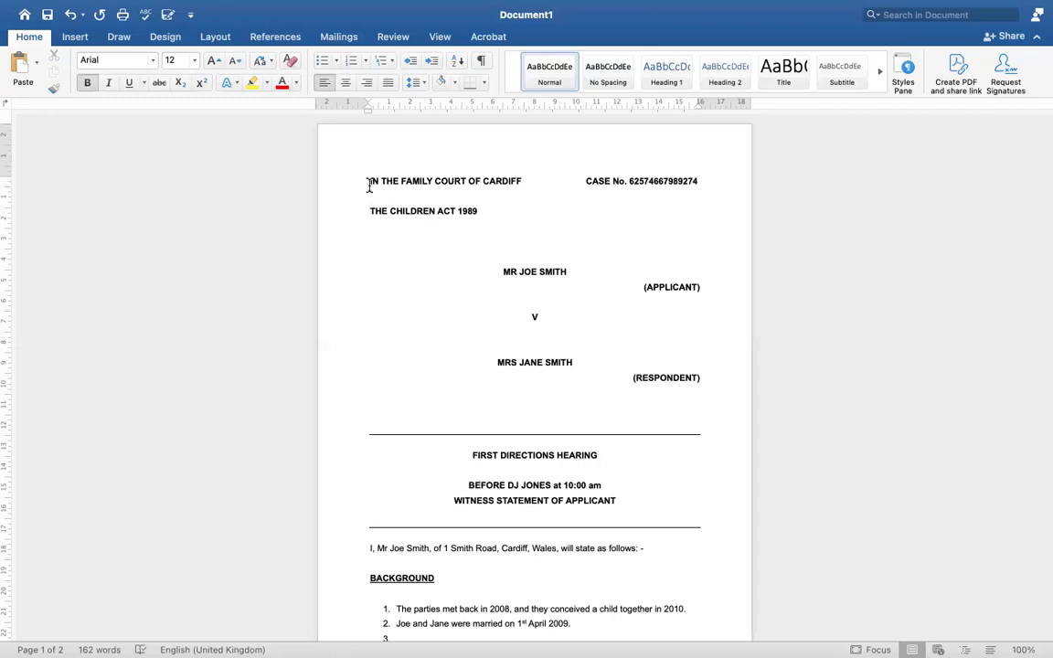
# Repeatedly select and deselect the 'IN THE FAMILY COURT OF CARDIFF' heading block
pyautogui.moveTo(371, 186); pyautogui.dragTo(668, 518)
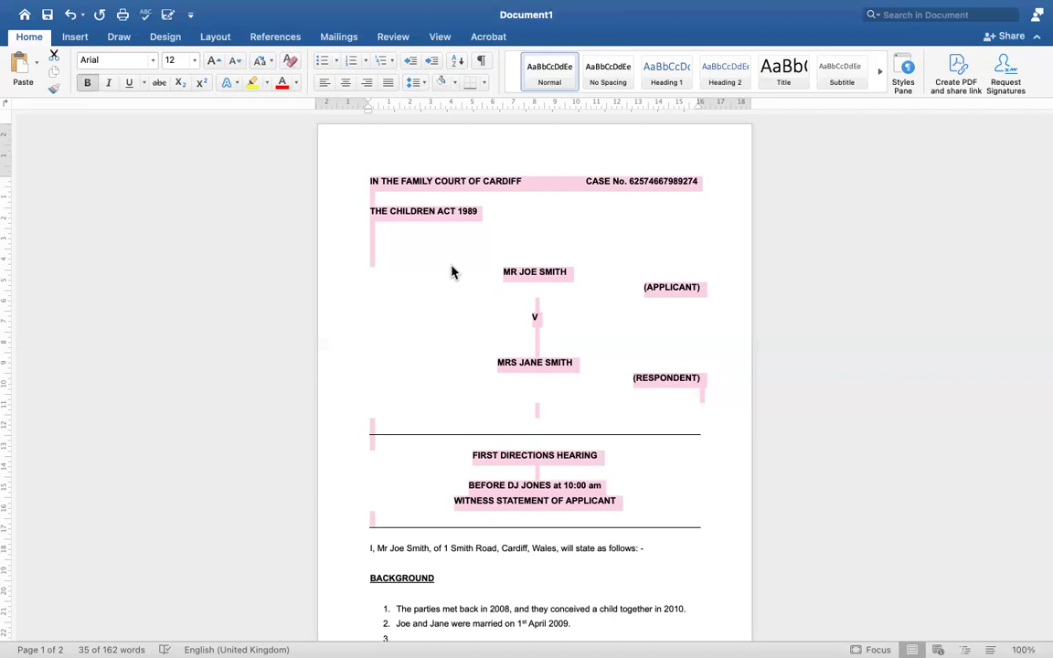
pyautogui.click(454, 270)
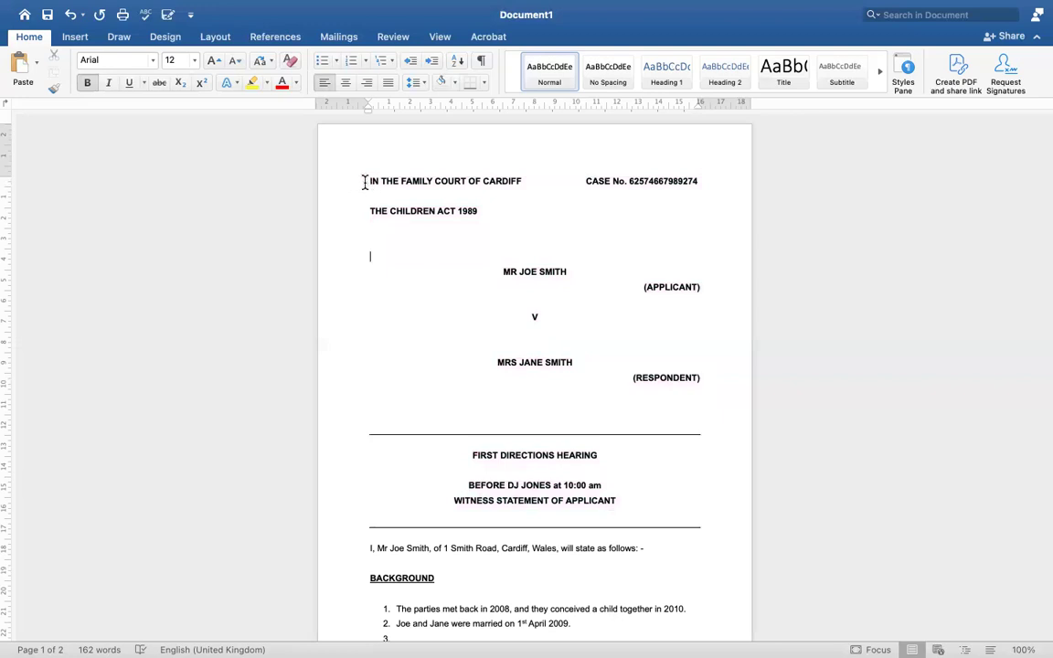
pyautogui.moveTo(364, 182); pyautogui.dragTo(519, 186)
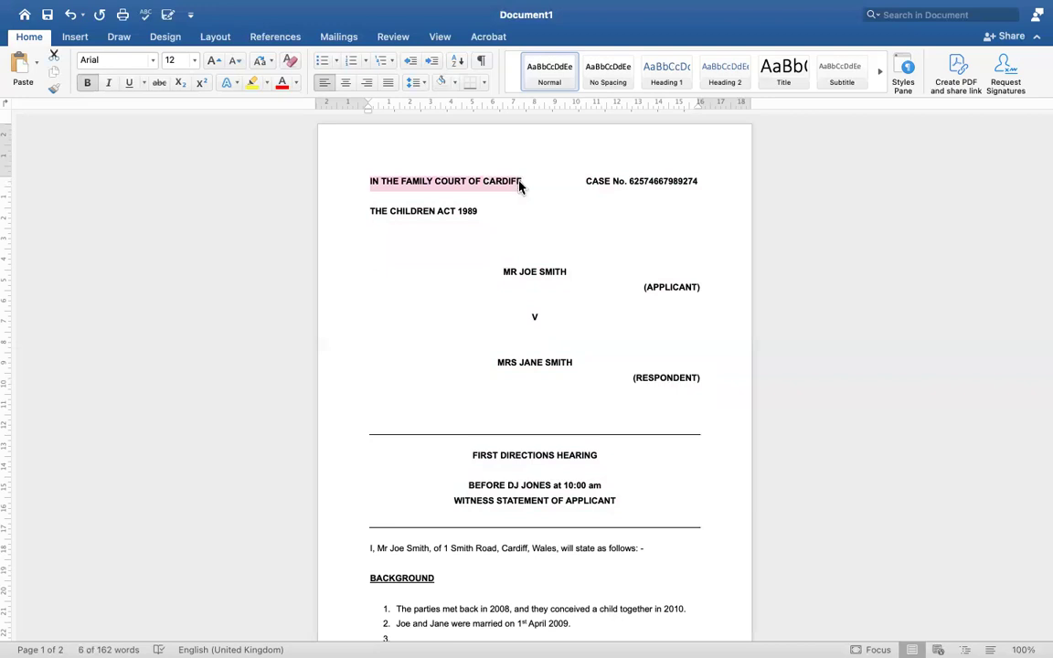
pyautogui.click(517, 192)
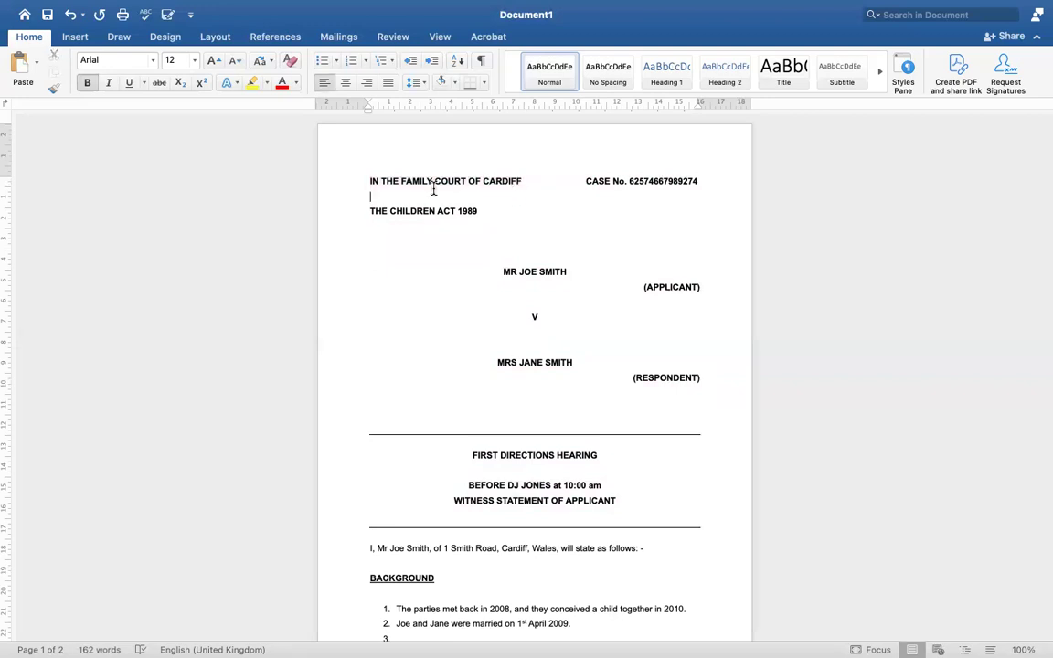
pyautogui.moveTo(370, 183); pyautogui.dragTo(507, 188)
pyautogui.click(497, 205)
pyautogui.moveTo(371, 182); pyautogui.dragTo(525, 186)
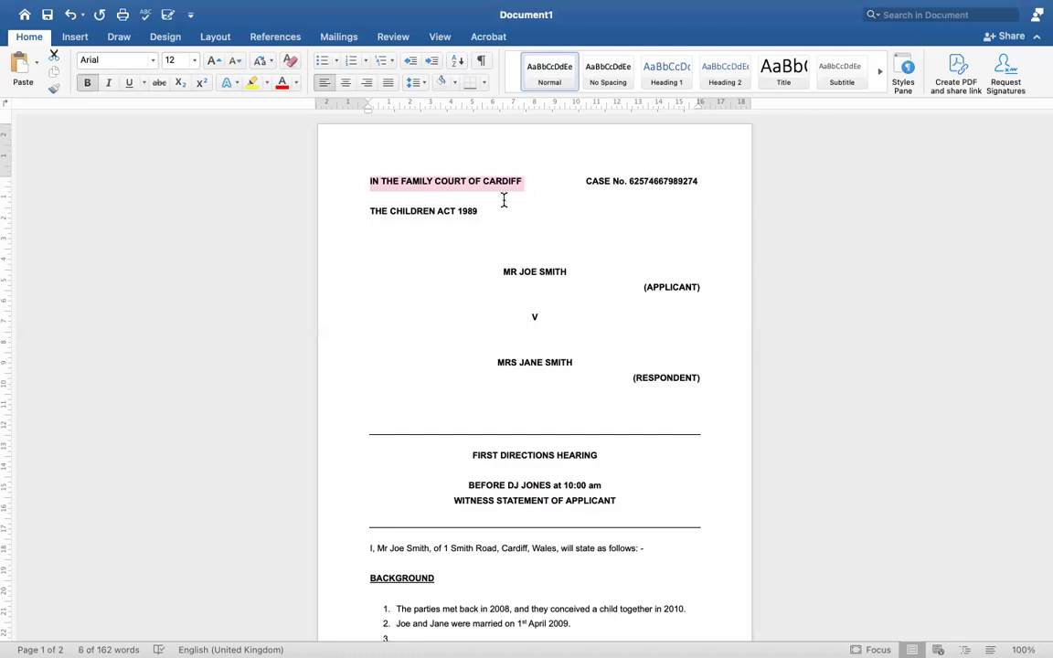
pyautogui.click(502, 200)
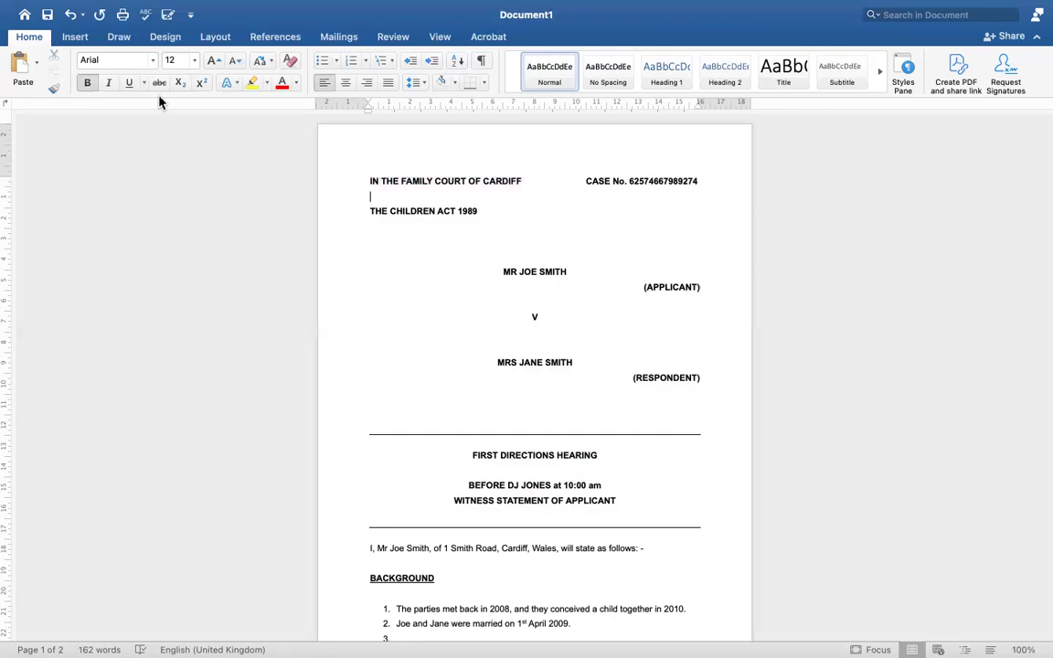
# Review the font list without changing it and keep the font size at 12
pyautogui.click(152, 61)
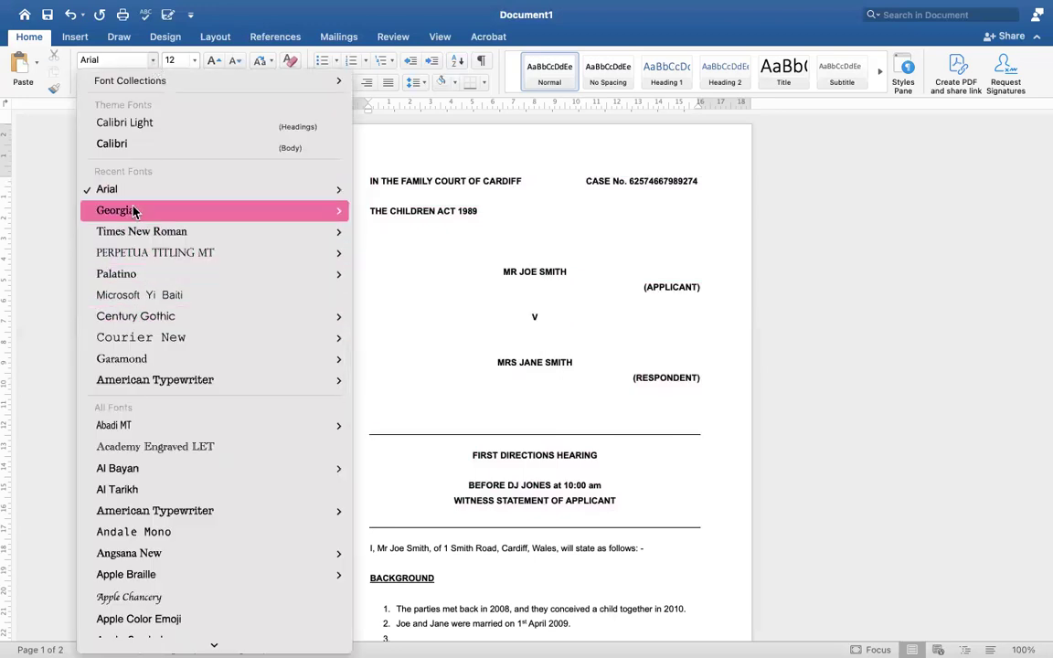
pyautogui.moveTo(134, 212)
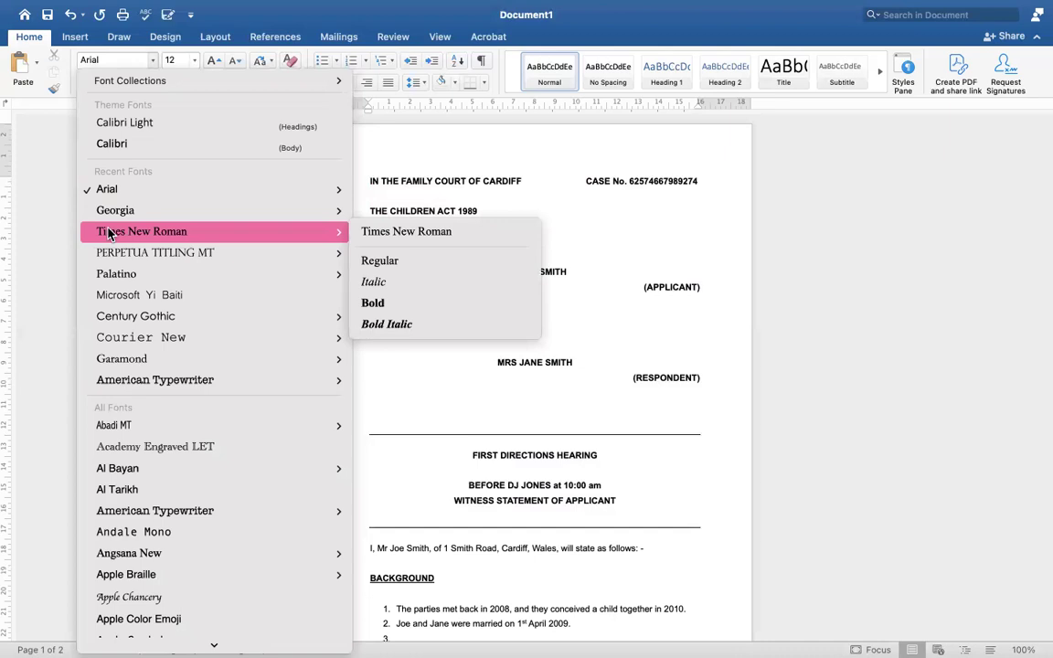
pyautogui.click(369, 165)
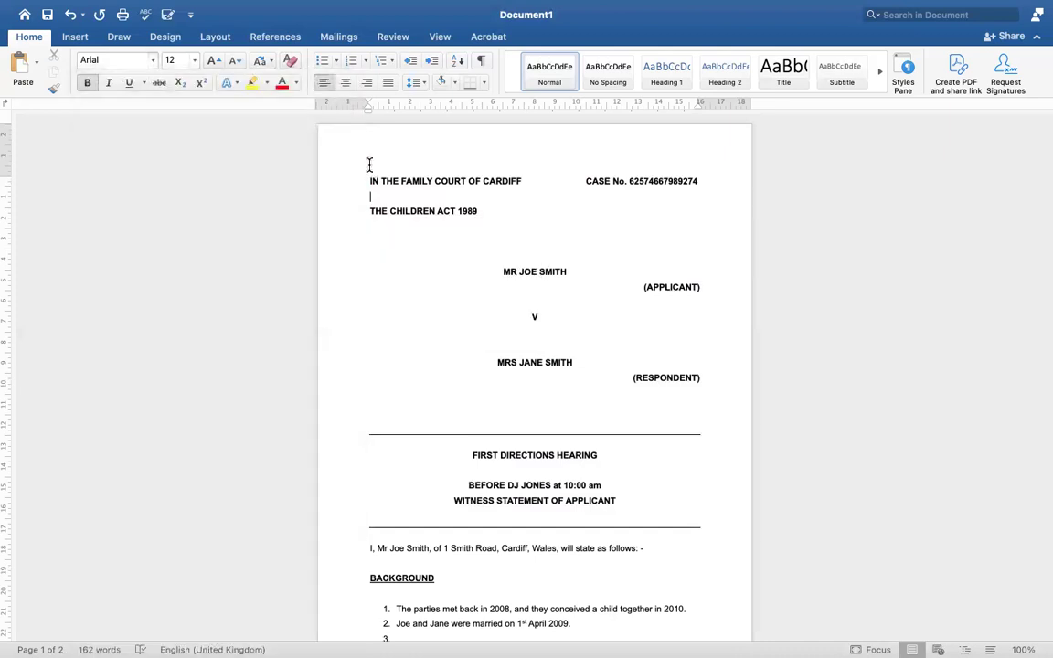
pyautogui.click(195, 61)
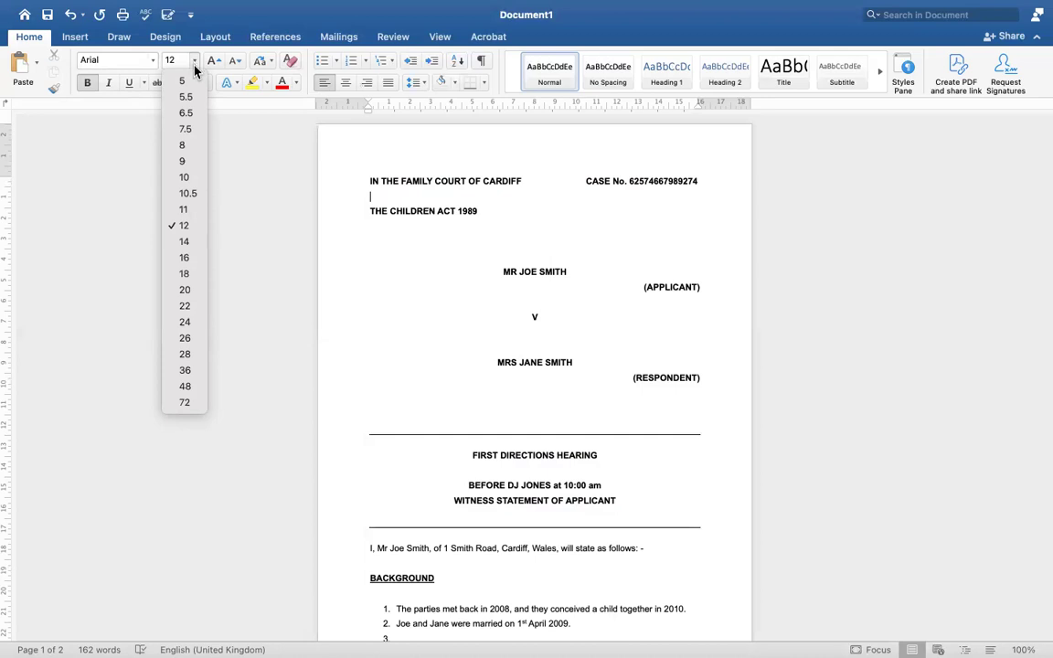
pyautogui.click(185, 227)
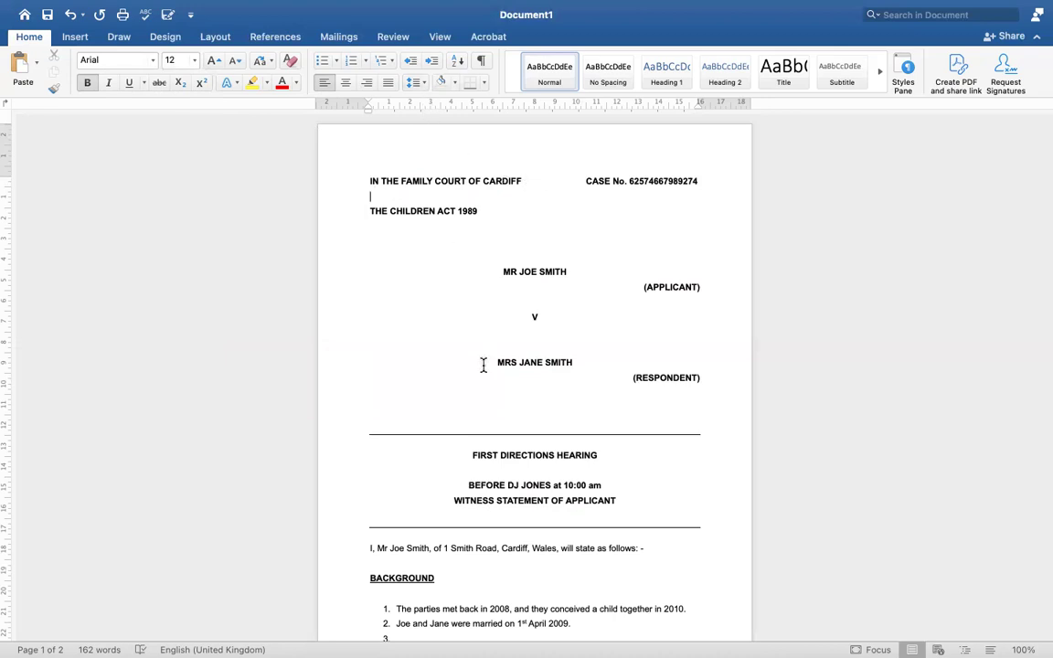
# Highlight the text from 'The parties' down to item 5 under Statement of Truth
pyautogui.scroll(-2, 483, 365)
pyautogui.scroll(-4, 483, 364)
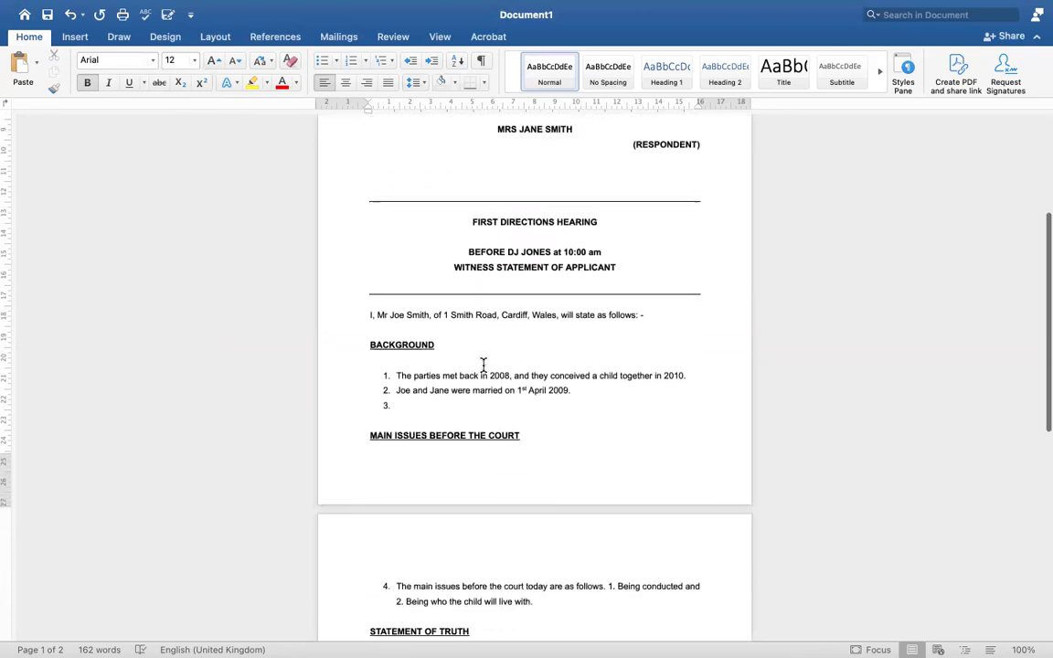
pyautogui.moveTo(408, 346); pyautogui.dragTo(537, 624)
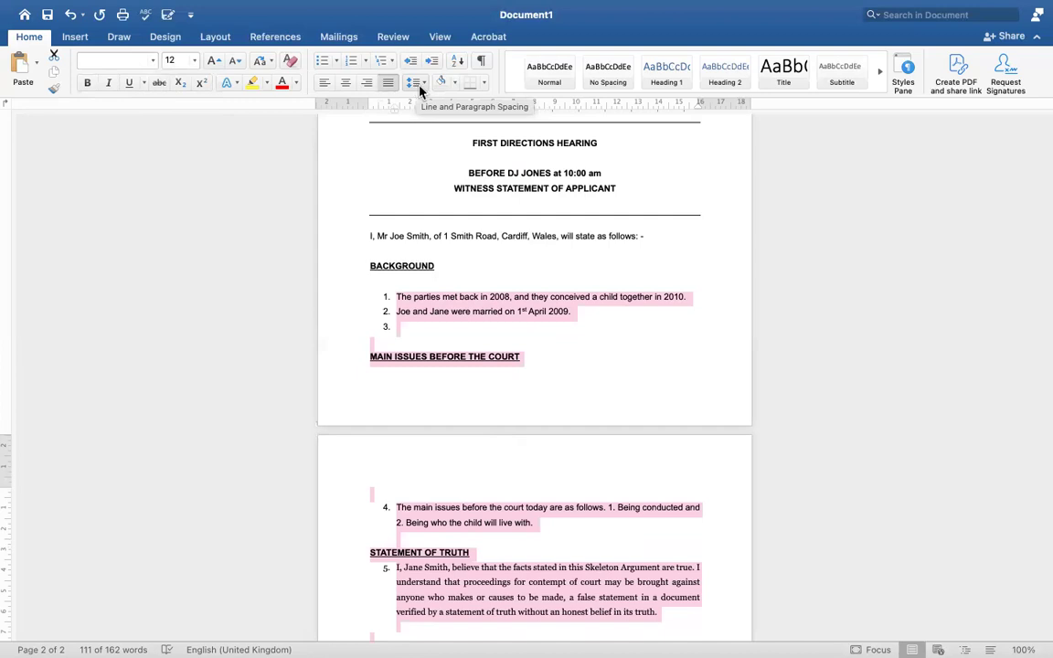
pyautogui.click(423, 84)
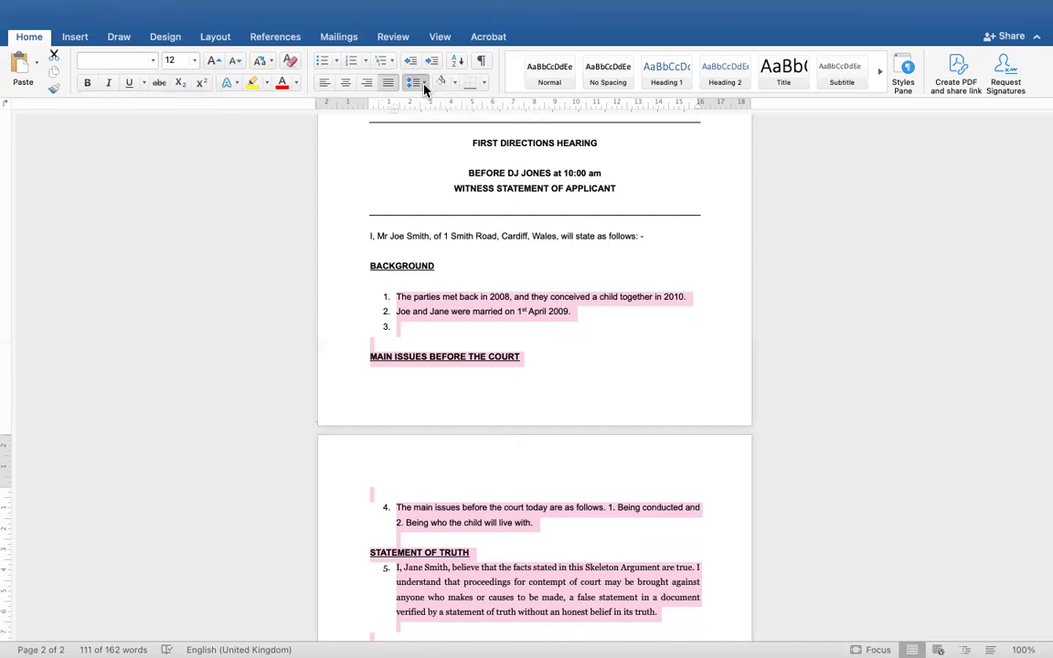
pyautogui.click(424, 135)
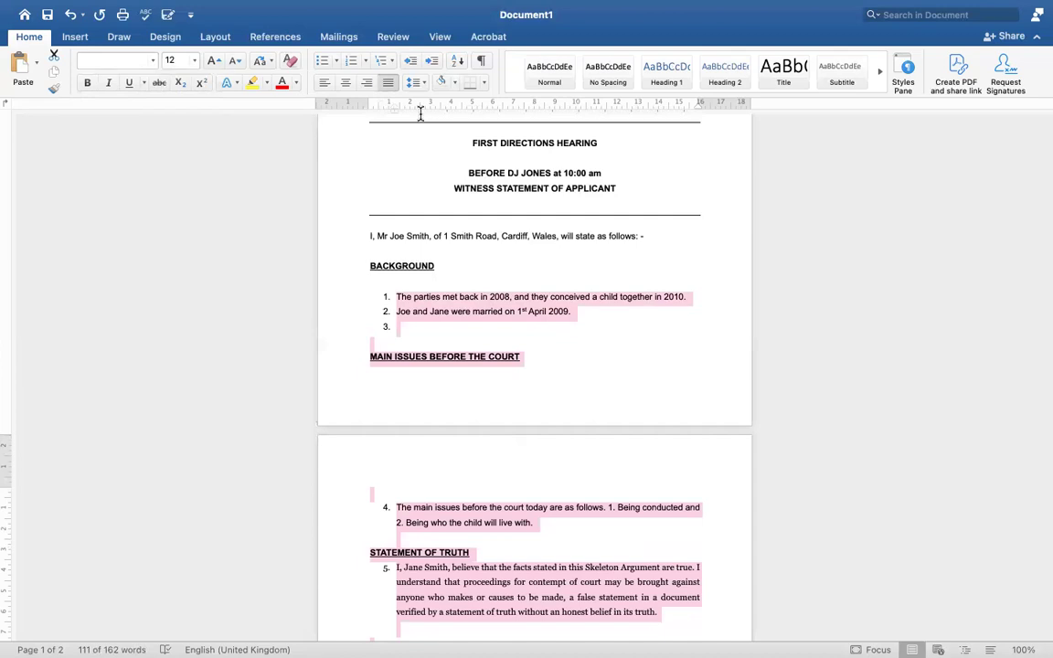
pyautogui.click(423, 92)
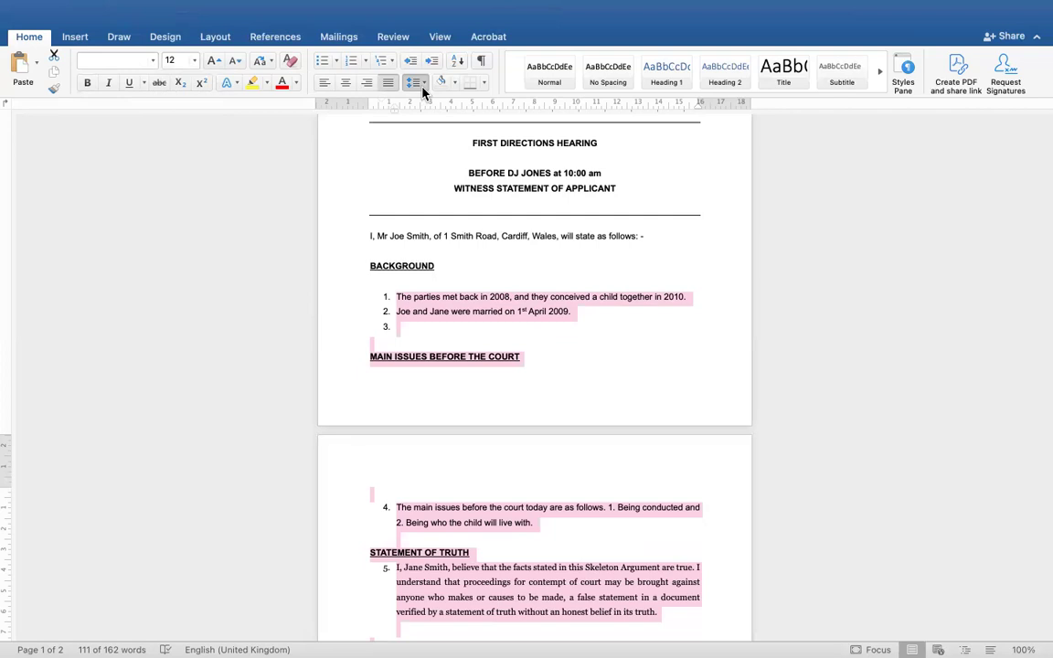
pyautogui.click(422, 108)
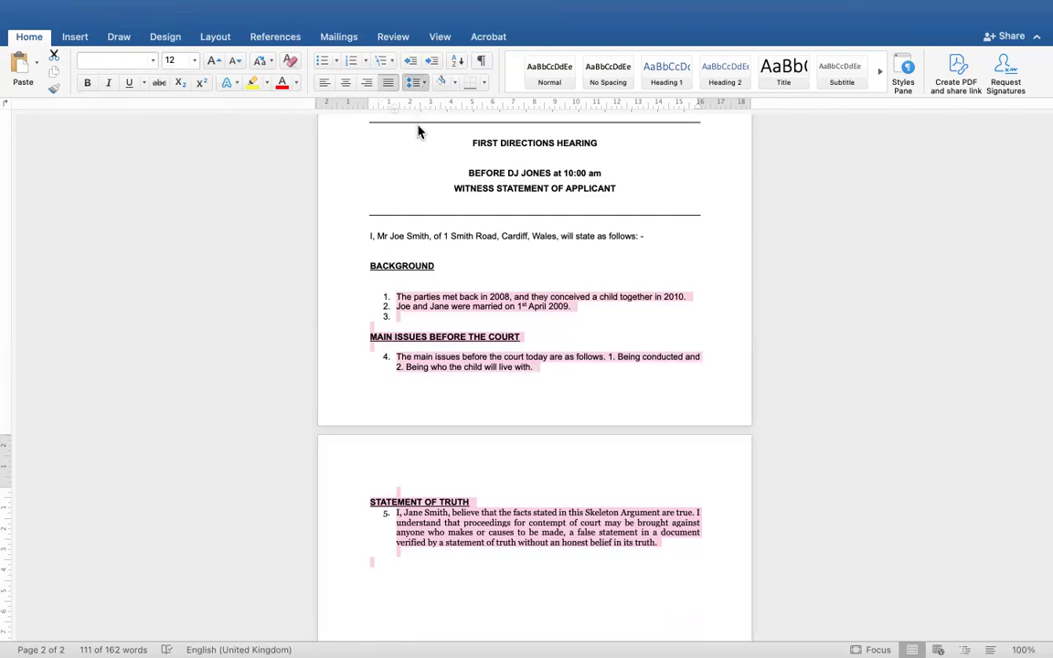
pyautogui.press('super+z')
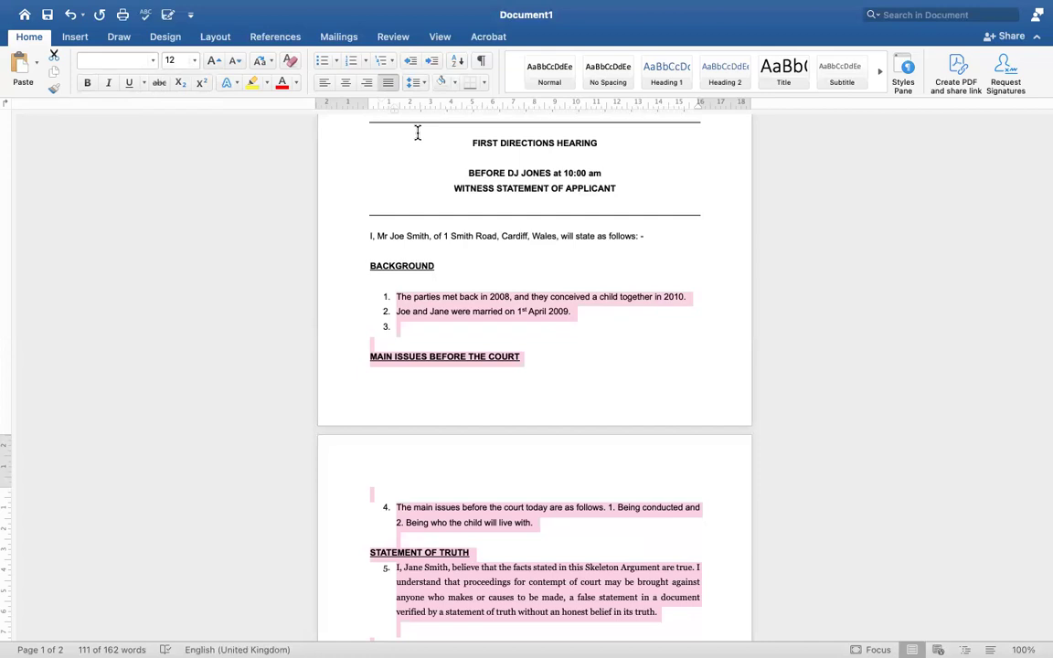
pyautogui.click(472, 253)
pyautogui.scroll(5, 472, 253)
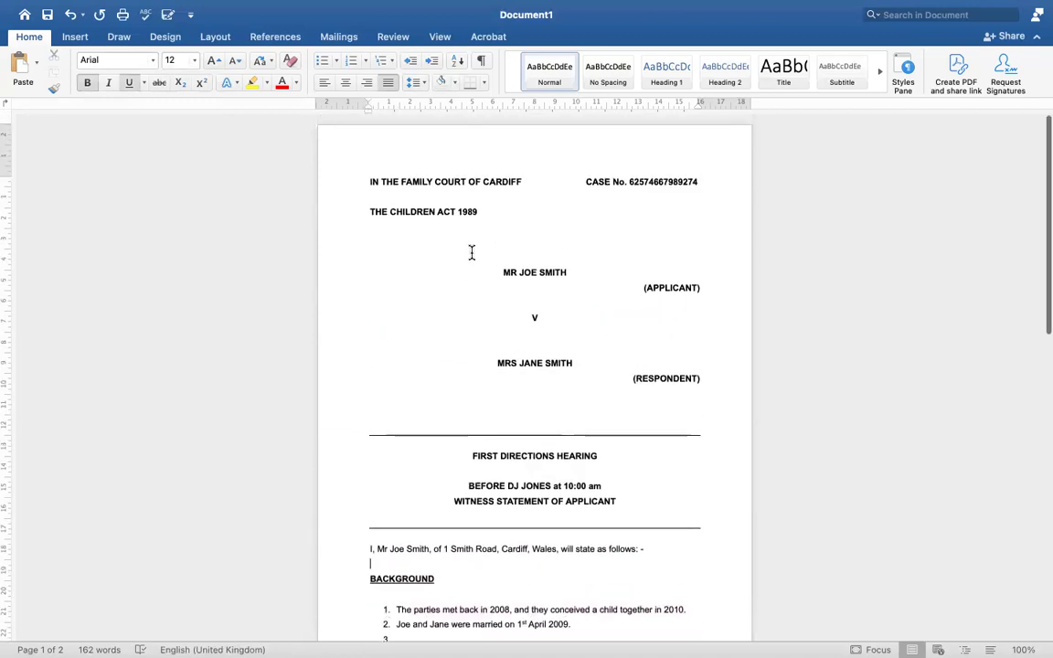
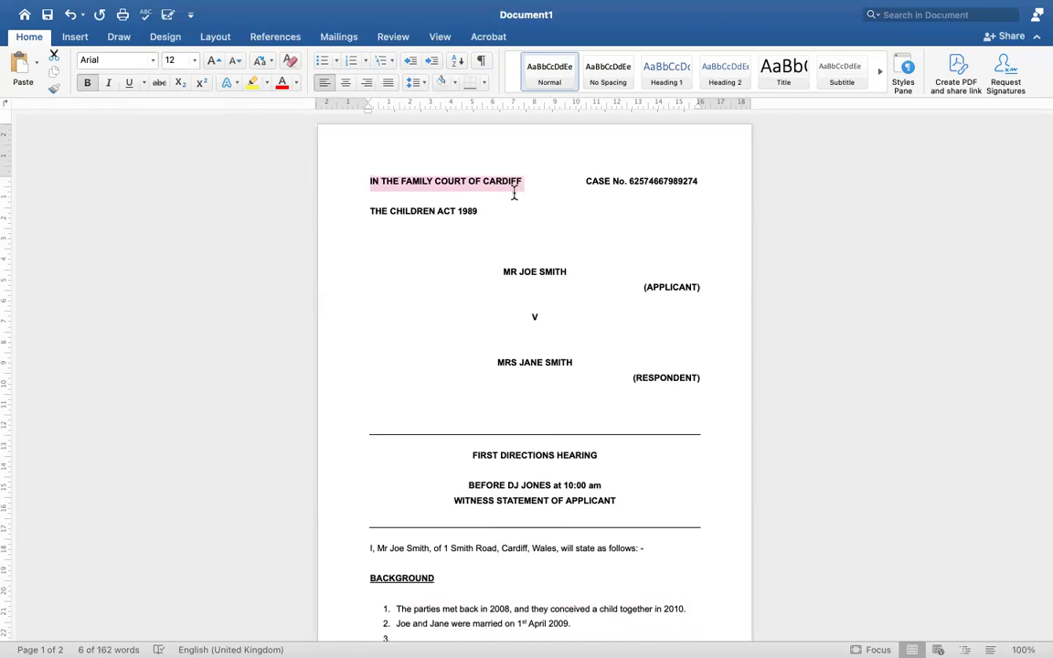
# Replace CARDIFF with MANCHESTER in the first heading line, correcting the mistyped letters
pyautogui.click(512, 191)
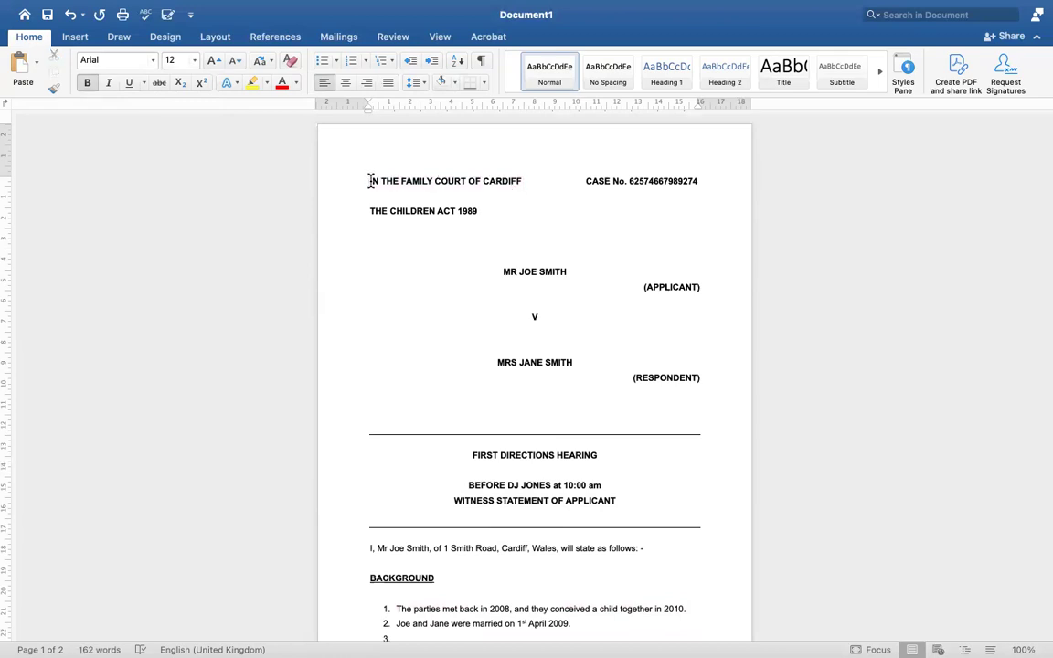
pyautogui.moveTo(370, 182); pyautogui.dragTo(484, 181)
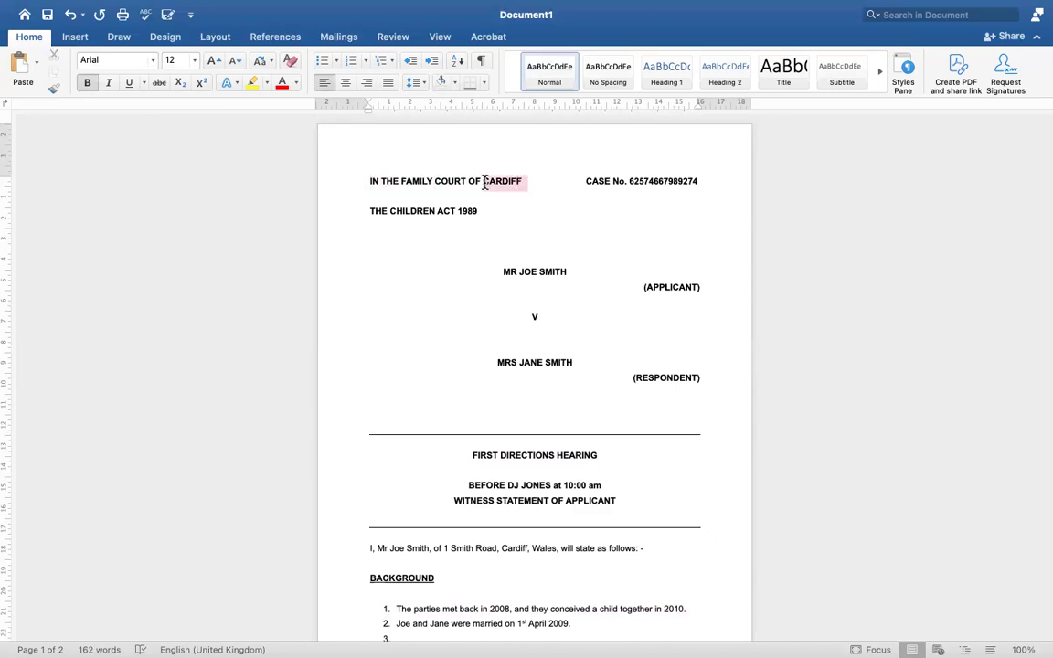
pyautogui.write('MANCHEST')
pyautogui.press('BackSpace')
pyautogui.press('BackSpace')
pyautogui.press('BackSpace')
pyautogui.press('BackSpace')
pyautogui.press('BackSpace')
pyautogui.press('BackSpace')
pyautogui.press('BackSpace')
pyautogui.press('BackSpace')
pyautogui.press('BackSpace')
pyautogui.write('MANCHESTER')
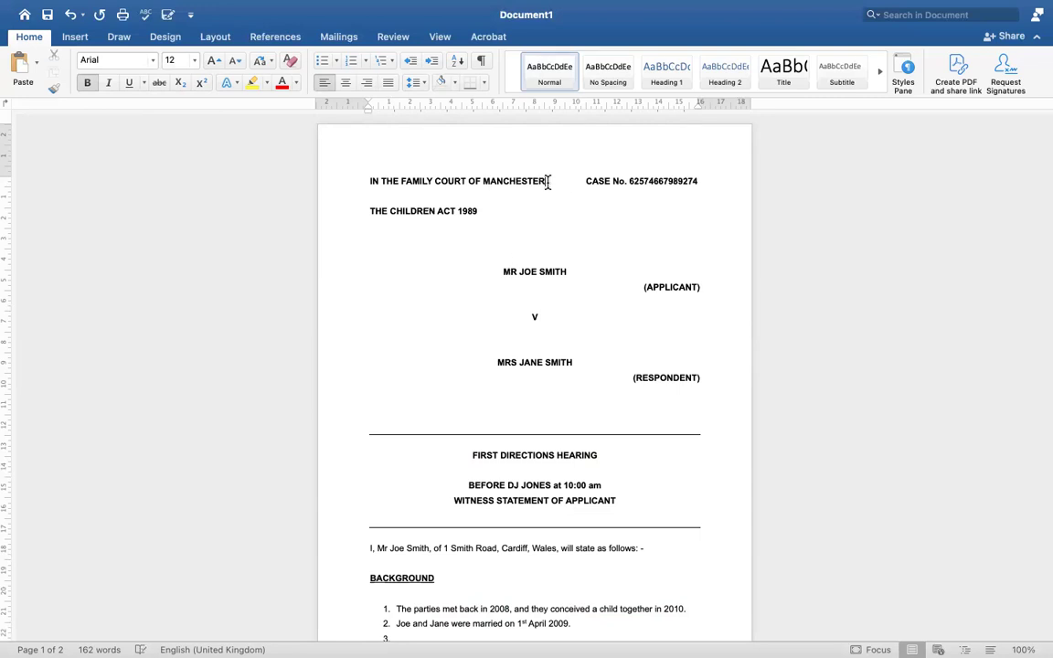
pyautogui.moveTo(547, 181); pyautogui.dragTo(374, 189)
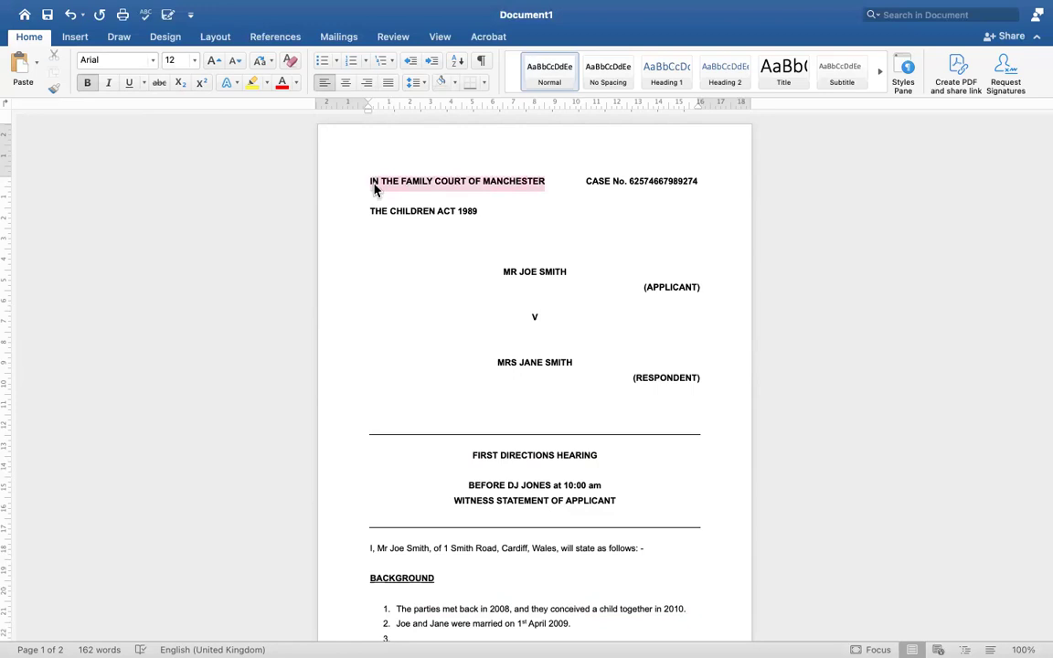
pyautogui.click(370, 254)
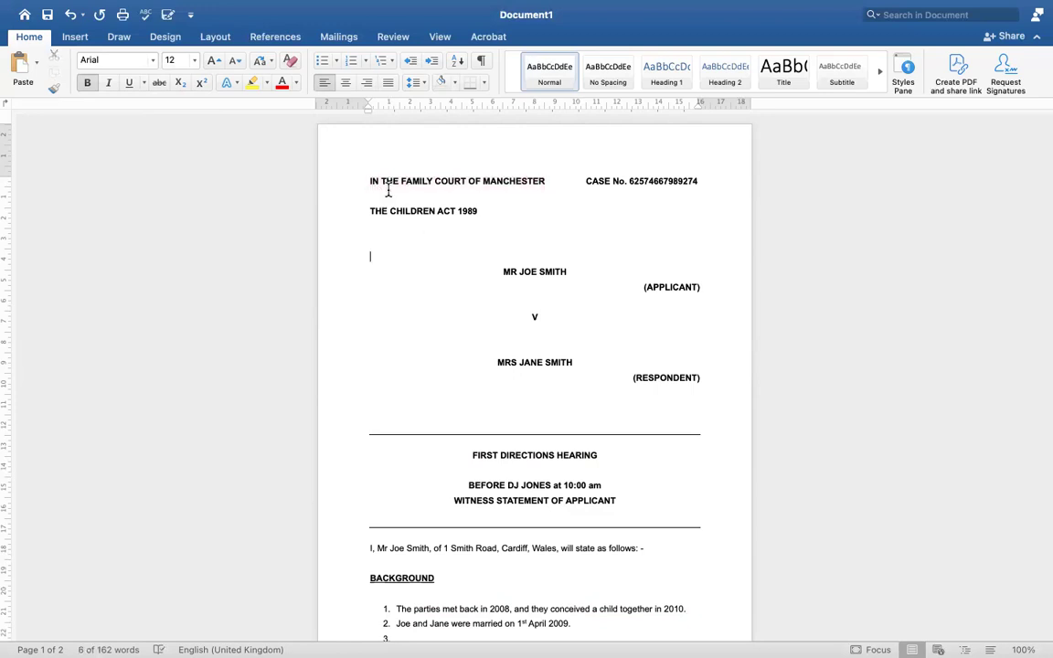
pyautogui.moveTo(370, 180); pyautogui.dragTo(667, 388)
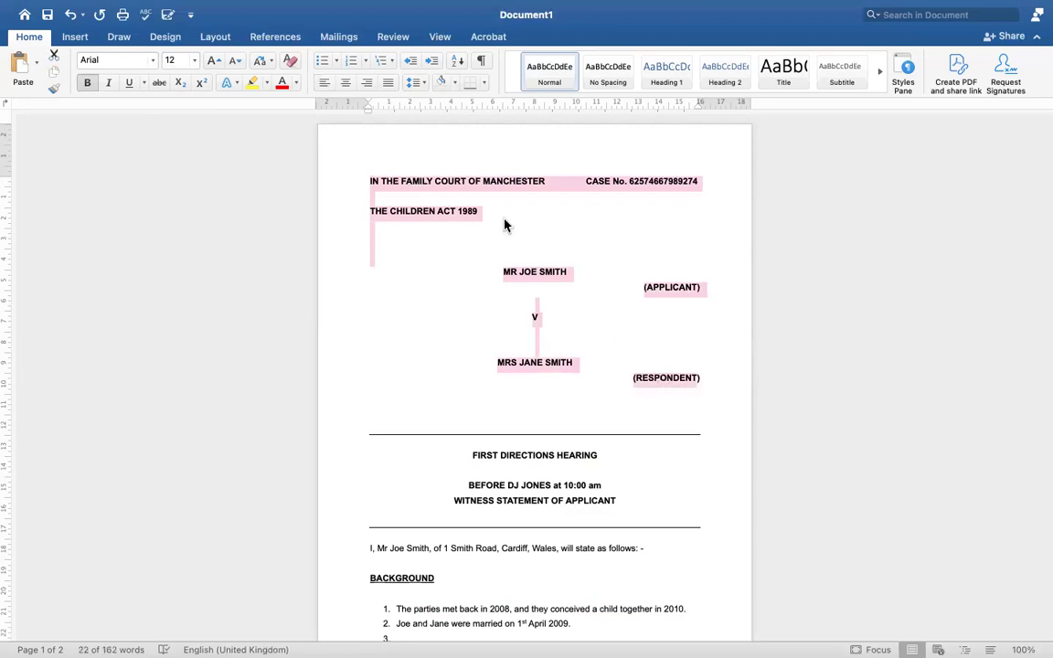
pyautogui.click(402, 180)
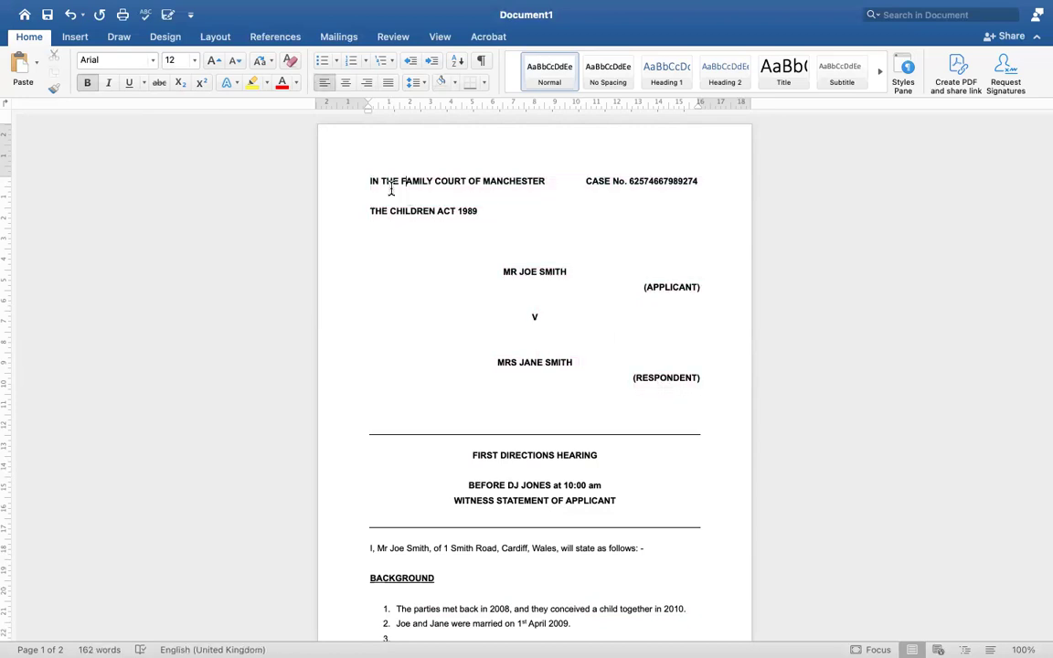
pyautogui.moveTo(371, 181); pyautogui.dragTo(526, 187)
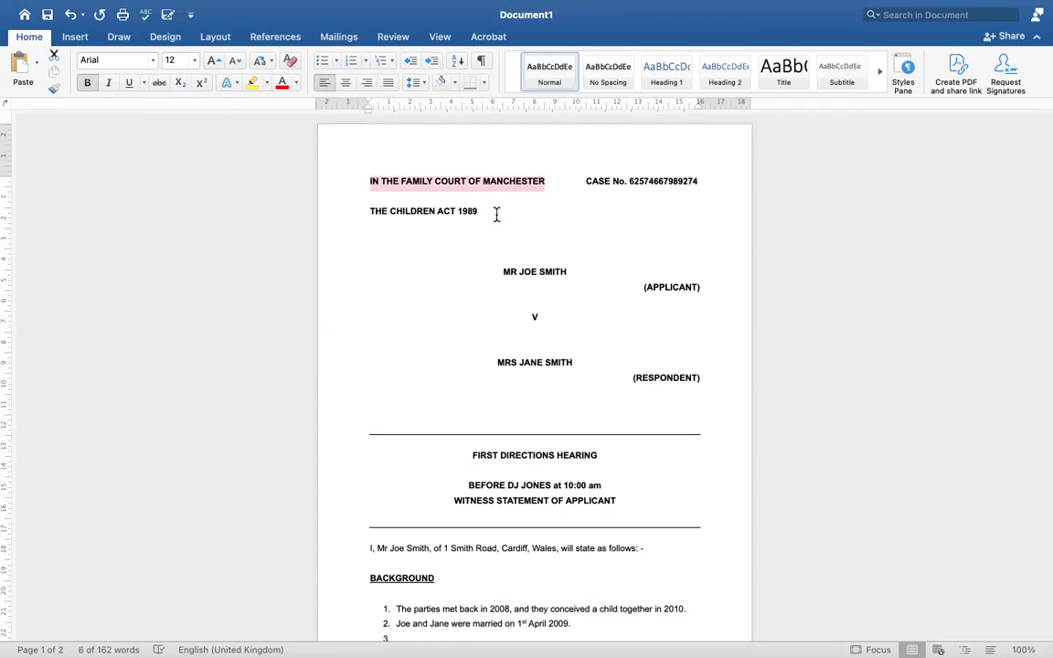
pyautogui.click(447, 194)
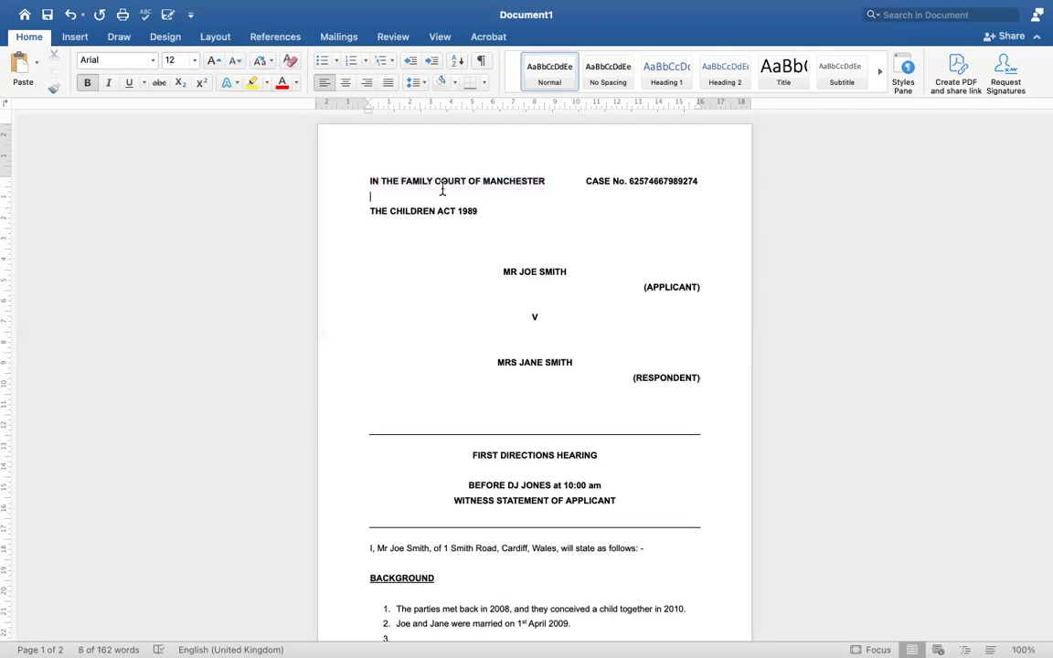
pyautogui.moveTo(433, 180); pyautogui.dragTo(402, 186)
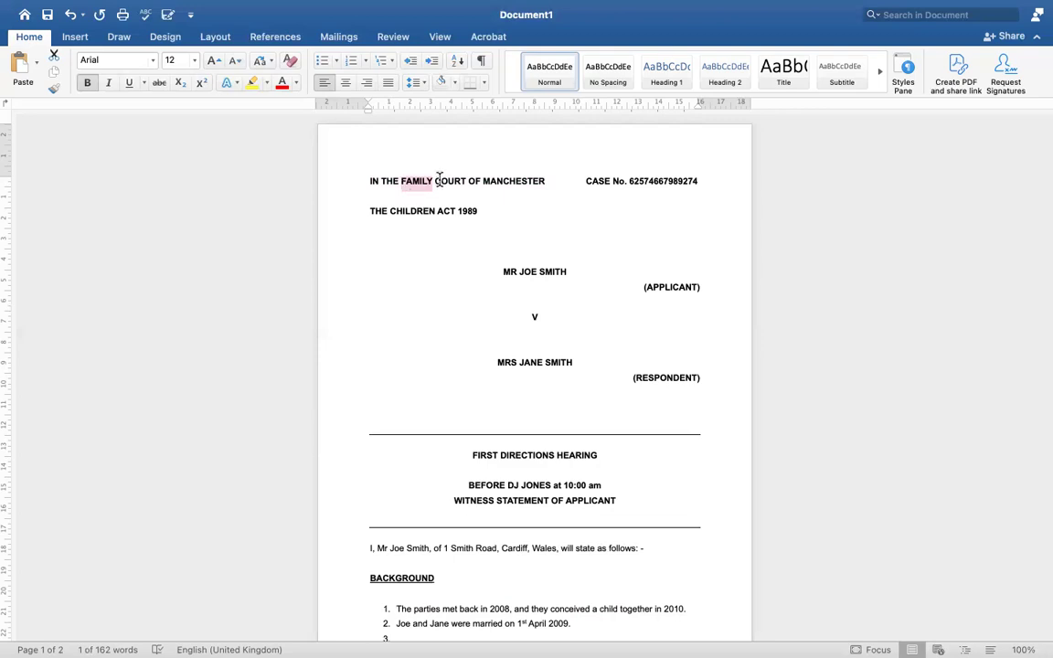
pyautogui.moveTo(370, 181); pyautogui.dragTo(522, 178)
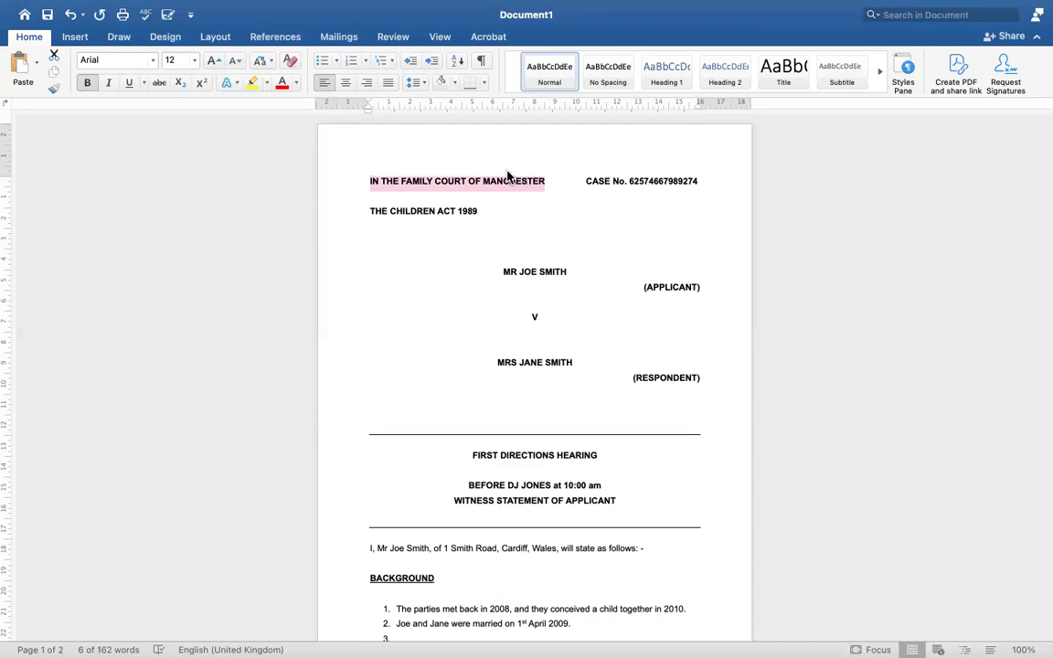
pyautogui.click(87, 83)
pyautogui.click(87, 84)
pyautogui.click(87, 83)
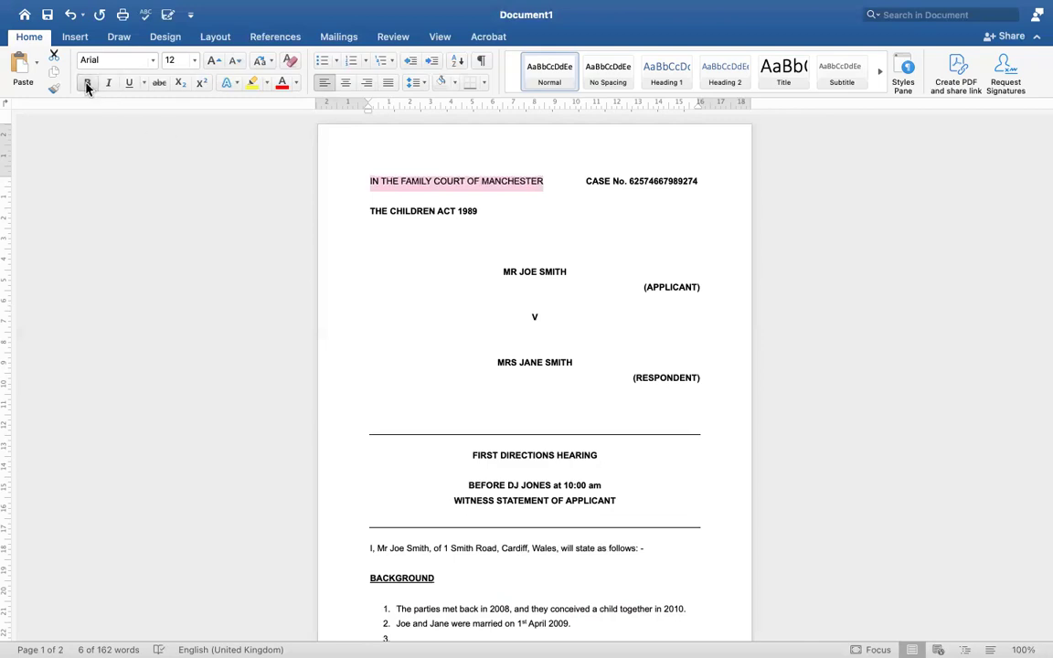
pyautogui.click(87, 83)
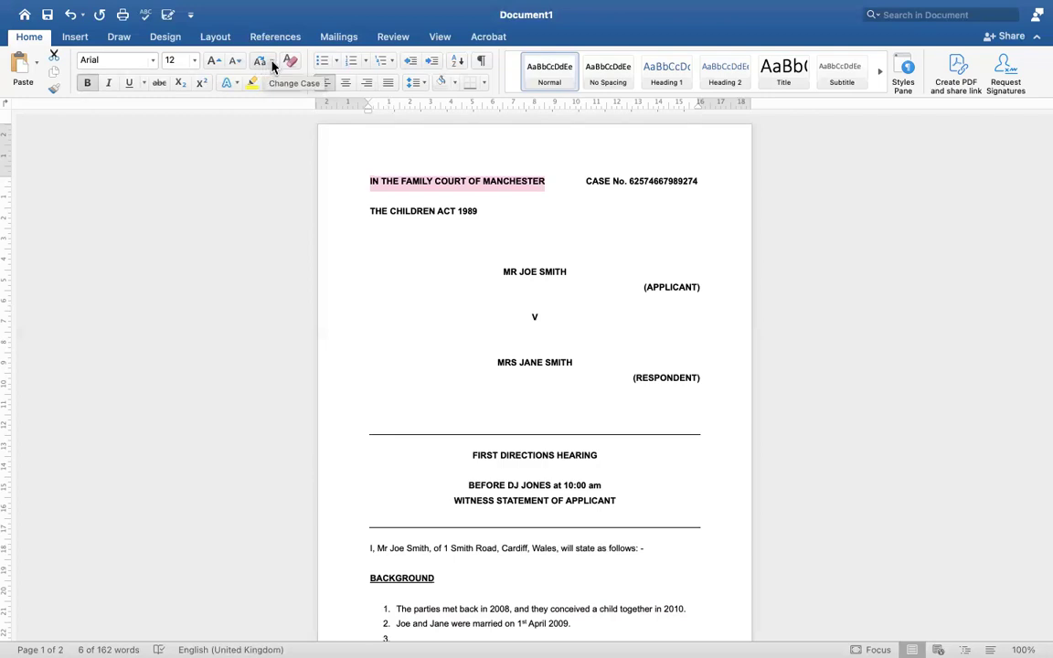
pyautogui.click(273, 64)
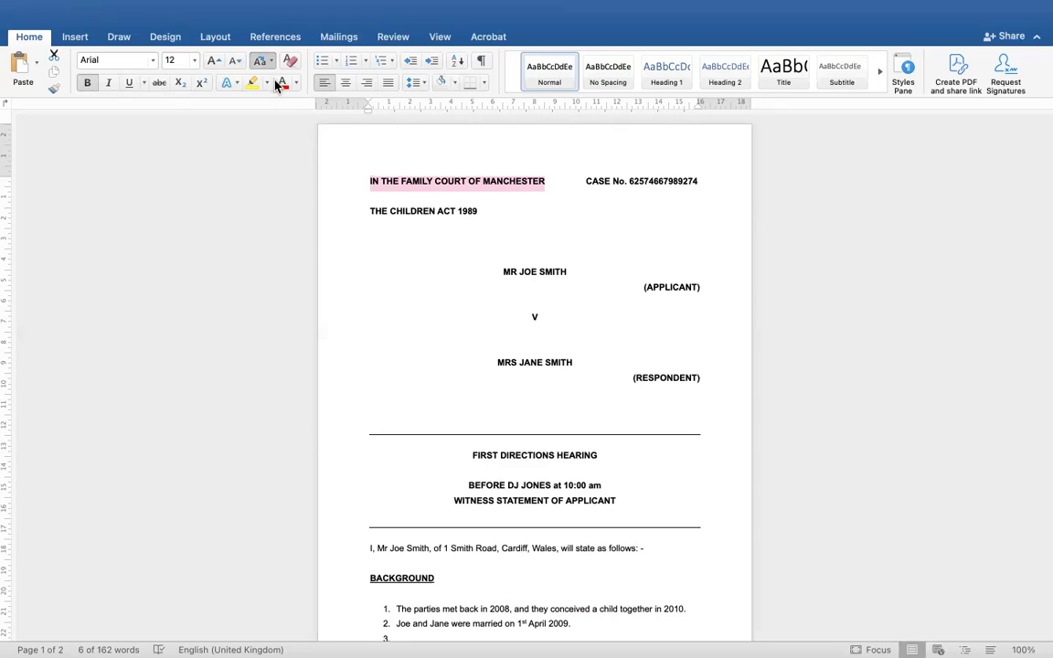
pyautogui.click(280, 83)
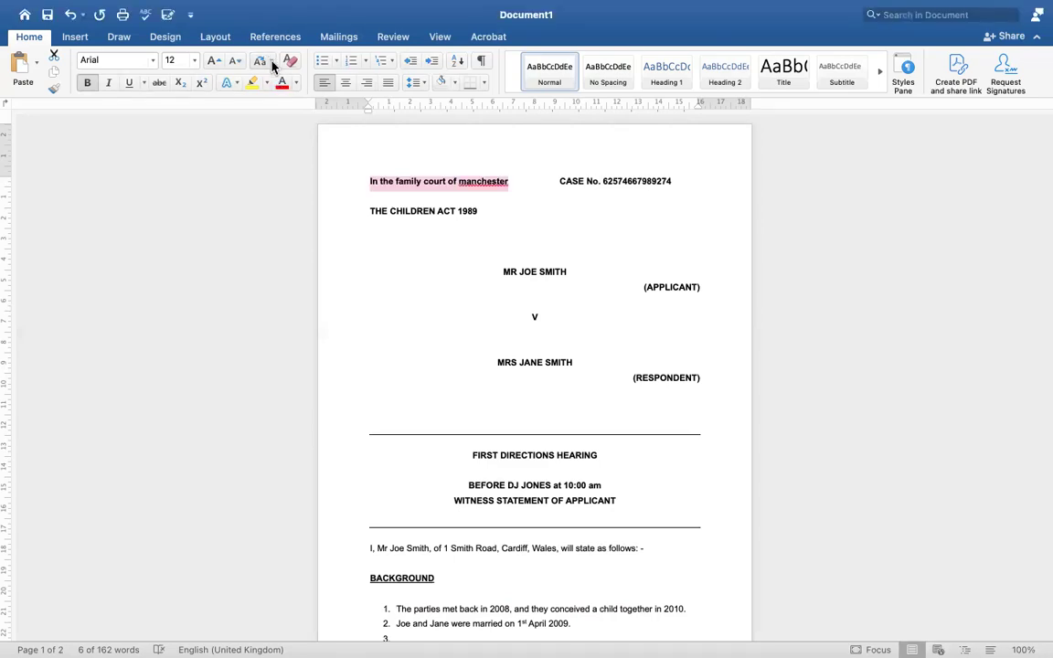
pyautogui.click(270, 62)
pyautogui.click(274, 101)
pyautogui.click(271, 62)
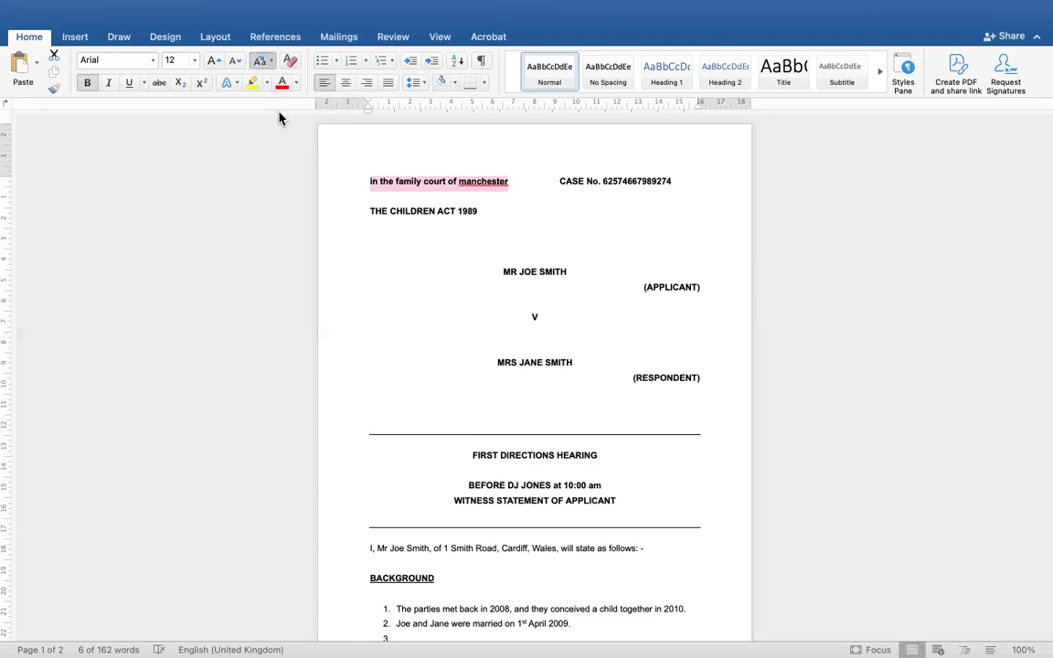
pyautogui.click(278, 118)
pyautogui.click(265, 62)
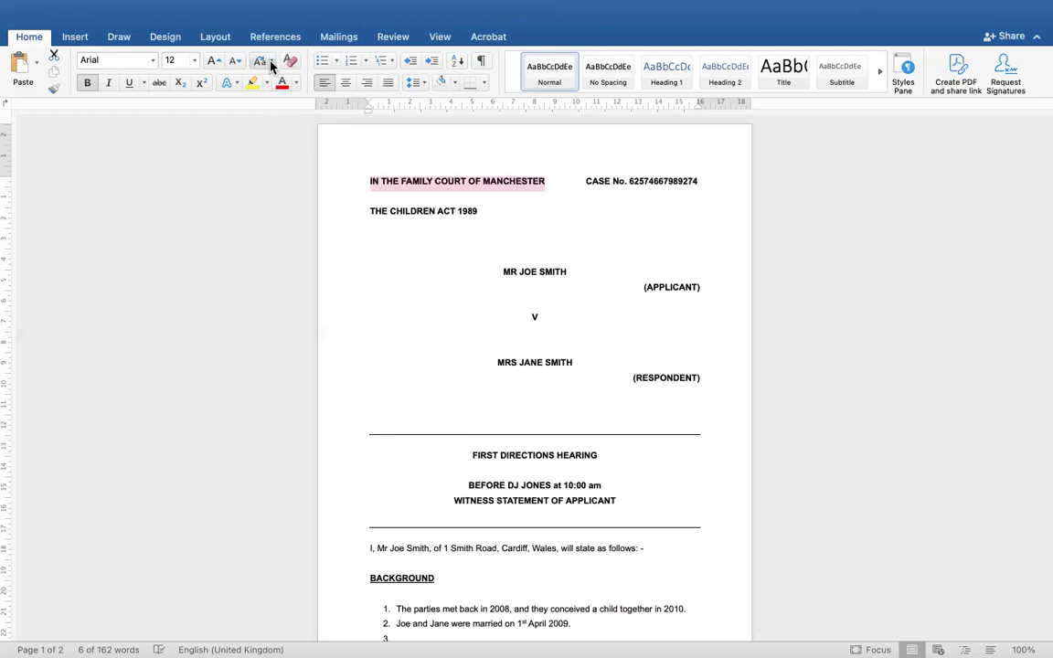
pyautogui.click(274, 135)
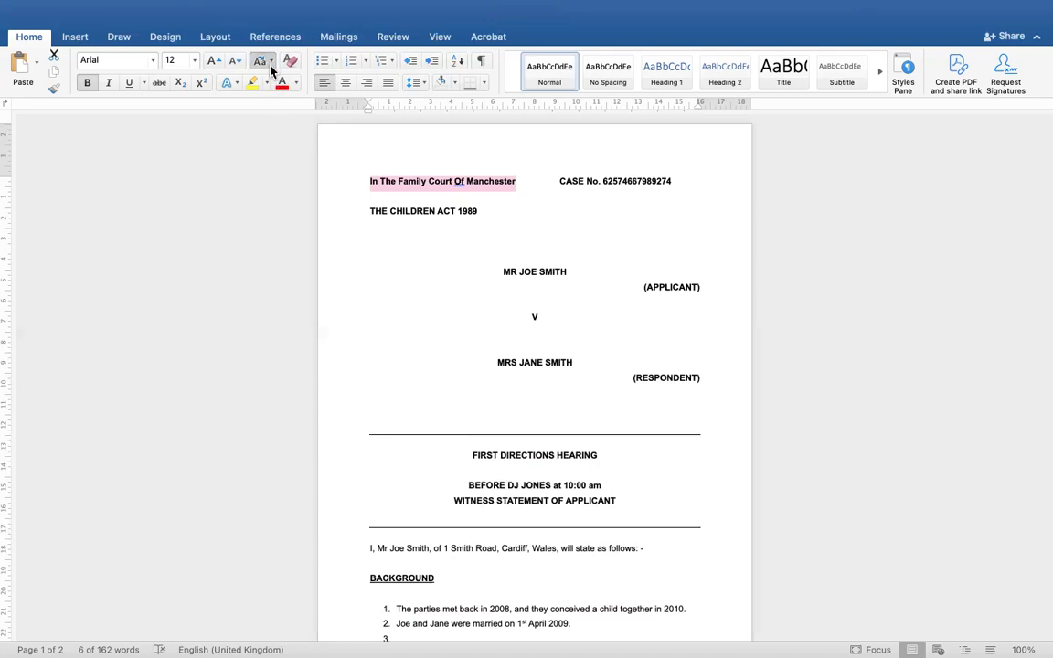
pyautogui.click(277, 116)
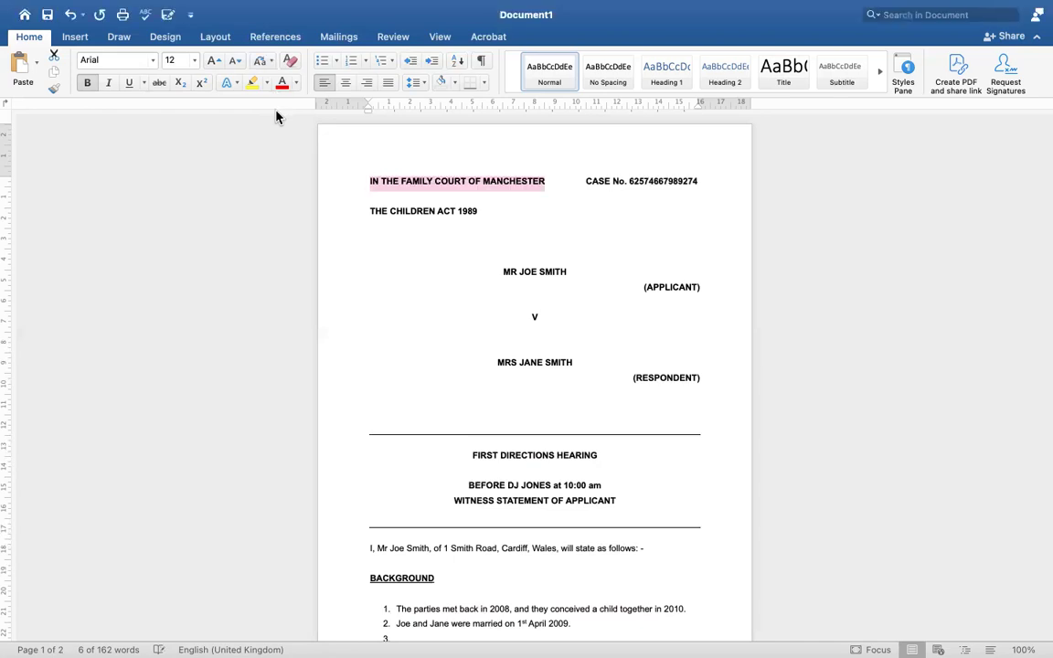
pyautogui.click(591, 206)
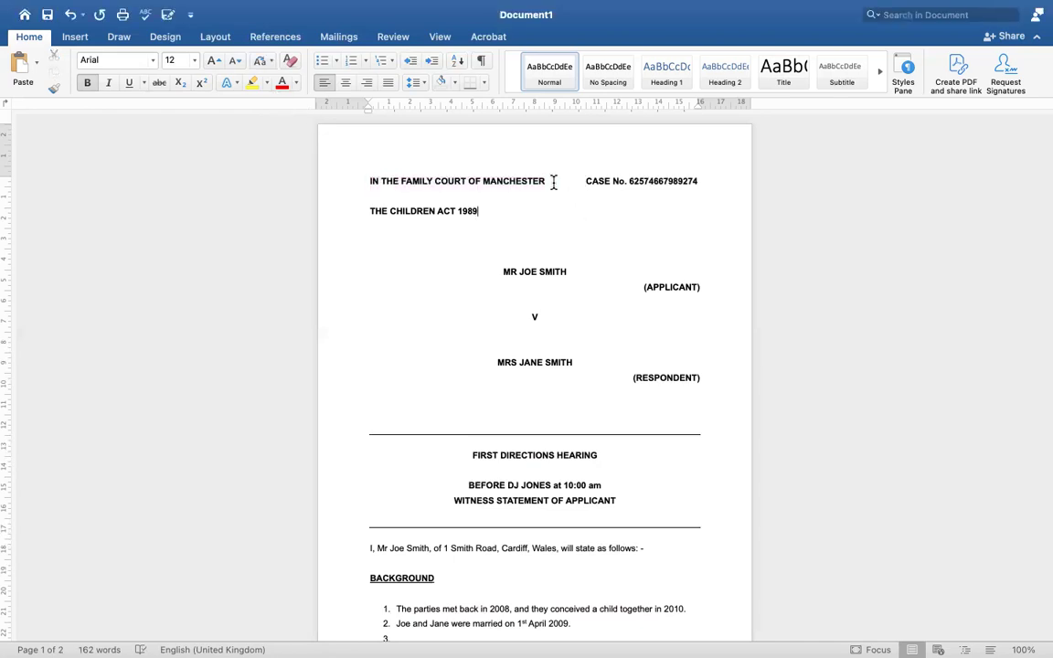
# Fix the spacing between MANCHESTER and CASE No. so CASE No. stays on the right
pyautogui.moveTo(543, 181); pyautogui.dragTo(369, 181)
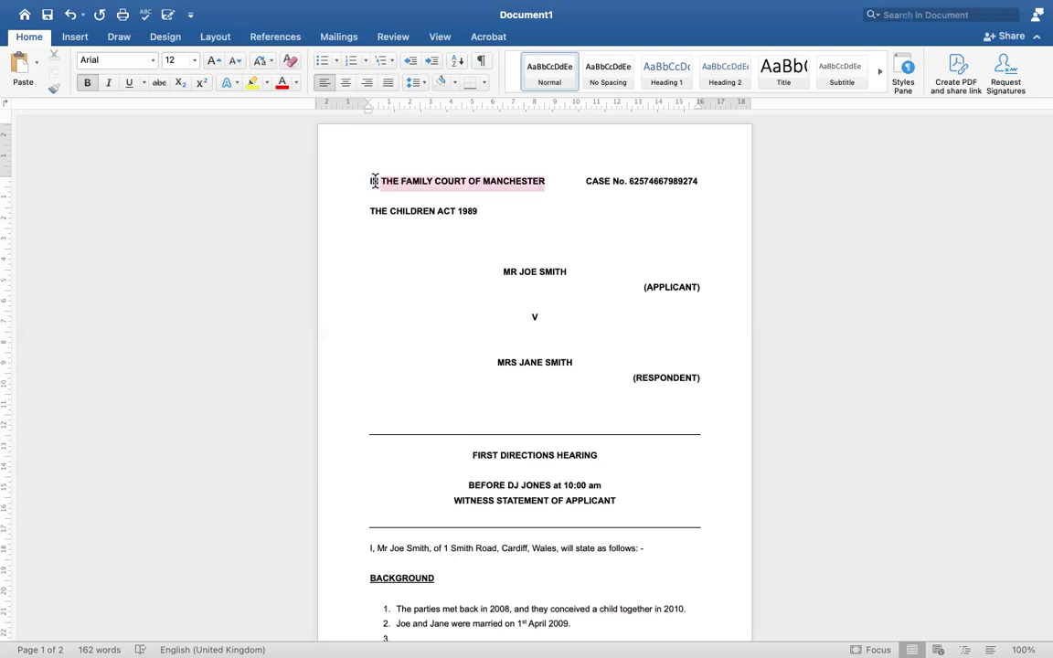
pyautogui.click(583, 179)
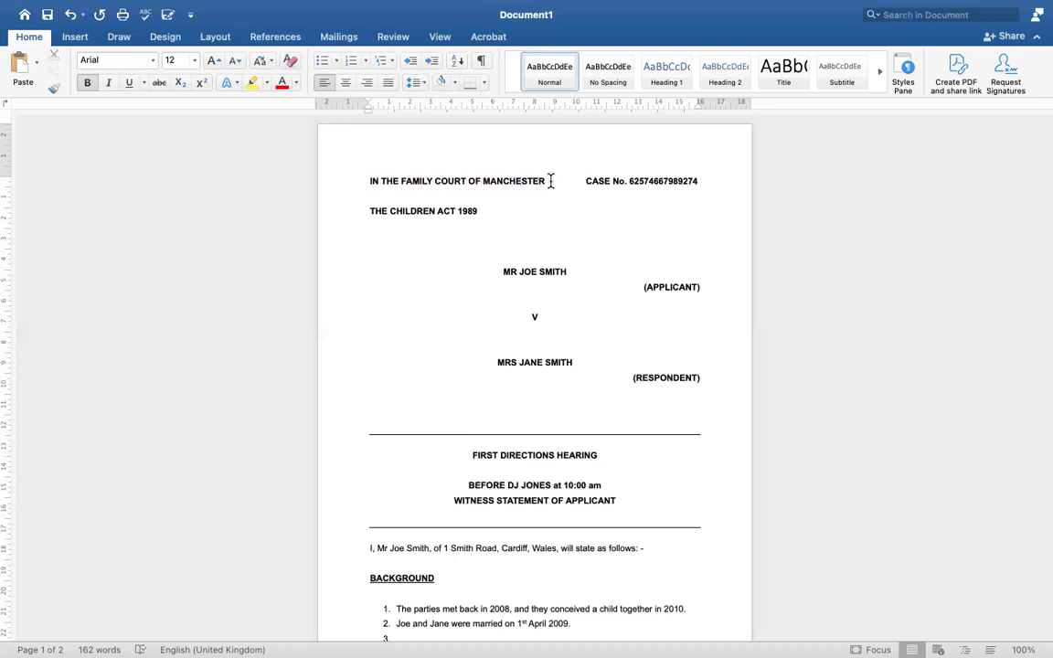
pyautogui.press('BackSpace')
pyautogui.press('BackSpace')
pyautogui.press('BackSpace')
pyautogui.press('BackSpace')
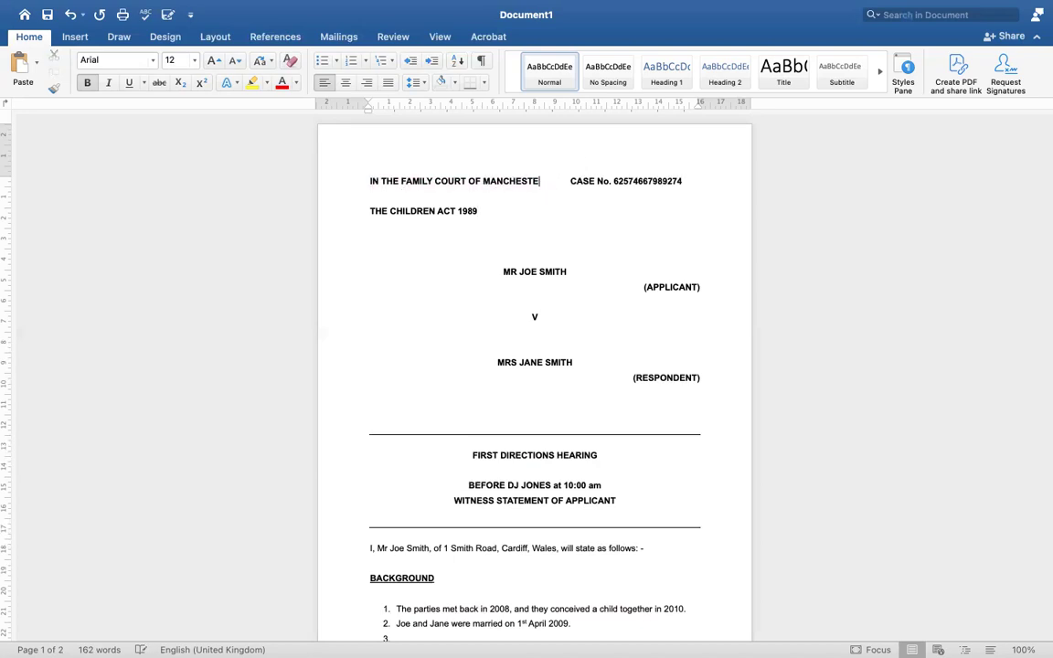
pyautogui.write('R')
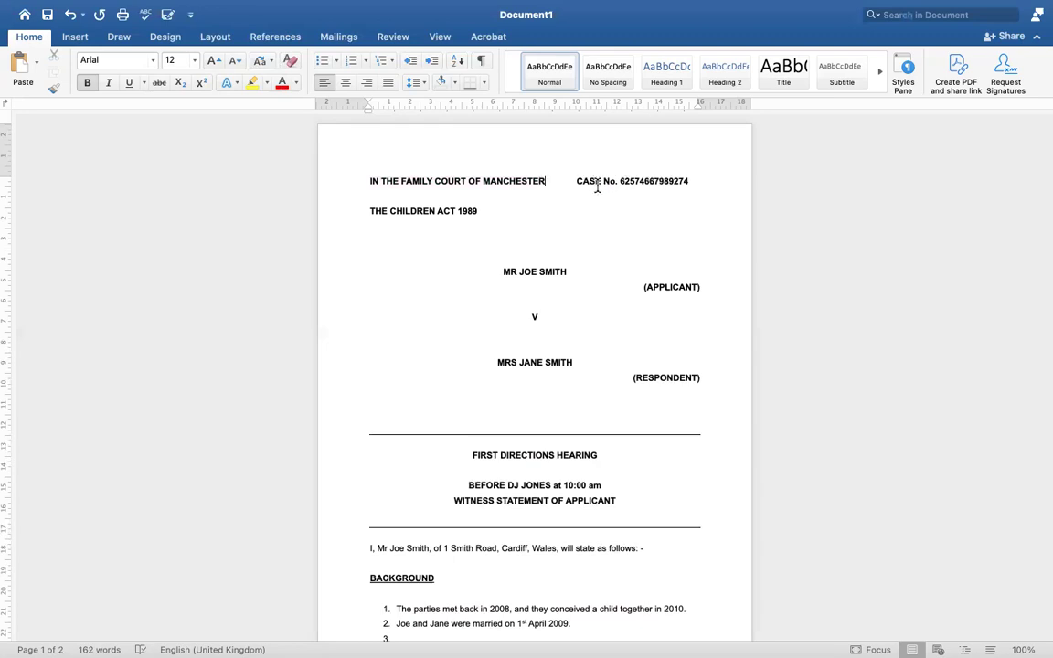
pyautogui.write('.')
pyautogui.press('Tab')
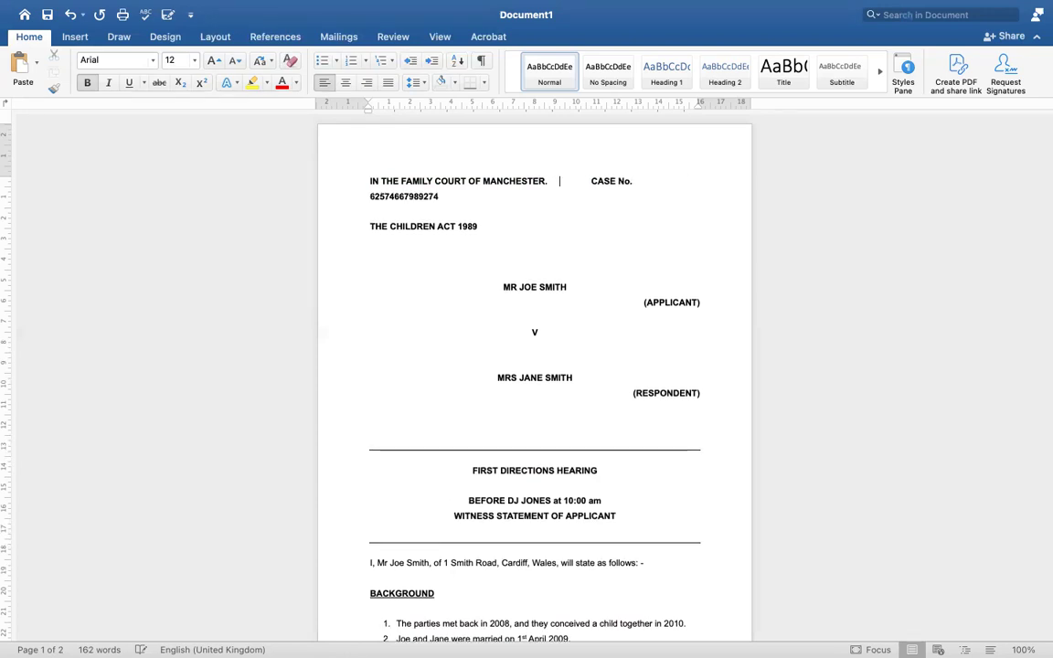
pyautogui.press('BackSpace')
pyautogui.press('BackSpace')
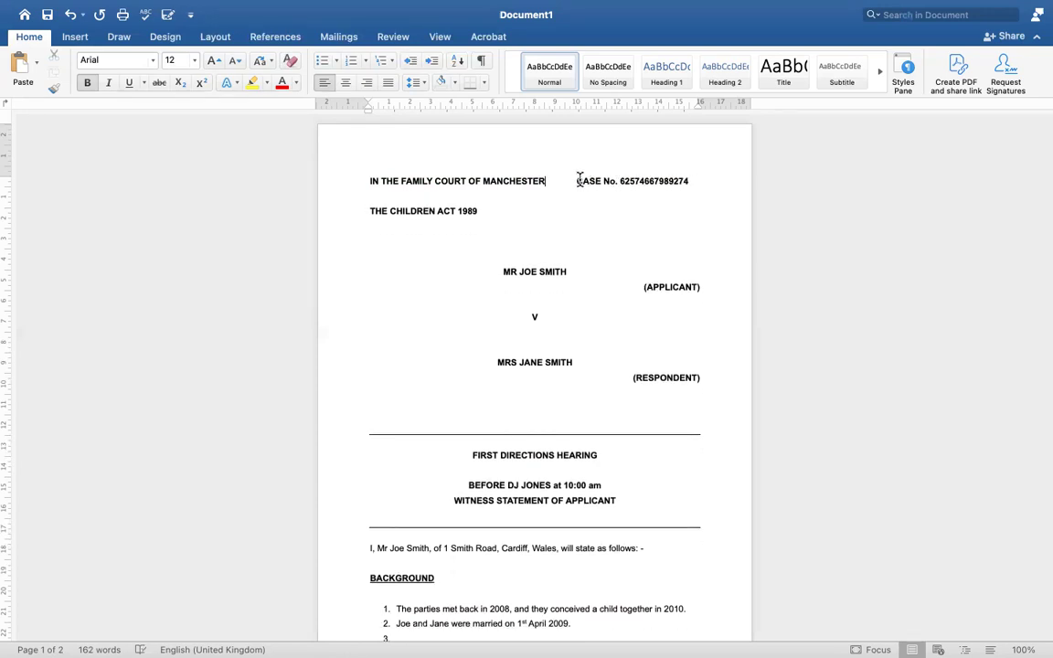
pyautogui.moveTo(618, 180); pyautogui.dragTo(685, 178)
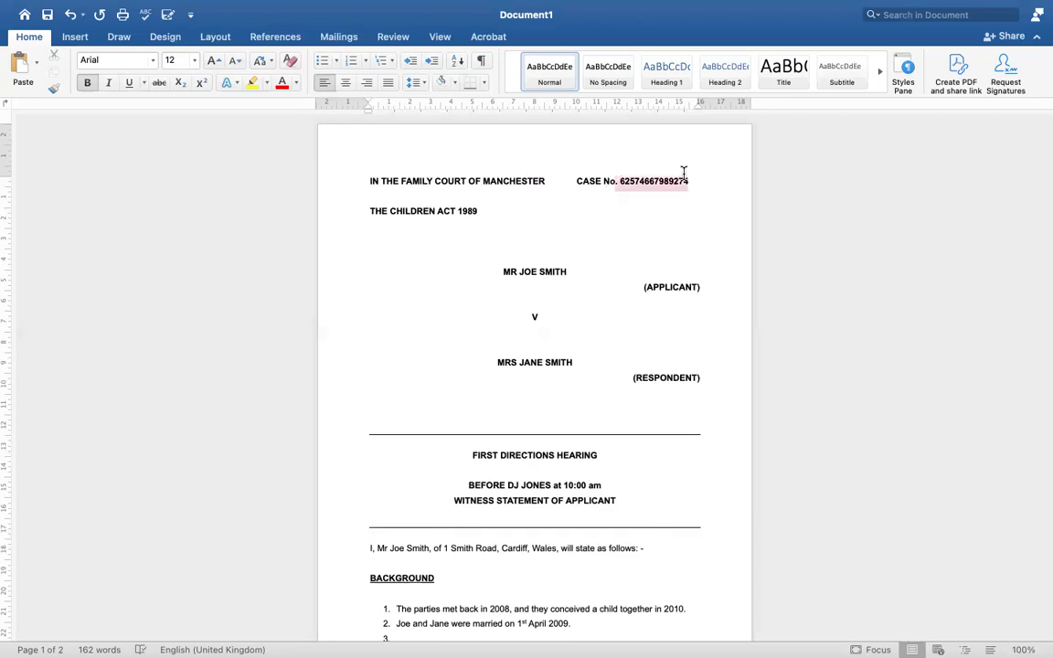
pyautogui.press('BackSpace')
pyautogui.press('BackSpace')
pyautogui.press('BackSpace')
pyautogui.write('u')
pyautogui.press('BackSpace')
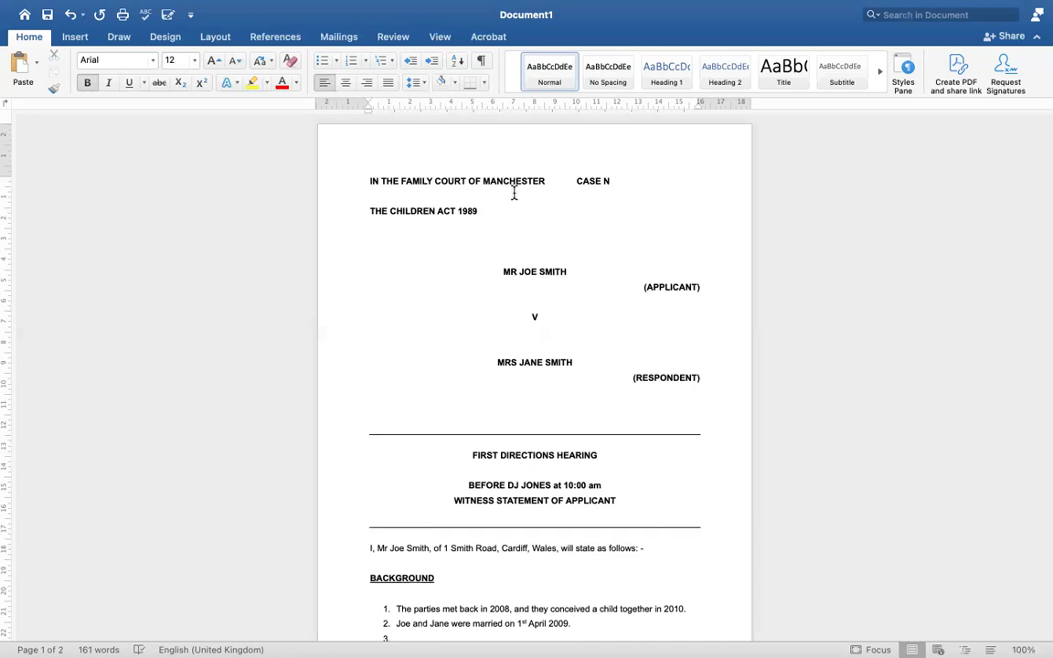
pyautogui.moveTo(367, 182); pyautogui.dragTo(670, 183)
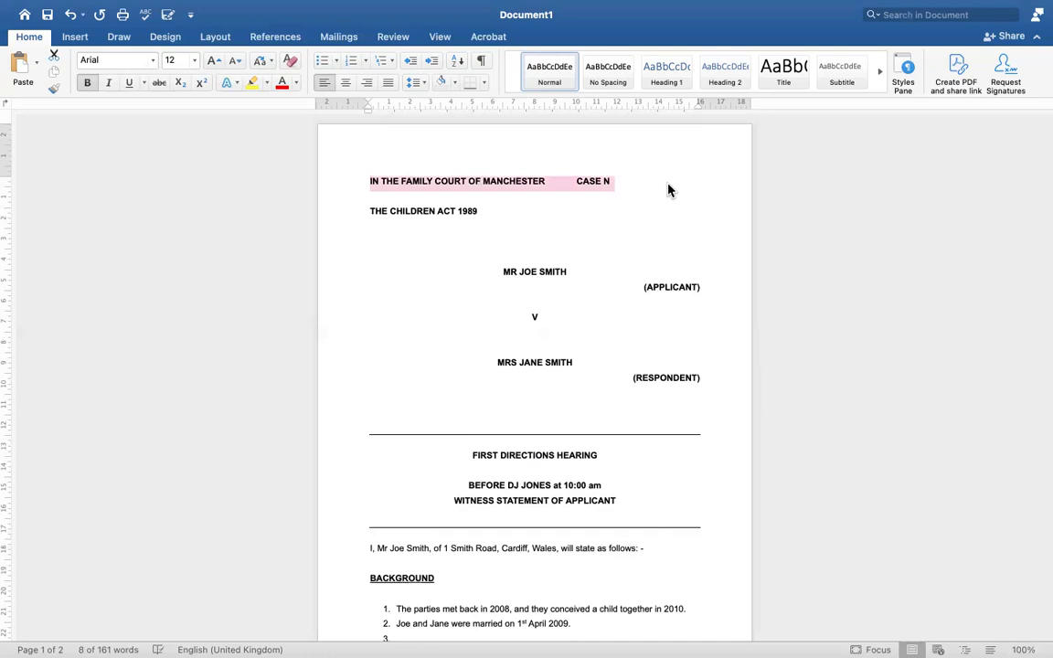
pyautogui.click(557, 182)
pyautogui.click(636, 181)
pyautogui.write('o.')
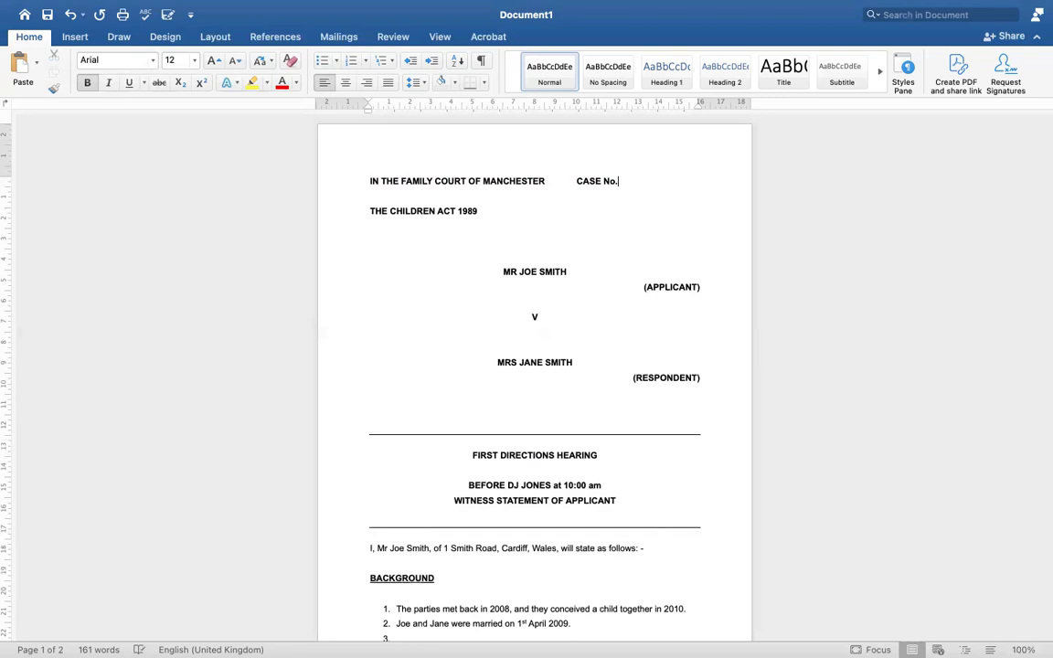
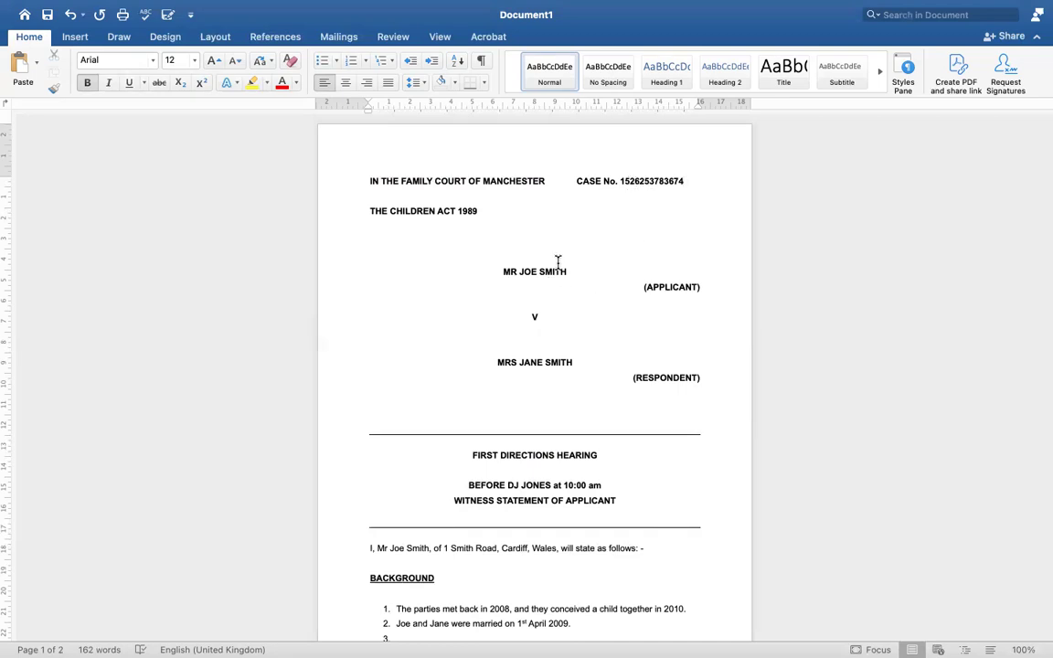
pyautogui.moveTo(620, 184); pyautogui.dragTo(683, 187)
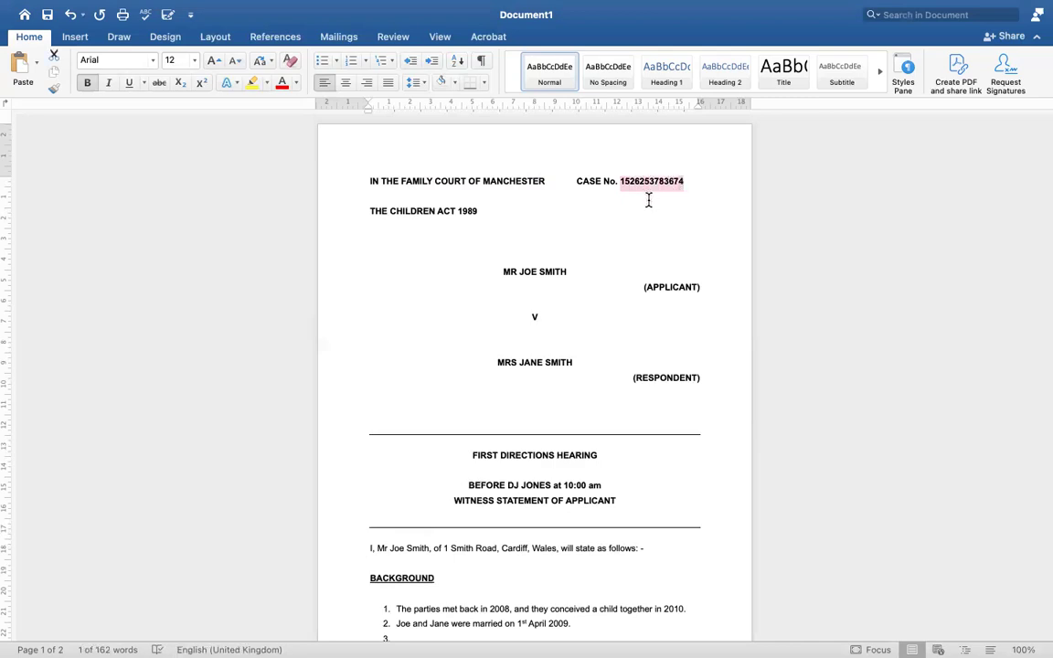
pyautogui.click(649, 199)
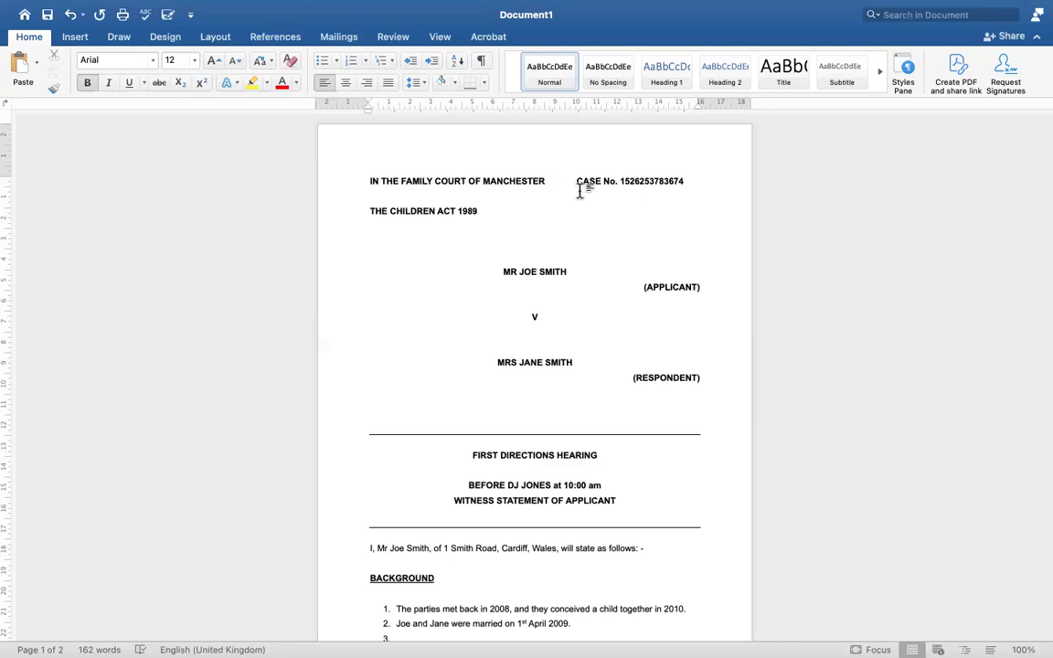
pyautogui.click(685, 179)
pyautogui.click(482, 62)
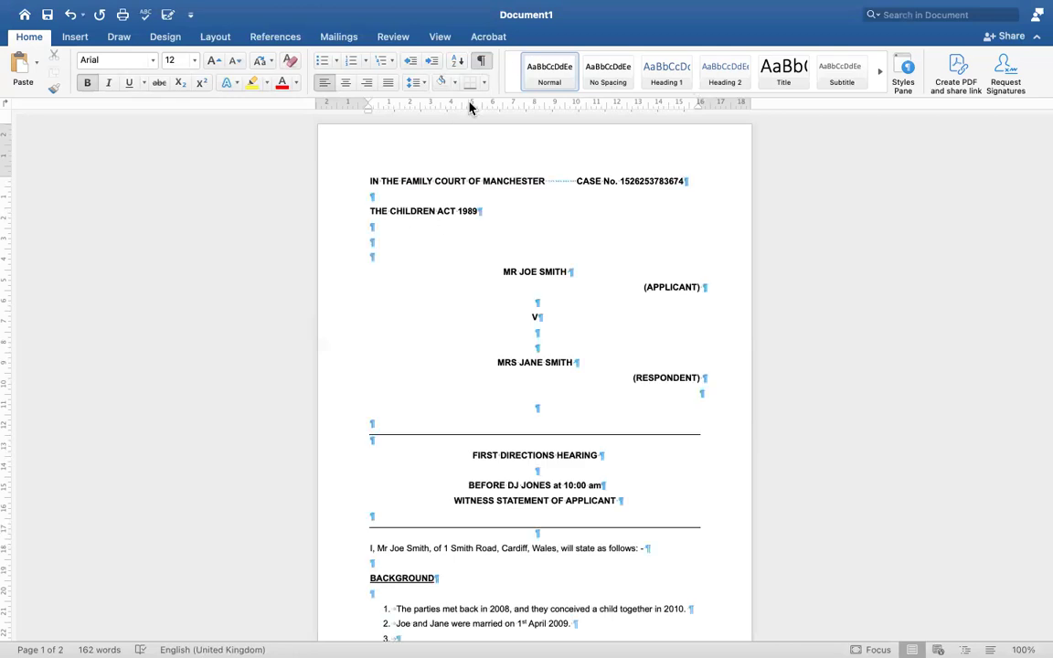
pyautogui.click(482, 62)
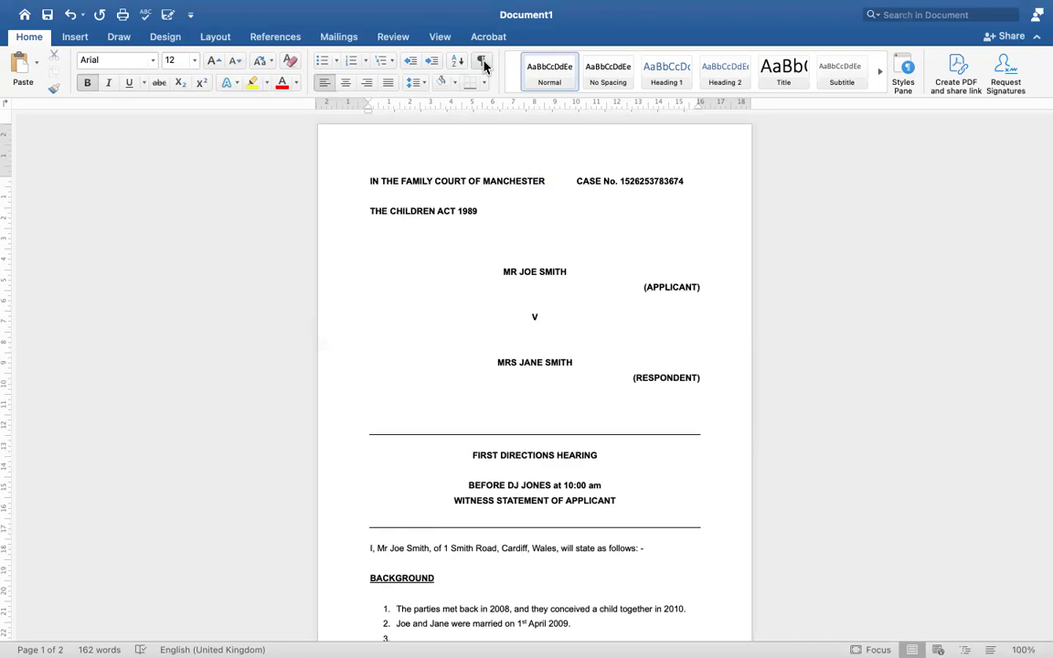
pyautogui.click(483, 63)
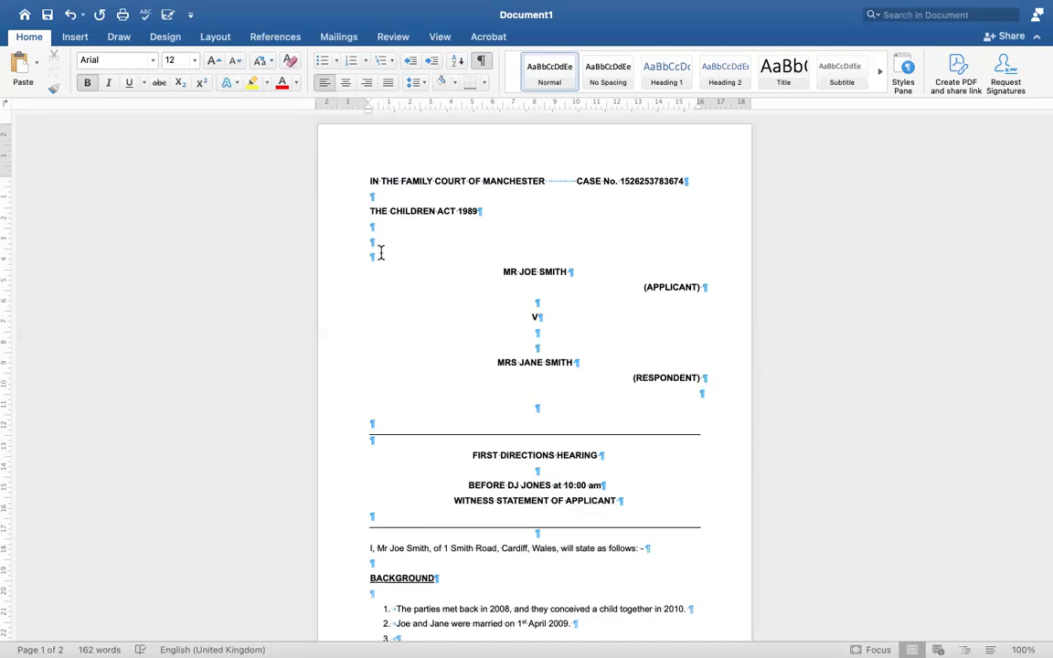
pyautogui.click(483, 61)
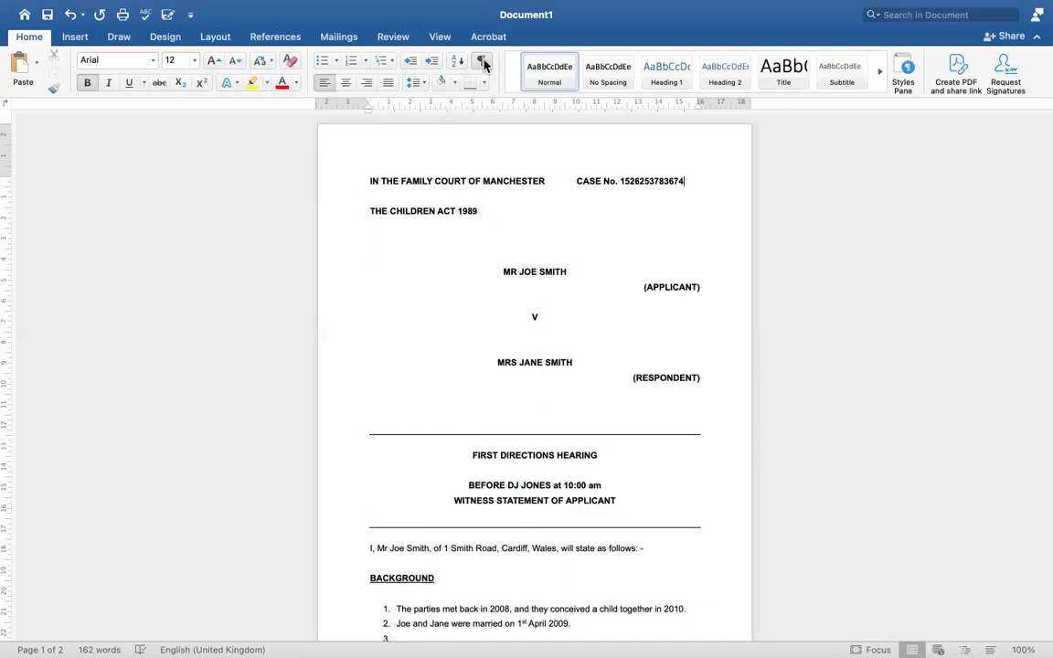
pyautogui.click(483, 61)
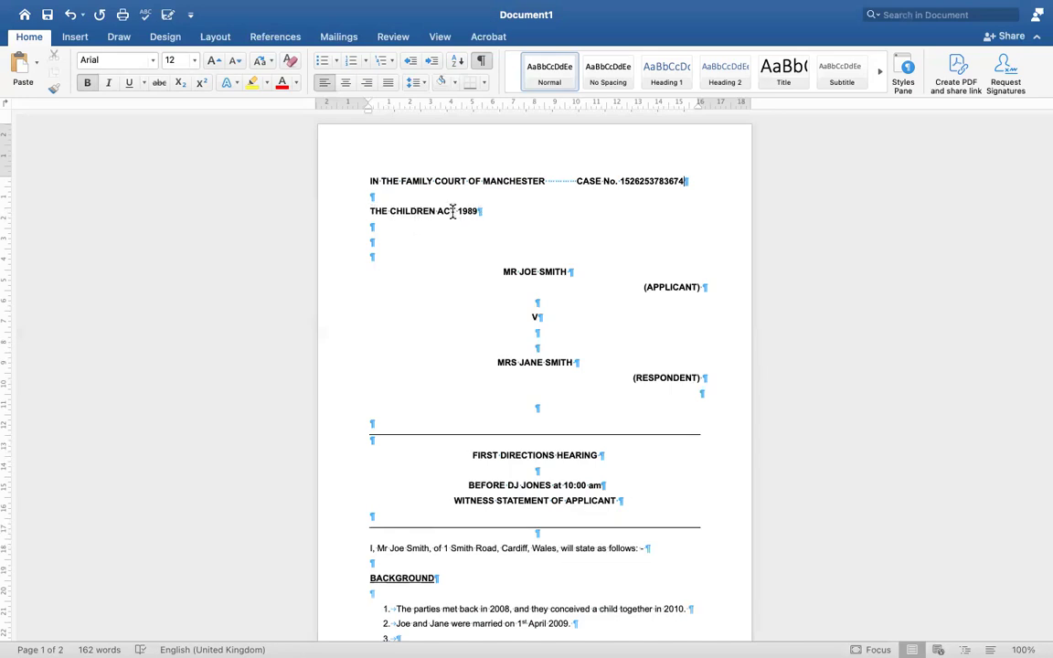
# Hide formatting marks, delete the Children Act line and retype it in capitals as THE CHILDEN ACT 1989
pyautogui.click(482, 64)
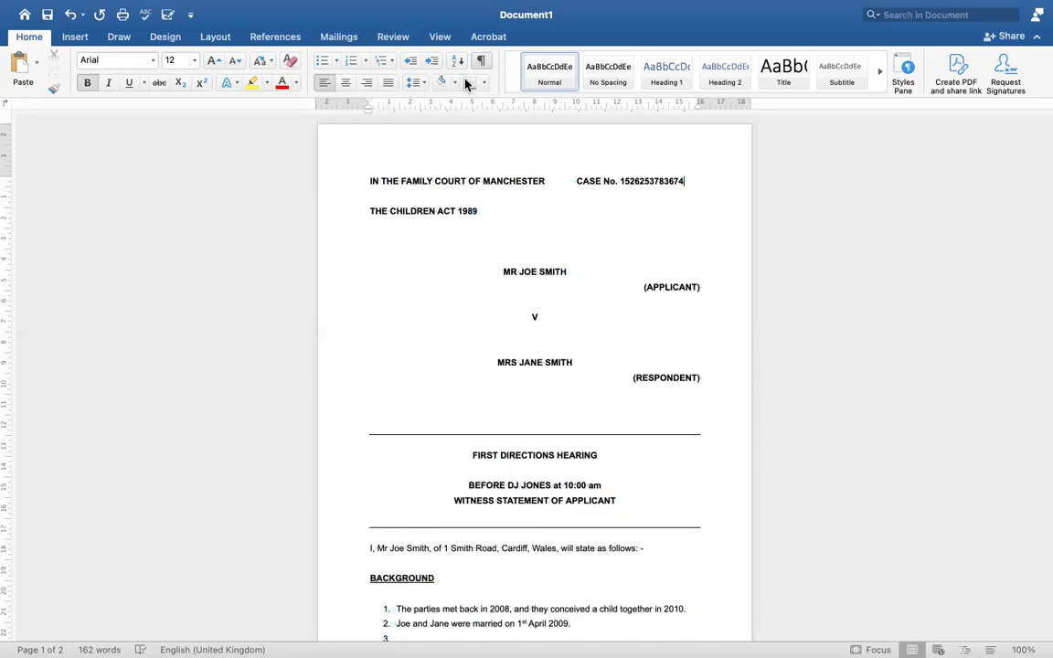
pyautogui.moveTo(366, 209); pyautogui.dragTo(483, 212)
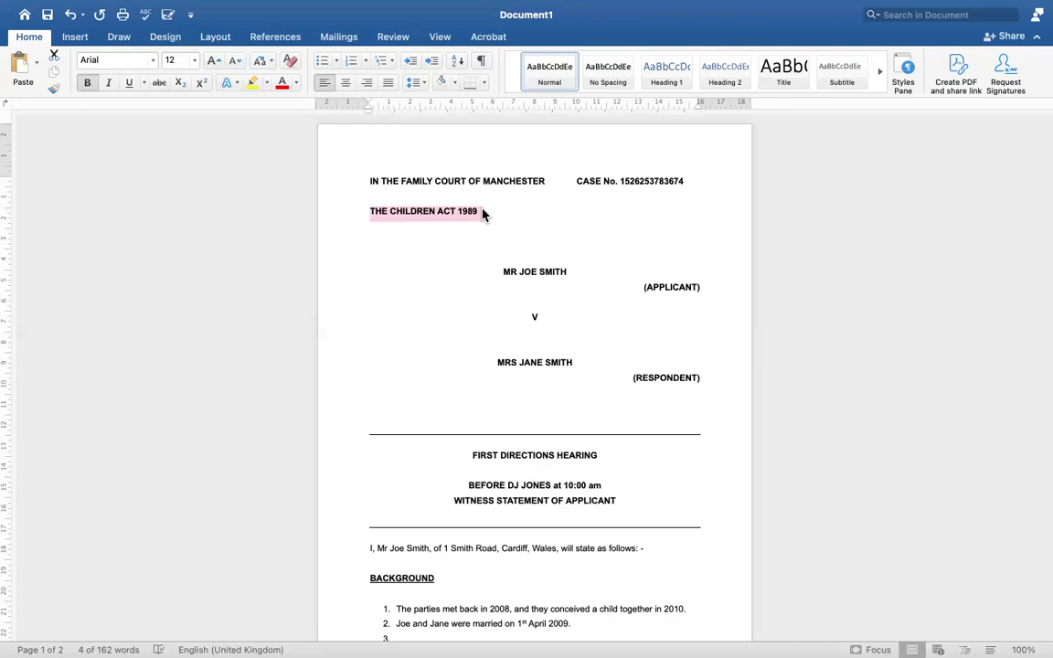
pyautogui.press('BackSpace')
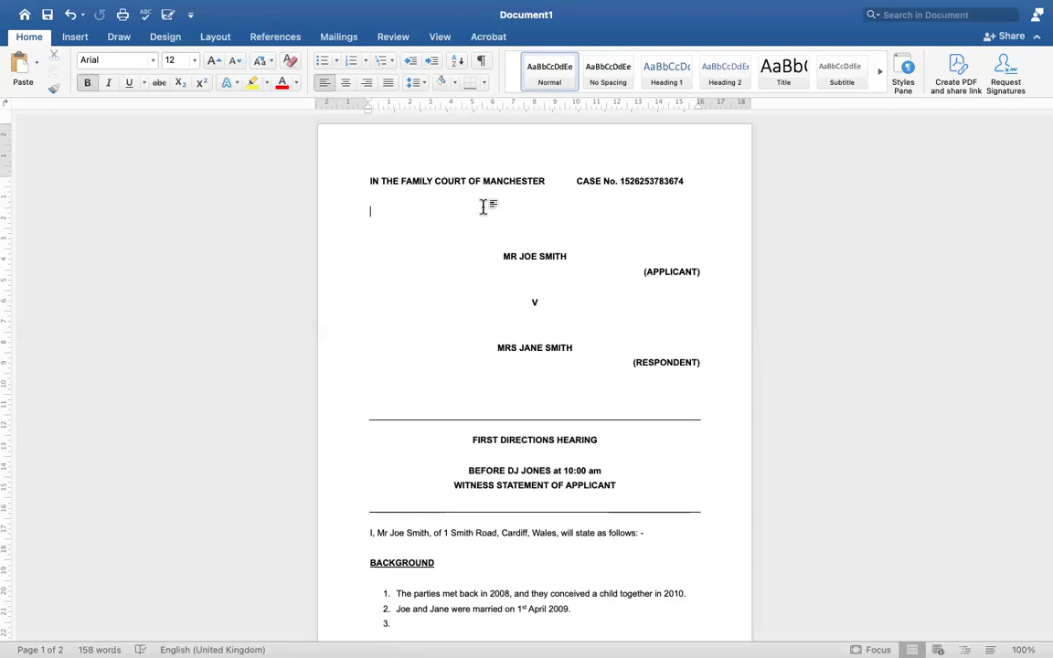
pyautogui.write('THE CHILDEN ACT 1989')
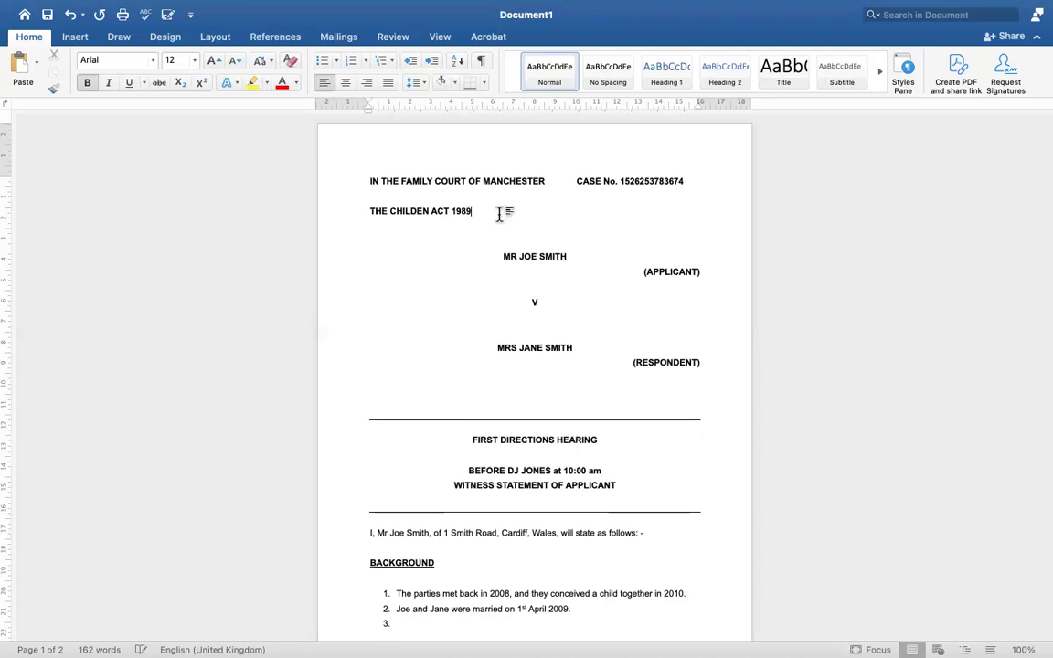
pyautogui.moveTo(477, 211); pyautogui.dragTo(543, 186)
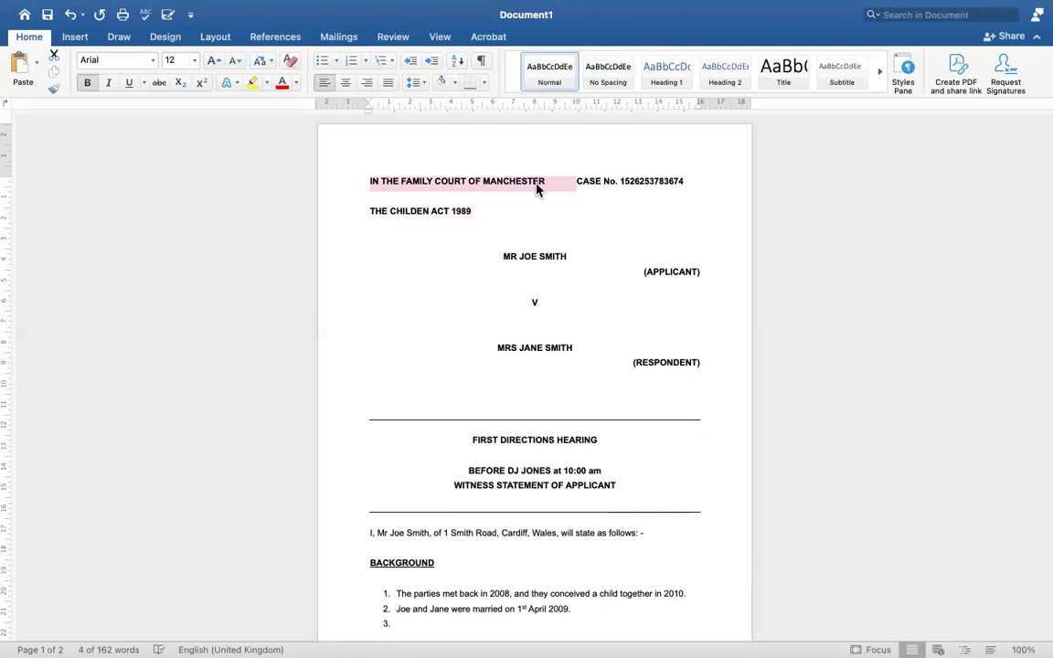
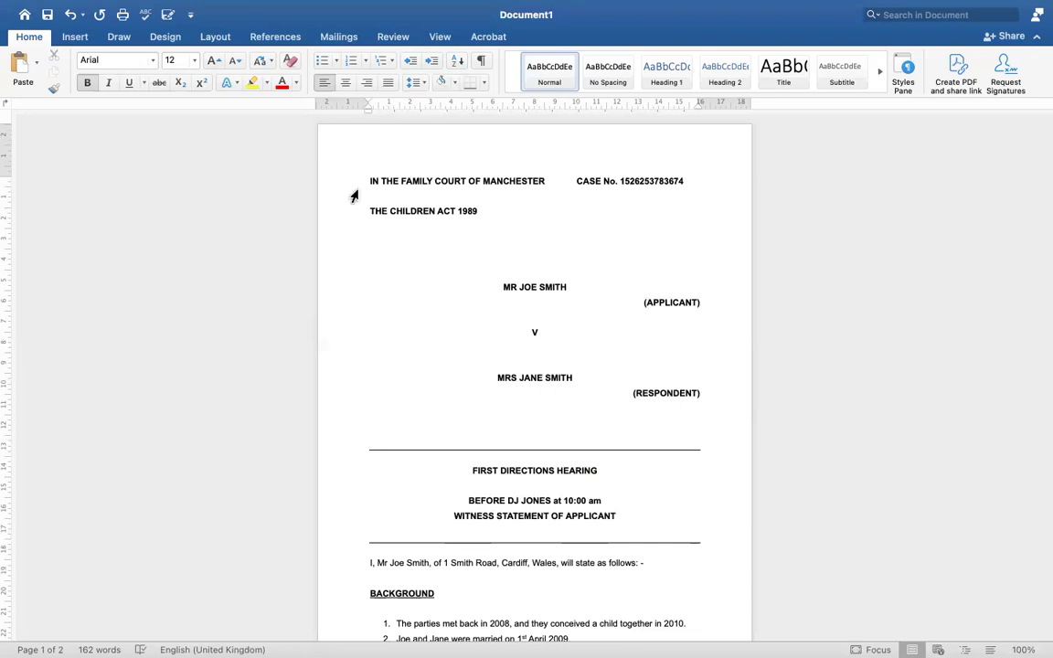
# Centre the line under THE CHILDREN ACT 1989 and type LOCAL AUTHORITY on it
pyautogui.click(345, 84)
pyautogui.write('LOCAL AUTHORIRT')
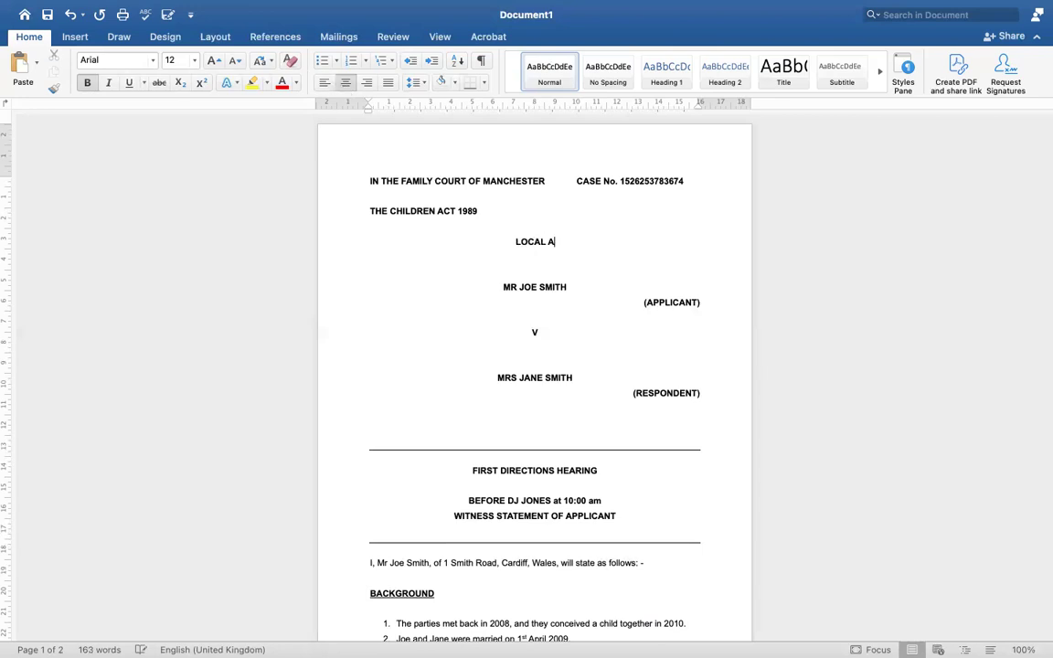
pyautogui.write('Y')
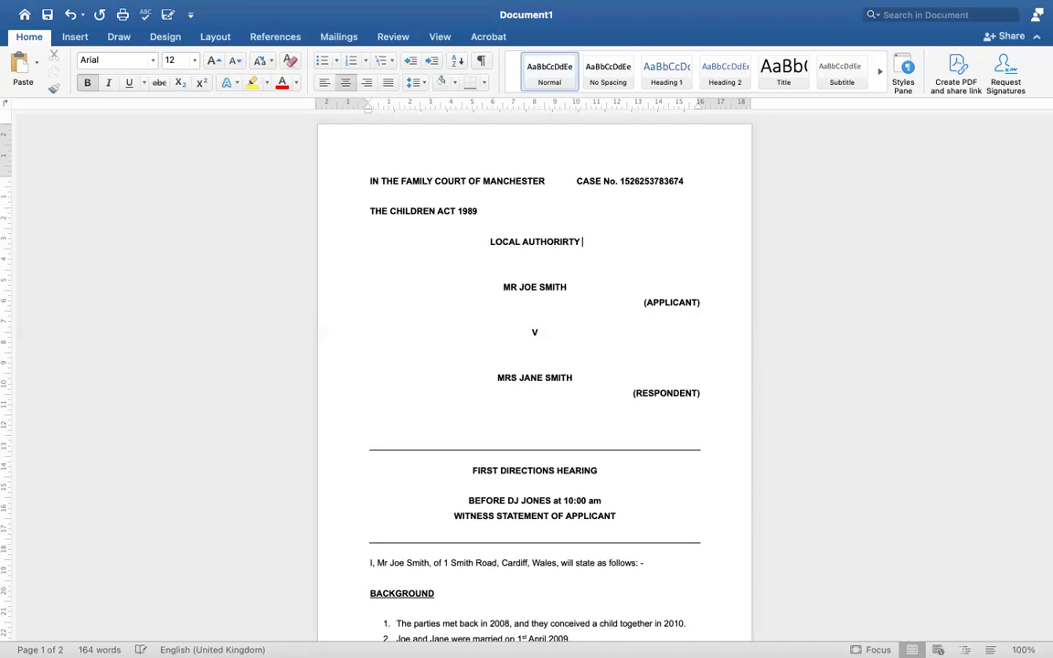
pyautogui.press('BackSpace')
pyautogui.press('BackSpace')
pyautogui.press('BackSpace')
pyautogui.write('TY')
# Replace the LOCAL AUTHORITY line with the respondent's name, centred
pyautogui.moveTo(578, 241); pyautogui.dragTo(491, 240)
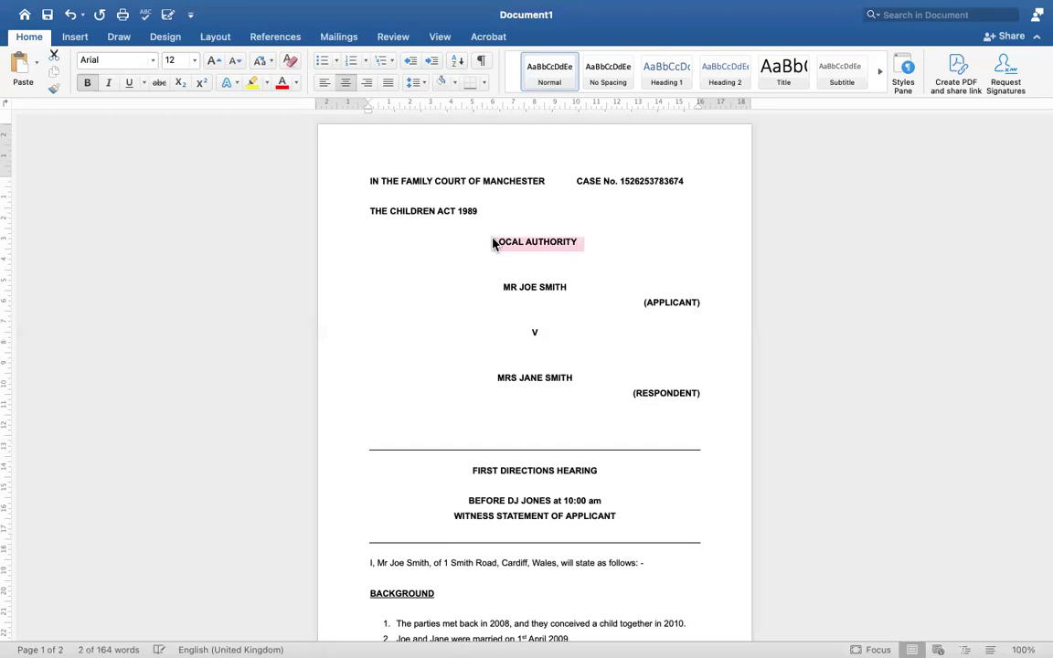
pyautogui.press('BackSpace')
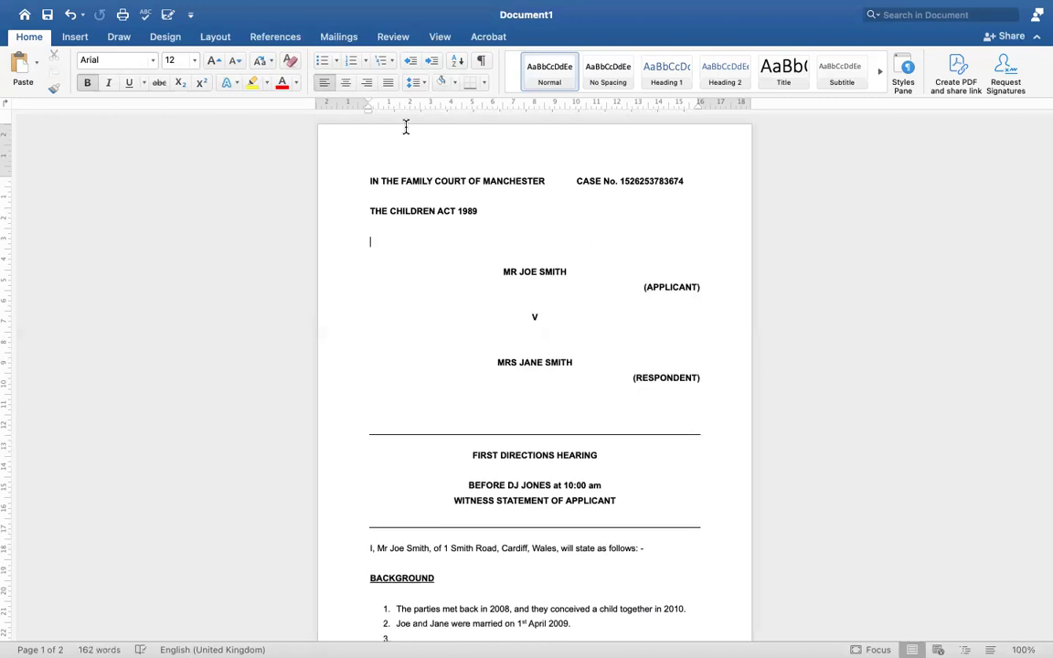
pyautogui.click(345, 83)
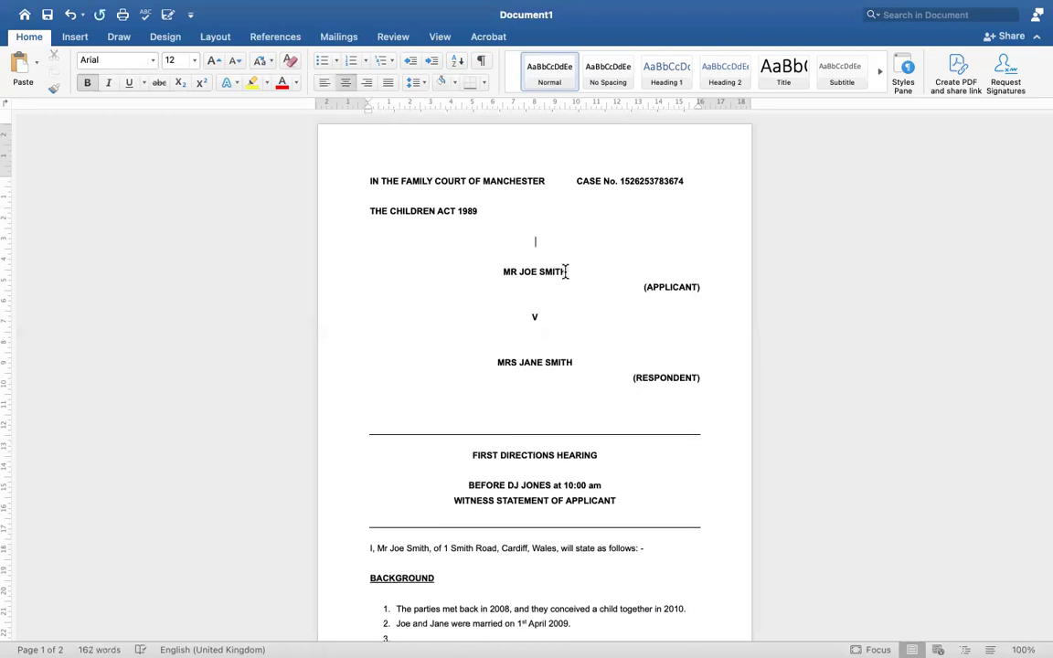
pyautogui.write('MRS JANE SMITH')
# Make the newly typed party name bold and start a line beneath it
pyautogui.moveTo(495, 243); pyautogui.dragTo(586, 245)
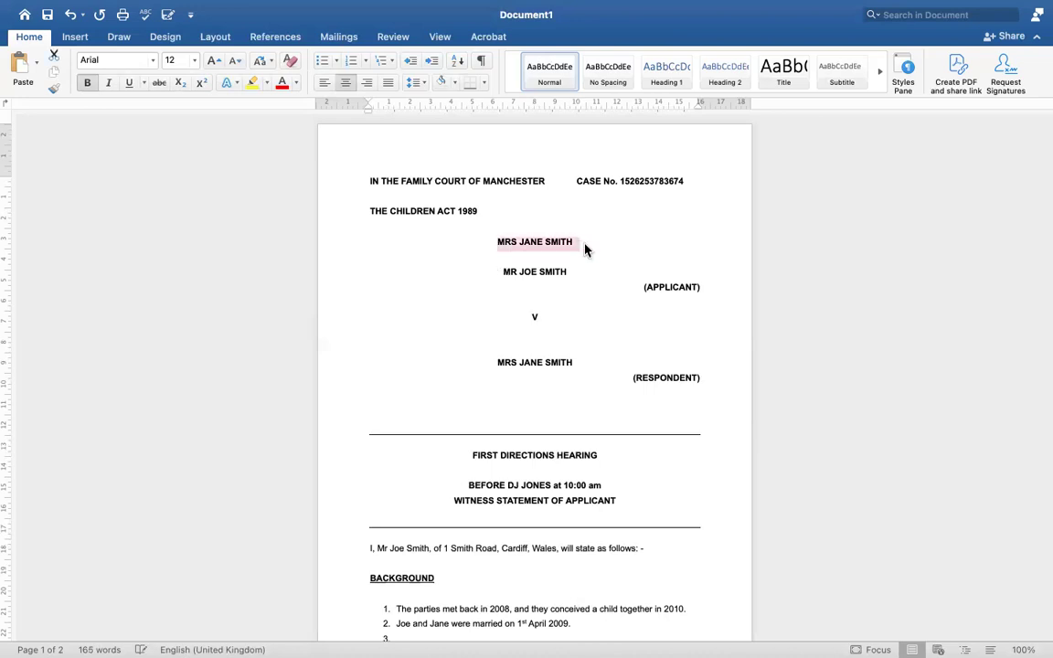
pyautogui.click(88, 83)
pyautogui.click(87, 85)
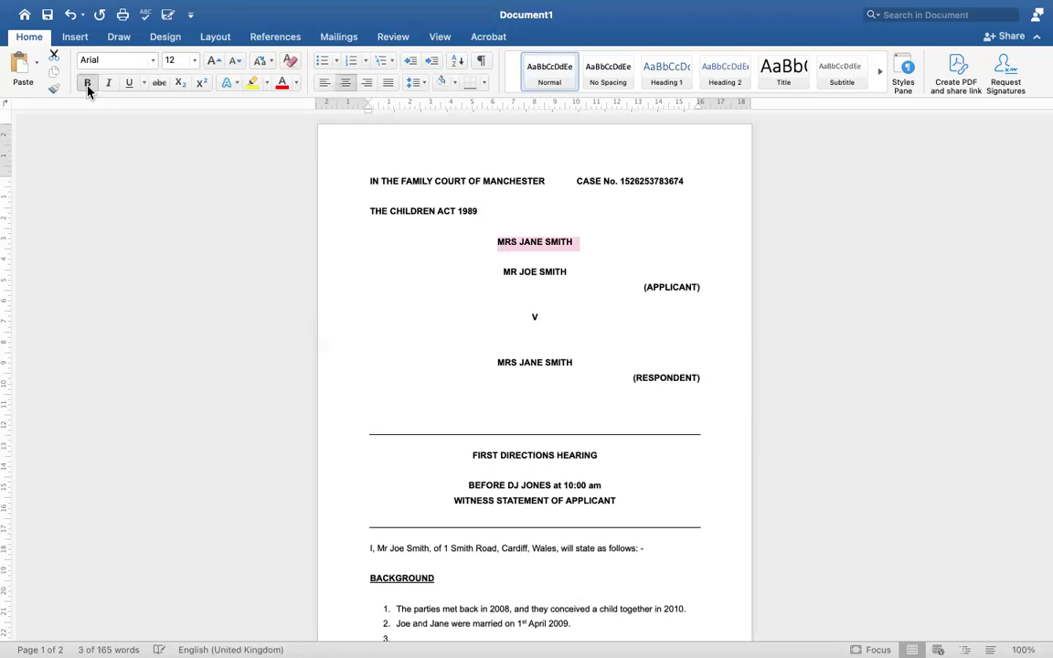
pyautogui.click(595, 244)
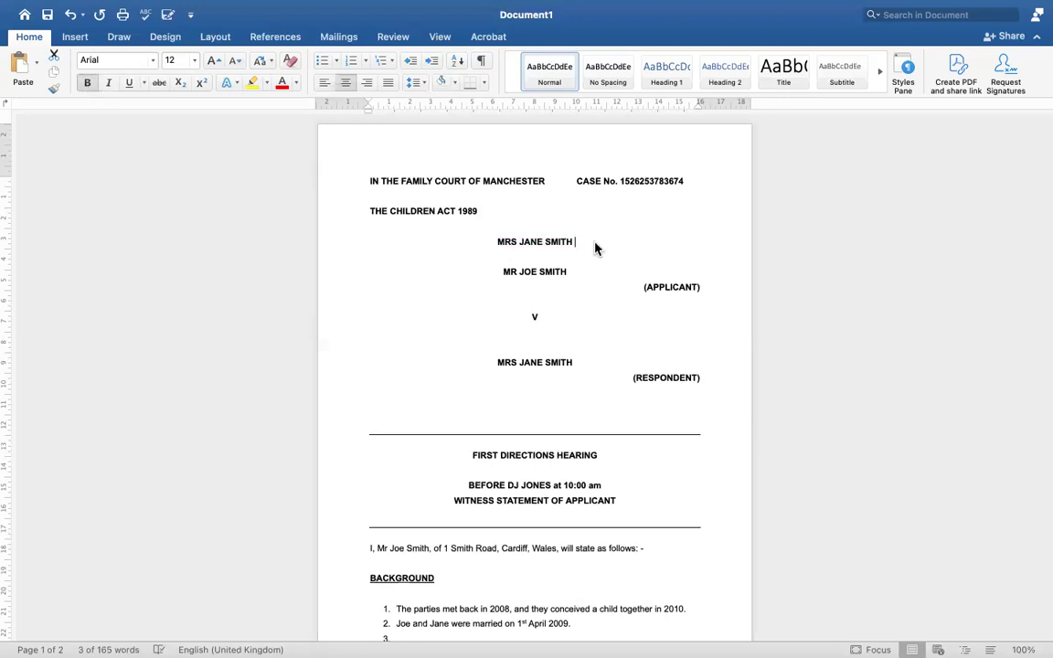
pyautogui.press('Return')
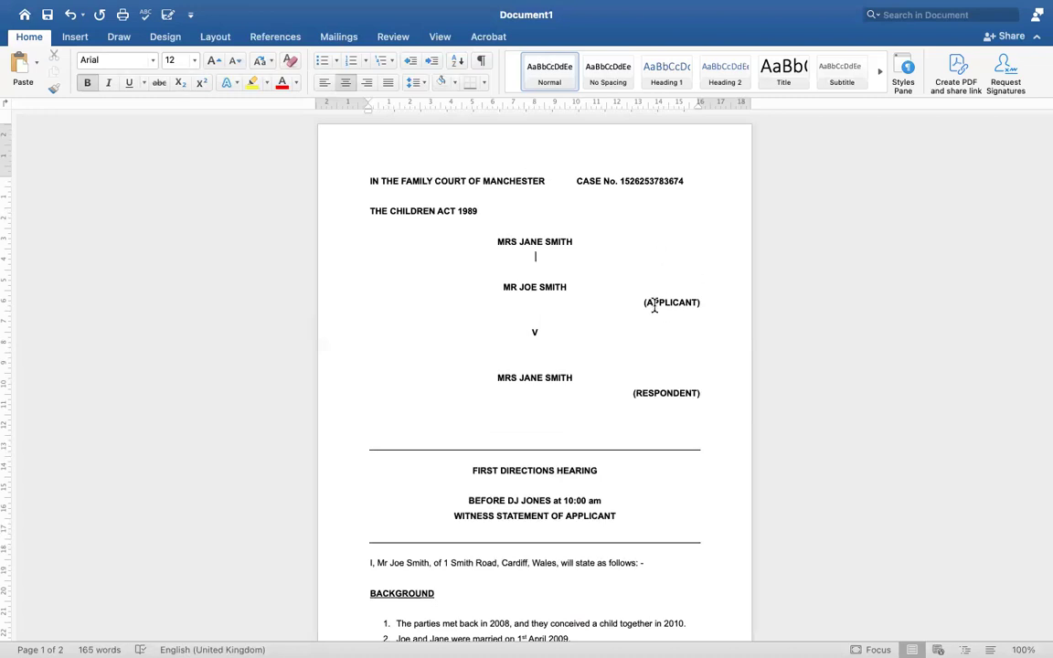
# Add a right-aligned (APPLICANT) label on the line below the new party name
pyautogui.moveTo(643, 302); pyautogui.dragTo(704, 302)
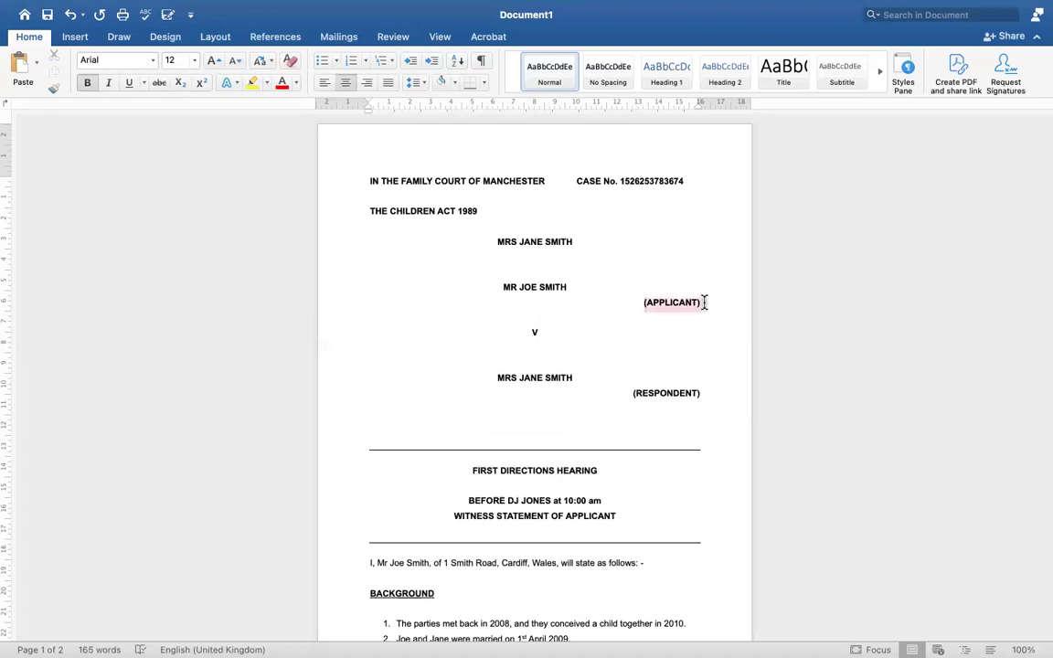
pyautogui.click(535, 259)
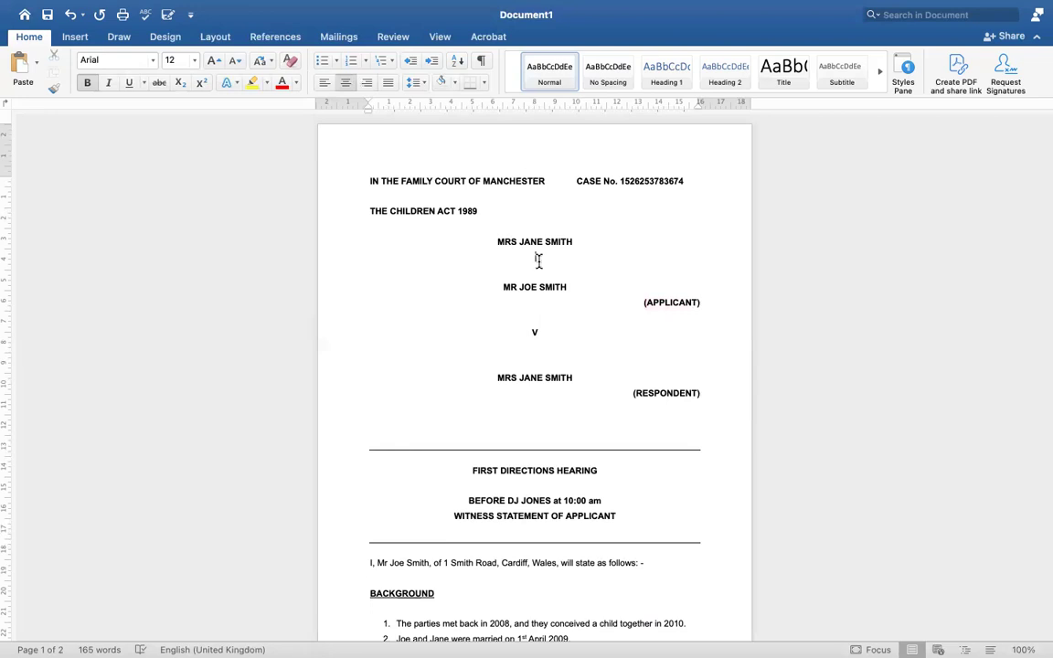
pyautogui.click(369, 84)
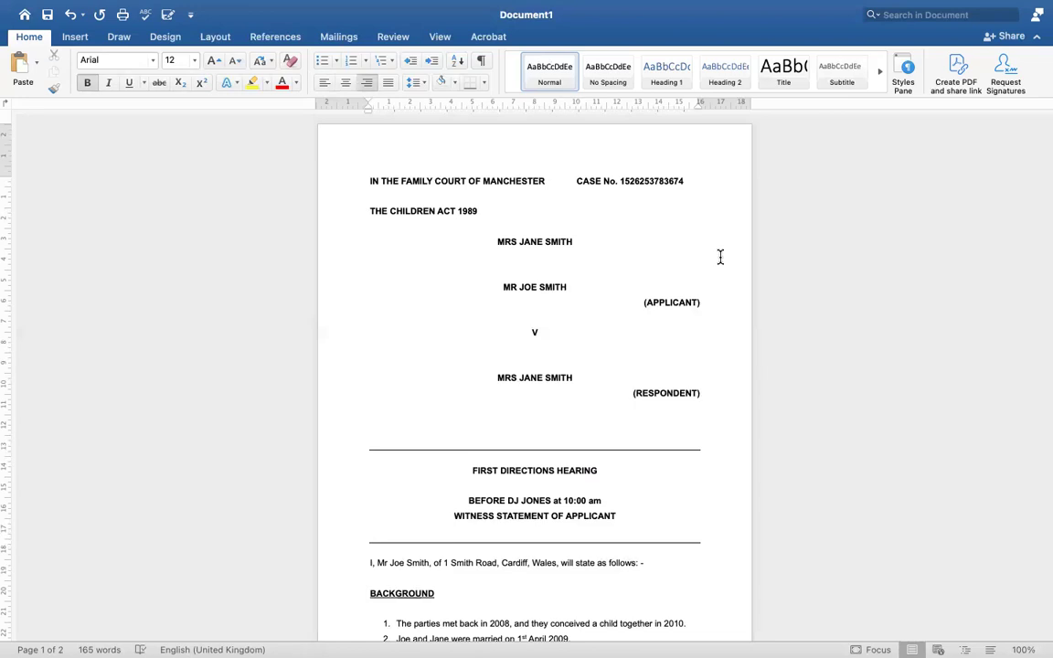
pyautogui.write('(APPLICANT)')
pyautogui.press('Return')
pyautogui.moveTo(503, 301); pyautogui.dragTo(561, 304)
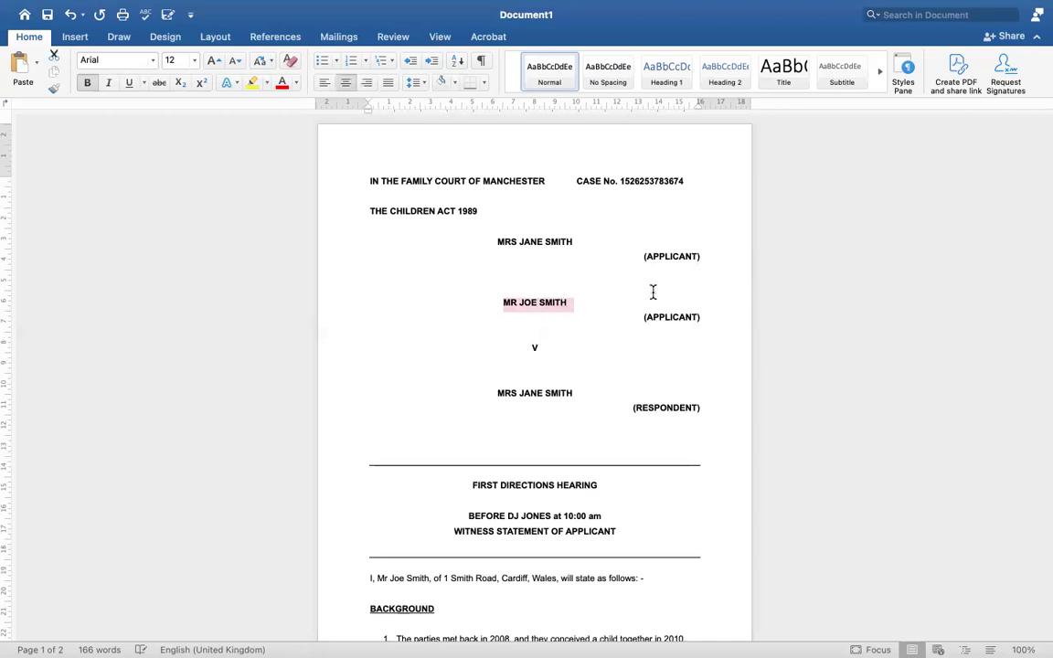
# Centre the blank line above the original applicant's name and type V
pyautogui.click(701, 278)
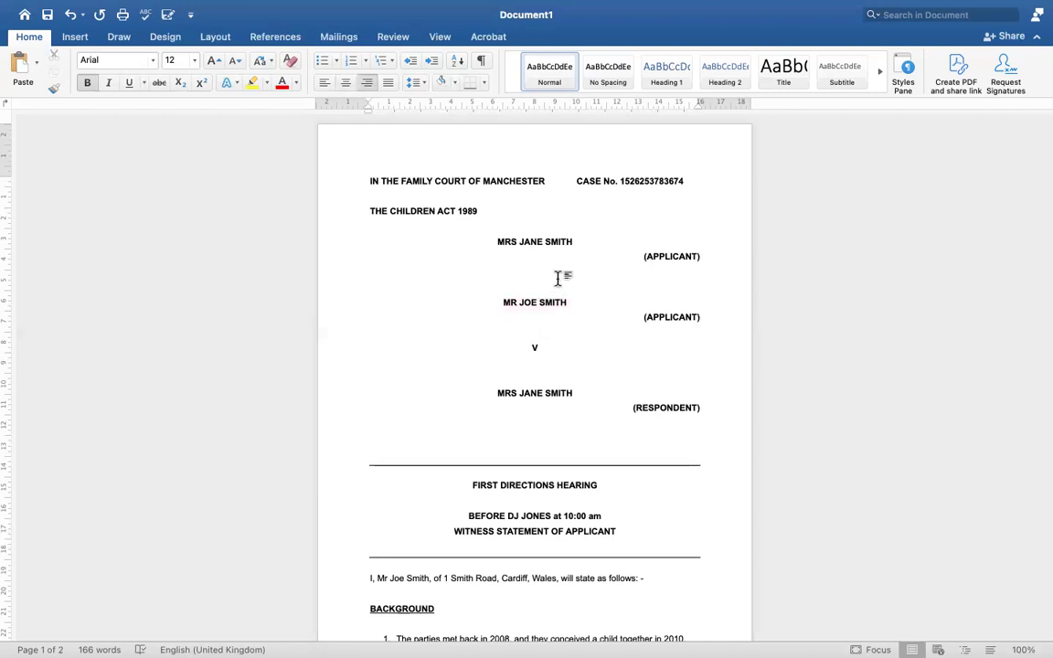
pyautogui.click(345, 83)
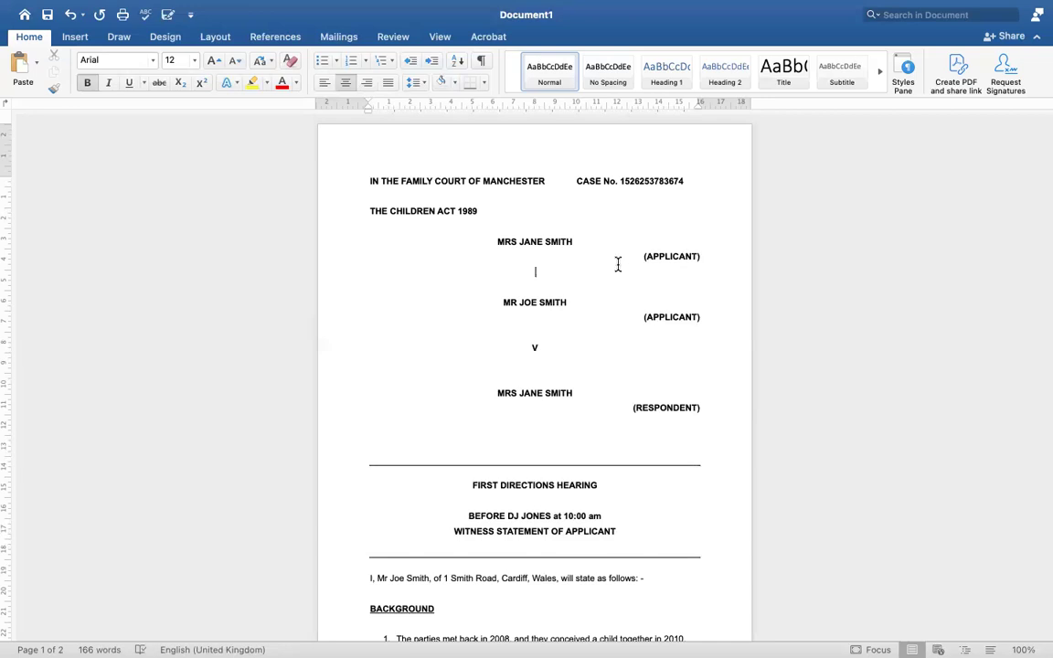
pyautogui.write('V')
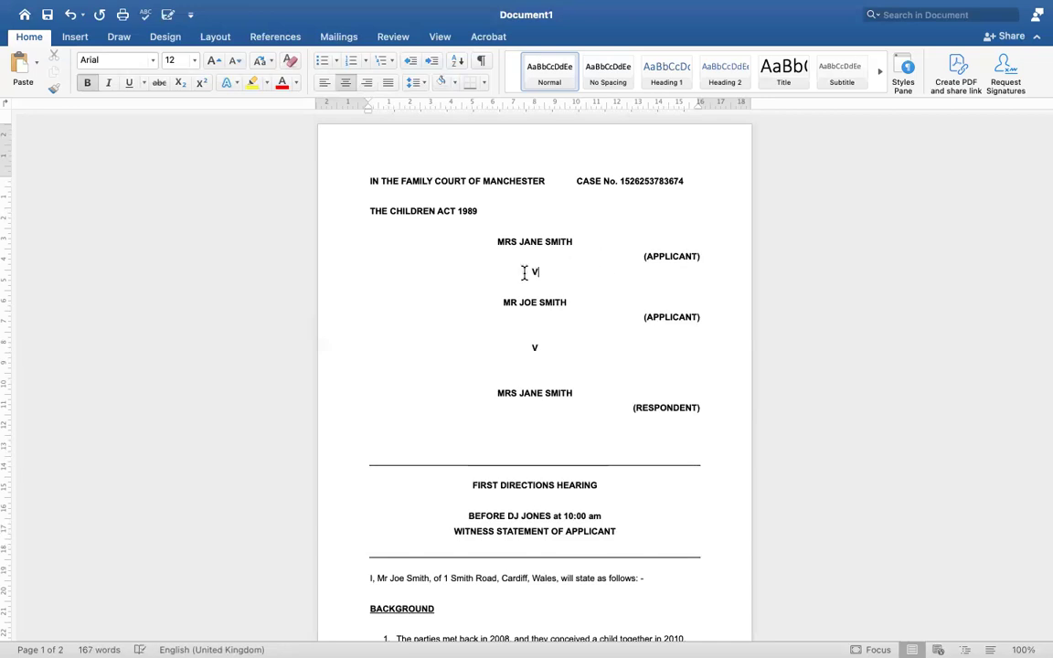
# Delete the extra V line between the two party names
pyautogui.click(496, 242)
pyautogui.moveTo(585, 234); pyautogui.dragTo(575, 245)
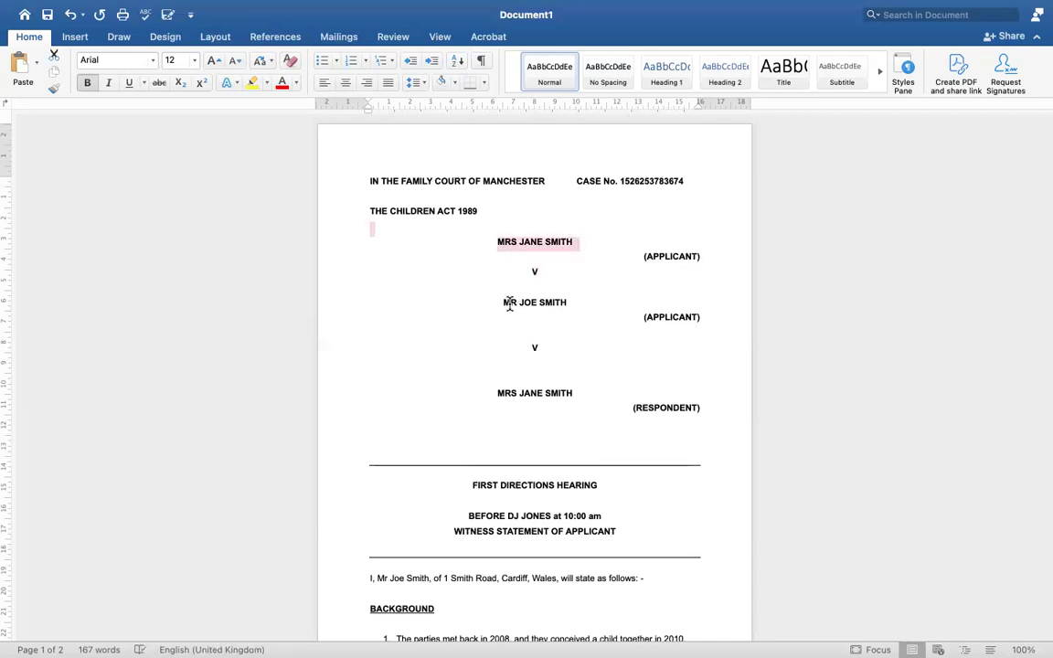
pyautogui.doubleClick(535, 272)
pyautogui.moveTo(504, 301); pyautogui.dragTo(569, 302)
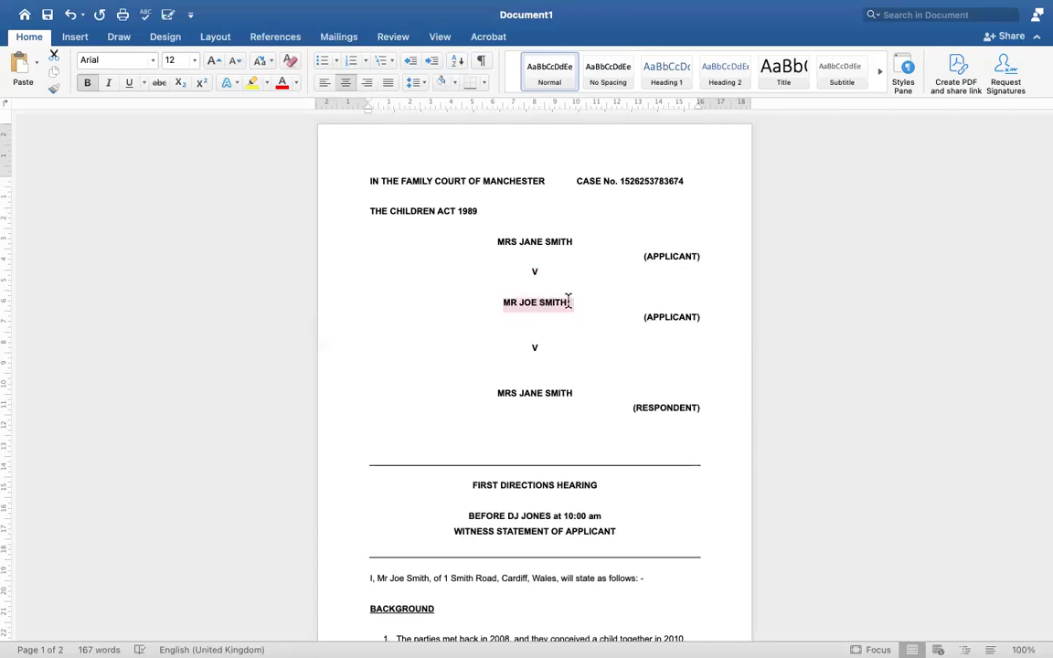
pyautogui.click(531, 283)
pyautogui.moveTo(531, 270); pyautogui.dragTo(557, 275)
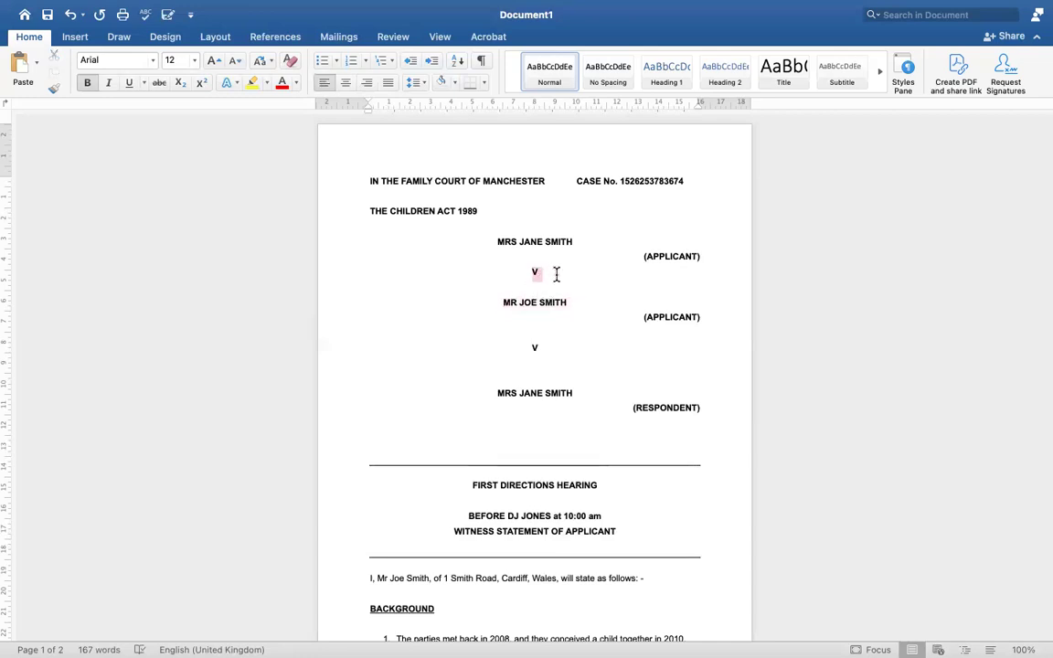
pyautogui.press('BackSpace')
# Delete the added party name together with its (APPLICANT) label
pyautogui.moveTo(500, 241); pyautogui.dragTo(703, 259)
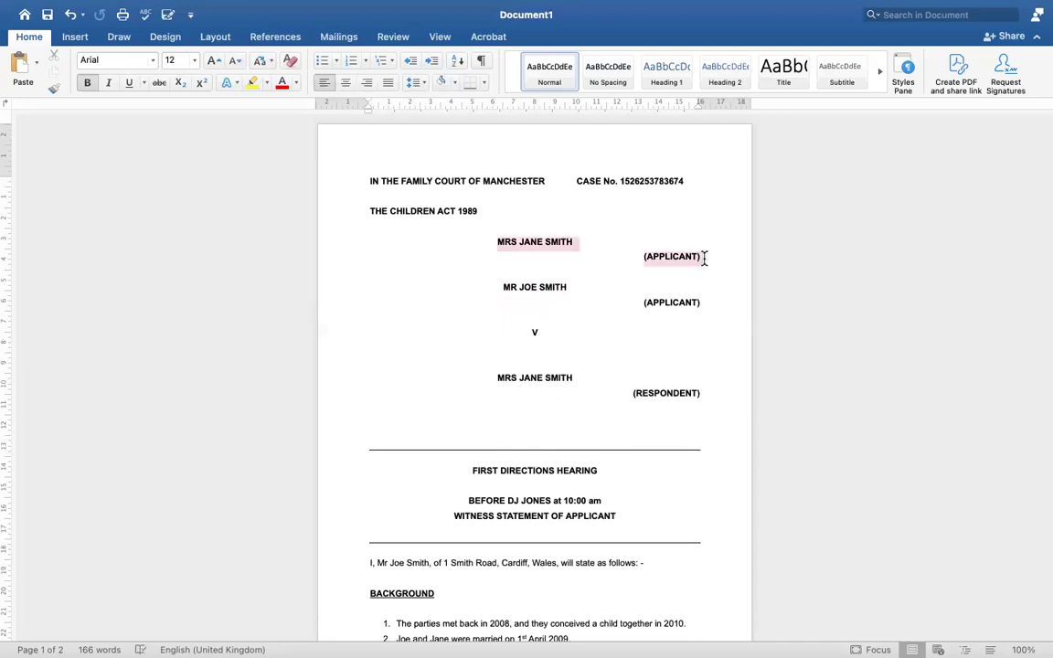
pyautogui.press('BackSpace')
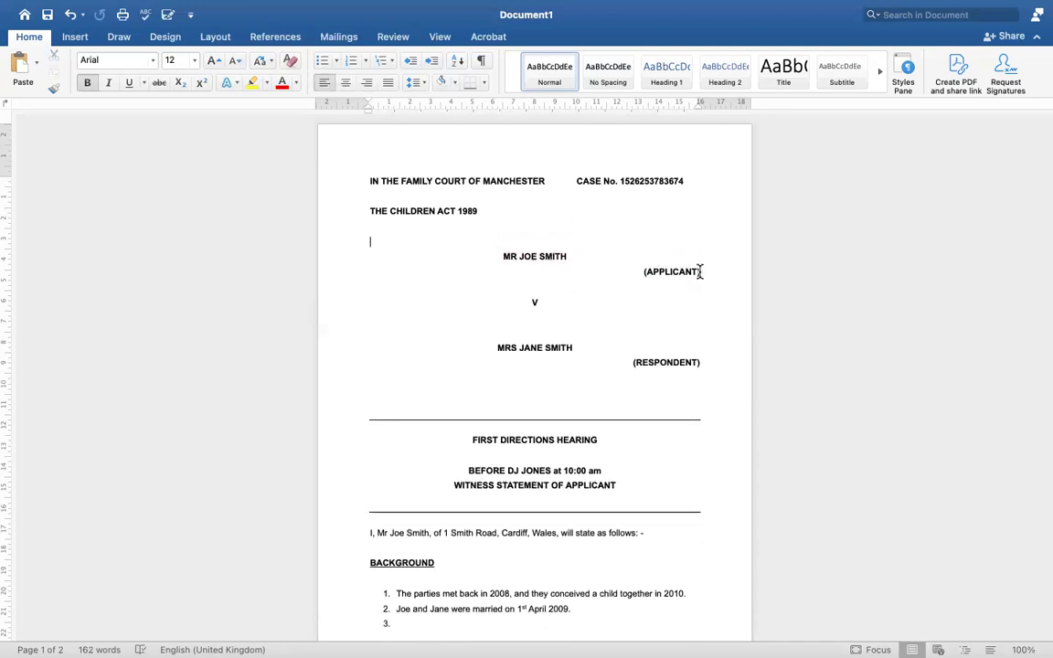
pyautogui.click(700, 271)
# Add a centred V, the respondent's name and a right-aligned (RESPONDENT) label below (APPLICANT)
pyautogui.press('Return')
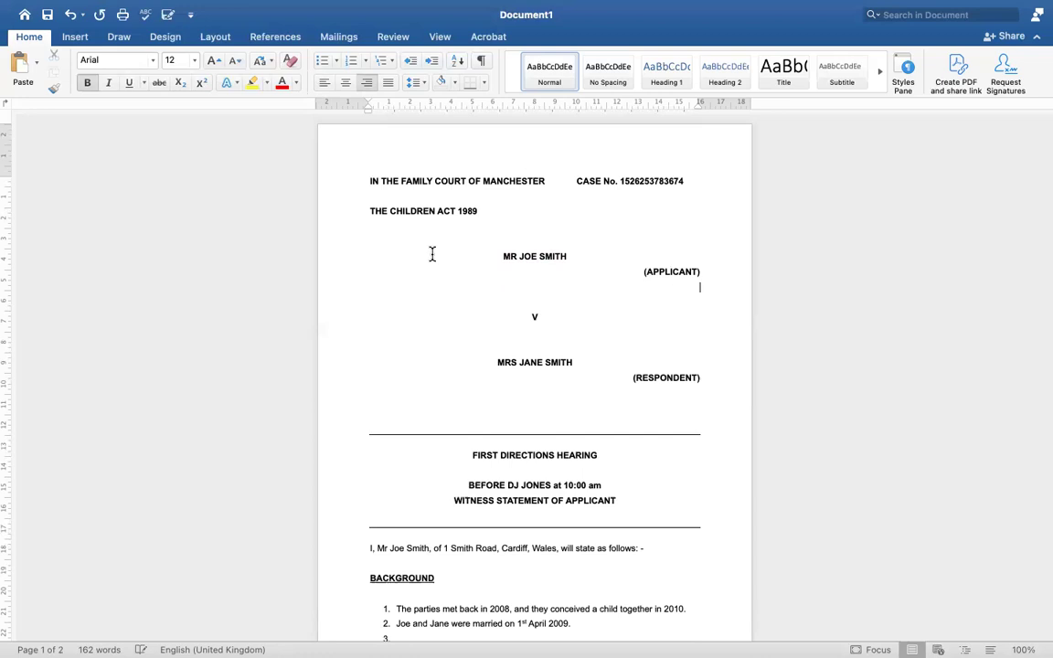
pyautogui.click(348, 85)
pyautogui.write('V')
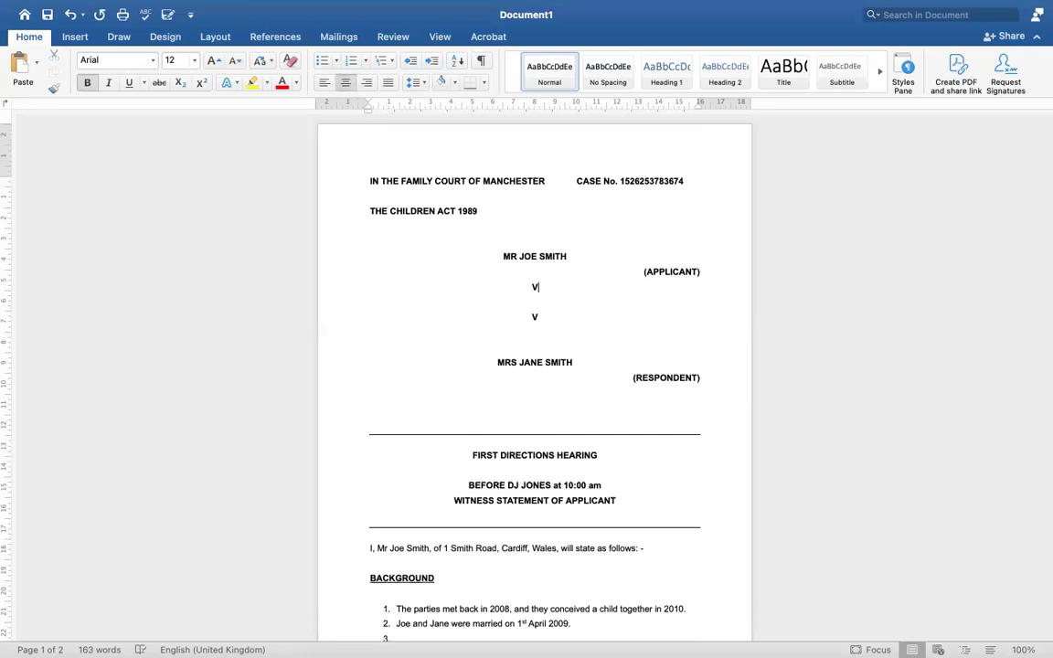
pyautogui.press('Return')
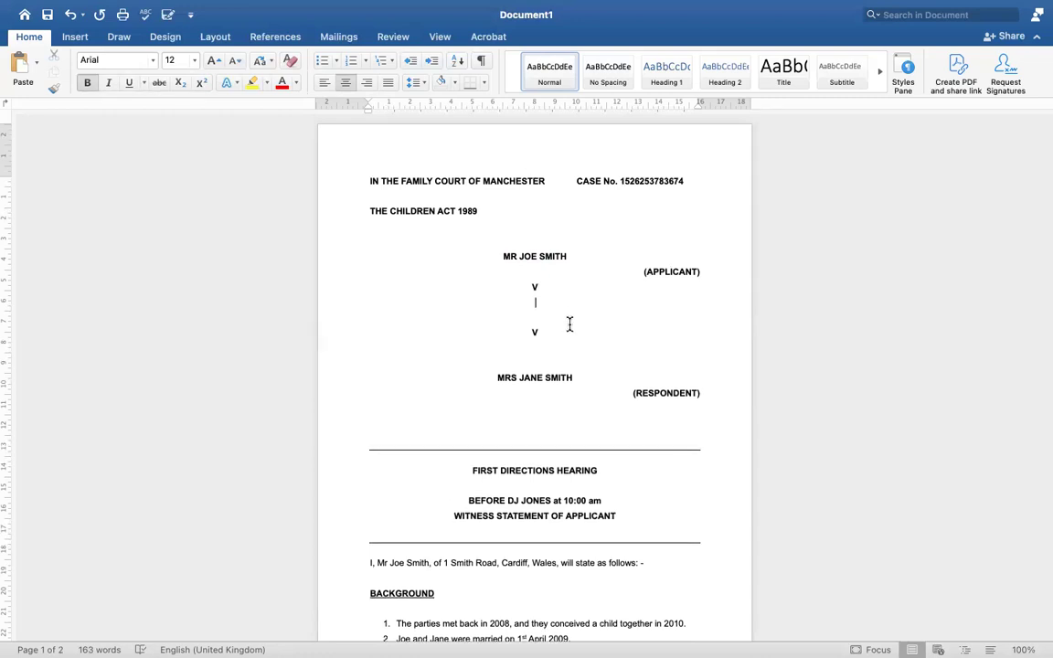
pyautogui.write('MRS JANE SMITH')
pyautogui.press('Return')
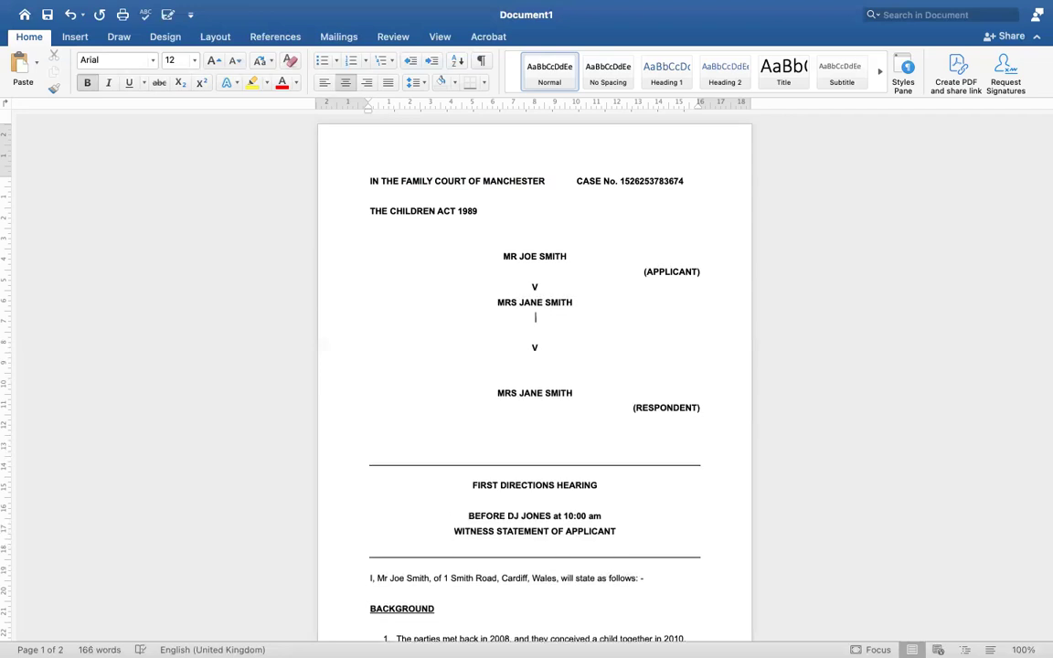
pyautogui.click(368, 84)
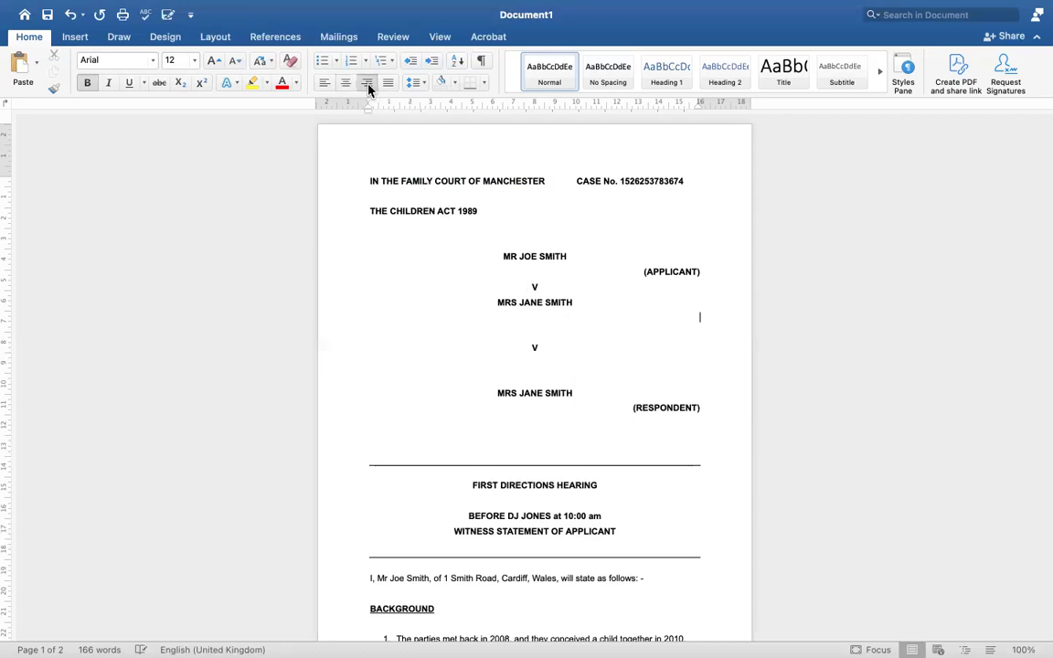
pyautogui.write('(RESP')
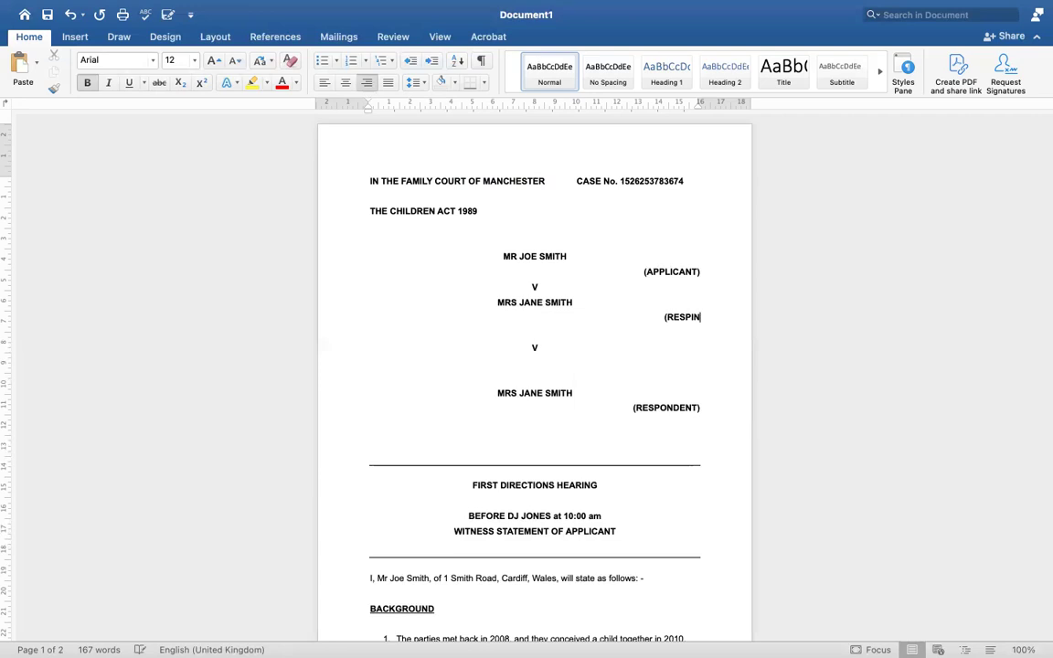
pyautogui.write('ONDENT)')
pyautogui.press('Return')
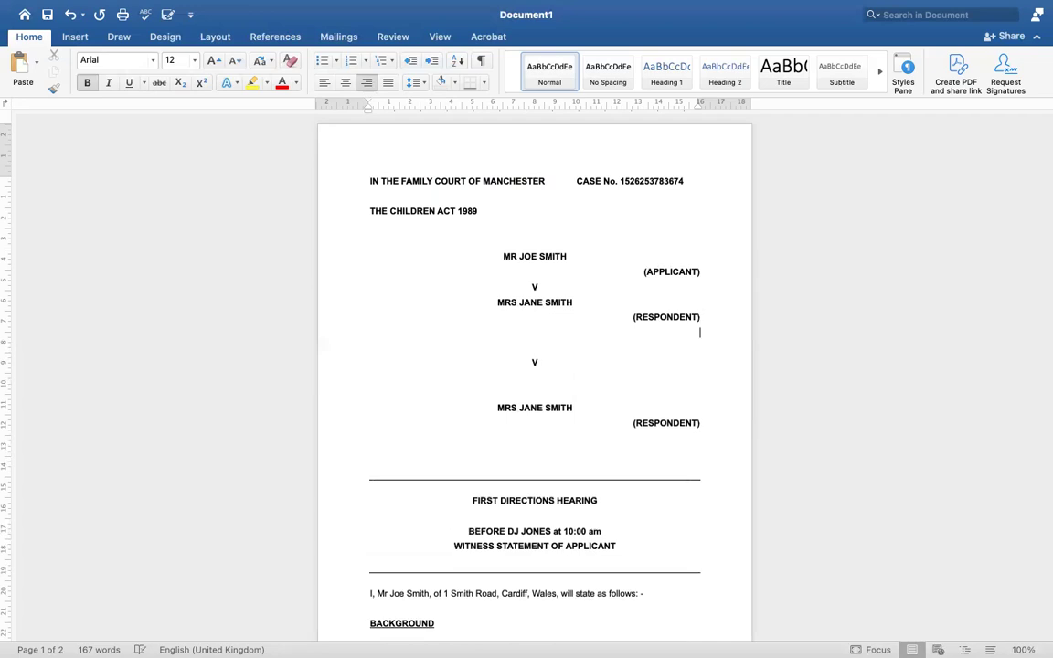
# Delete the duplicate (RESPONDENT), respondent name and V lines plus the leftover blank lines
pyautogui.moveTo(508, 250); pyautogui.dragTo(684, 281)
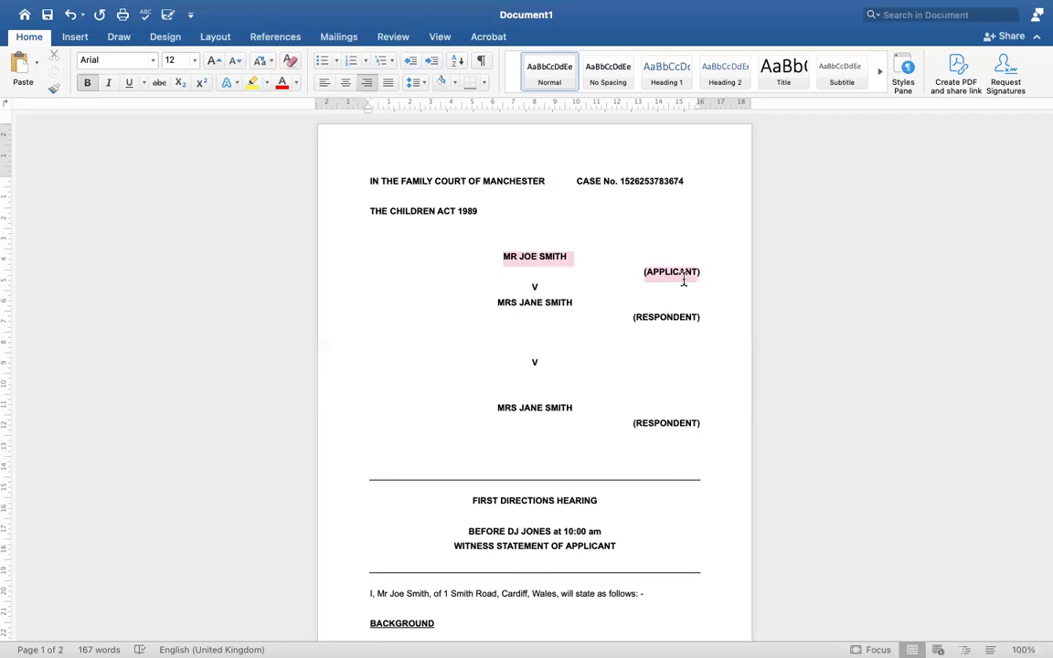
pyautogui.click(587, 318)
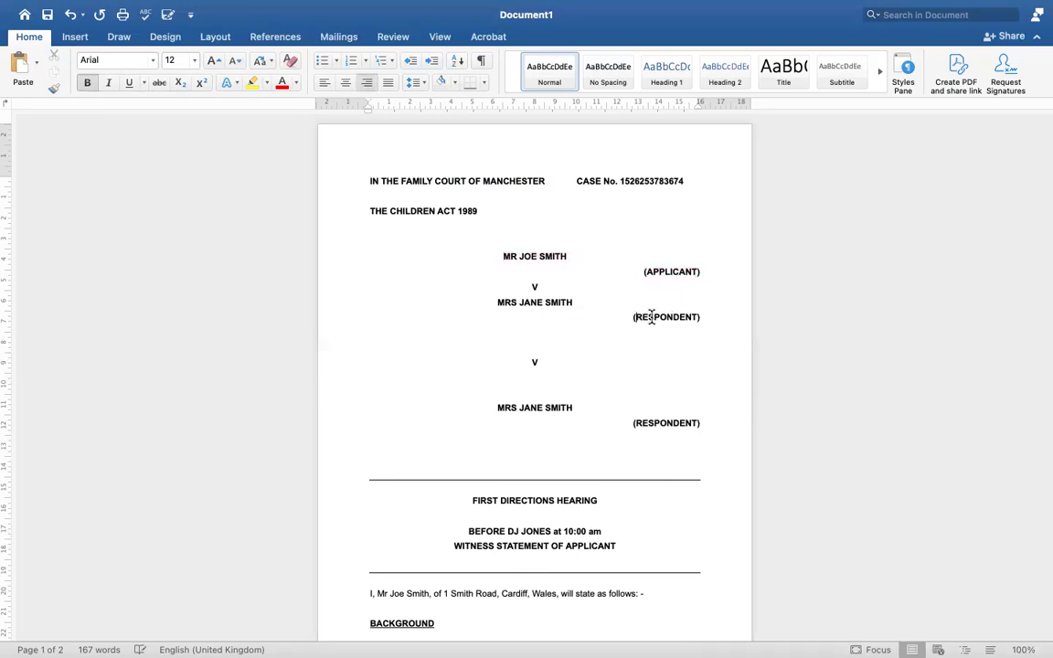
pyautogui.moveTo(652, 318); pyautogui.dragTo(703, 308)
pyautogui.press('BackSpace')
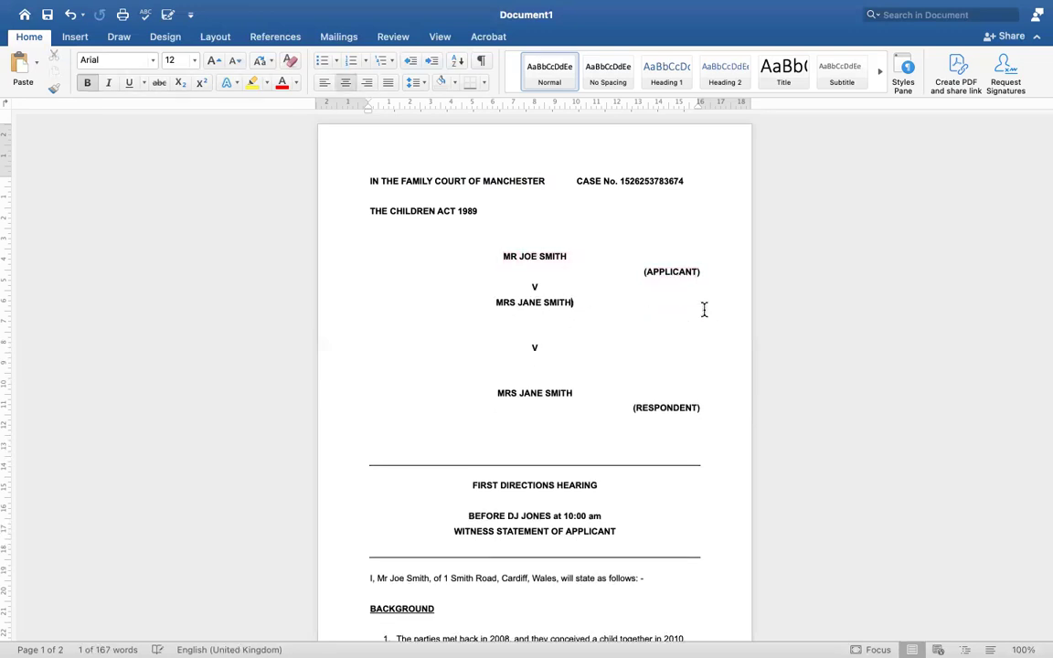
pyautogui.moveTo(578, 301); pyautogui.dragTo(522, 289)
pyautogui.press('BackSpace')
pyautogui.click(475, 302)
pyautogui.press('BackSpace')
pyautogui.press('super+e')
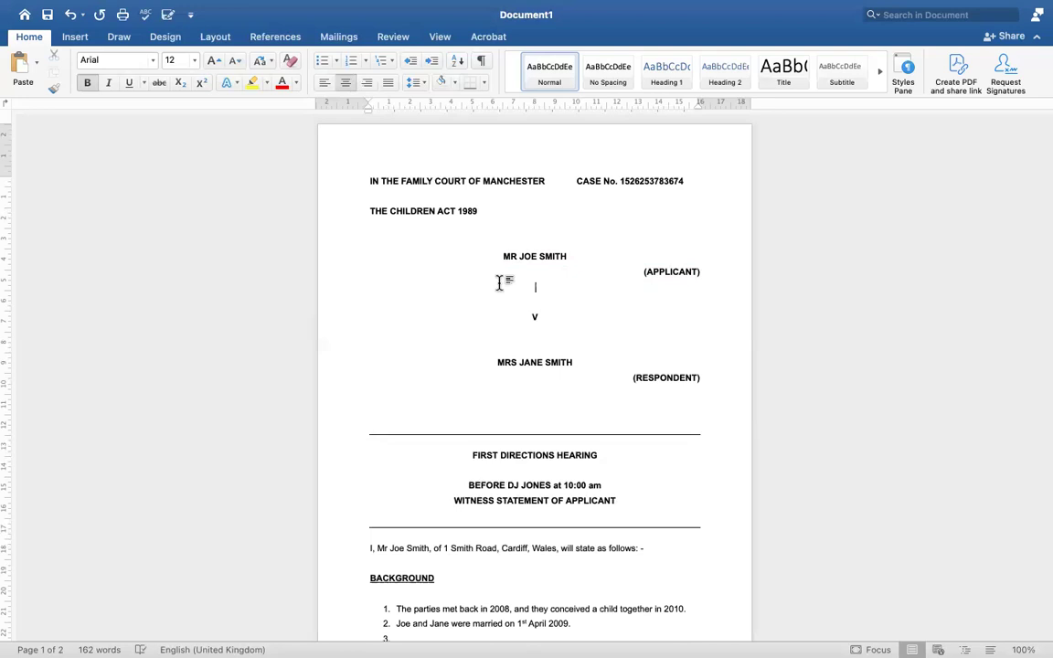
pyautogui.press('BackSpace')
pyautogui.press('BackSpace')
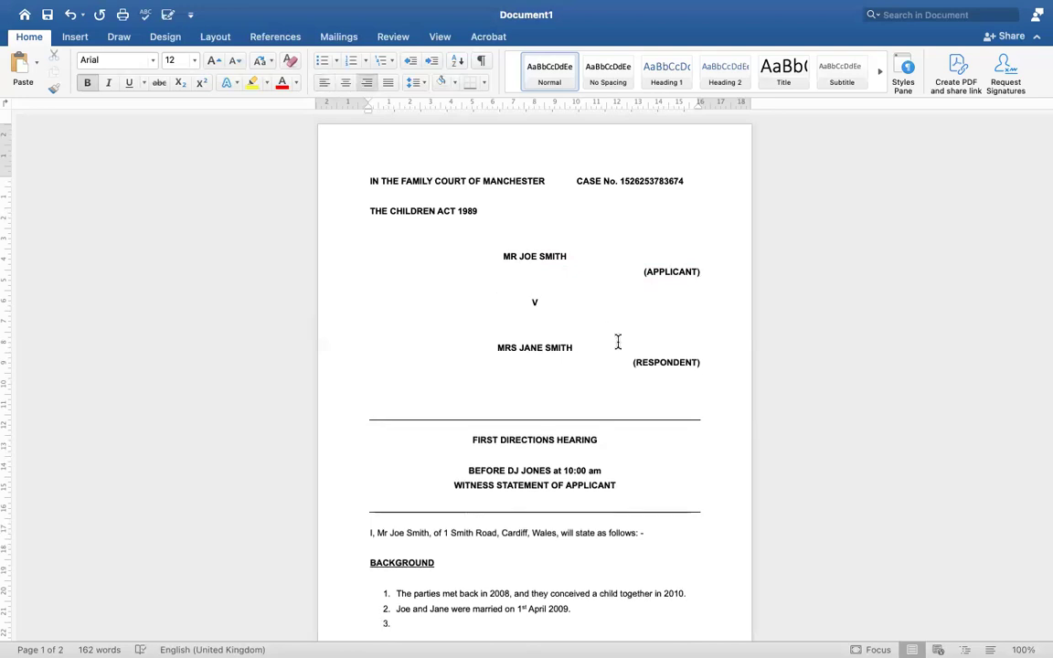
# Add a new line after the (RESPONDENT) label
pyautogui.moveTo(632, 363); pyautogui.dragTo(703, 359)
pyautogui.click(588, 347)
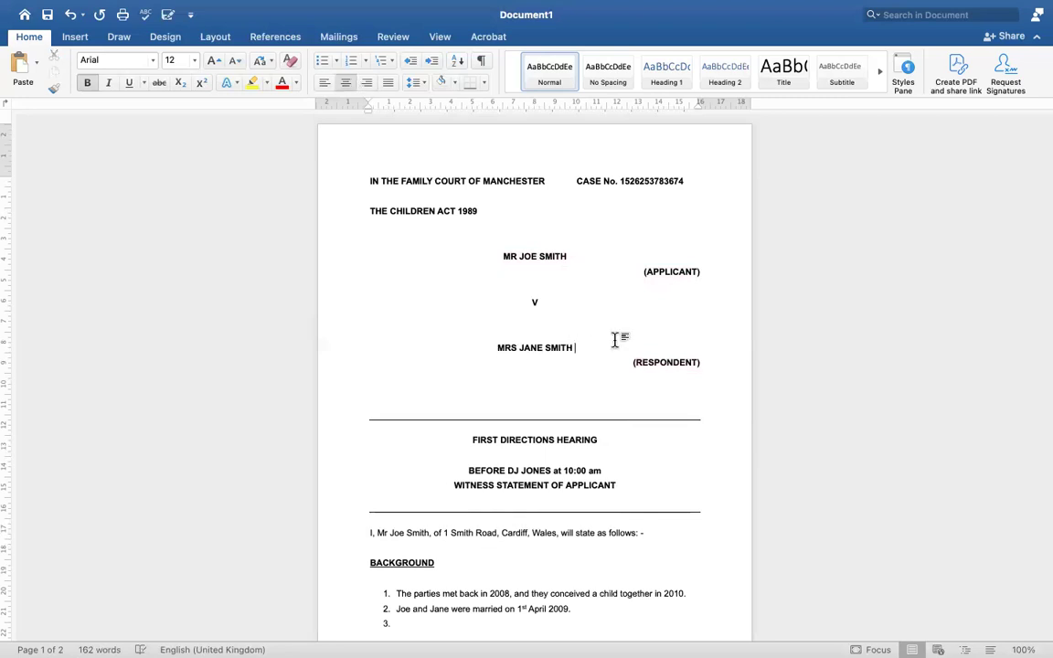
pyautogui.moveTo(631, 364); pyautogui.dragTo(712, 365)
pyautogui.click(702, 369)
pyautogui.press('Return')
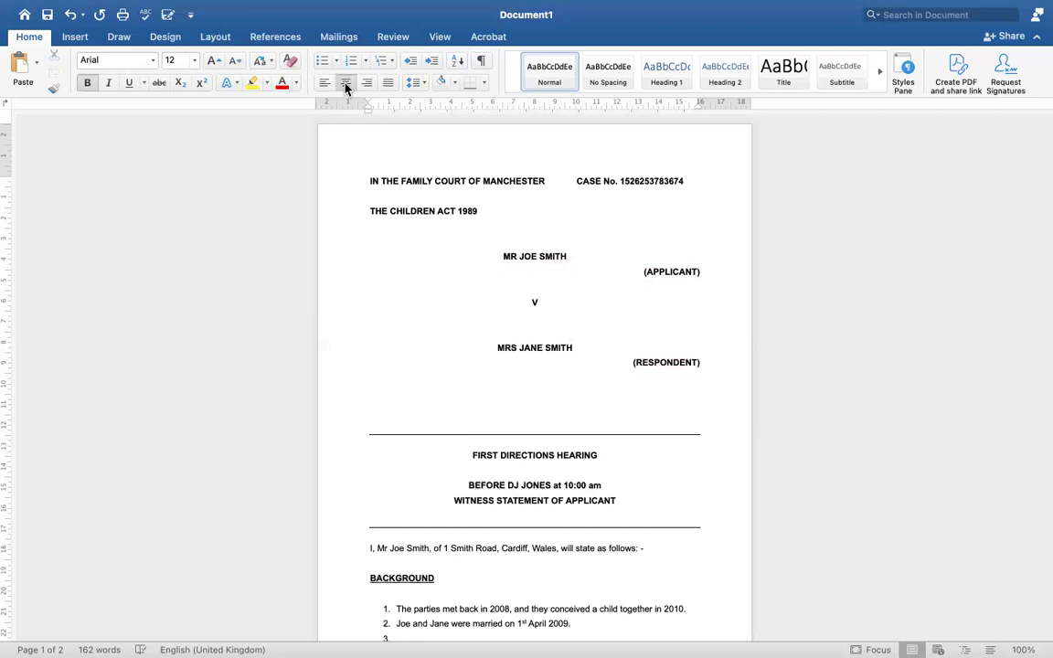
# Remove the empty line above the horizontal rule, discarding a trial underscore line
pyautogui.click(381, 426)
pyautogui.tripleClick(533, 429)
pyautogui.doubleClick(460, 411)
pyautogui.write('_____________________________________')
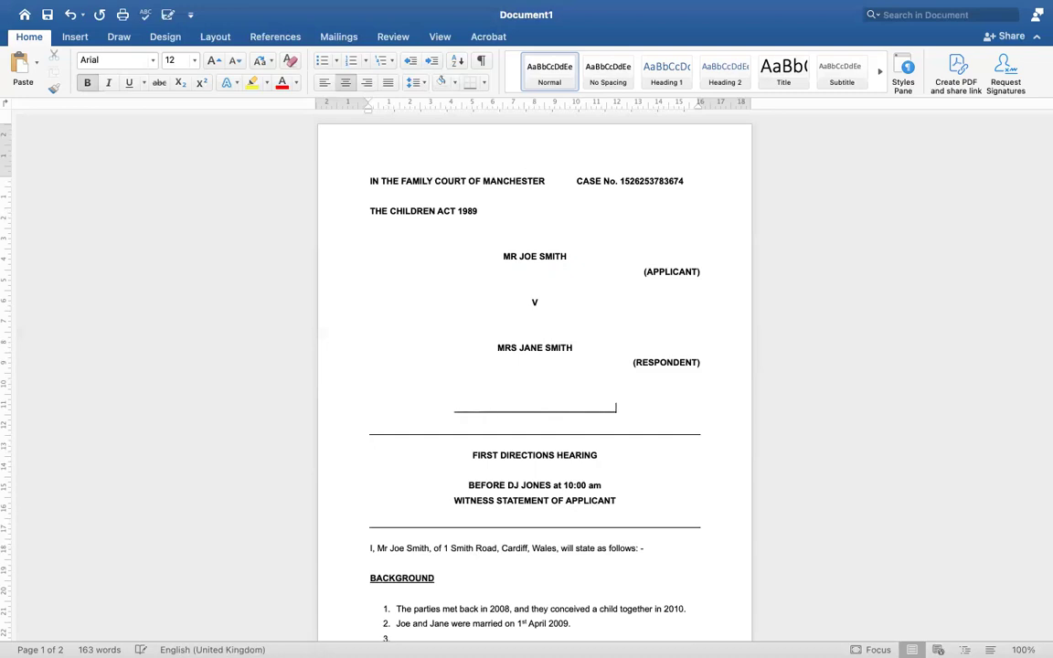
pyautogui.write('____________________')
pyautogui.press('BackSpace')
pyautogui.press('BackSpace')
pyautogui.press('BackSpace')
pyautogui.press('BackSpace')
pyautogui.press('BackSpace')
pyautogui.press('BackSpace')
pyautogui.press('BackSpace')
pyautogui.press('BackSpace')
pyautogui.press('BackSpace')
pyautogui.press('BackSpace')
pyautogui.press('BackSpace')
pyautogui.press('BackSpace')
pyautogui.press('BackSpace')
pyautogui.press('BackSpace')
pyautogui.press('BackSpace')
pyautogui.press('BackSpace')
pyautogui.press('BackSpace')
pyautogui.press('BackSpace')
pyautogui.press('BackSpace')
pyautogui.press('BackSpace')
pyautogui.press('BackSpace')
pyautogui.press('BackSpace')
pyautogui.press('BackSpace')
pyautogui.press('BackSpace')
pyautogui.press('BackSpace')
pyautogui.press('BackSpace')
pyautogui.press('BackSpace')
pyautogui.press('BackSpace')
pyautogui.press('BackSpace')
pyautogui.press('BackSpace')
pyautogui.press('BackSpace')
pyautogui.press('BackSpace')
pyautogui.press('BackSpace')
pyautogui.press('BackSpace')
pyautogui.press('BackSpace')
pyautogui.press('BackSpace')
pyautogui.press('BackSpace')
pyautogui.press('BackSpace')
pyautogui.press('BackSpace')
pyautogui.press('BackSpace')
pyautogui.press('BackSpace')
pyautogui.press('BackSpace')
pyautogui.press('BackSpace')
pyautogui.press('BackSpace')
pyautogui.press('BackSpace')
pyautogui.press('BackSpace')
pyautogui.press('BackSpace')
pyautogui.press('BackSpace')
pyautogui.press('BackSpace')
pyautogui.press('BackSpace')
pyautogui.press('BackSpace')
pyautogui.press('BackSpace')
pyautogui.press('BackSpace')
pyautogui.press('BackSpace')
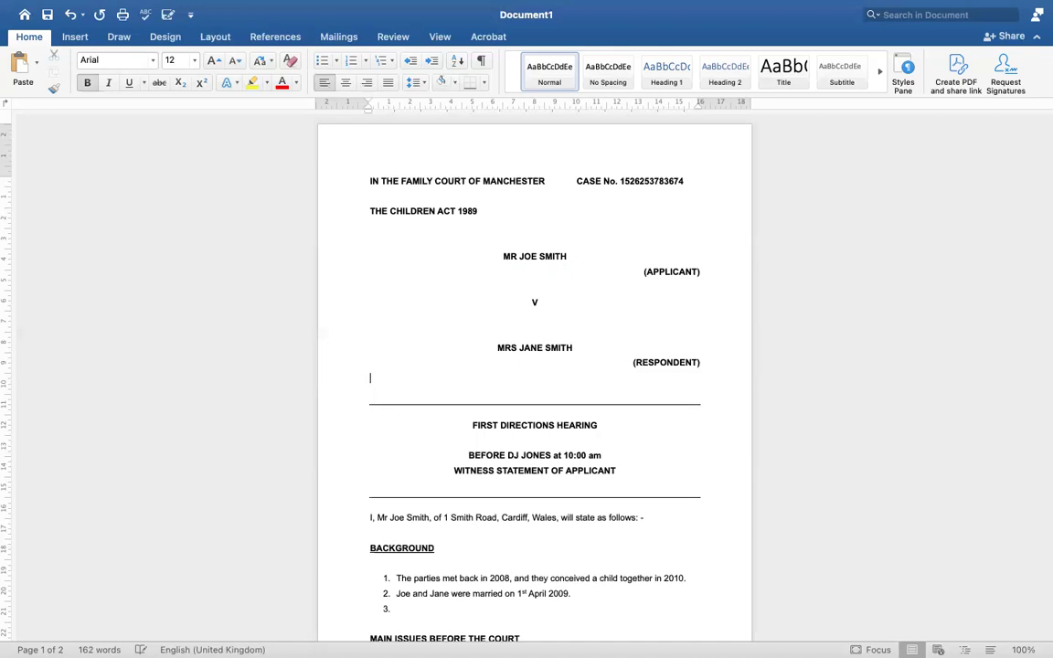
pyautogui.press('BackSpace')
# Insert an empty line above FIRST DIRECTIONS HEARING
pyautogui.click(472, 409)
pyautogui.moveTo(496, 409); pyautogui.dragTo(606, 461)
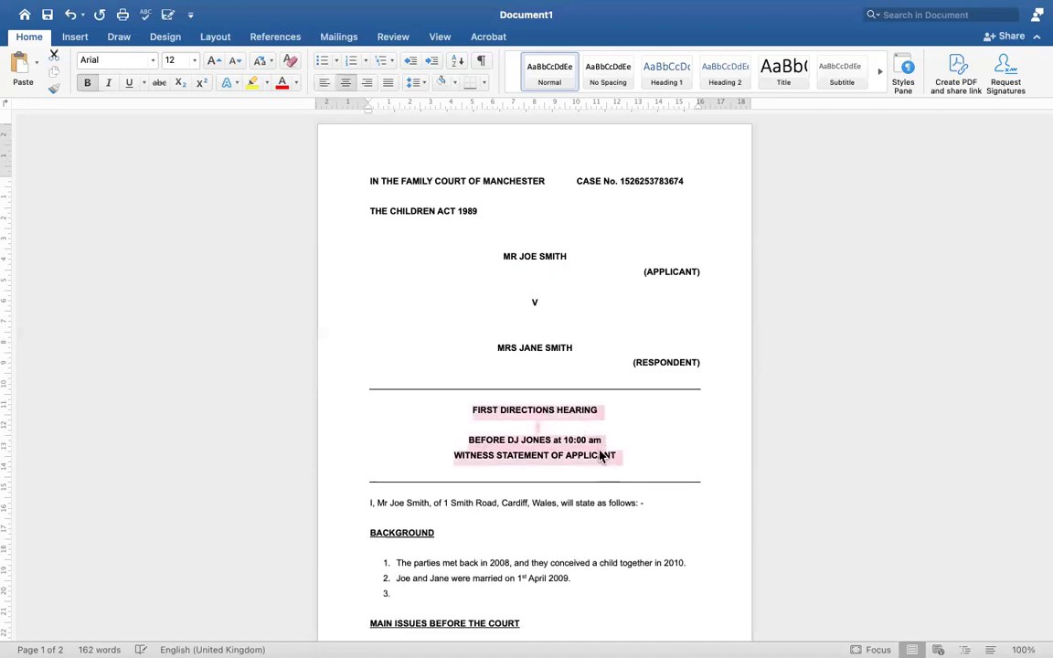
pyautogui.click(552, 393)
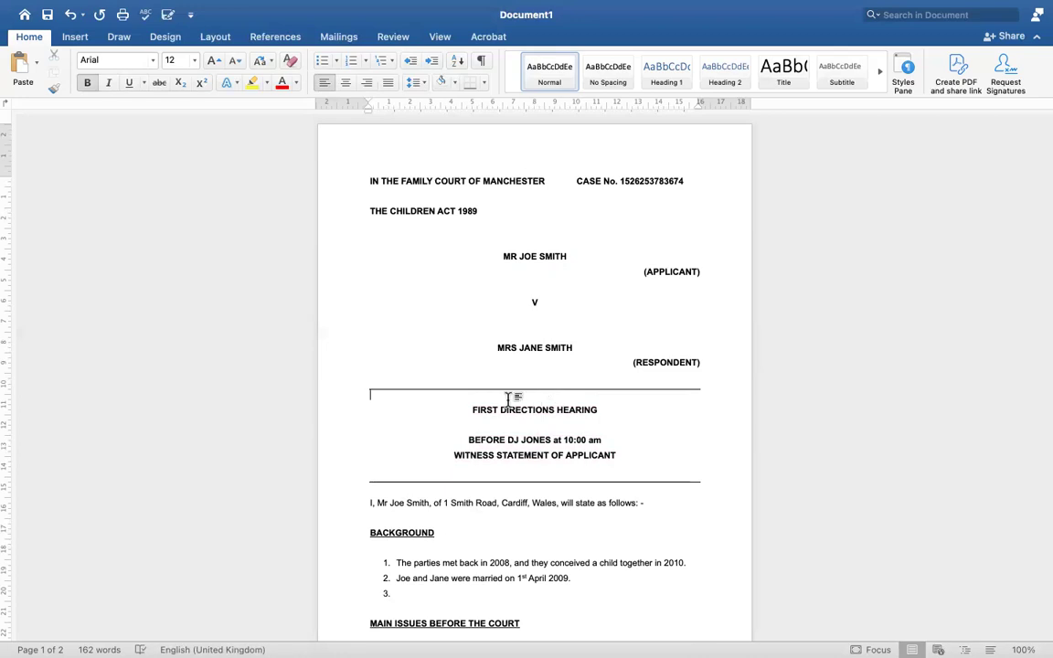
pyautogui.press('Return')
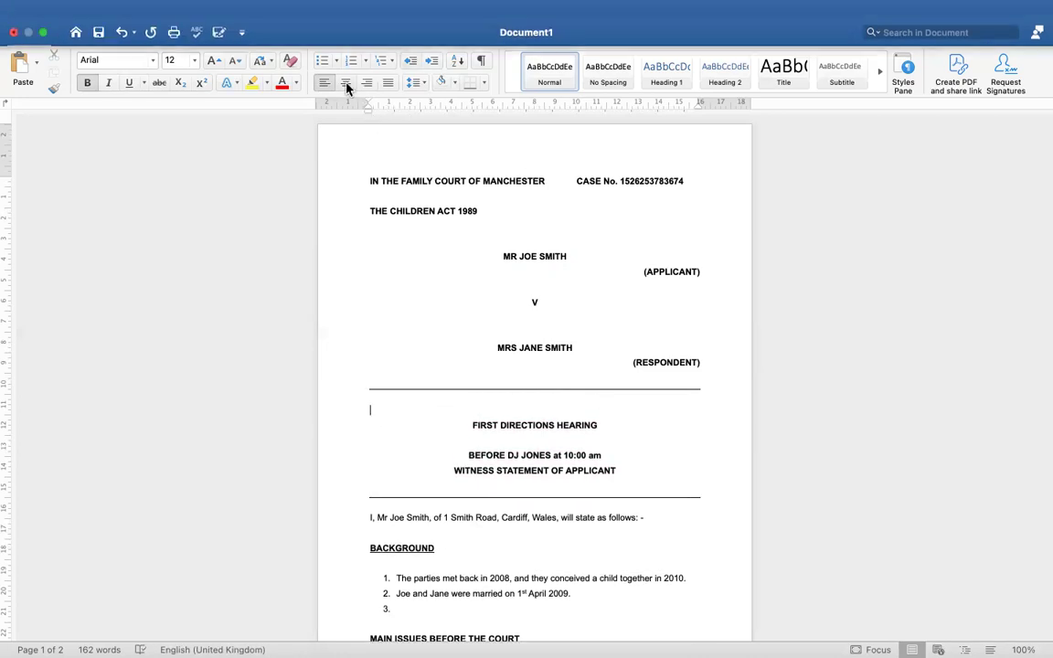
# Type a centred FURTHER DIRECTIONS HEARING line above FIRST DIRECTIONS HEARING
pyautogui.click(346, 83)
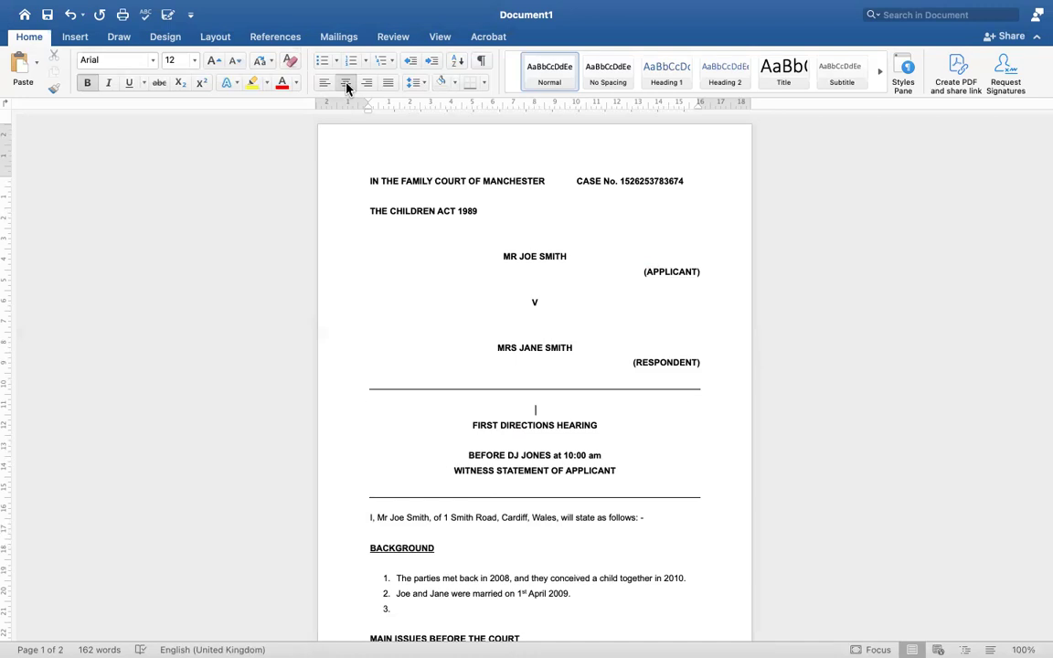
pyautogui.write('FURTHER DIREC')
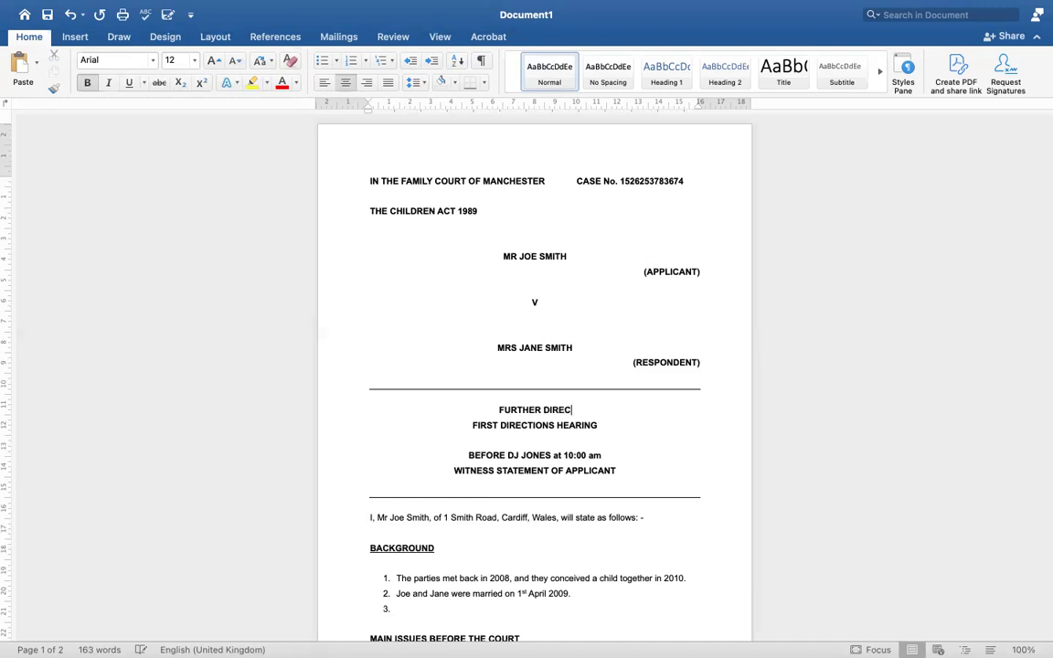
pyautogui.write('TIONS HEARING')
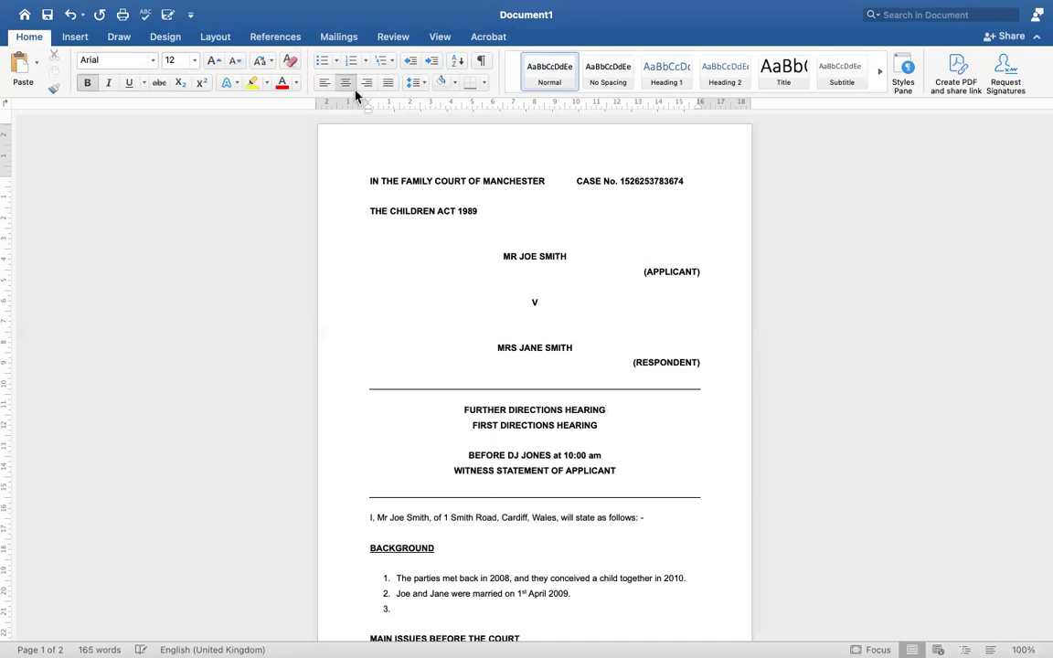
# Delete the FURTHER DIRECTIONS HEARING line and the empty line below FIRST DIRECTIONS HEARING
pyautogui.moveTo(462, 410); pyautogui.dragTo(601, 418)
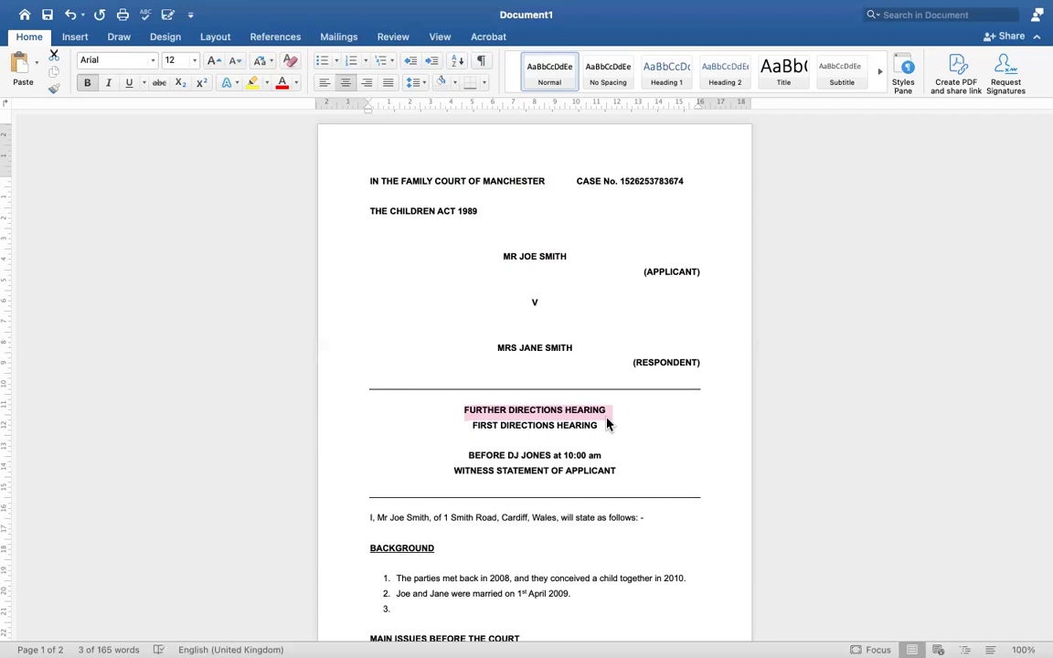
pyautogui.moveTo(609, 420); pyautogui.dragTo(451, 412)
pyautogui.moveTo(614, 416); pyautogui.dragTo(474, 413)
pyautogui.press('BackSpace')
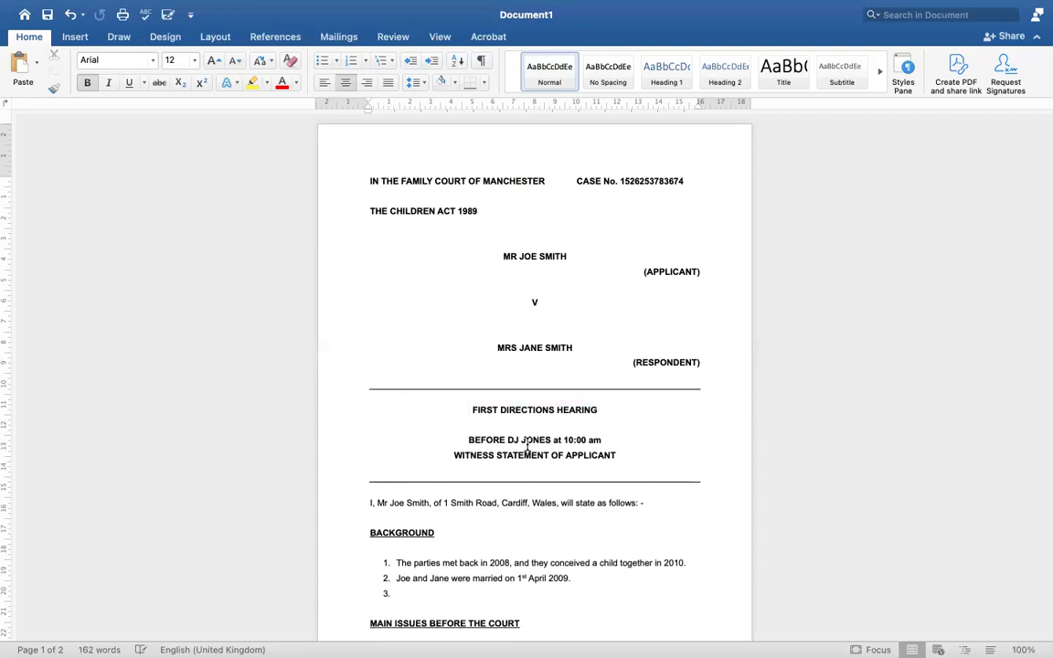
pyautogui.press('super+z')
pyautogui.press('BackSpace')
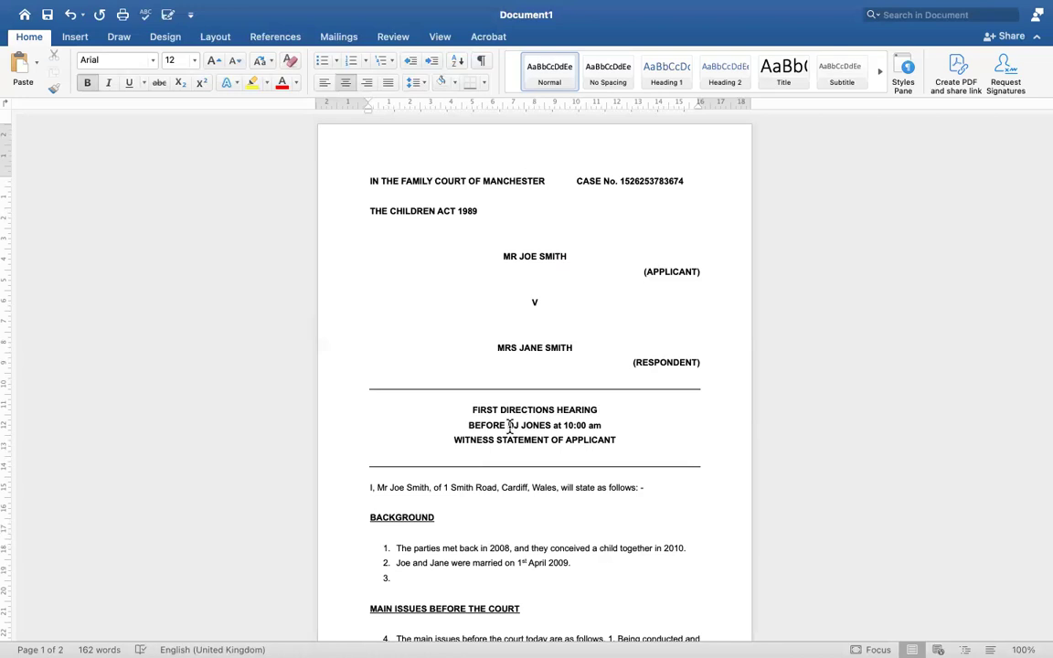
# Replace the text after BEFORE with the district judge's name and 10:00 AM
pyautogui.moveTo(601, 424); pyautogui.dragTo(508, 426)
pyautogui.press('BackSpace')
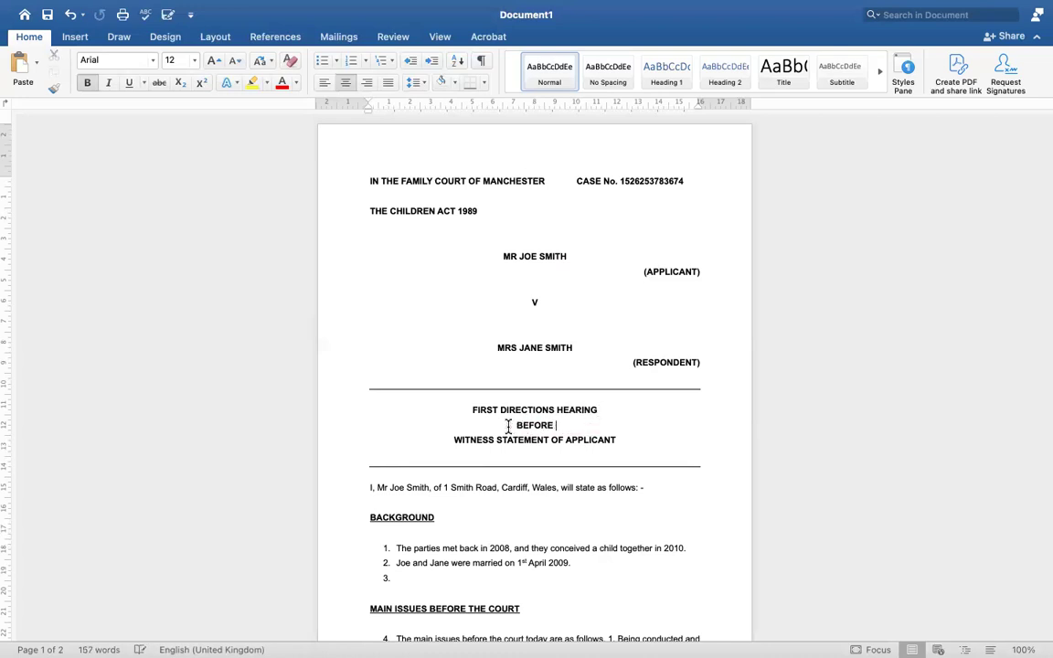
pyautogui.write('DISTRICT')
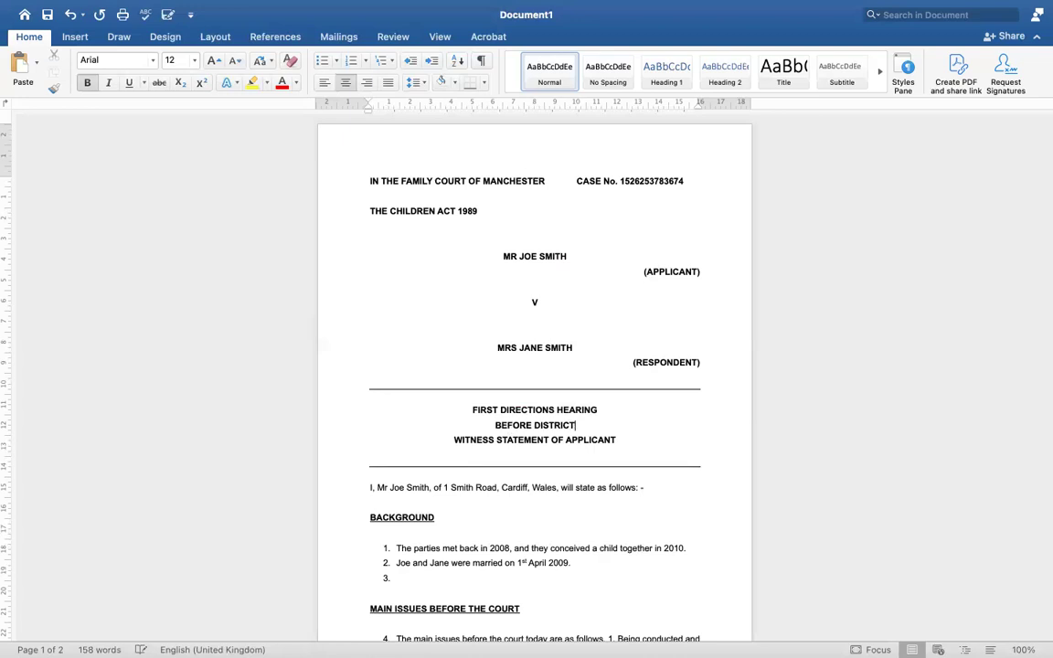
pyautogui.write(' JUDGE JONES ')
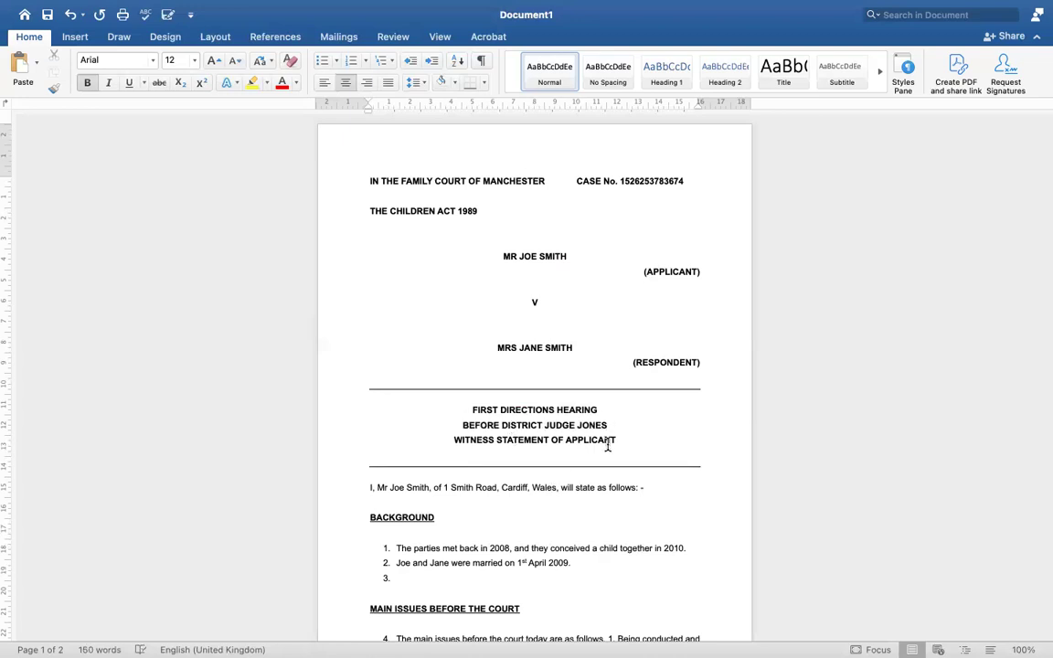
pyautogui.write('AT10')
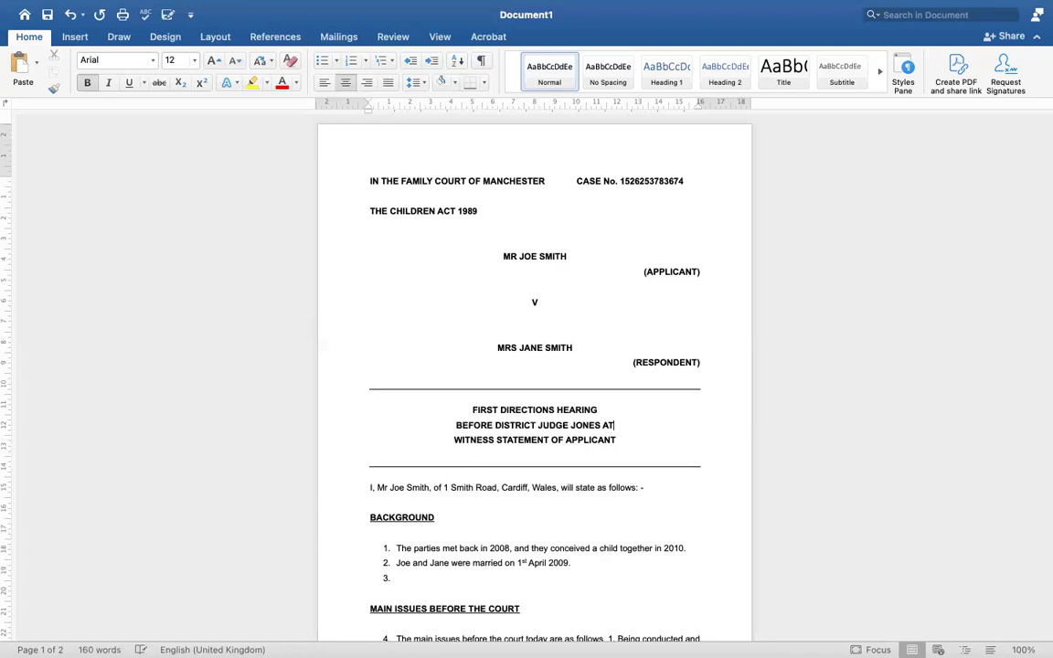
pyautogui.press('BackSpace')
pyautogui.press('BackSpace')
pyautogui.write('1')
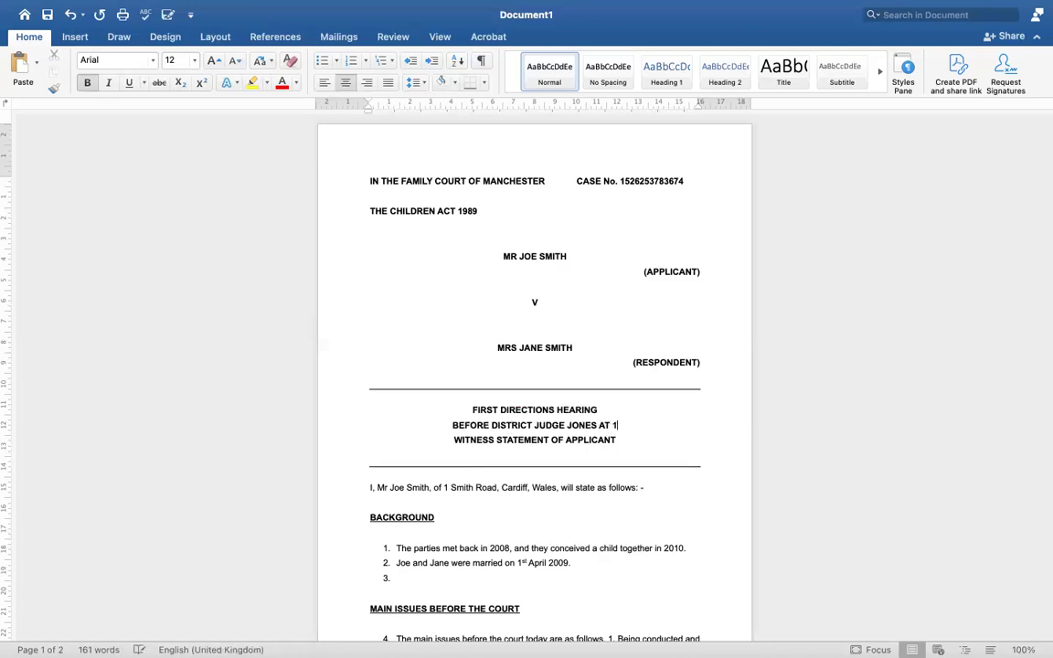
pyautogui.write('0:00 AM')
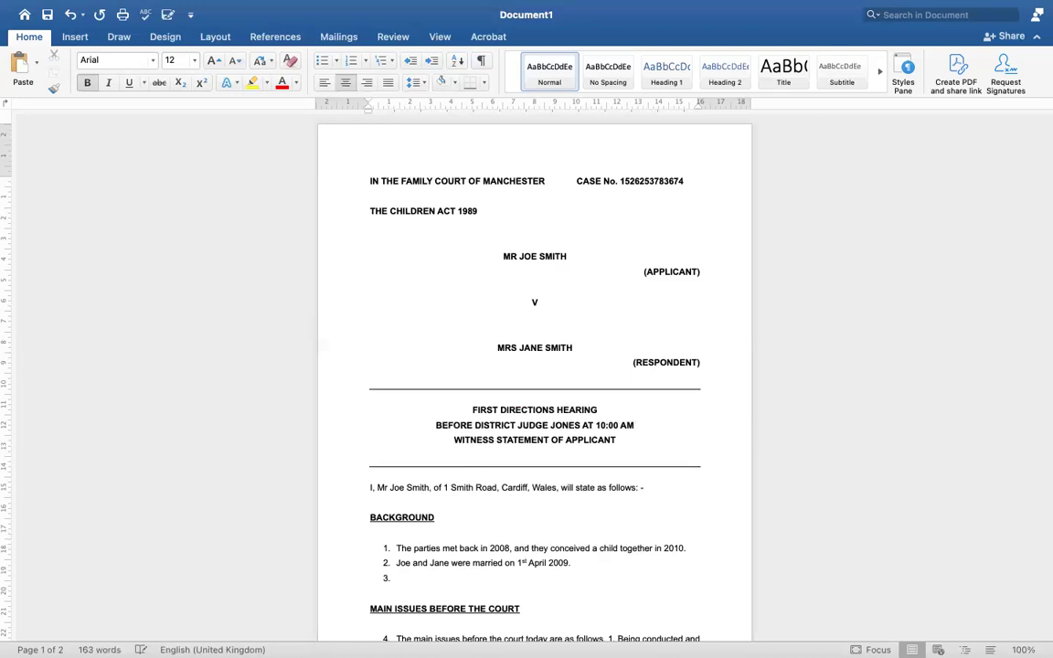
# Add a date line beneath reading THURSDAY 1ST DECEMBER 2023
pyautogui.press('Return')
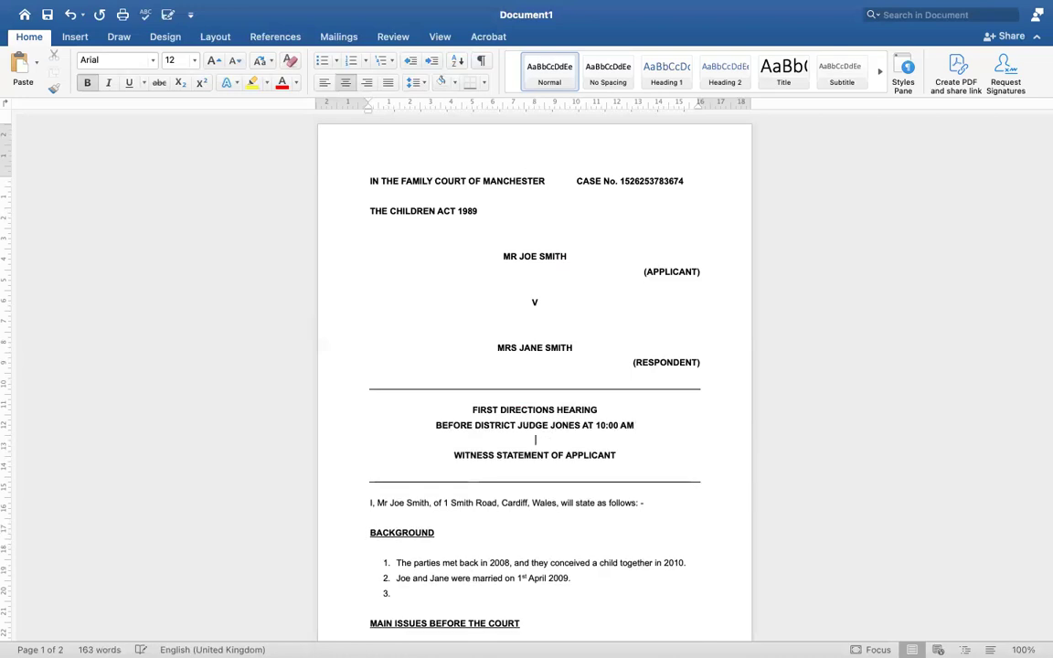
pyautogui.write('THURSDAY 1ST DECEM')
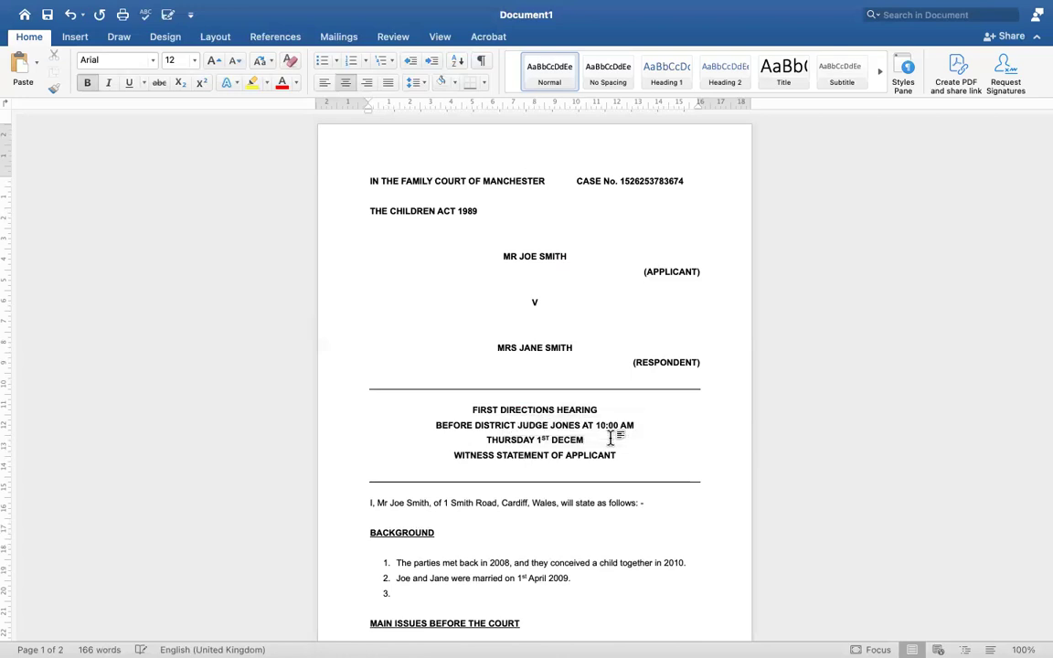
pyautogui.press('Return')
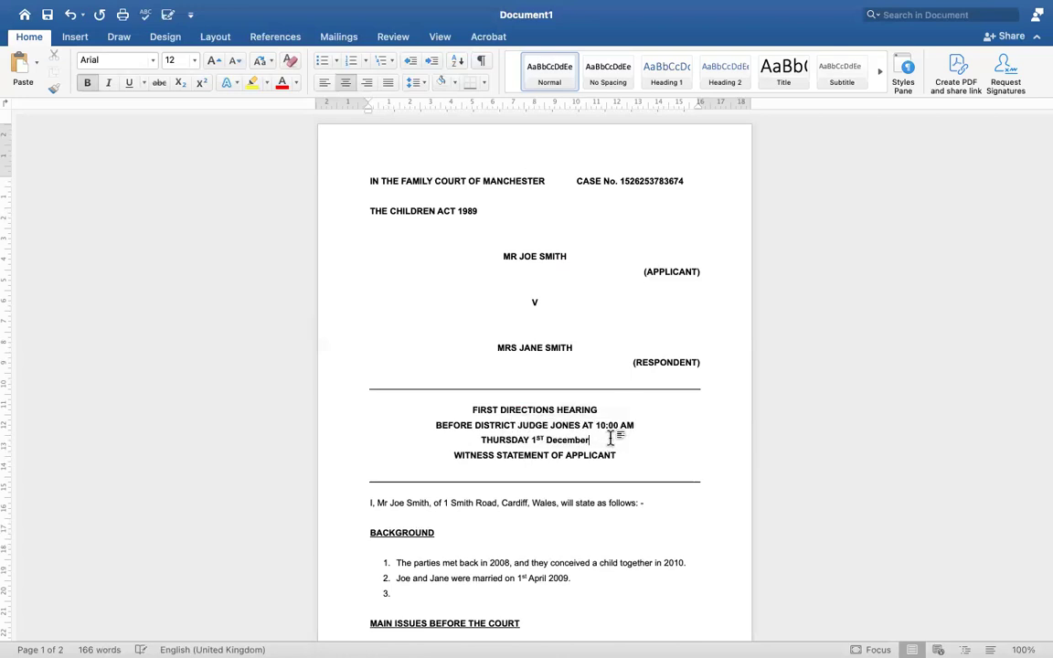
pyautogui.press('BackSpace')
pyautogui.press('BackSpace')
pyautogui.press('BackSpace')
pyautogui.press('BackSpace')
pyautogui.press('BackSpace')
pyautogui.press('BackSpace')
pyautogui.press('BackSpace')
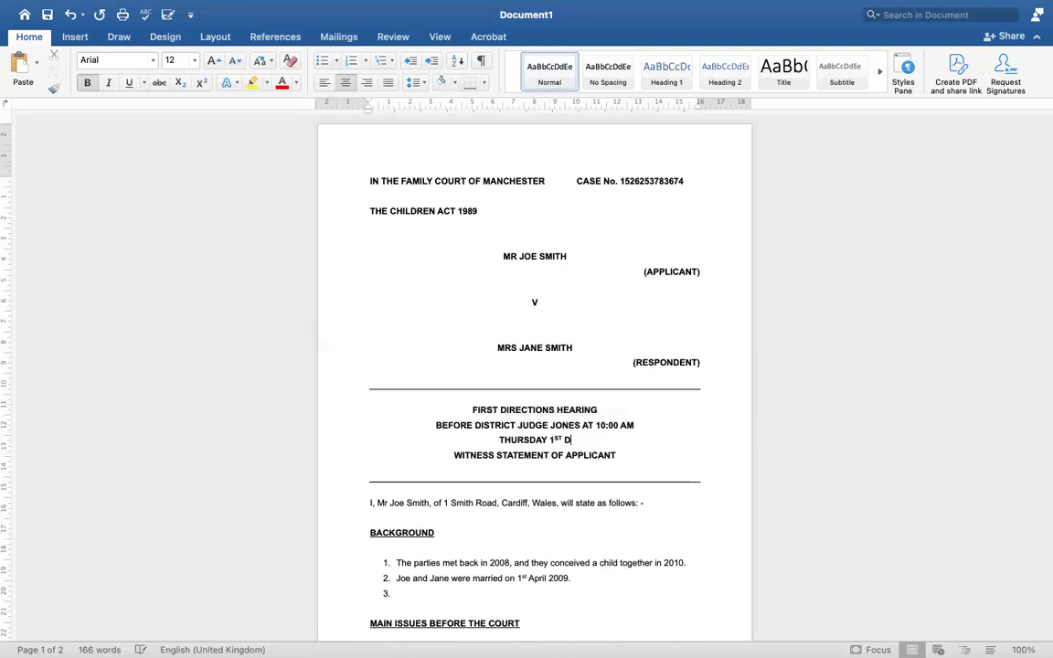
pyautogui.write('ECEMBER ')
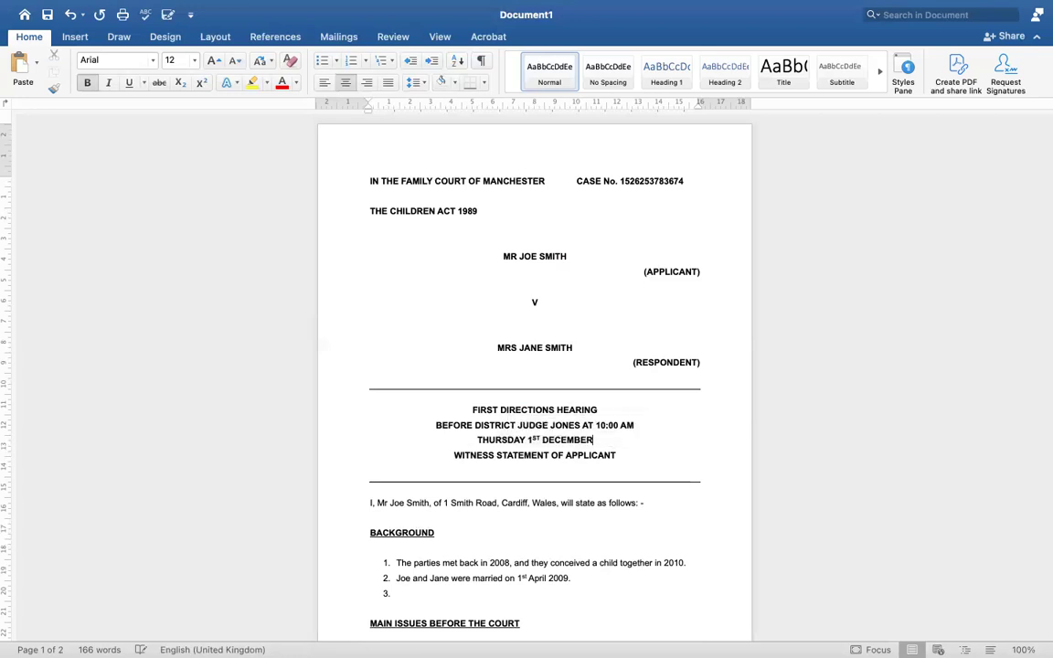
pyautogui.write('2023')
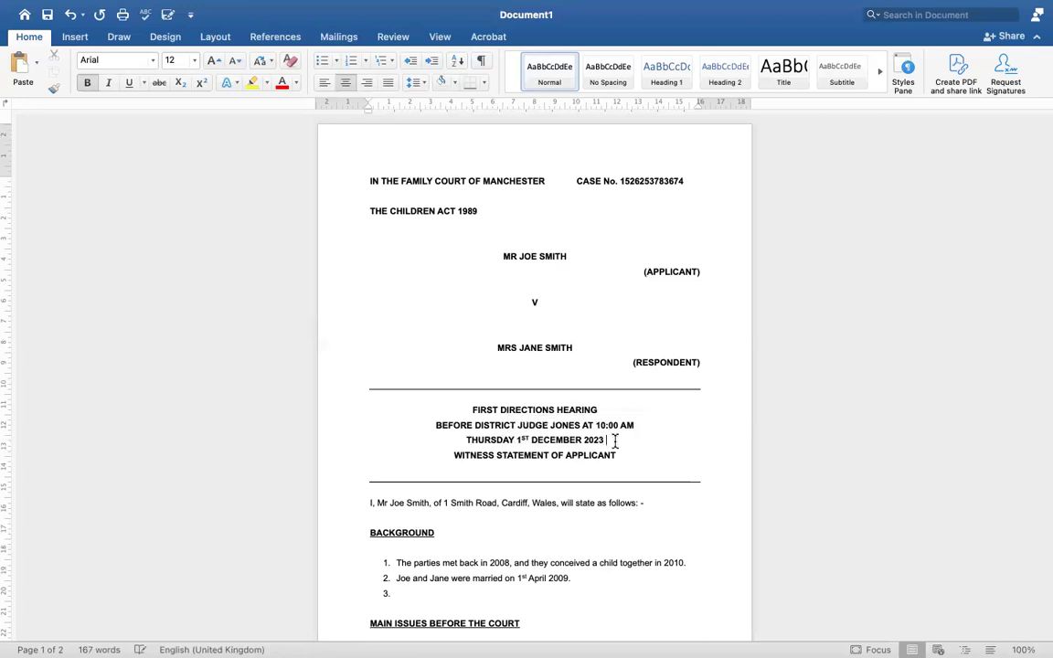
# Insert an empty paragraph after the date line, above WITNESS STATEMENT OF APPLICANT
pyautogui.press('Return')
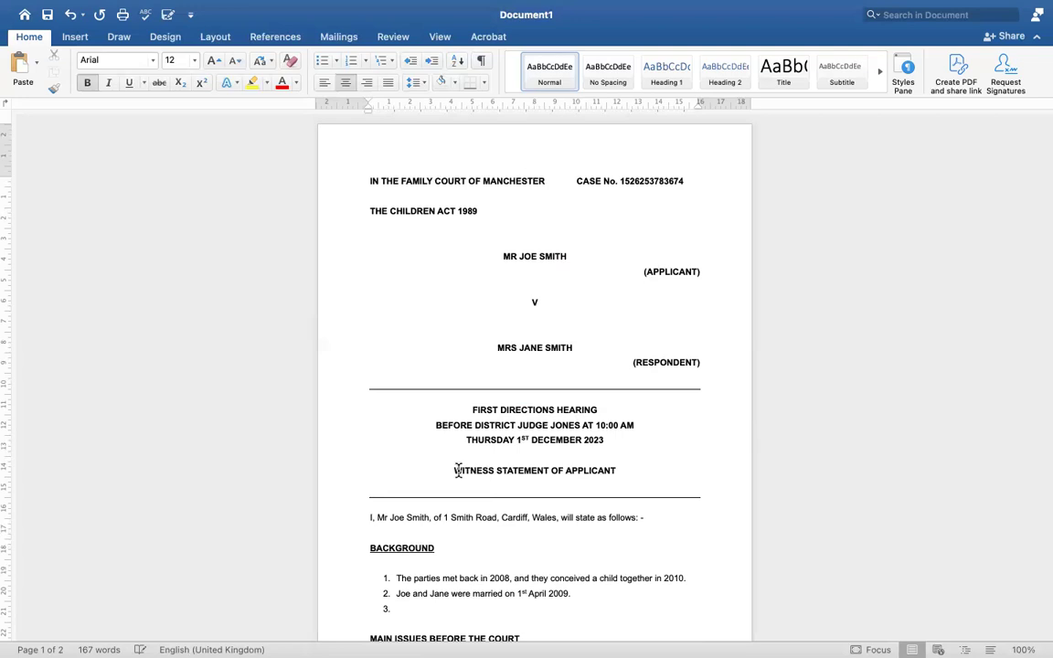
pyautogui.moveTo(451, 470); pyautogui.dragTo(618, 470)
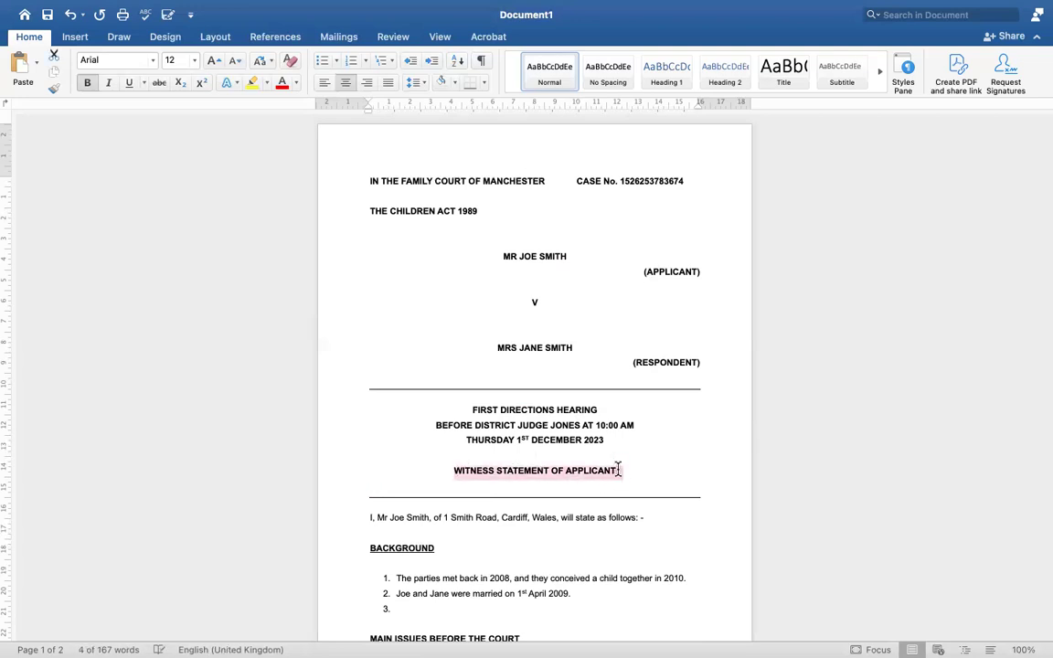
pyautogui.doubleClick(618, 470)
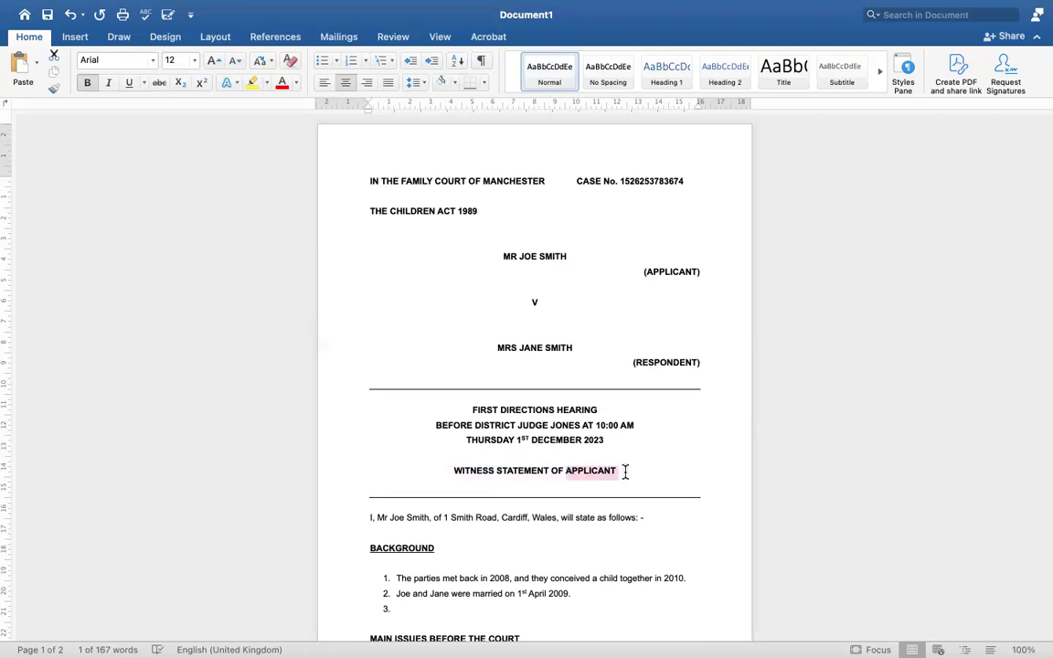
pyautogui.click(682, 489)
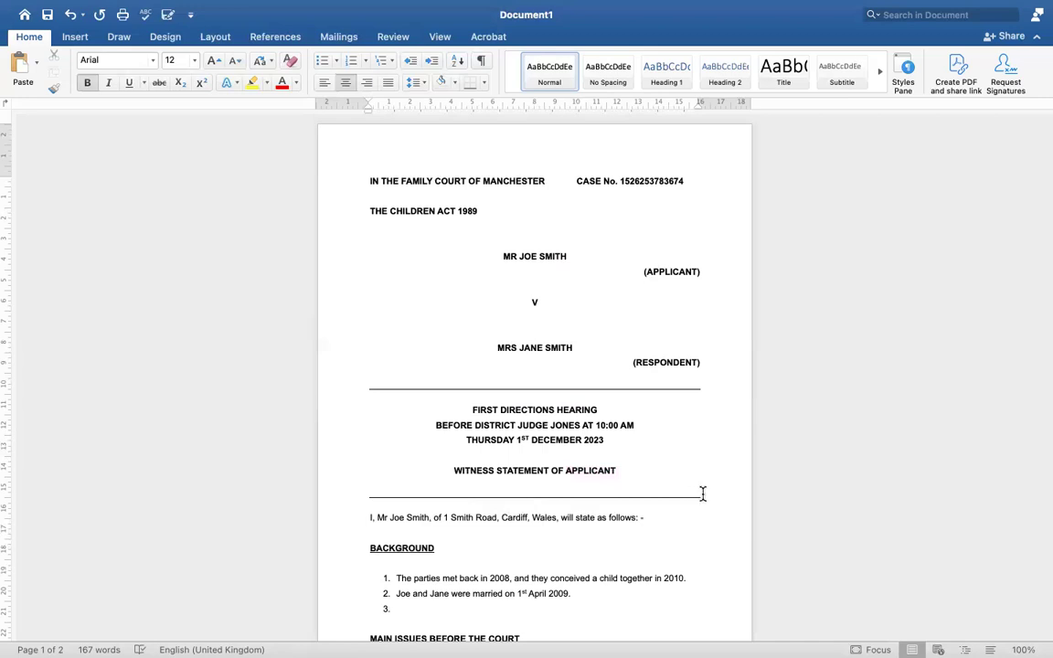
pyautogui.moveTo(703, 494); pyautogui.dragTo(349, 181)
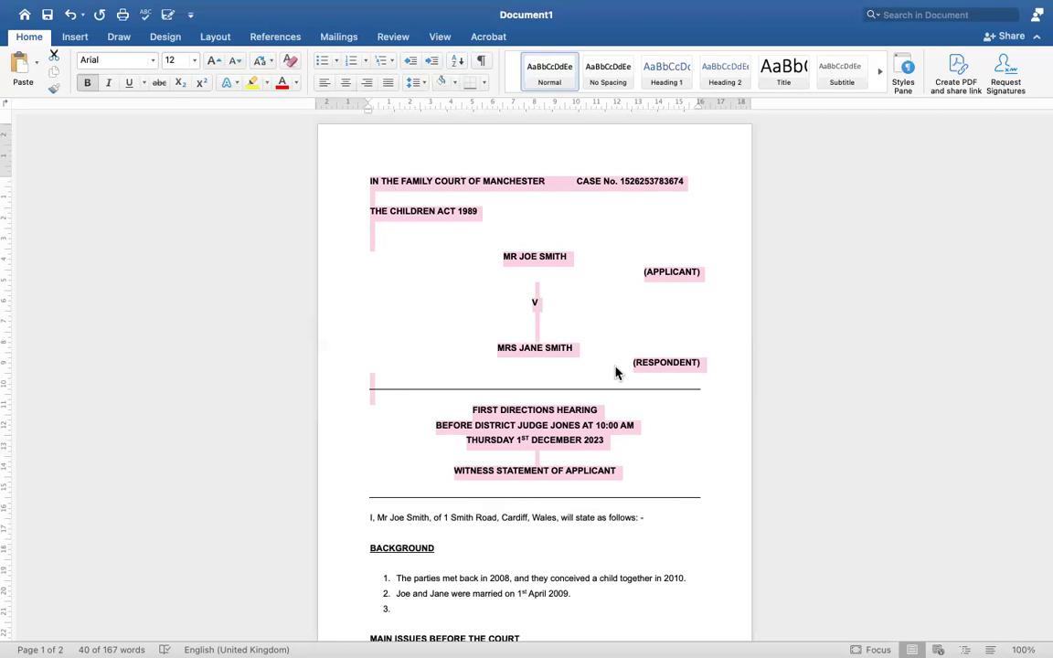
# Retitle the heading CASE SUMMARY BUNDLE, discarding a trial POSITION STATEMENT OF APPLICANT
pyautogui.click(619, 471)
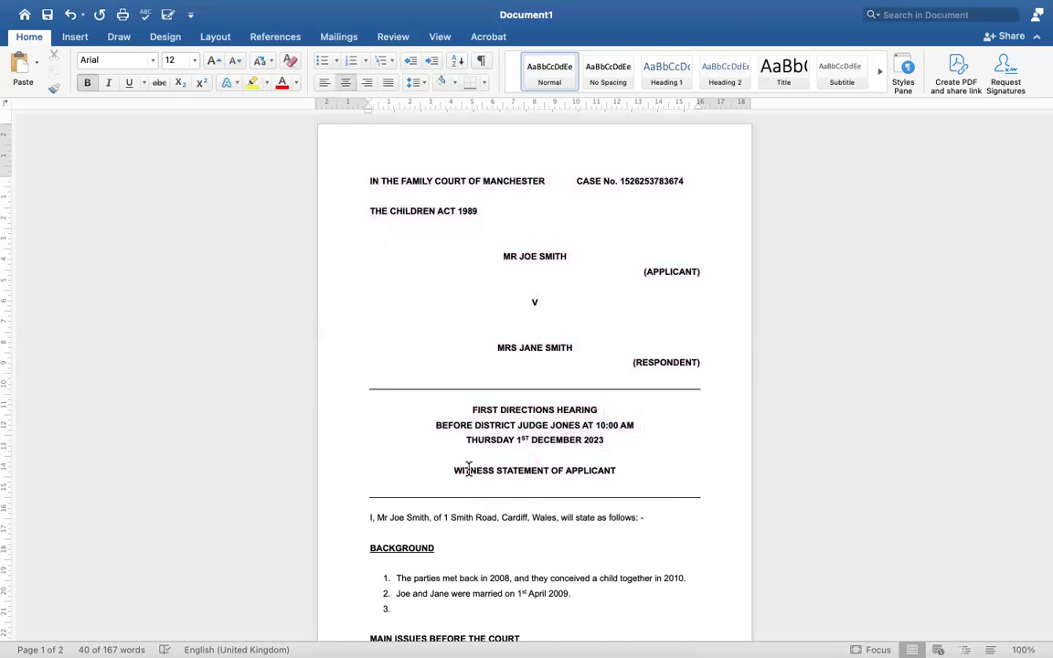
pyautogui.moveTo(453, 471); pyautogui.dragTo(615, 482)
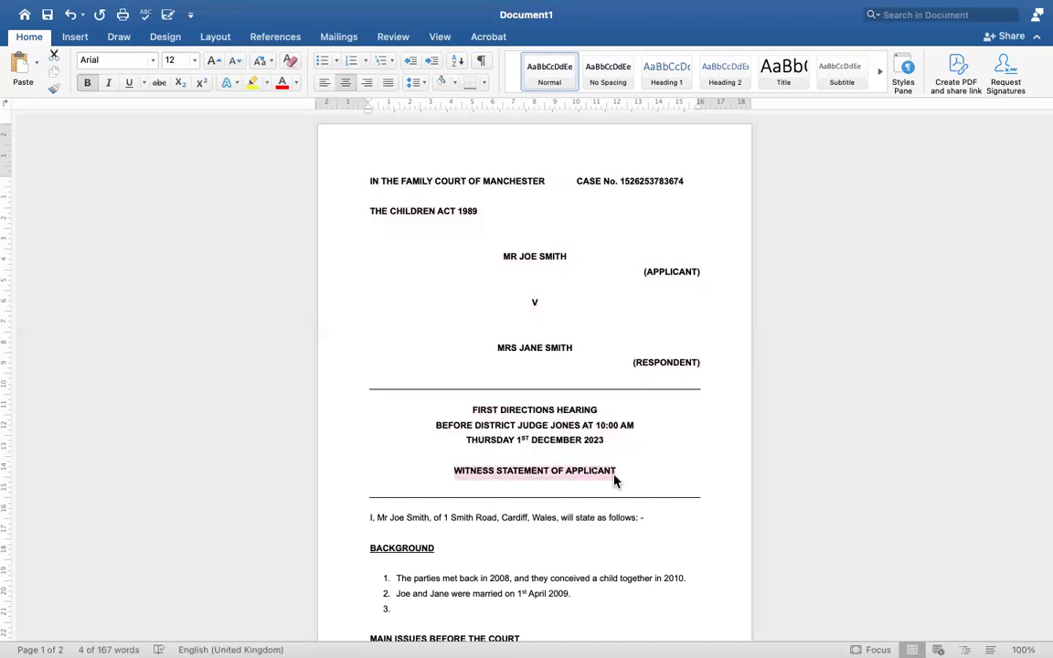
pyautogui.write('POSITION STATEMENT OF APPLICANT')
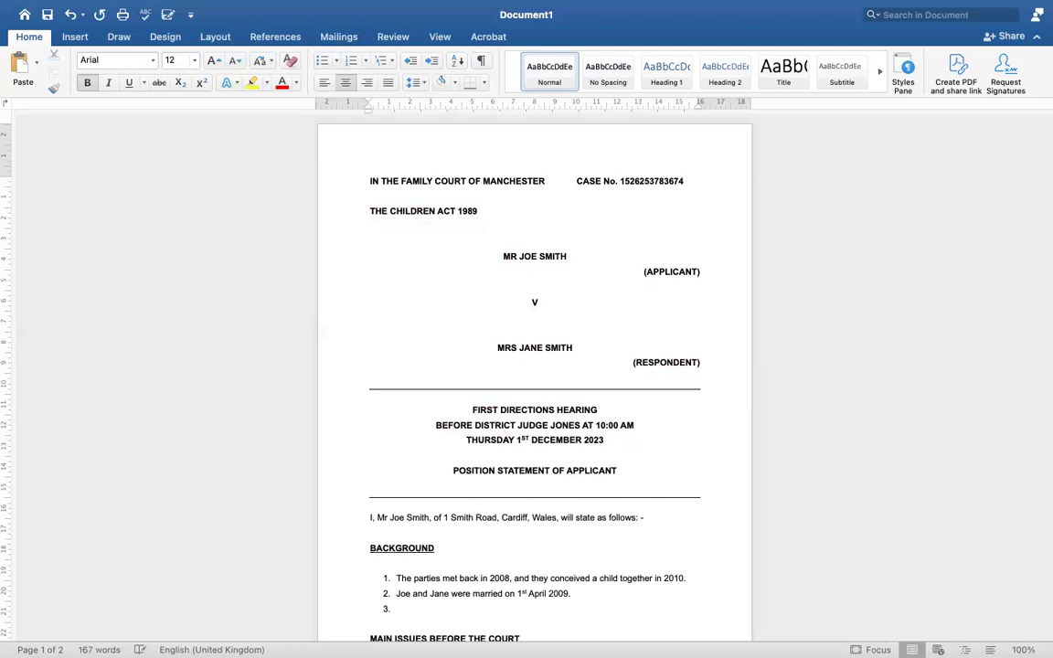
pyautogui.press('BackSpace')
pyautogui.press('BackSpace')
pyautogui.press('BackSpace')
pyautogui.press('BackSpace')
pyautogui.press('BackSpace')
pyautogui.press('BackSpace')
pyautogui.press('BackSpace')
pyautogui.press('BackSpace')
pyautogui.press('BackSpace')
pyautogui.press('BackSpace')
pyautogui.press('BackSpace')
pyautogui.press('BackSpace')
pyautogui.press('BackSpace')
pyautogui.press('BackSpace')
pyautogui.press('BackSpace')
pyautogui.press('BackSpace')
pyautogui.press('BackSpace')
pyautogui.press('BackSpace')
pyautogui.press('BackSpace')
pyautogui.press('BackSpace')
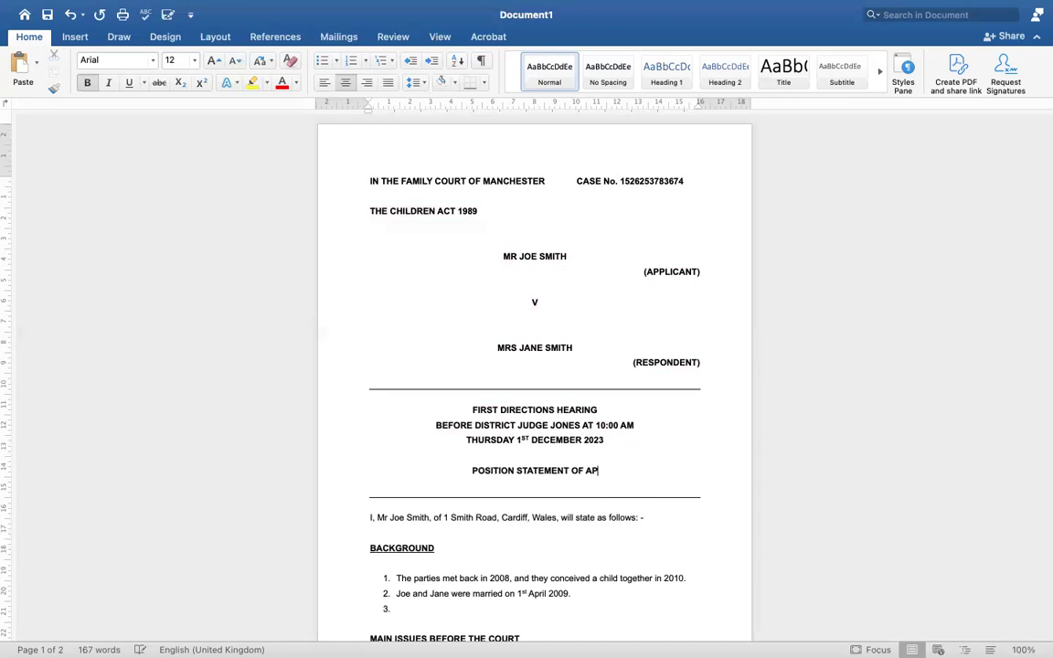
pyautogui.press('BackSpace')
pyautogui.press('BackSpace')
pyautogui.press('BackSpace')
pyautogui.press('BackSpace')
pyautogui.press('BackSpace')
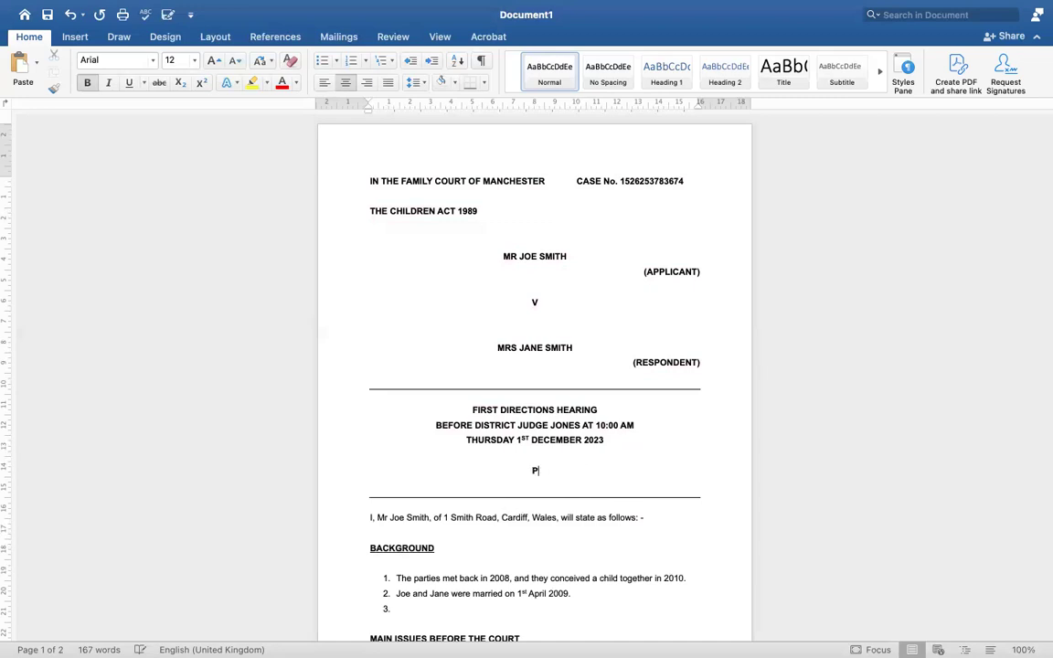
pyautogui.write('CASE SUMMARY')
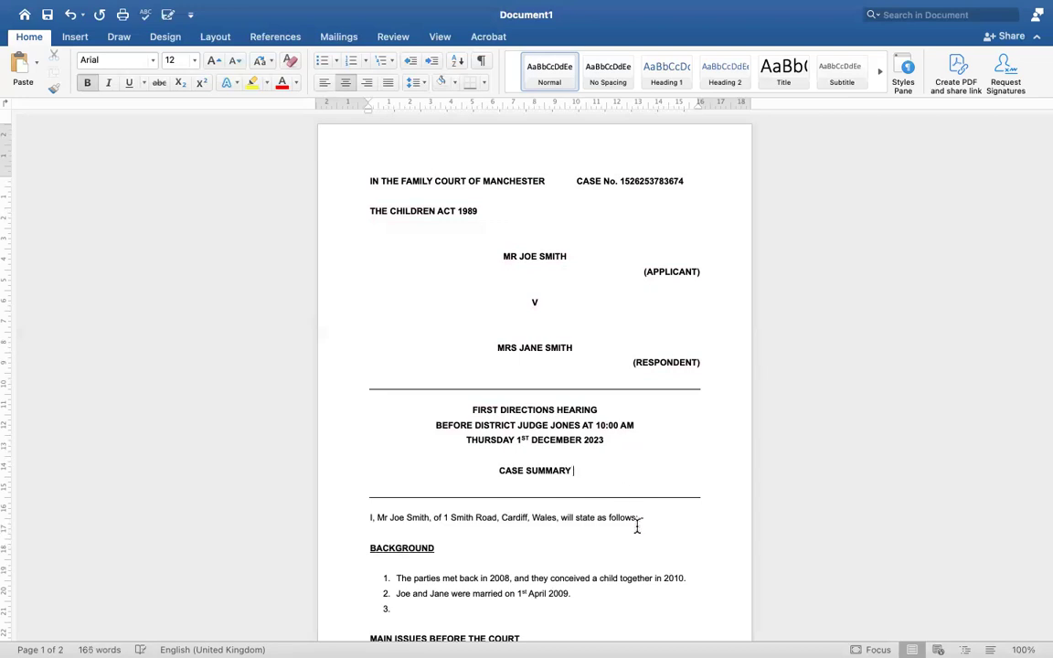
pyautogui.write(' B')
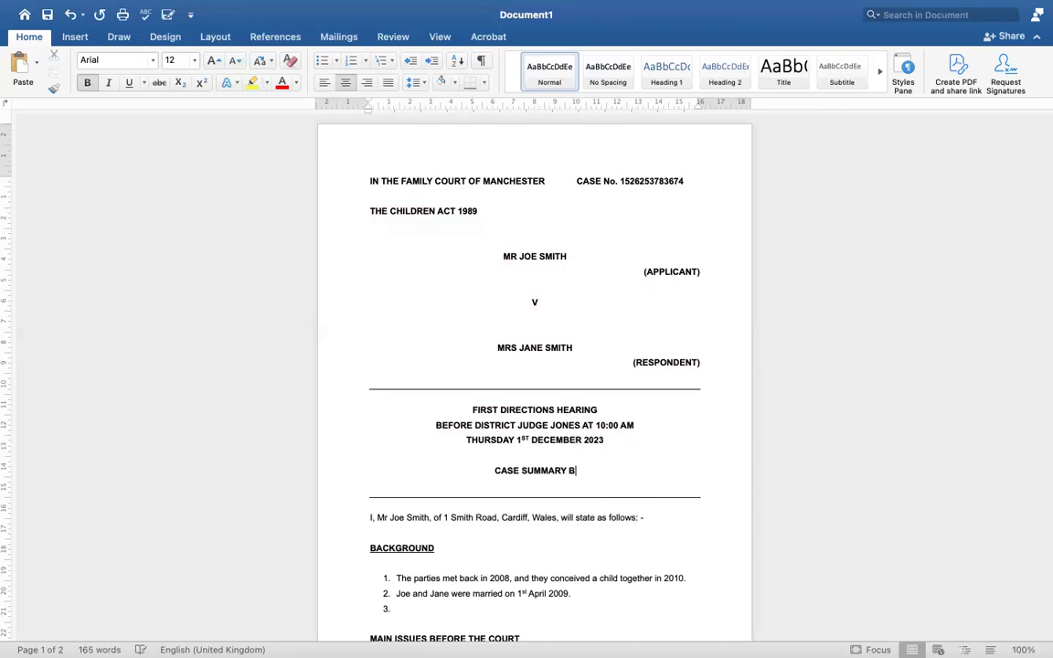
pyautogui.write('UNDLE')
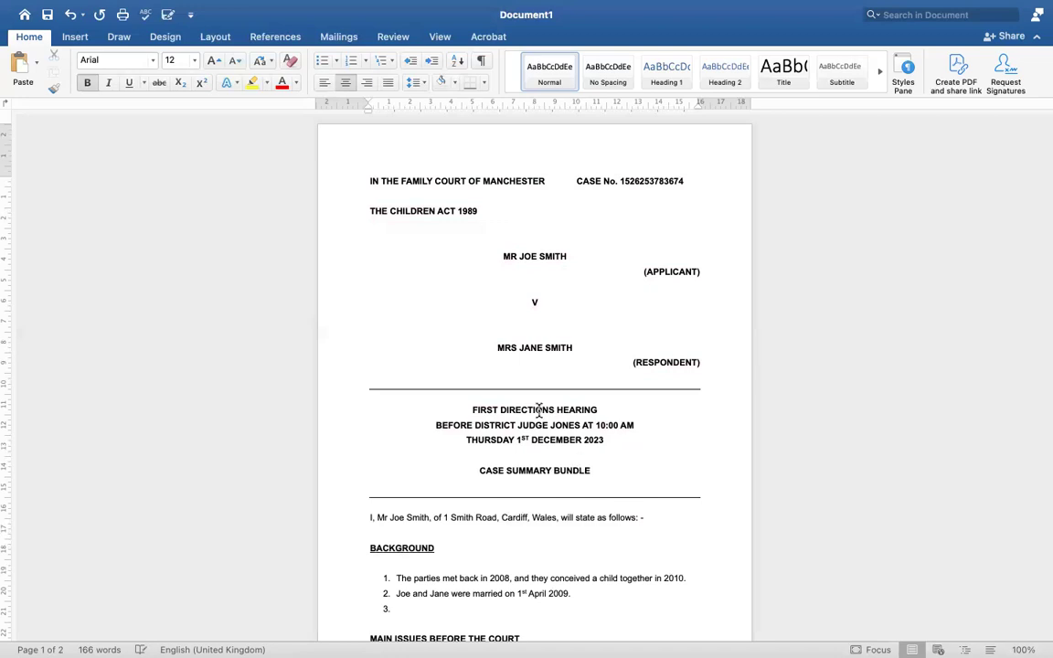
pyautogui.moveTo(348, 181); pyautogui.dragTo(637, 494)
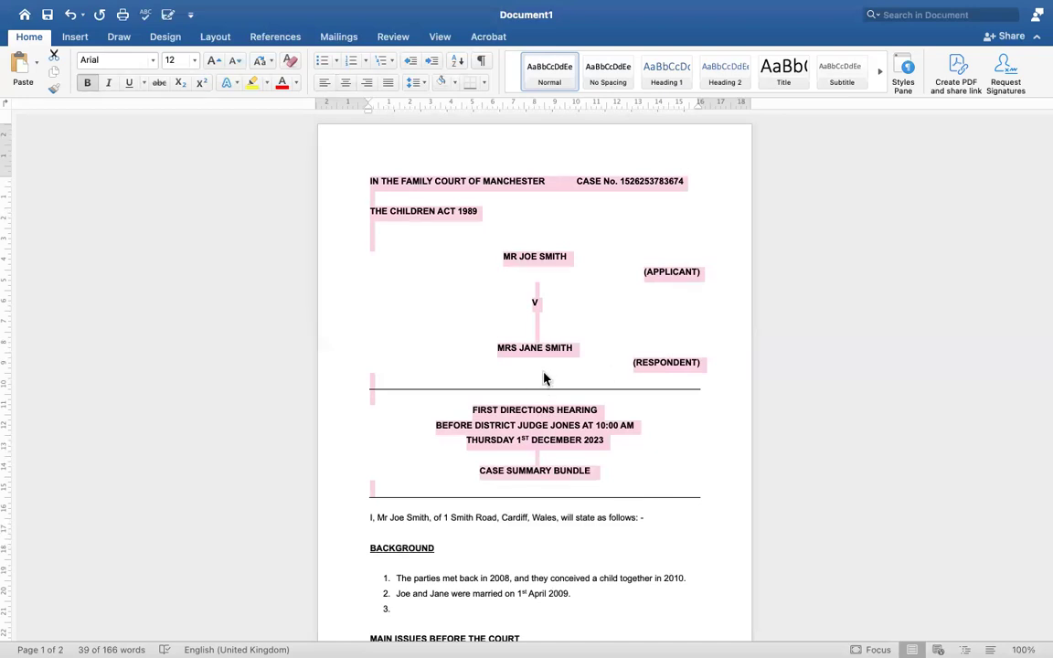
pyautogui.click(446, 180)
pyautogui.moveTo(483, 181); pyautogui.dragTo(546, 181)
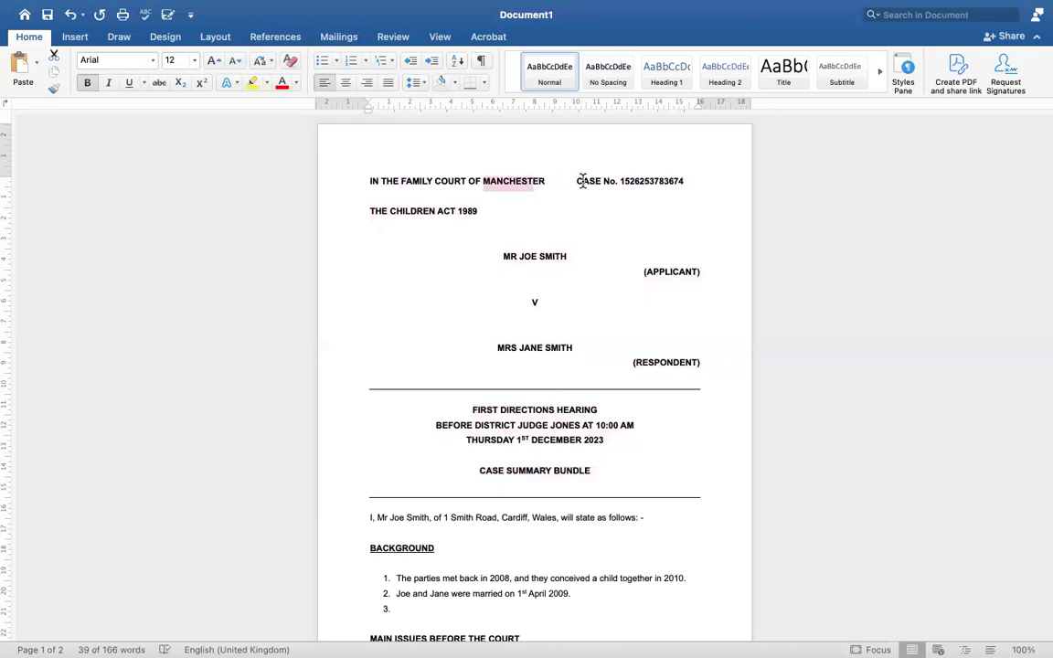
pyautogui.moveTo(619, 181); pyautogui.dragTo(695, 187)
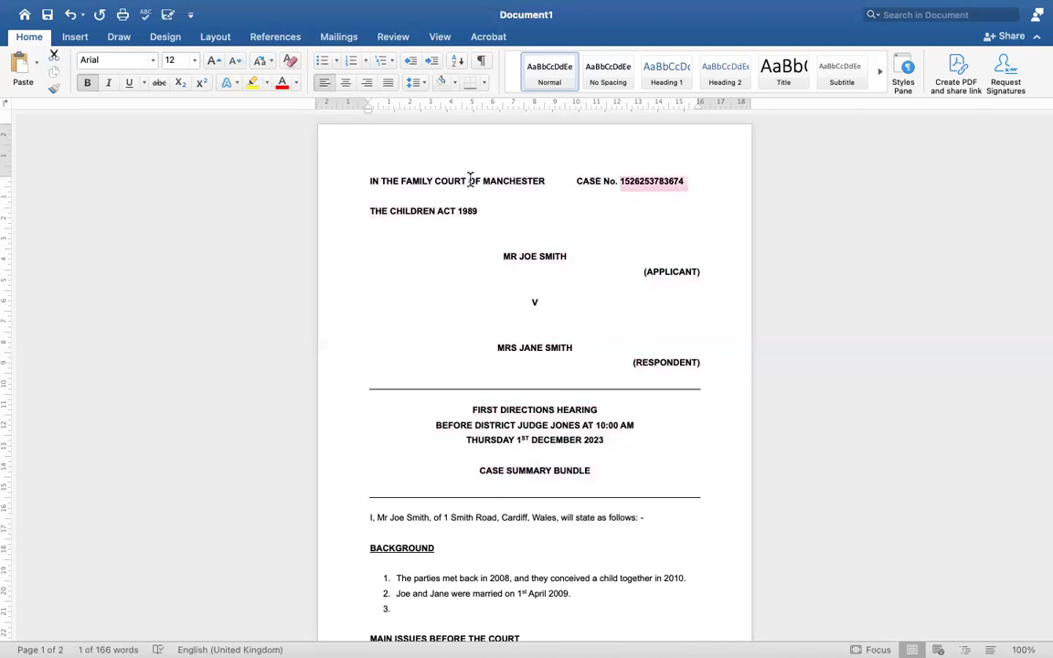
pyautogui.moveTo(481, 213); pyautogui.dragTo(387, 219)
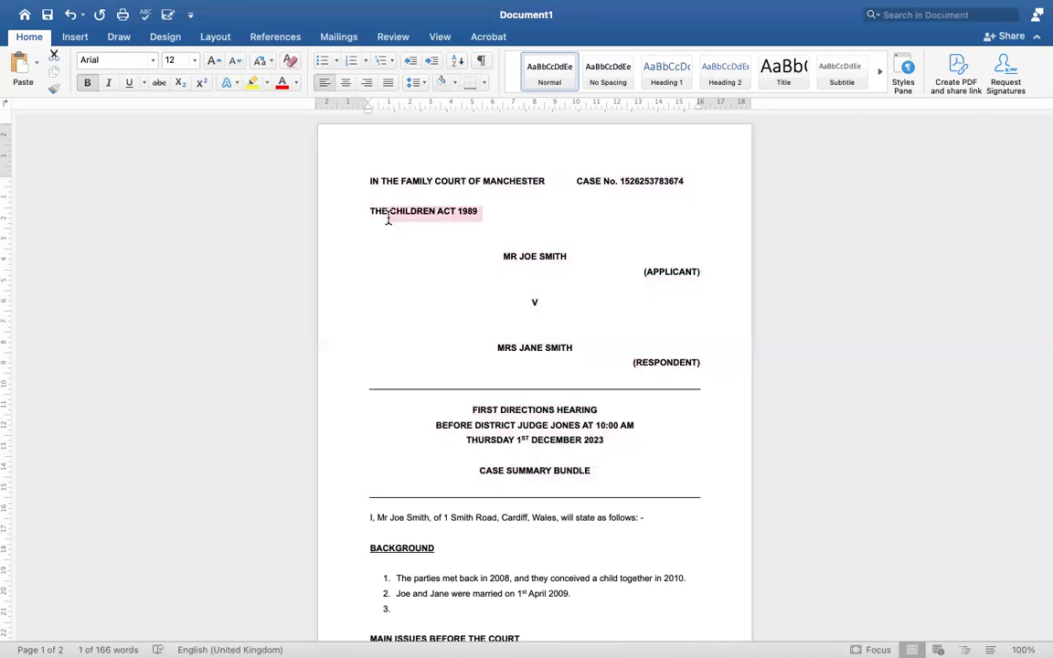
pyautogui.click(371, 211)
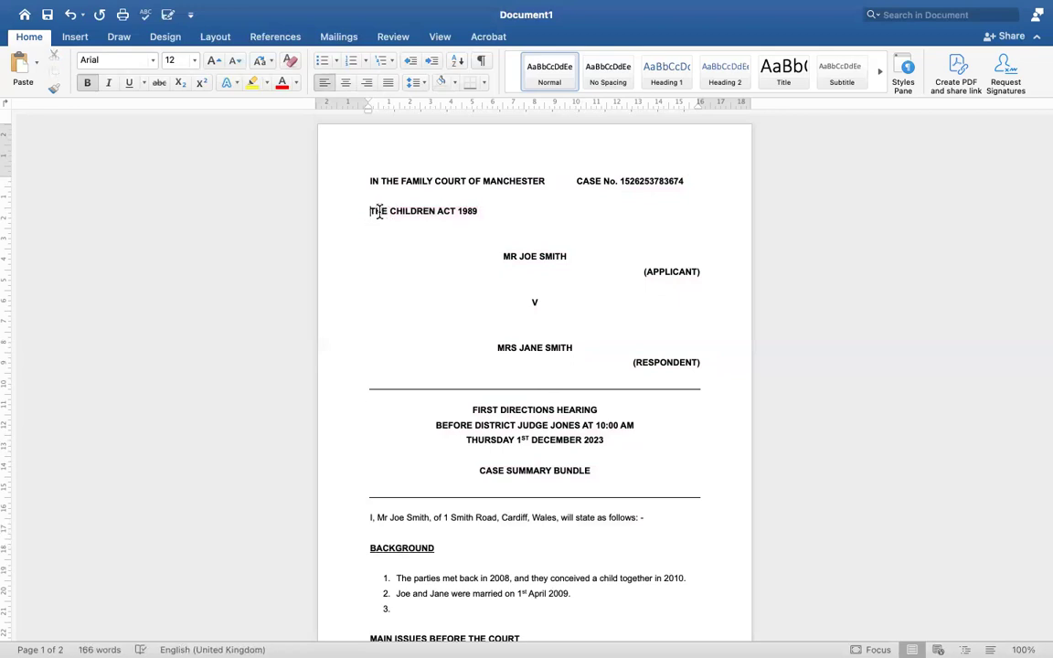
pyautogui.keyDown('shift'); pyautogui.click(484, 210); pyautogui.keyUp('shift')
pyautogui.click(485, 209)
pyautogui.click(501, 260)
pyautogui.click(703, 363)
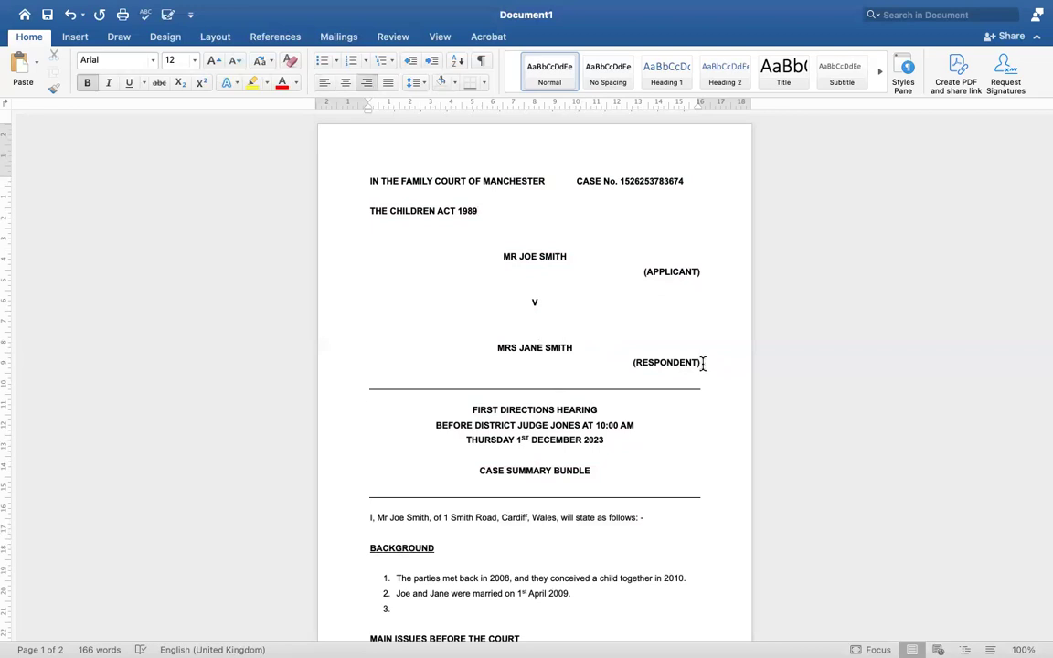
# Add a centred LOCAL AUTHORITY A line with a right-aligned (2ND RESPONDENT) label beneath it
pyautogui.press('Return')
pyautogui.press('Return')
pyautogui.click(342, 84)
pyautogui.write('LO')
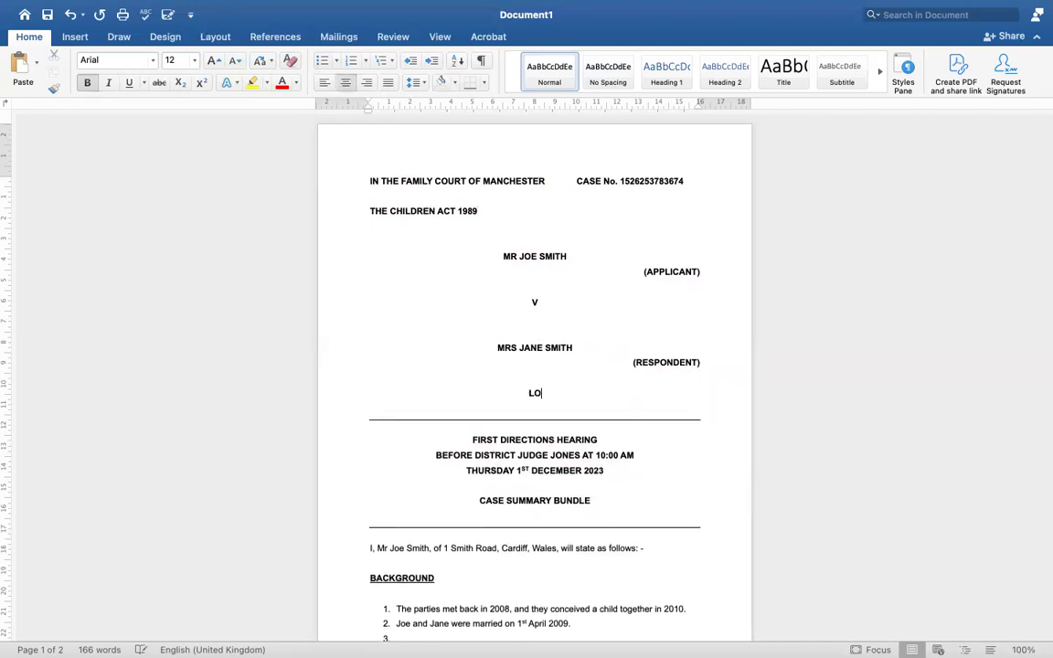
pyautogui.write('CAL AUTHORITY A')
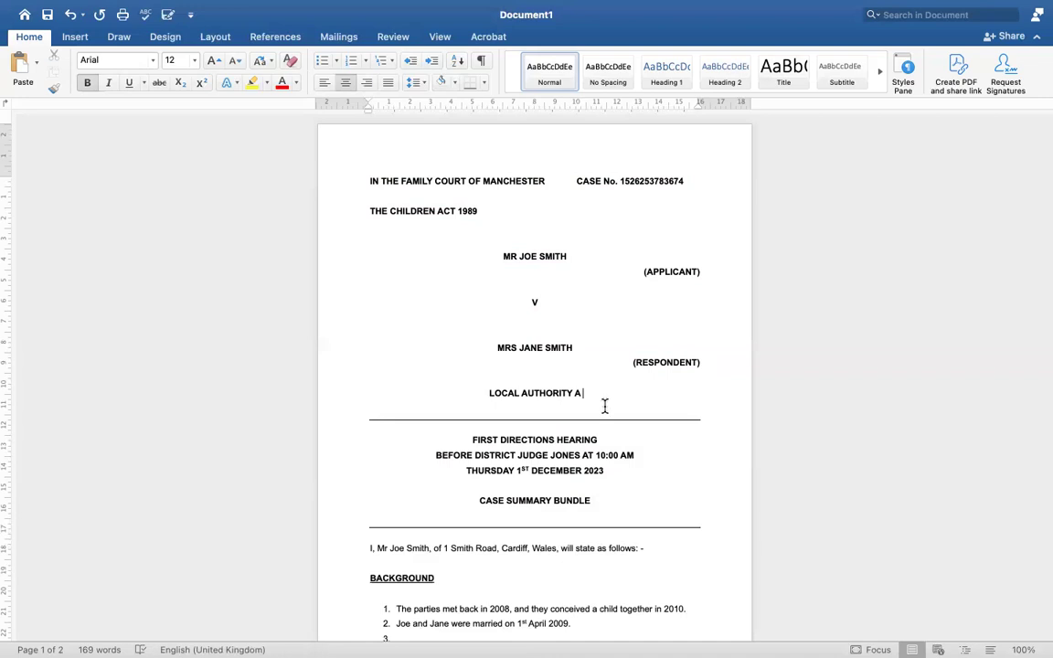
pyautogui.press('Return')
pyautogui.click(368, 84)
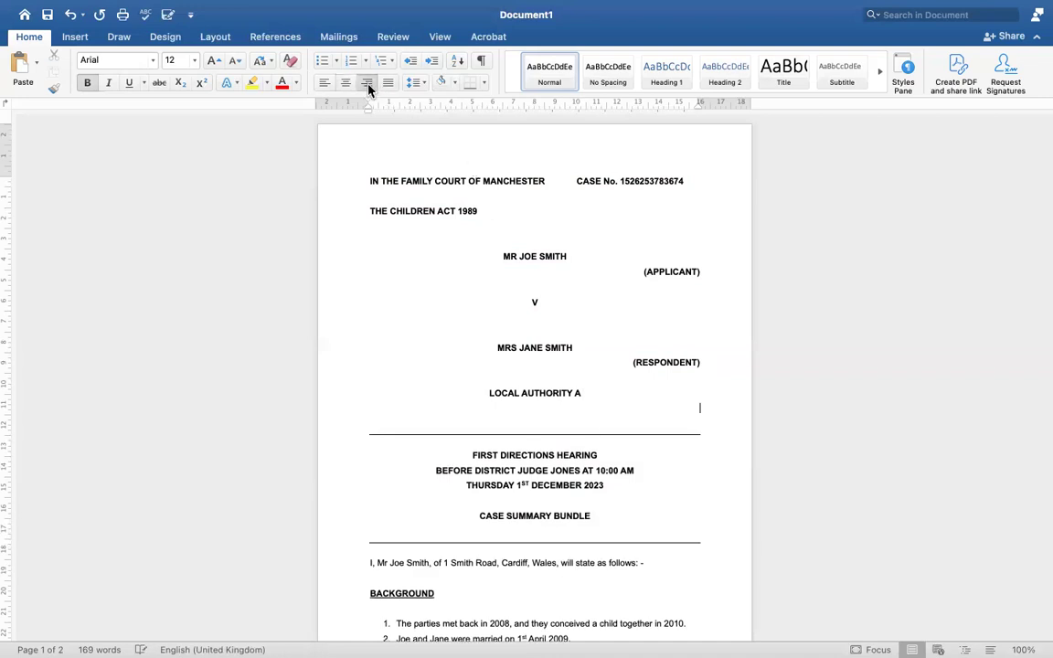
pyautogui.press('BackSpace')
pyautogui.press('BackSpace')
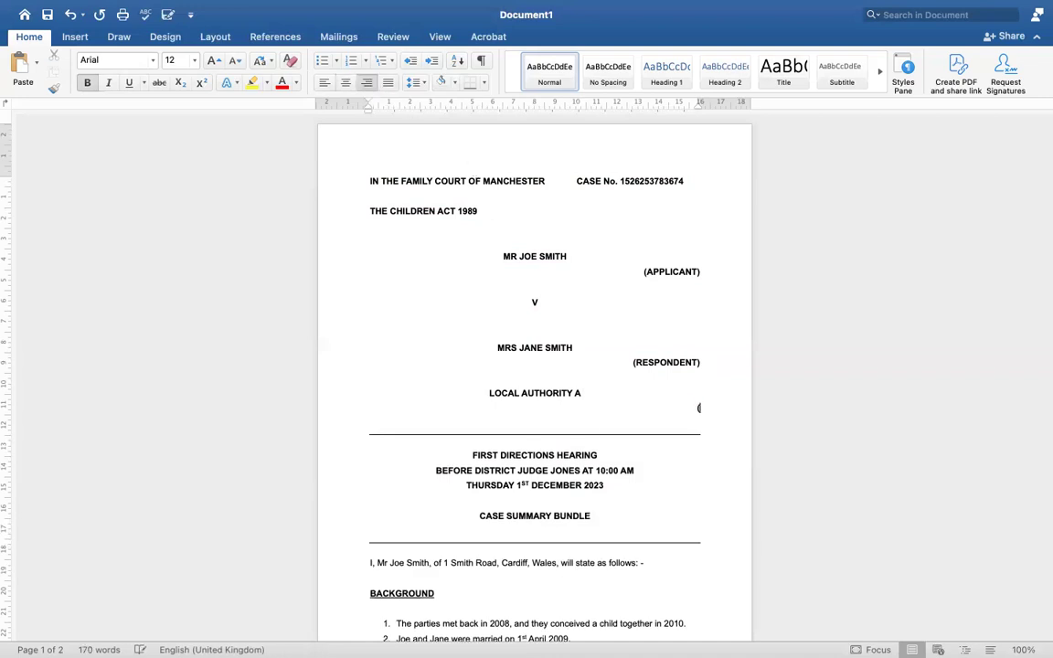
pyautogui.write('2ND RESPONDENT)')
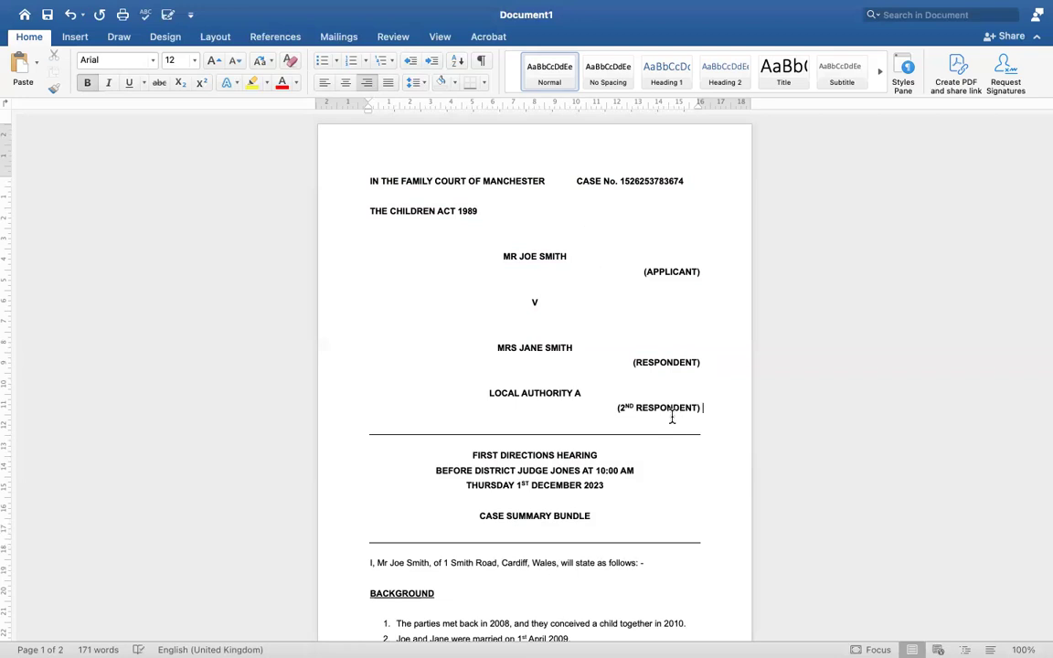
# Insert 1ST into the first respondent label and select the CASE SUMMARY BUNDLE heading
pyautogui.click(637, 362)
pyautogui.write('1ST')
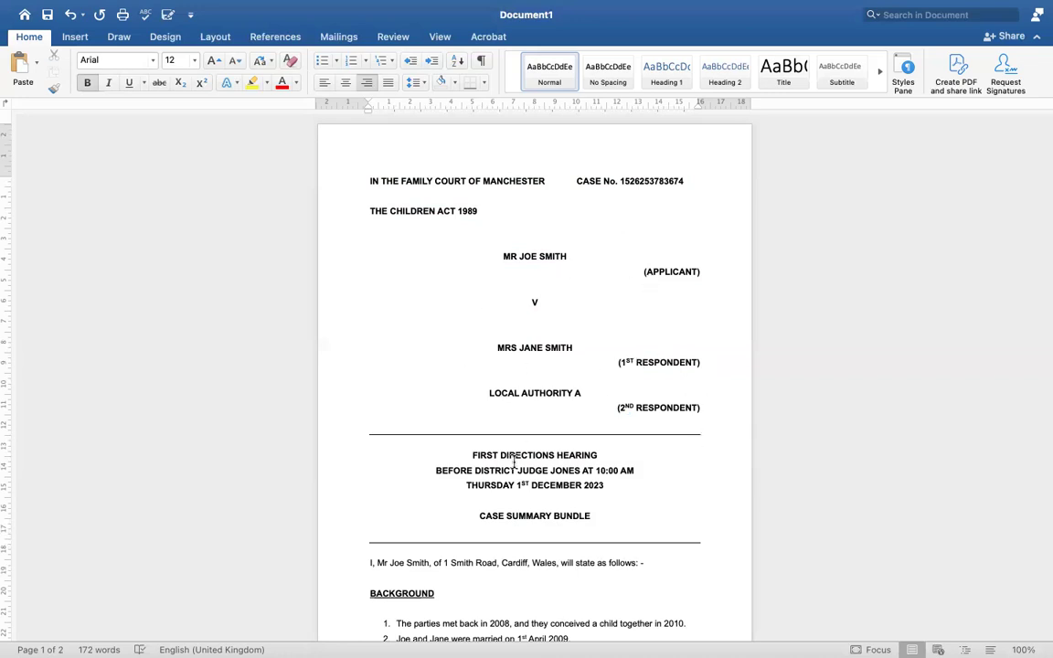
pyautogui.scroll(-3, 513, 461)
pyautogui.scroll(3, 513, 457)
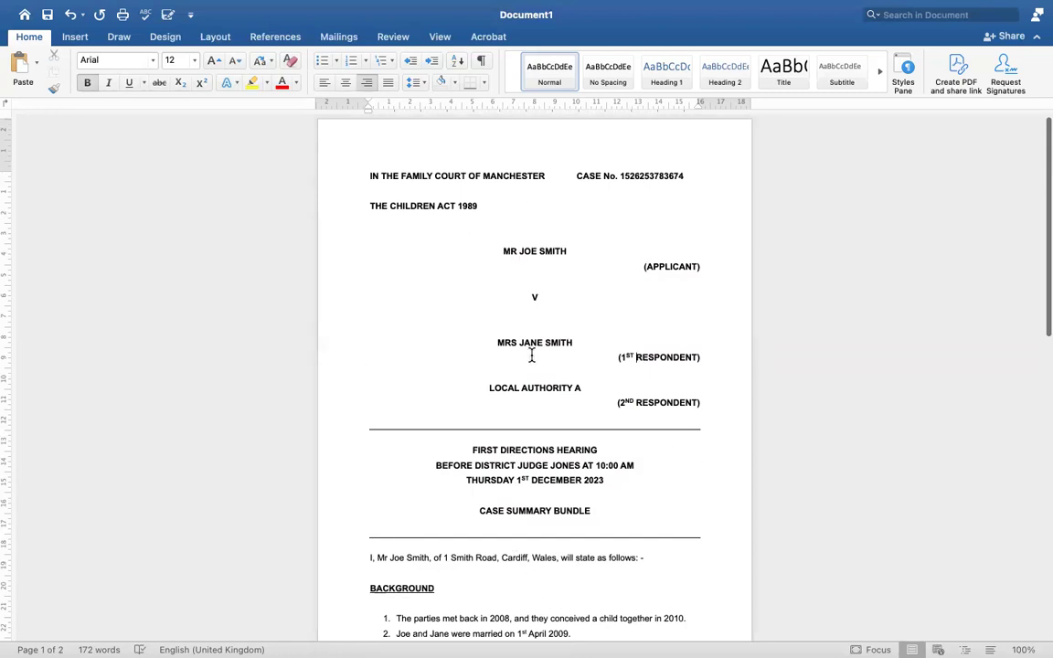
pyautogui.moveTo(475, 512); pyautogui.dragTo(599, 522)
# Replace the selected heading with the title WITNESS STATEMENT OF APPLICANT
pyautogui.write('WITNESS STATWM')
pyautogui.press('BackSpace')
pyautogui.press('BackSpace')
pyautogui.write('EMENT')
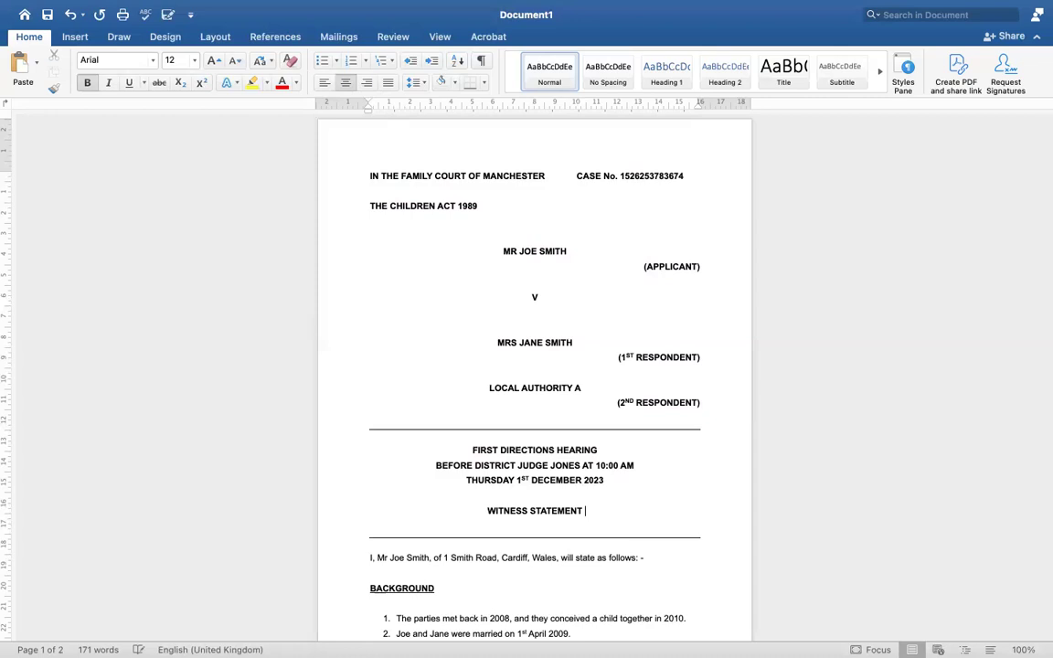
pyautogui.write(' OF APP')
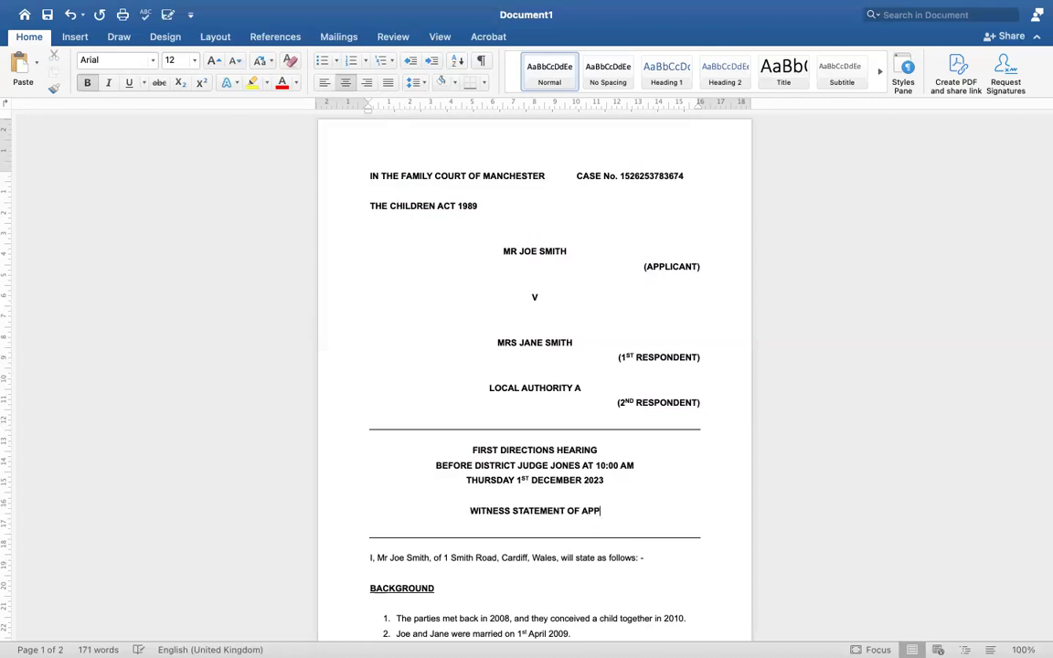
pyautogui.write('LICANT')
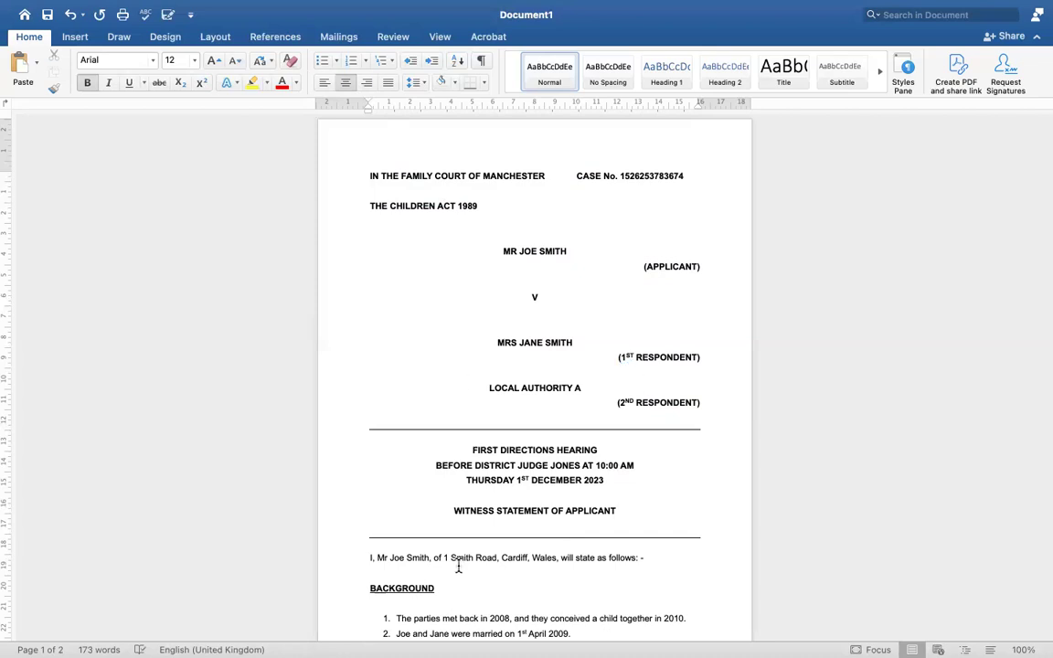
pyautogui.scroll(-3, 459, 566)
pyautogui.scroll(-1, 459, 566)
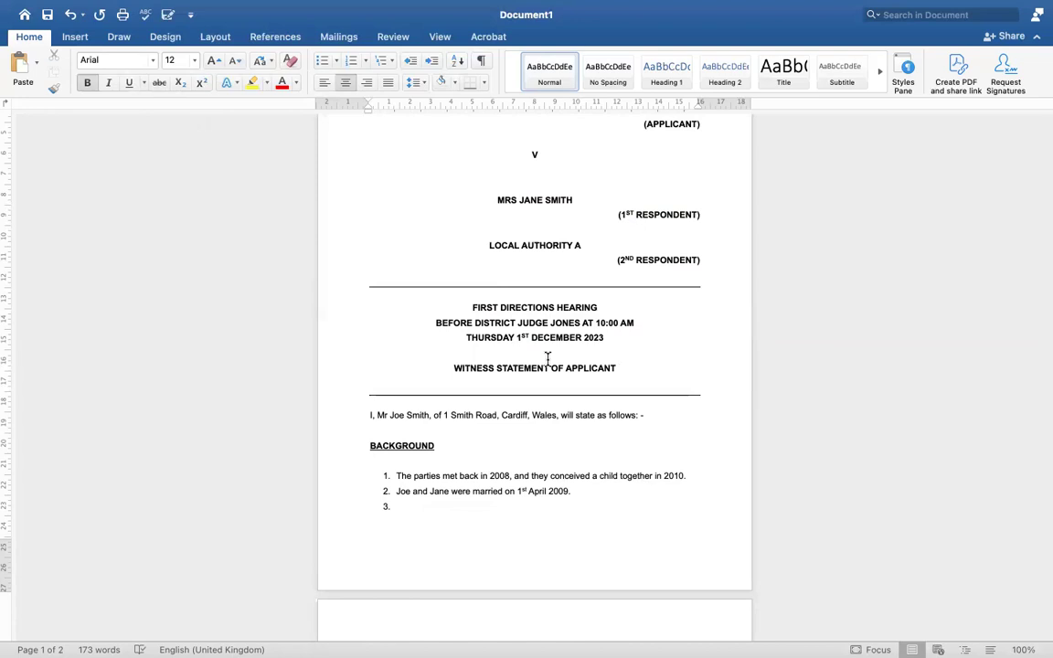
pyautogui.scroll(3, 552, 359)
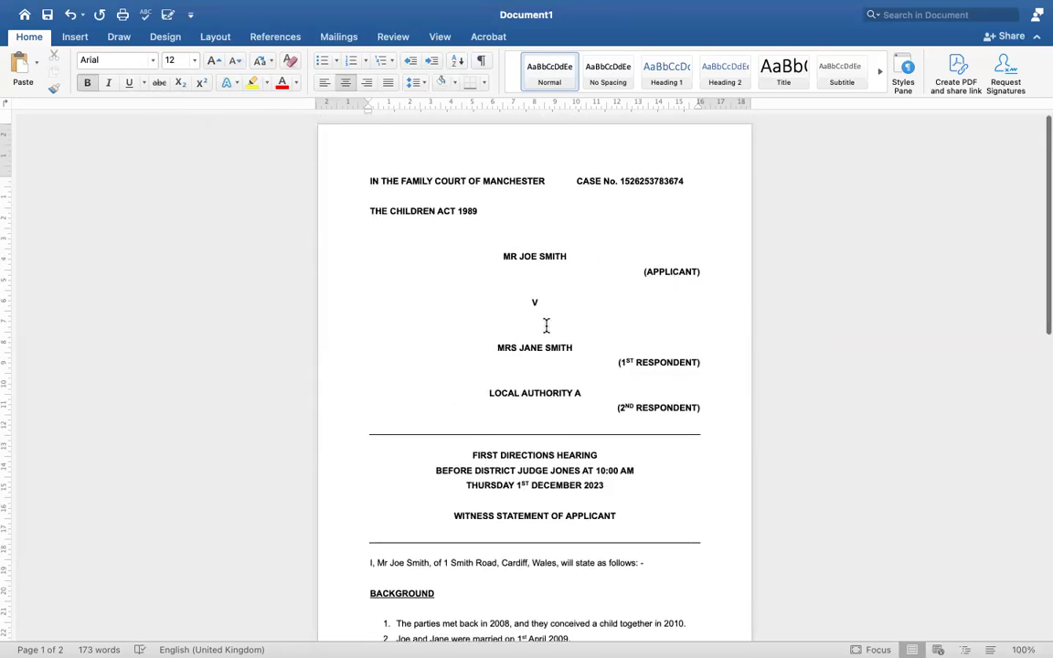
pyautogui.scroll(-3, 507, 463)
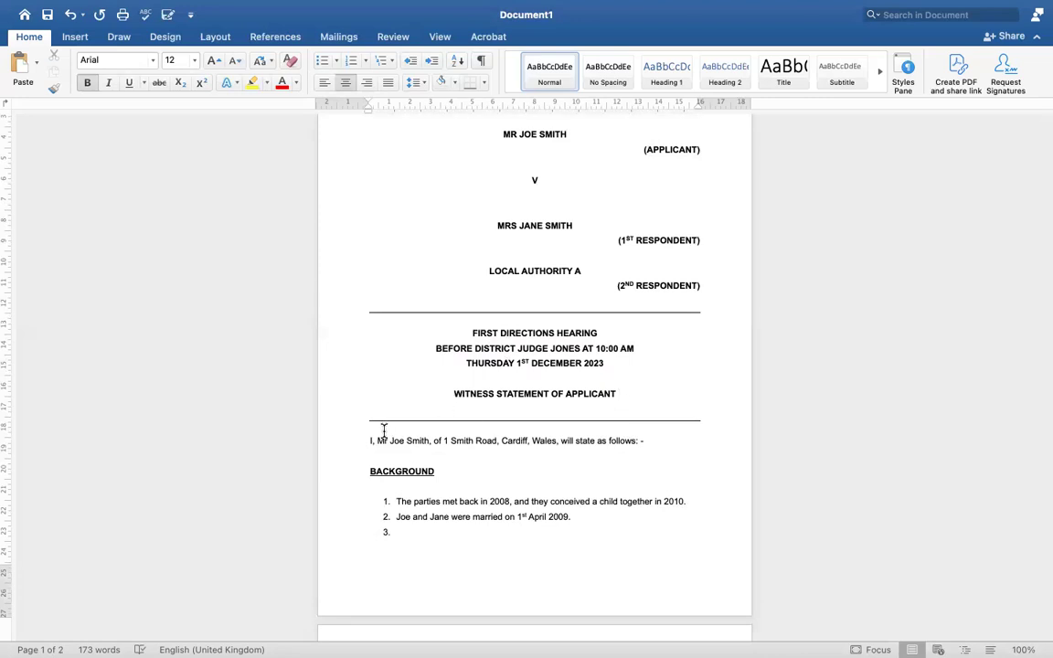
pyautogui.moveTo(370, 440); pyautogui.dragTo(524, 577)
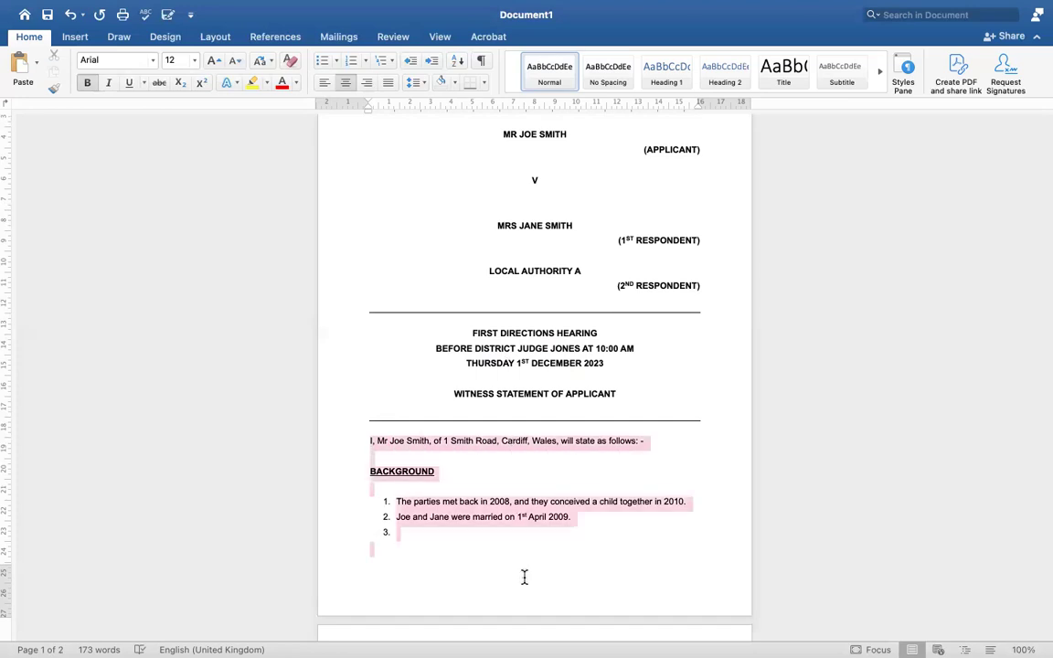
pyautogui.click(476, 471)
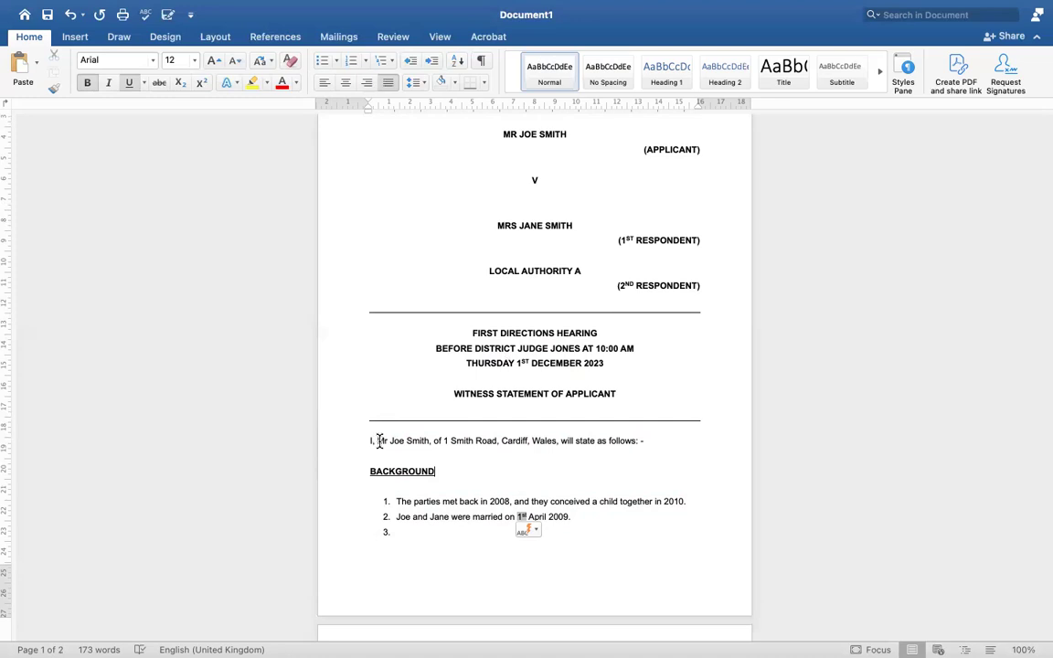
pyautogui.moveTo(369, 443); pyautogui.dragTo(376, 445)
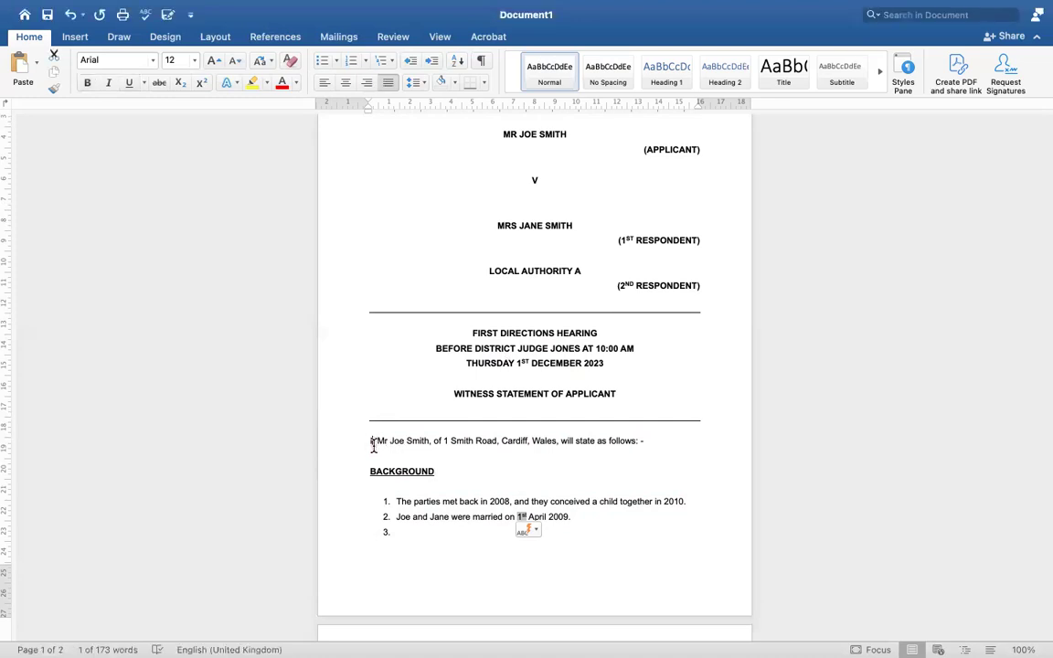
pyautogui.moveTo(377, 446); pyautogui.dragTo(529, 442)
pyautogui.click(435, 441)
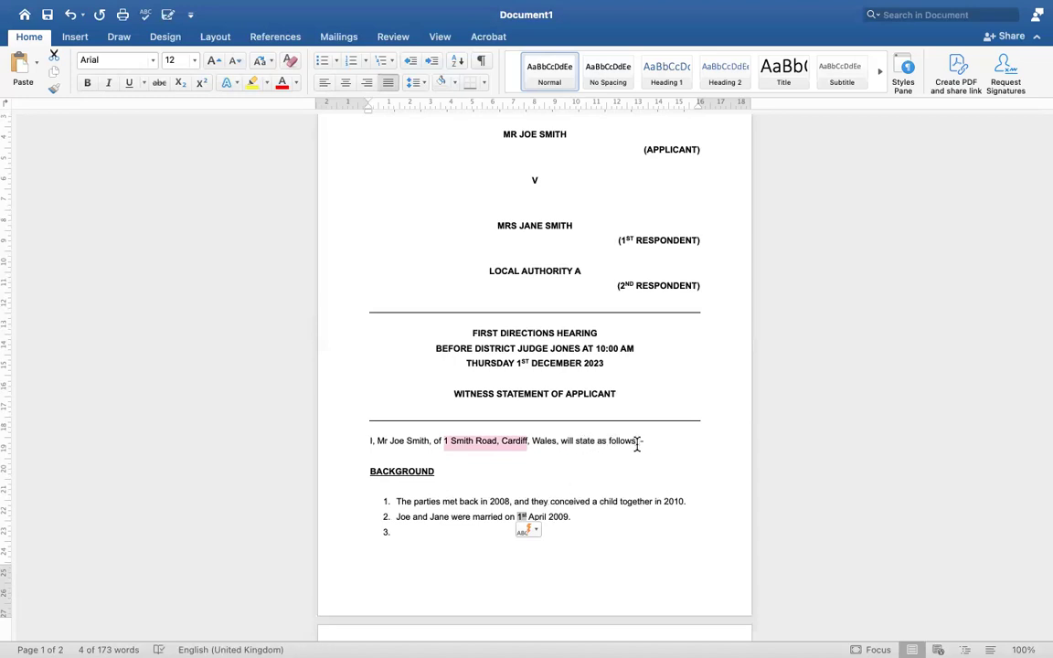
pyautogui.click(638, 444)
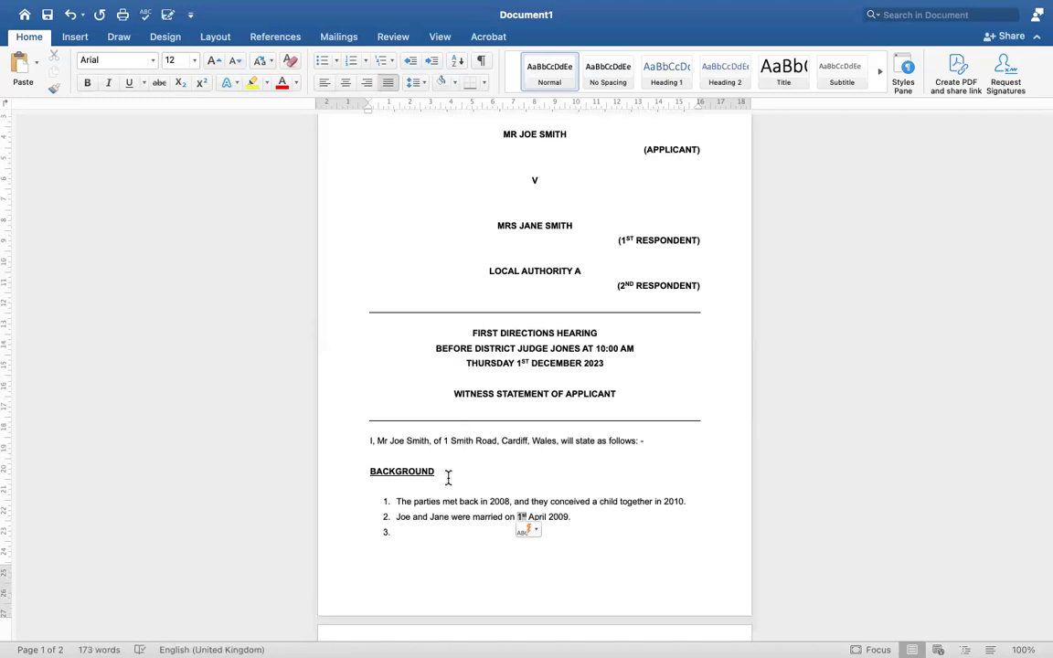
pyautogui.scroll(-6, 447, 475)
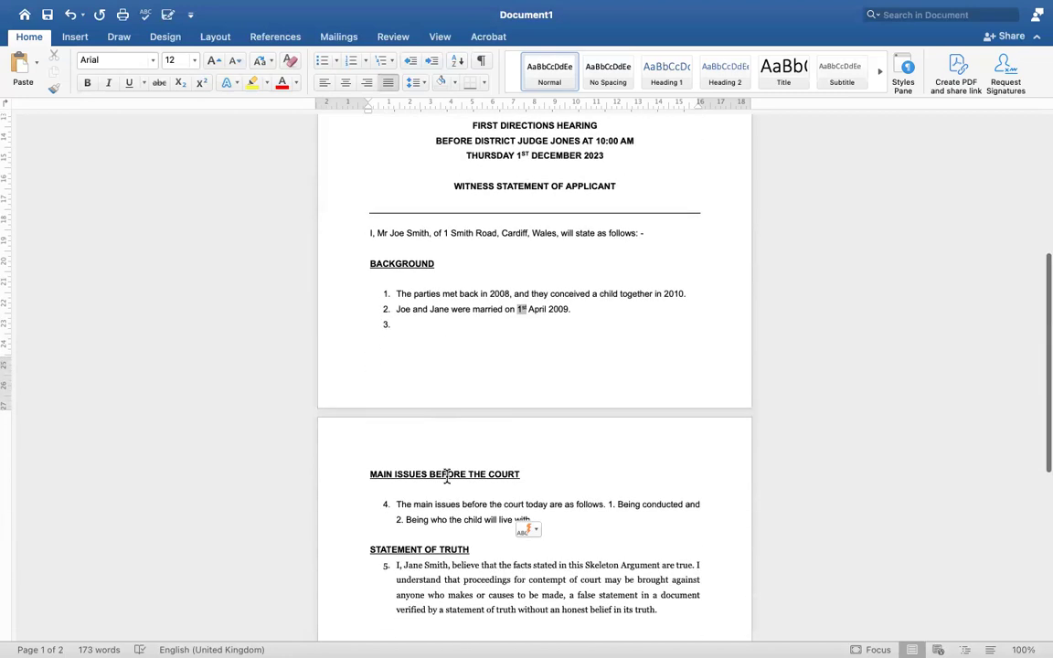
pyautogui.scroll(2, 447, 476)
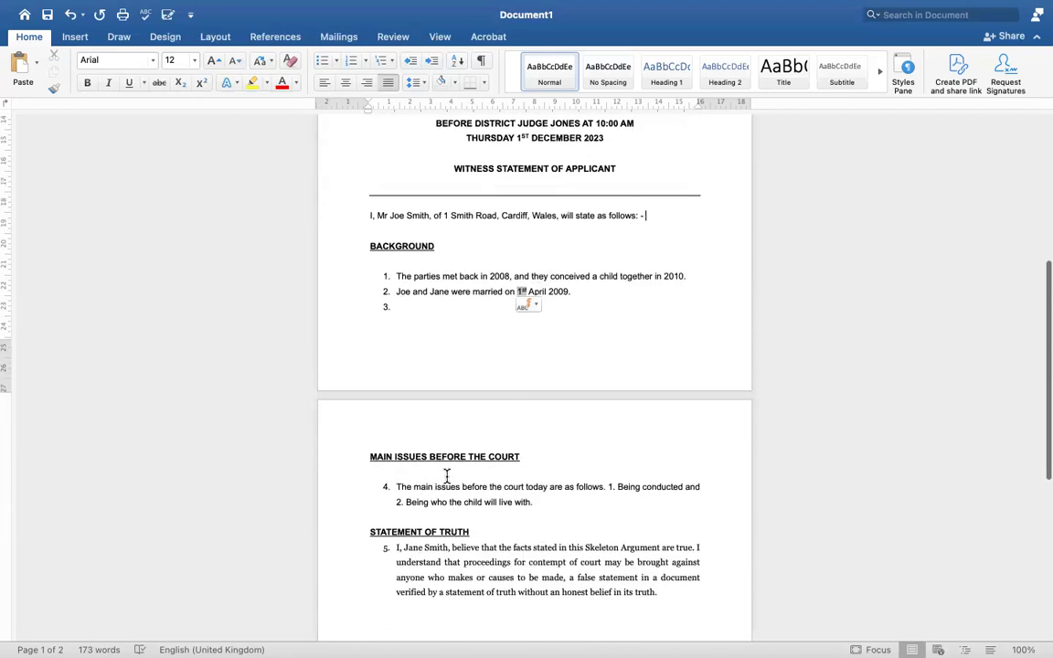
pyautogui.moveTo(369, 246); pyautogui.dragTo(437, 246)
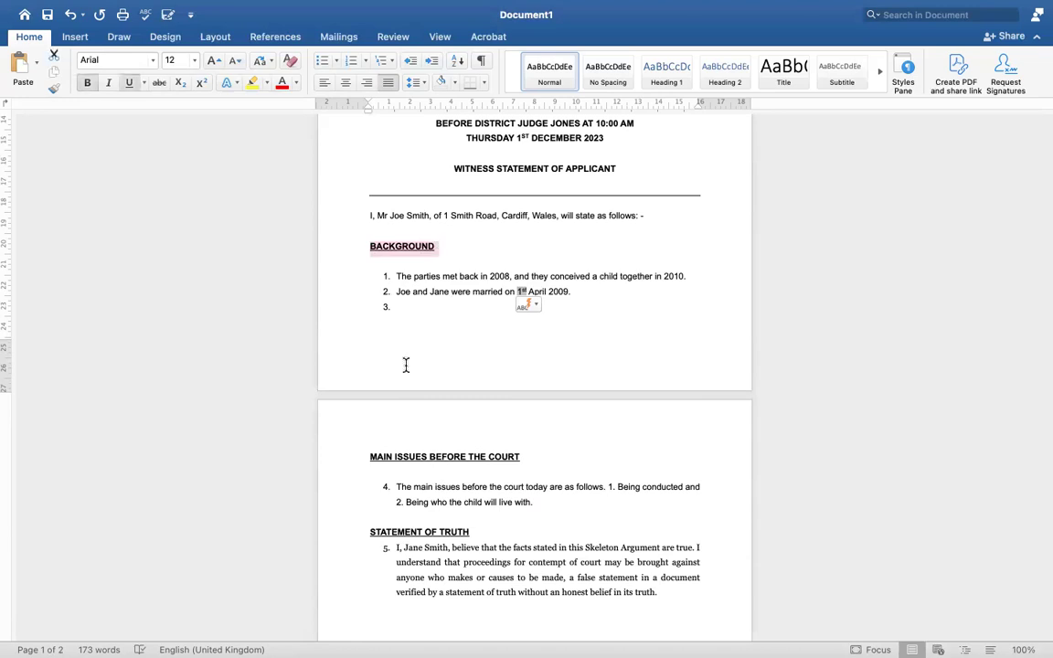
pyautogui.moveTo(369, 457); pyautogui.dragTo(539, 456)
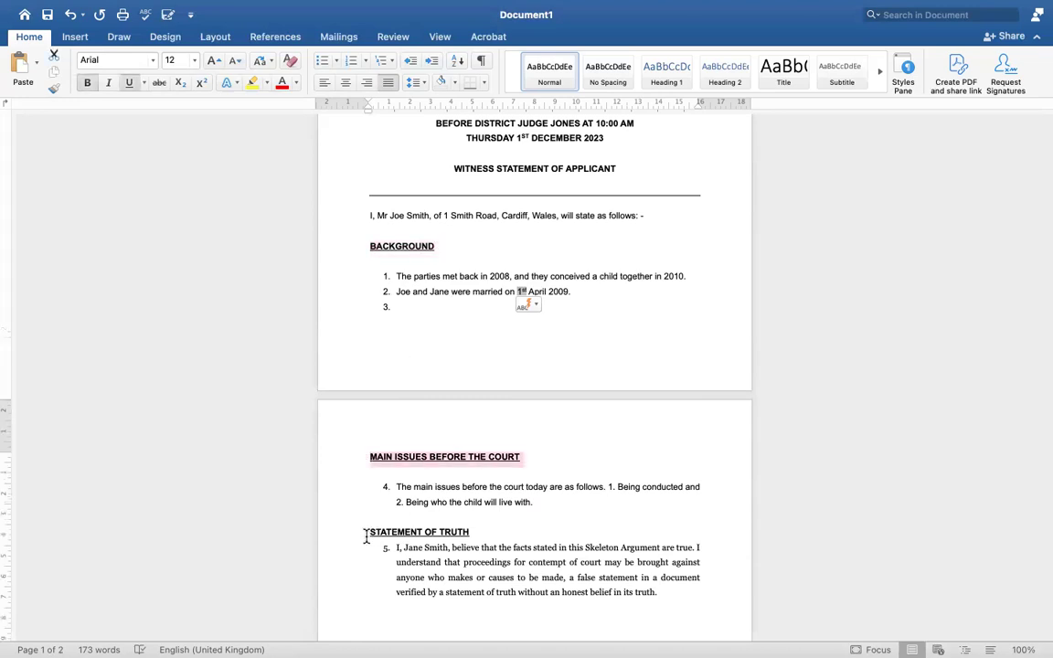
pyautogui.moveTo(368, 532); pyautogui.dragTo(472, 534)
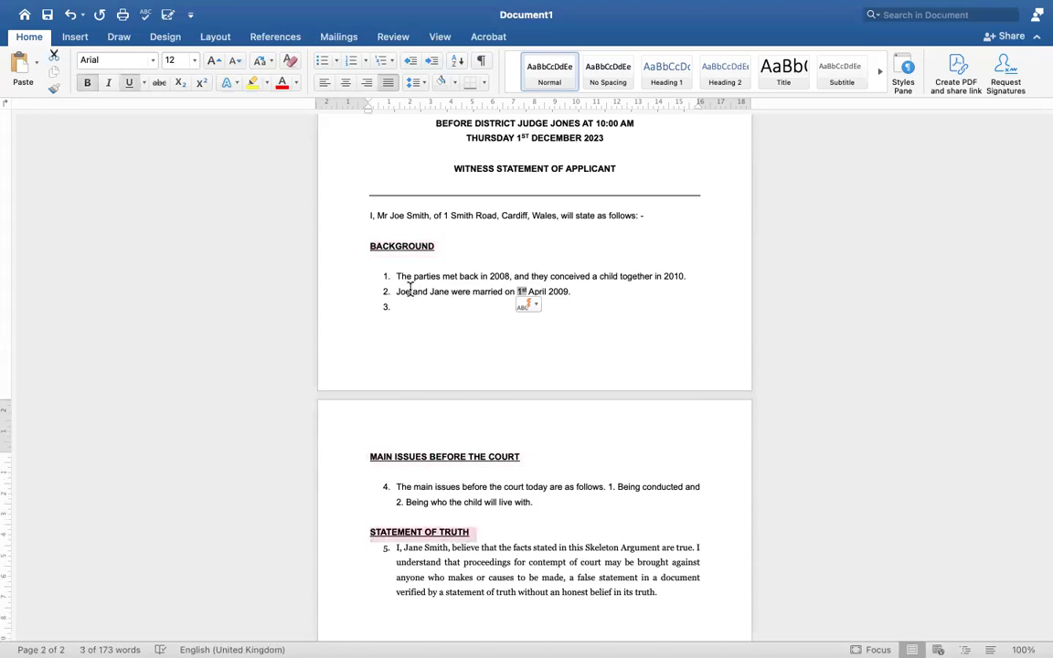
pyautogui.moveTo(396, 277); pyautogui.dragTo(490, 470)
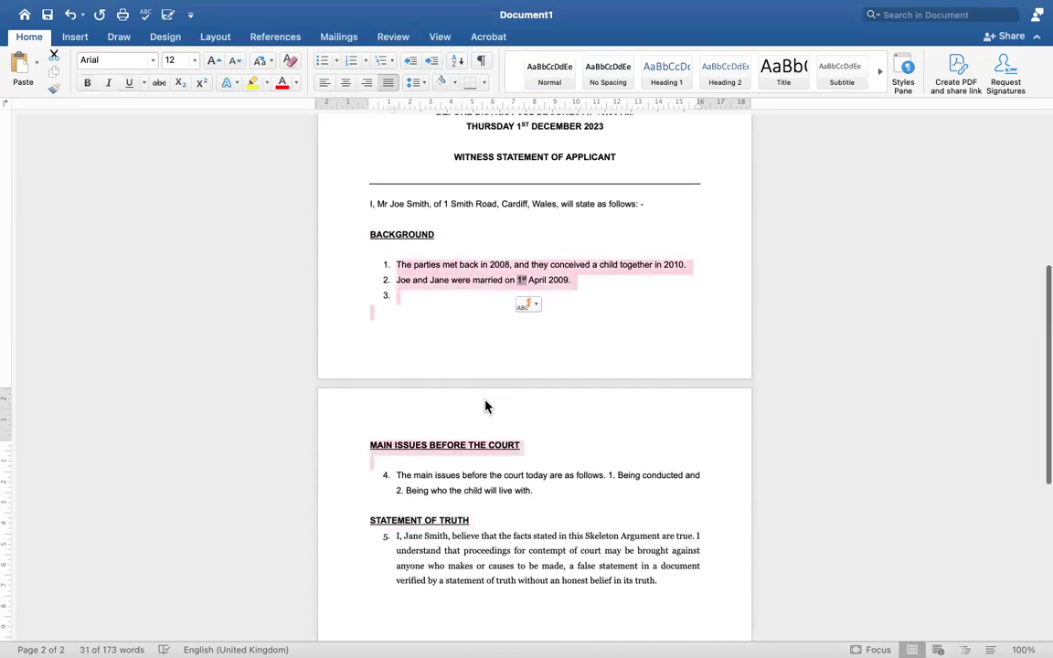
pyautogui.scroll(4, 484, 407)
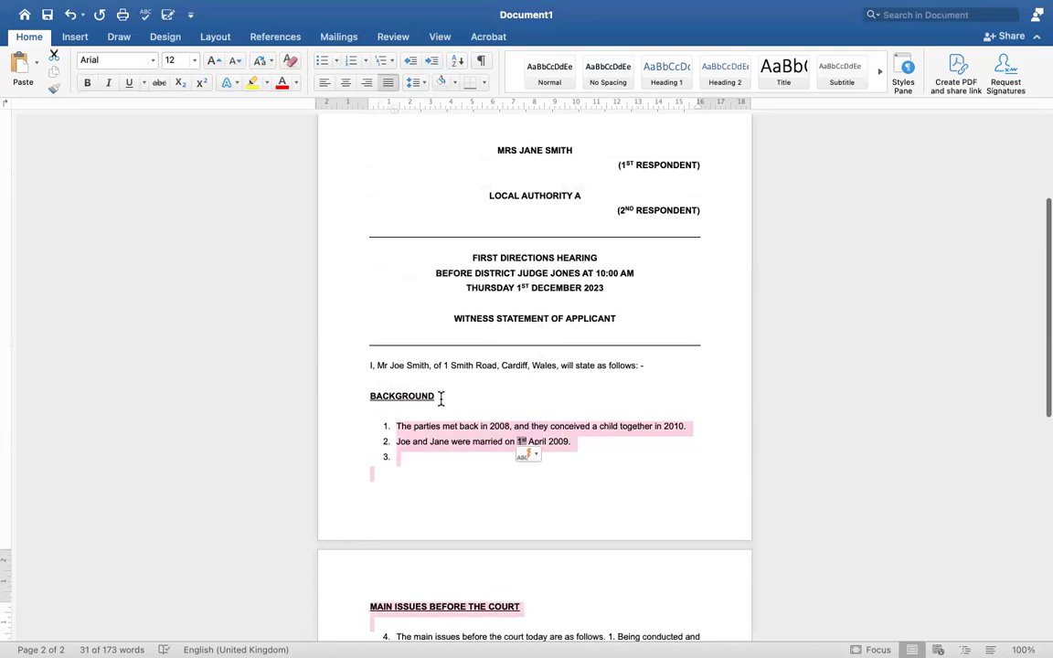
pyautogui.click(441, 398)
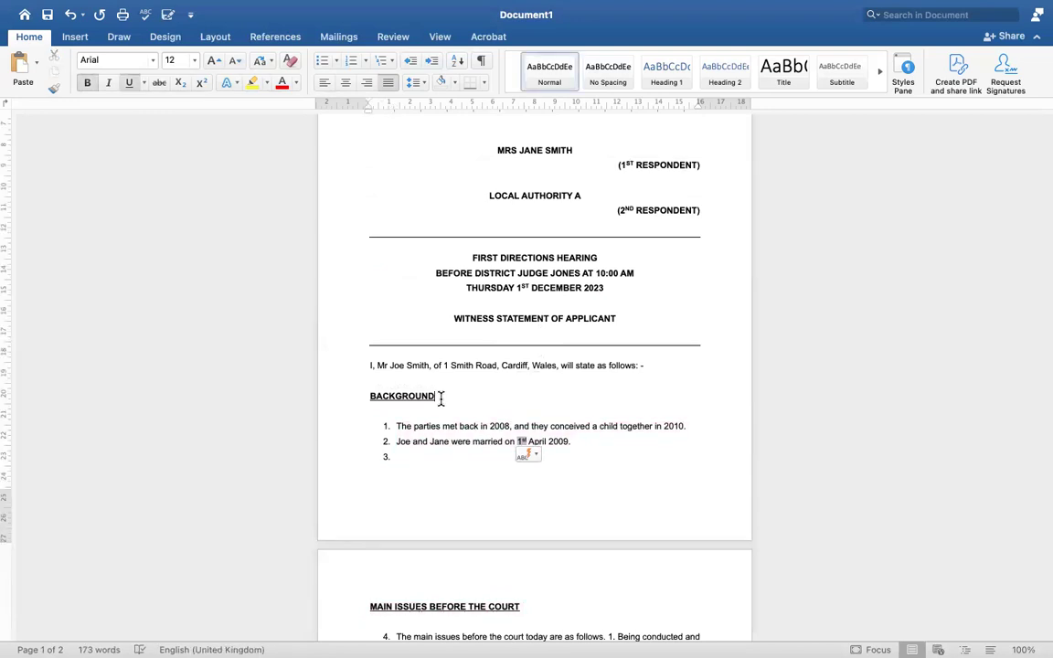
# Add a new line below BACKGROUND reading BACKGROUND OF RELATIONSHIP
pyautogui.press('Return')
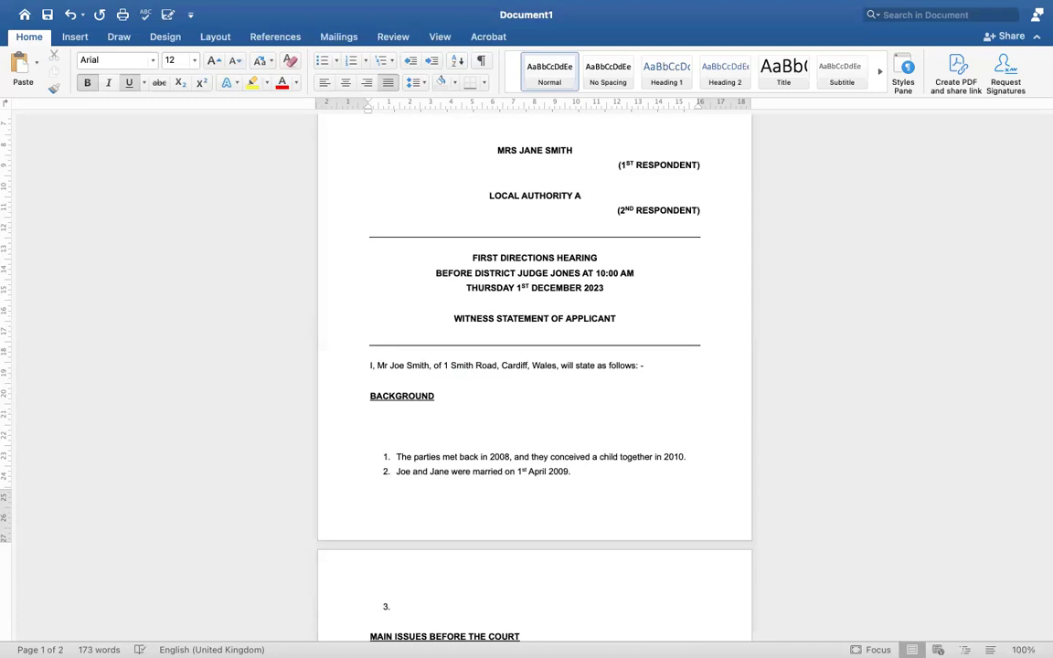
pyautogui.write('BACKGROUND OF PART')
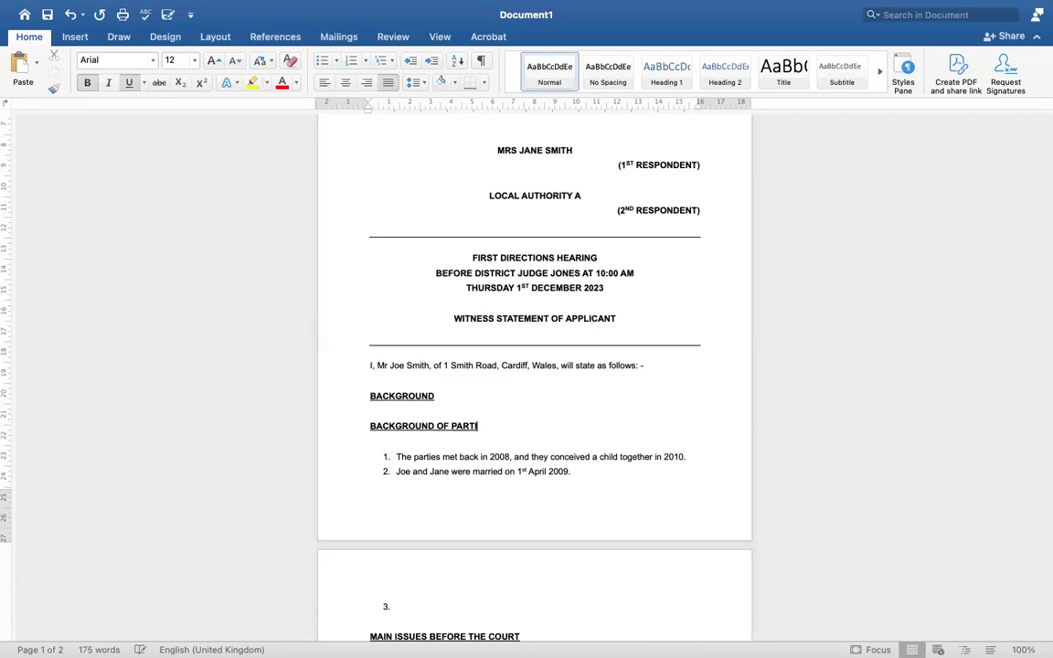
pyautogui.press('BackSpace')
pyautogui.press('BackSpace')
pyautogui.press('BackSpace')
pyautogui.press('BackSpace')
pyautogui.write('RELATIONSHIP')
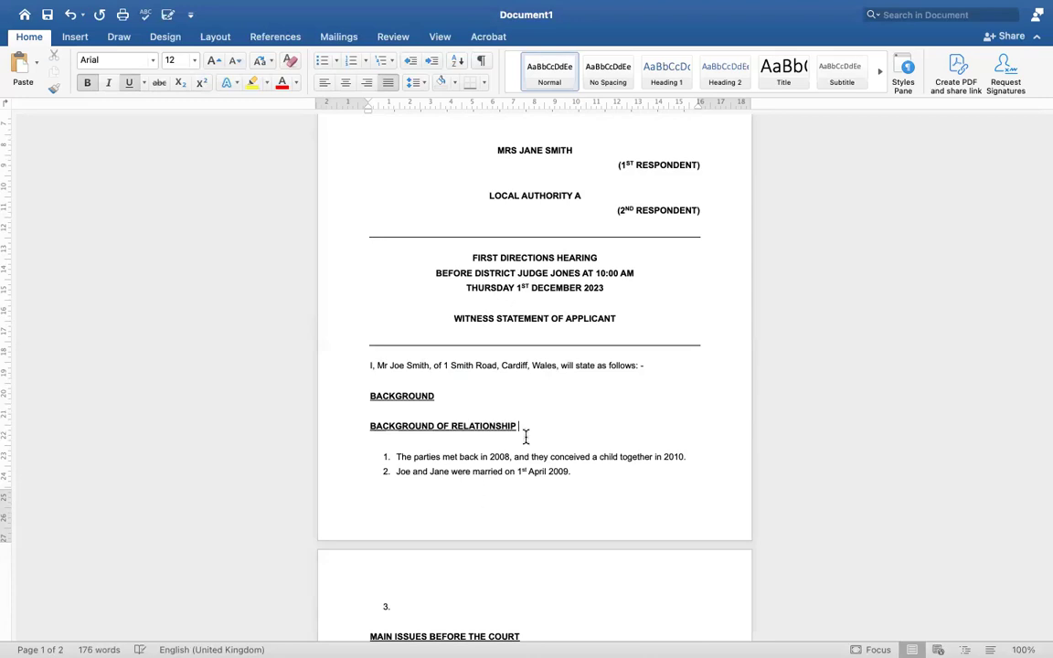
# Make the BACKGROUND OF RELATIONSHIP heading bold and underlined
pyautogui.moveTo(521, 426); pyautogui.dragTo(392, 428)
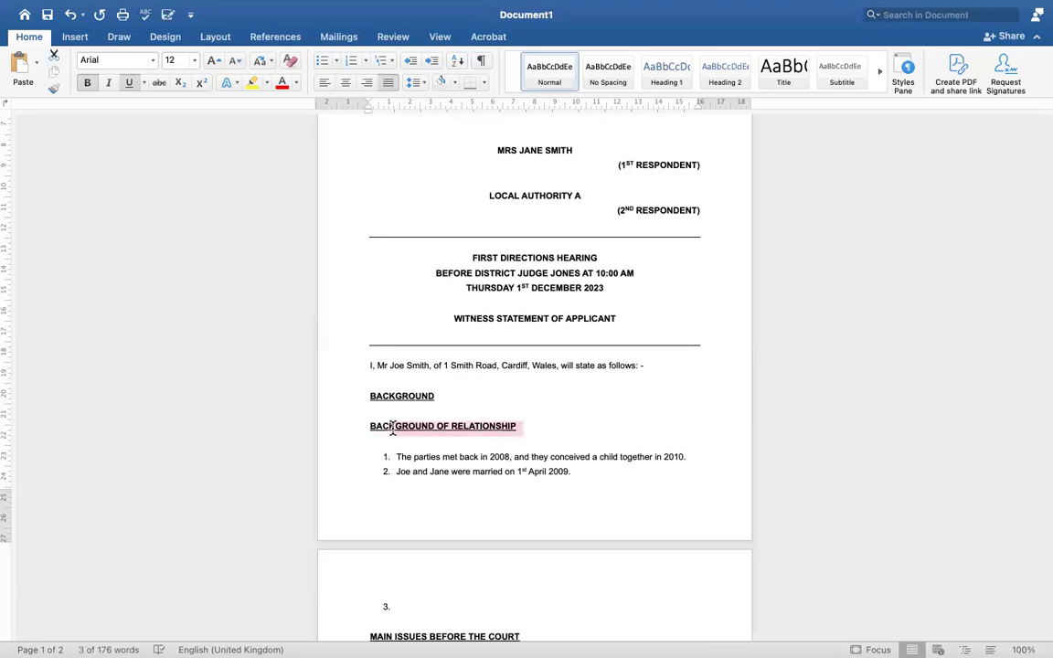
pyautogui.click(528, 439)
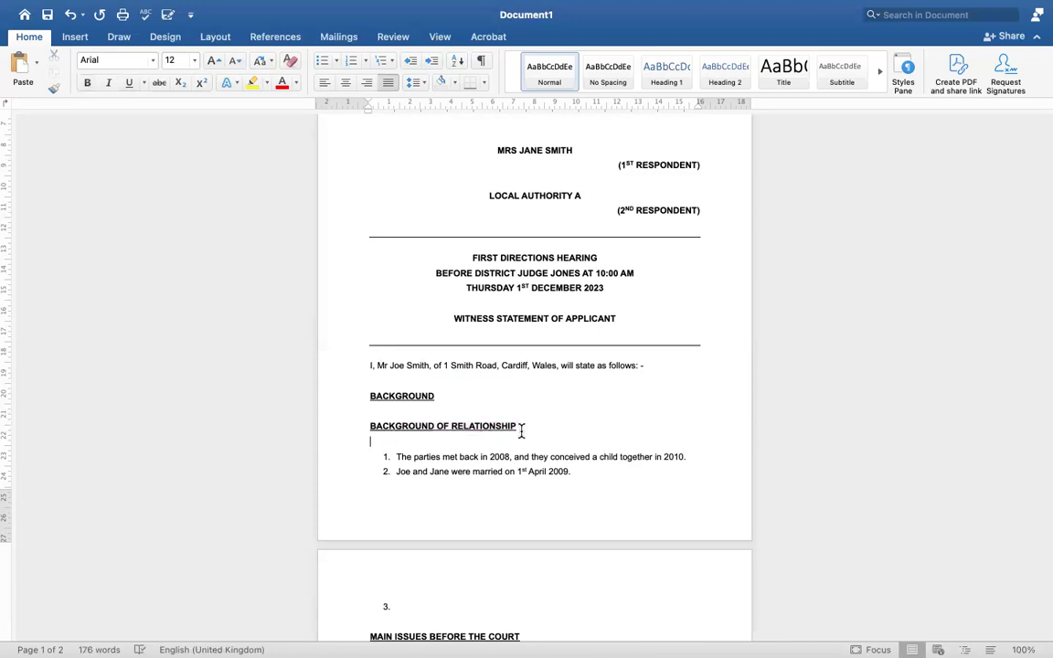
pyautogui.moveTo(519, 426); pyautogui.dragTo(369, 424)
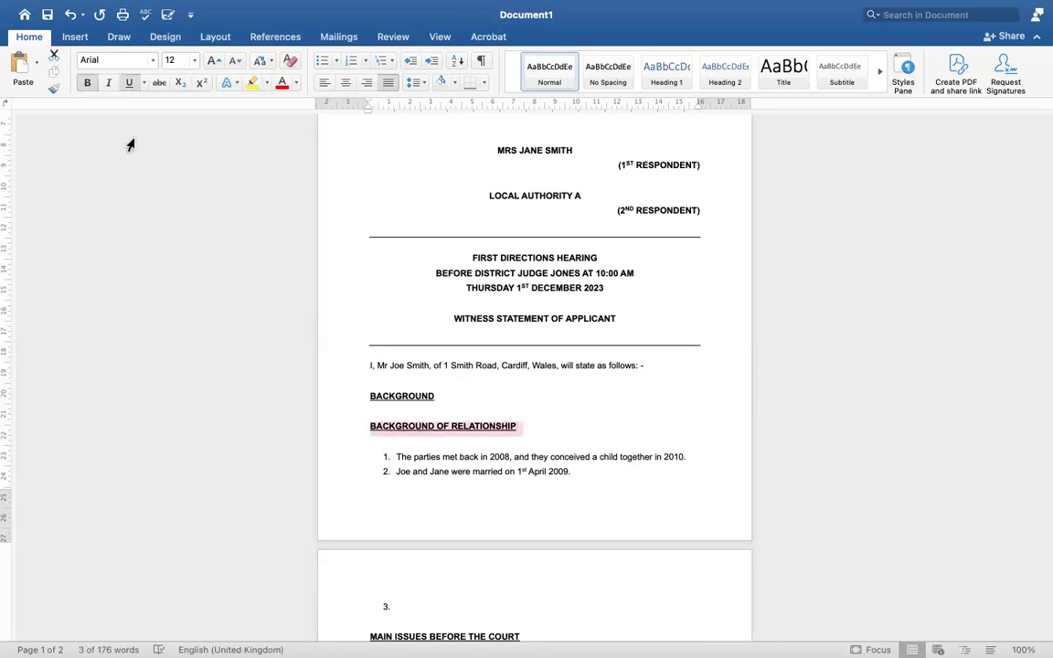
pyautogui.click(87, 82)
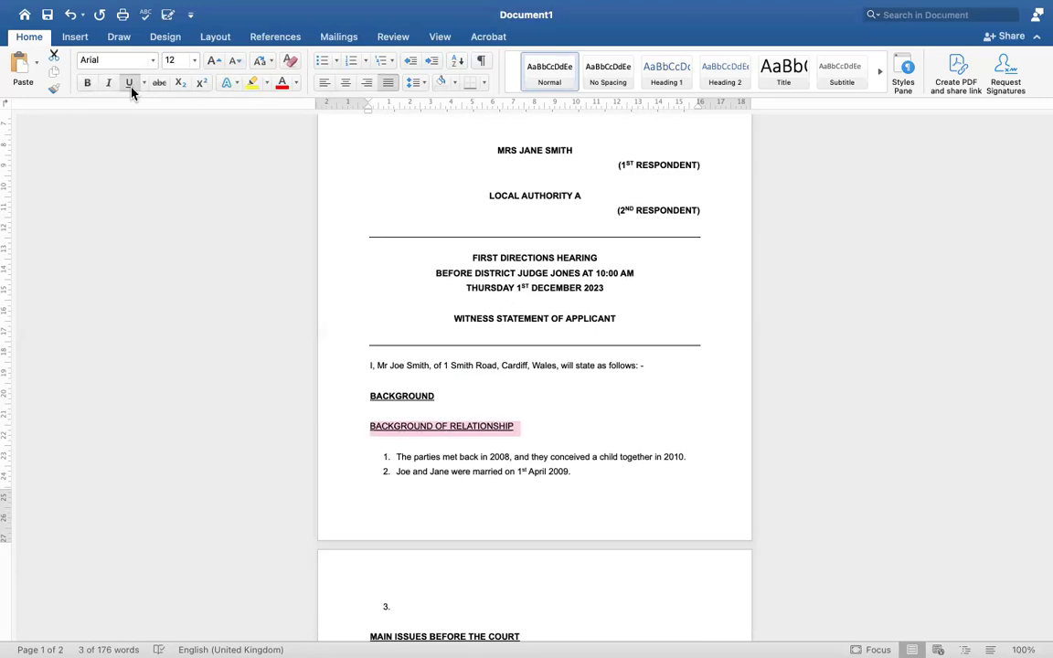
pyautogui.click(87, 83)
pyautogui.click(129, 82)
# Delete the old BACKGROUND heading line and add a blank line below the new heading
pyautogui.click(418, 396)
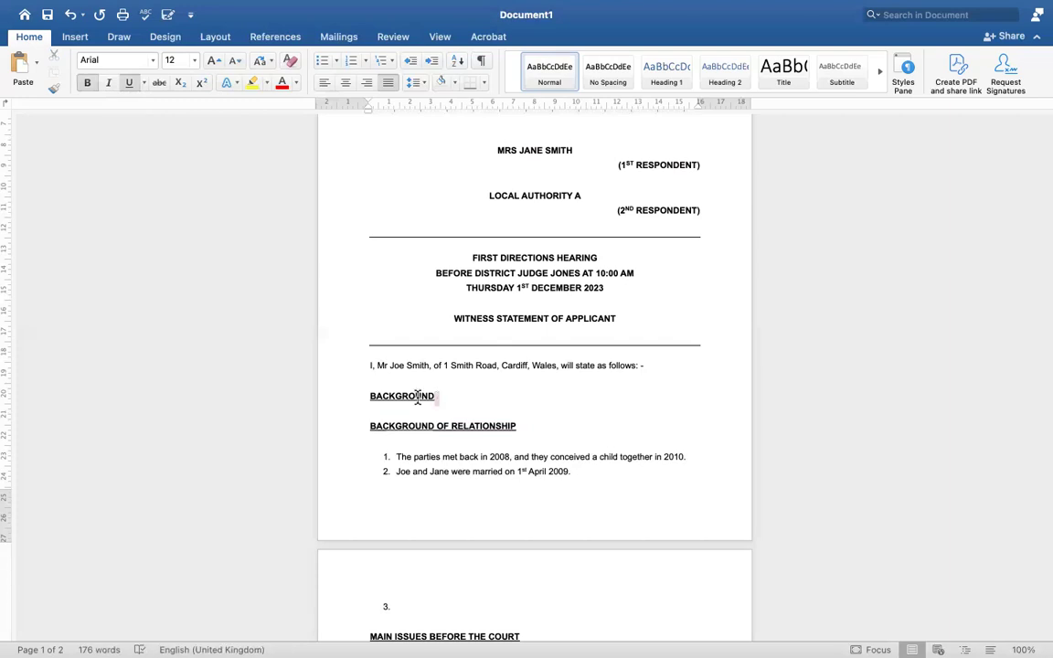
pyautogui.click(347, 396)
pyautogui.press('BackSpace')
pyautogui.press('BackSpace')
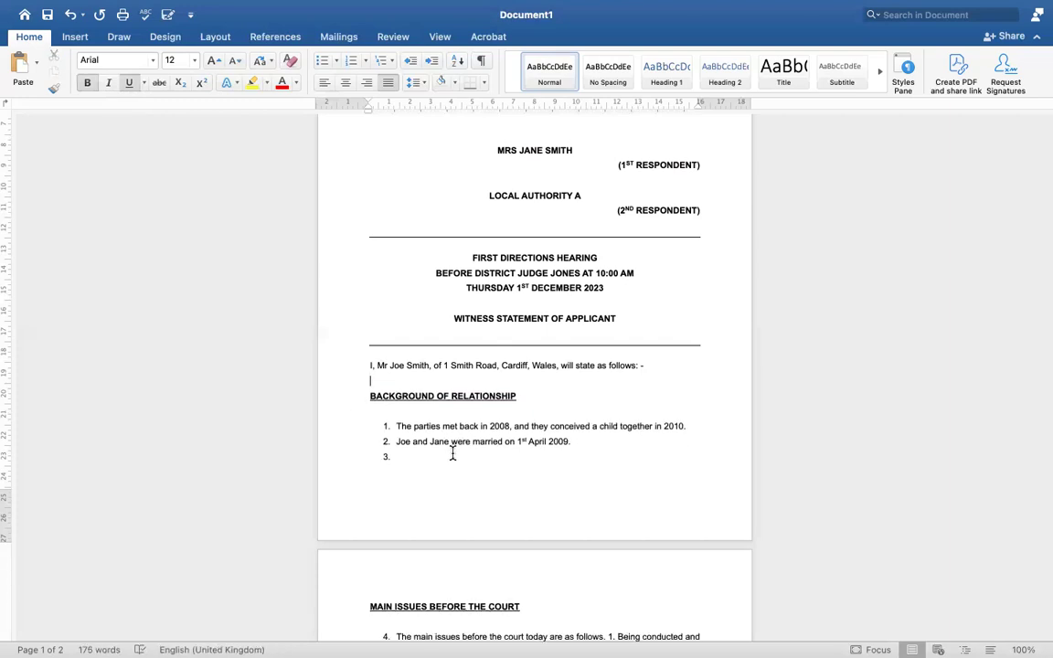
pyautogui.press('Return')
pyautogui.press('Return')
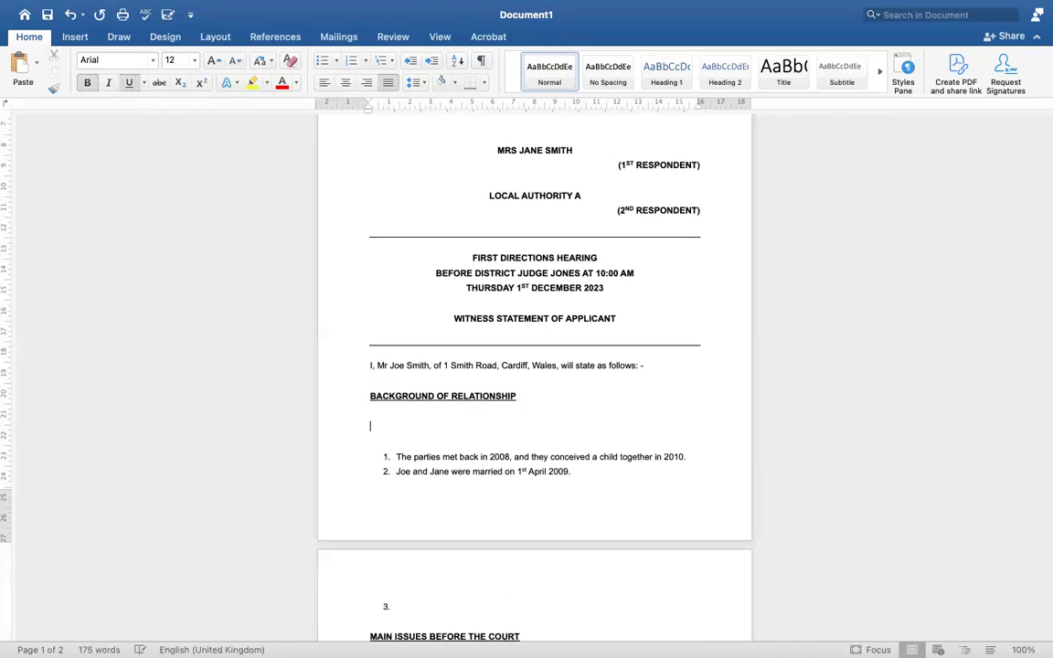
# Remove the stray bold number 1 under the heading and turn bold off for that line
pyautogui.moveTo(386, 456); pyautogui.dragTo(391, 472)
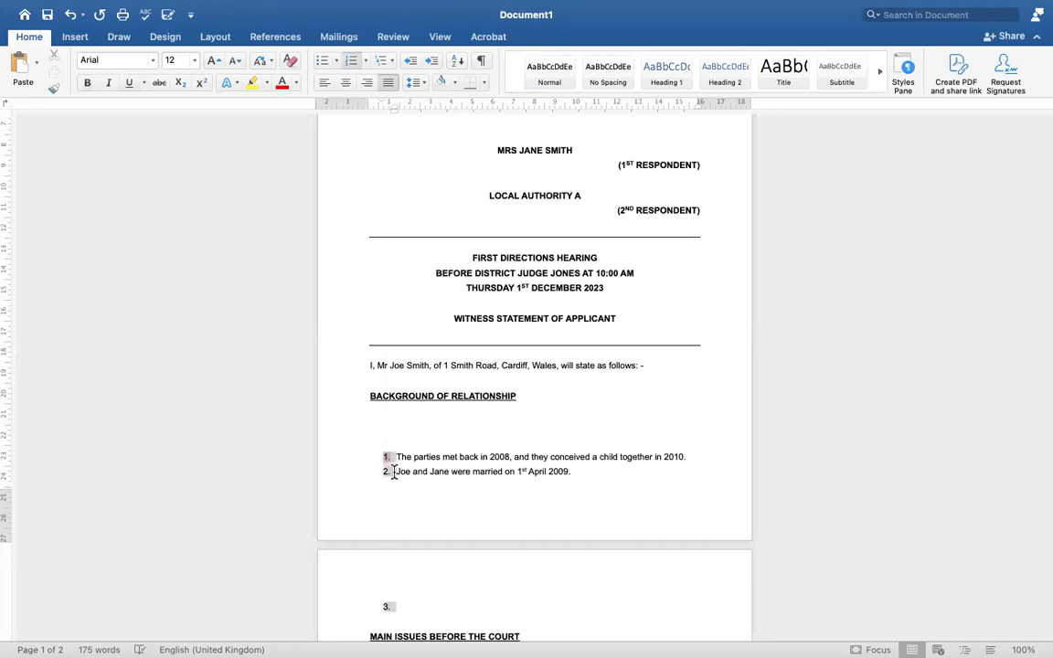
pyautogui.click(385, 423)
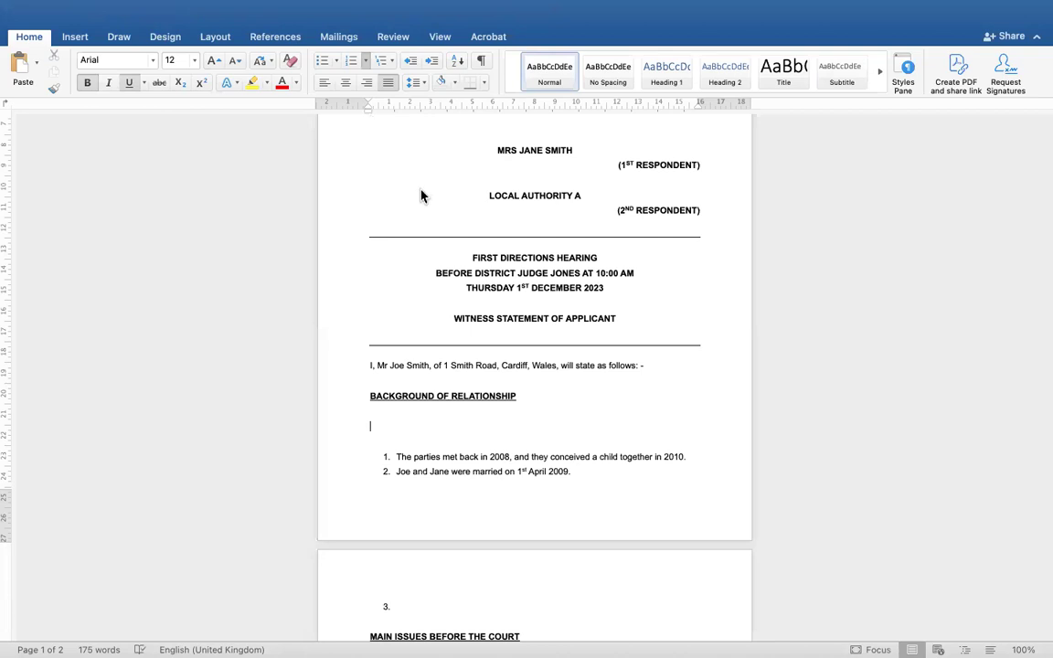
pyautogui.write('1.')
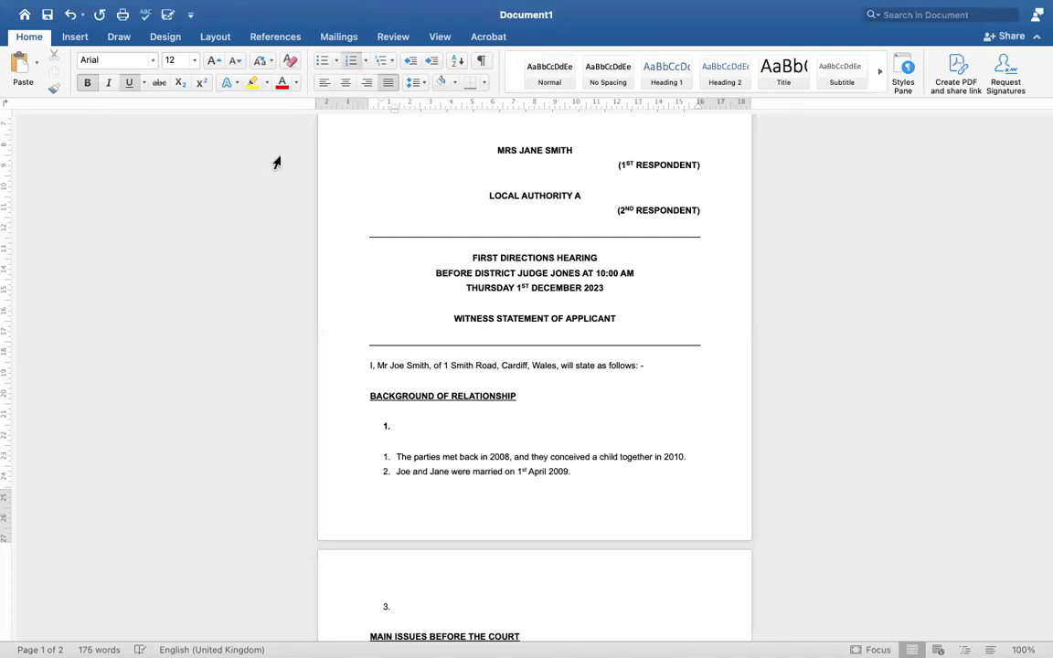
pyautogui.click(87, 82)
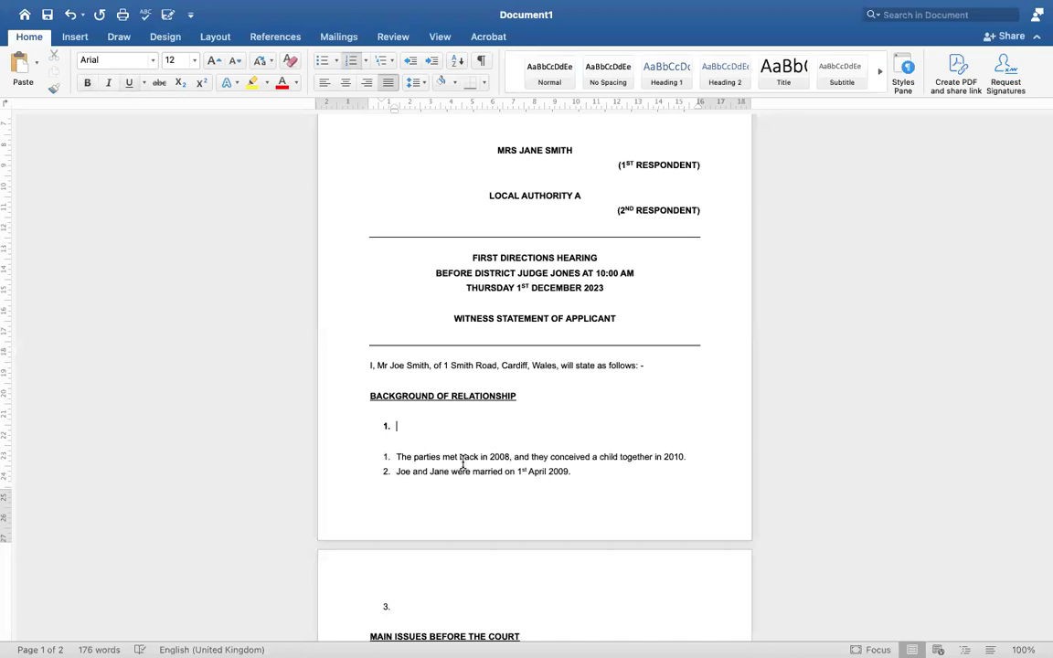
pyautogui.click(541, 406)
pyautogui.click(402, 426)
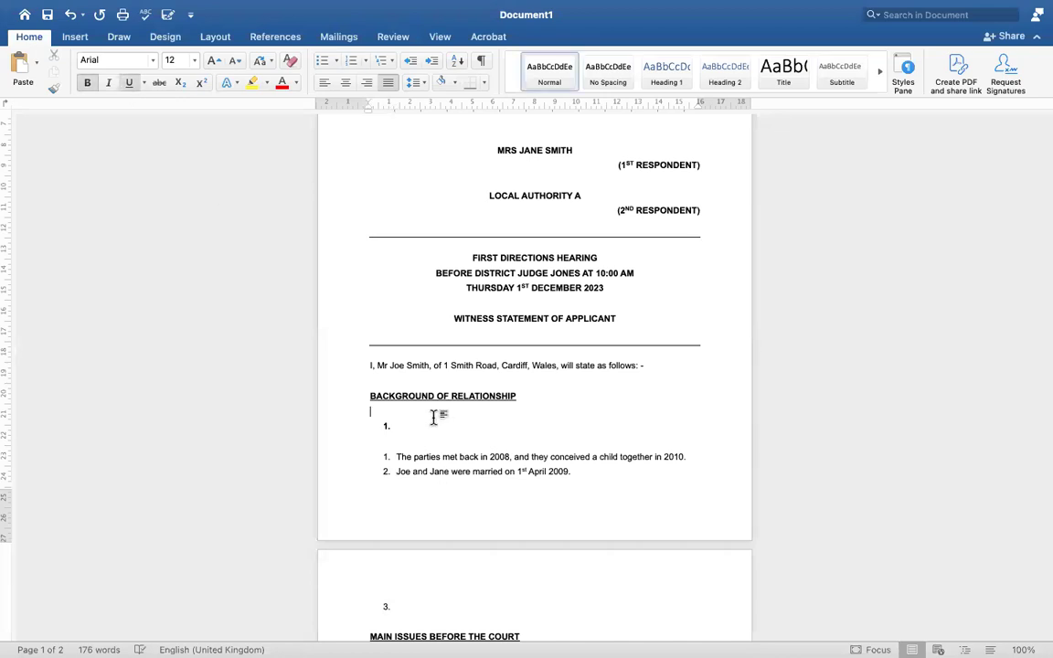
pyautogui.press('BackSpace')
pyautogui.press('BackSpace')
pyautogui.press('BackSpace')
pyautogui.click(87, 82)
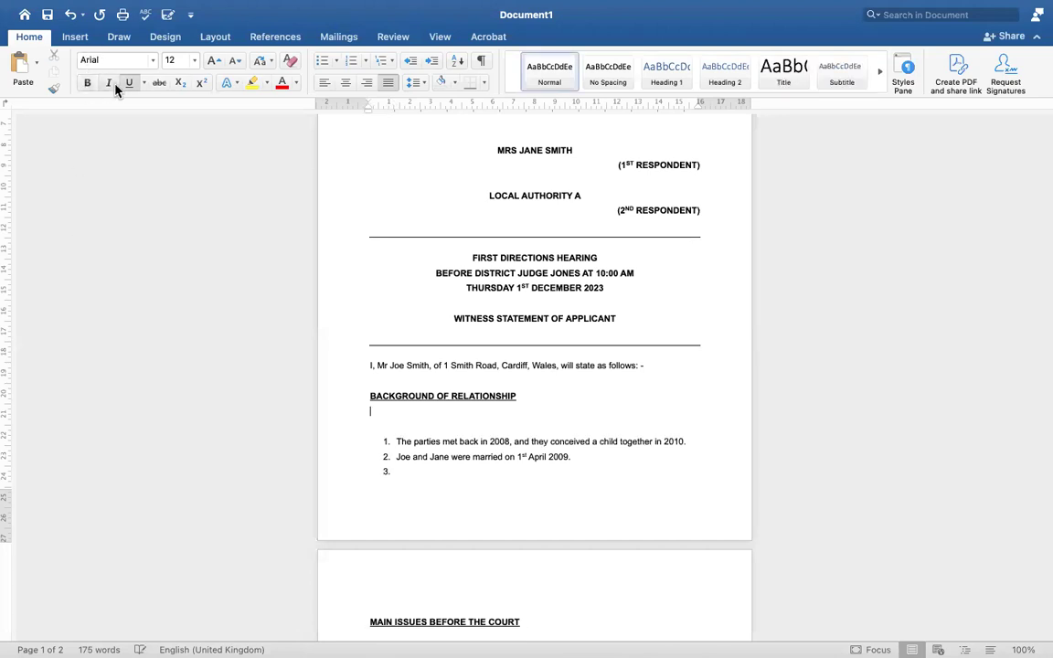
# Add a numbered point stating both parties met in the summer of 2008
pyautogui.click(353, 61)
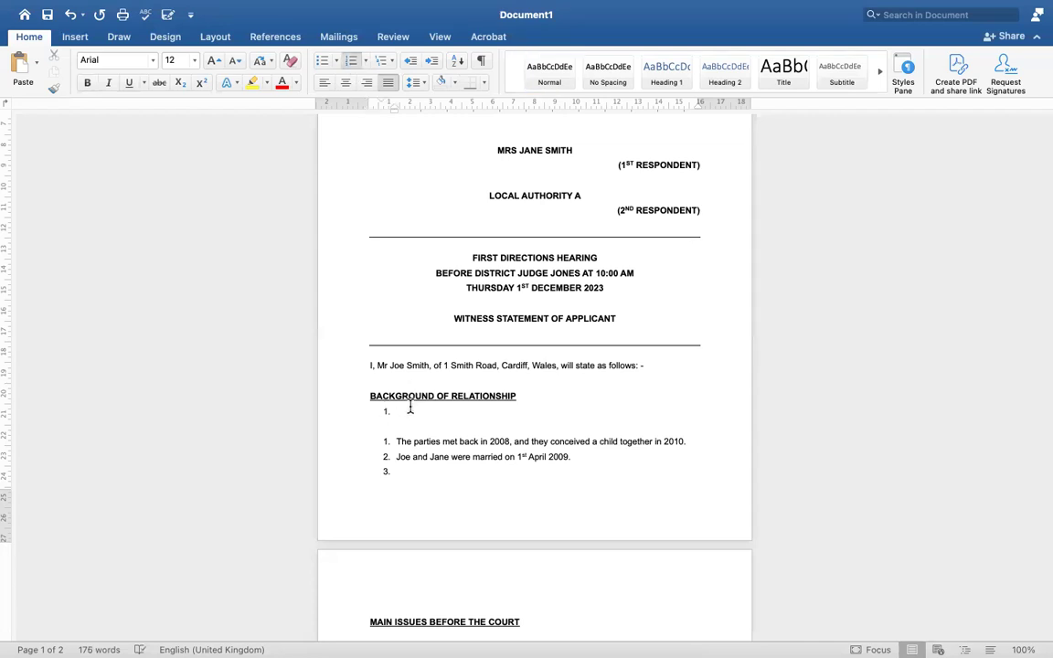
pyautogui.write('Both parties met in la')
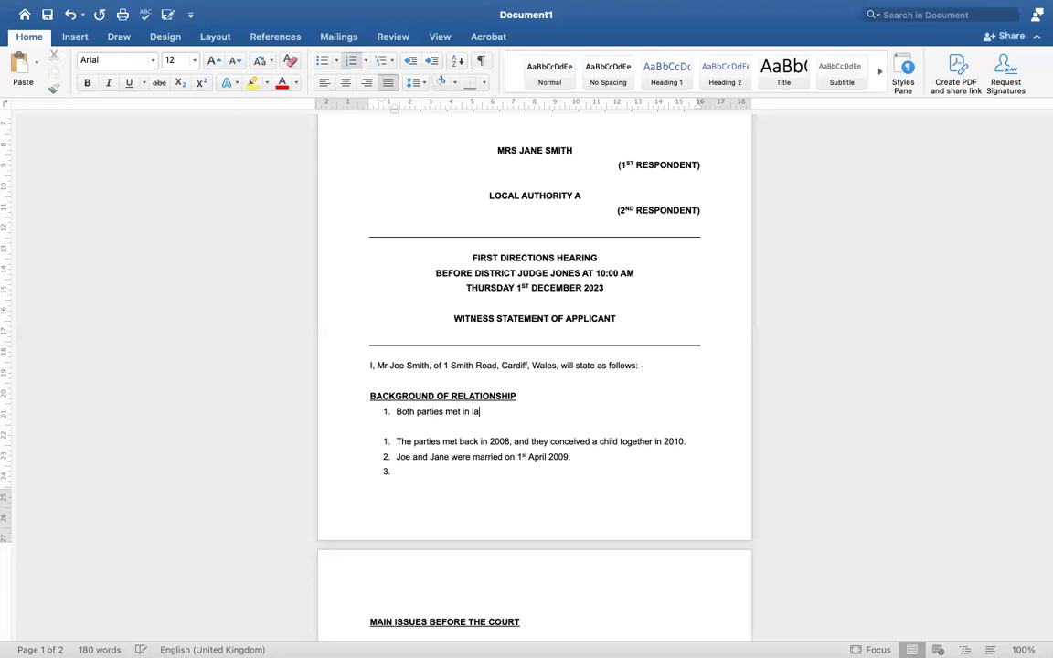
pyautogui.write('t su')
pyautogui.press('BackSpace')
pyautogui.press('BackSpace')
pyautogui.press('BackSpace')
pyautogui.write('e w')
pyautogui.press('BackSpace')
pyautogui.write('summer of 202')
pyautogui.press('BackSpace')
pyautogui.write('08.')
# Start a new line after that point and undo the number removal so it stays numbered
pyautogui.press('Return')
pyautogui.press('BackSpace')
pyautogui.press('super+z')
pyautogui.press('super+z')
pyautogui.press('super+z')
pyautogui.press('super+z')
pyautogui.press('super+z')
pyautogui.press('super+z')
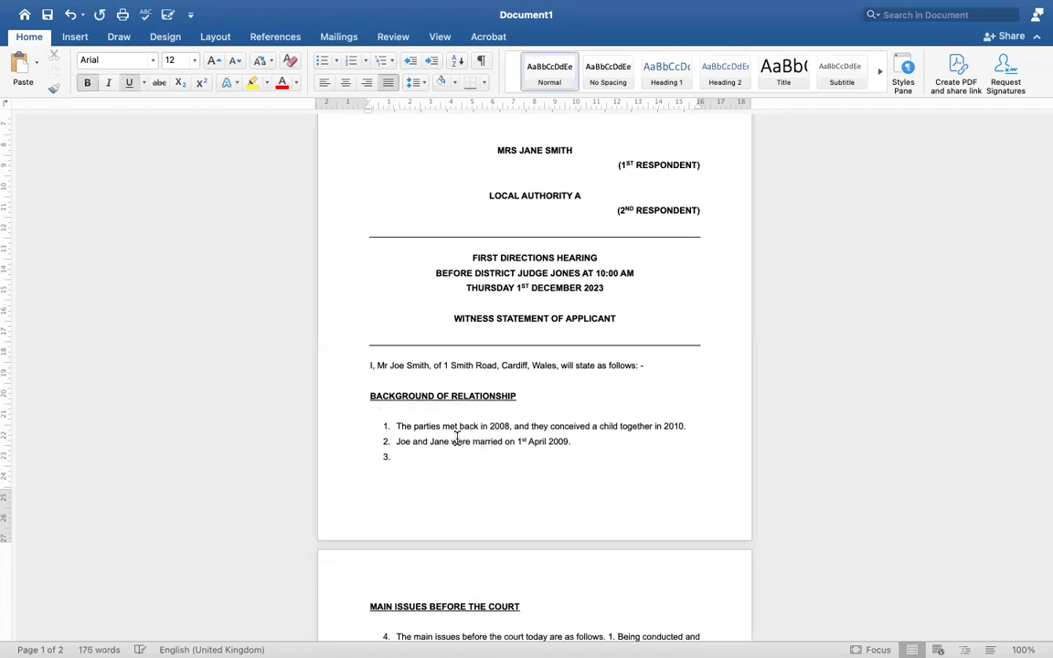
pyautogui.scroll(-2, 454, 447)
# Fill item 3 with the parties' 2023 divorce, then select the MAIN ISSUES BEFORE THE COURT heading
pyautogui.click(414, 379)
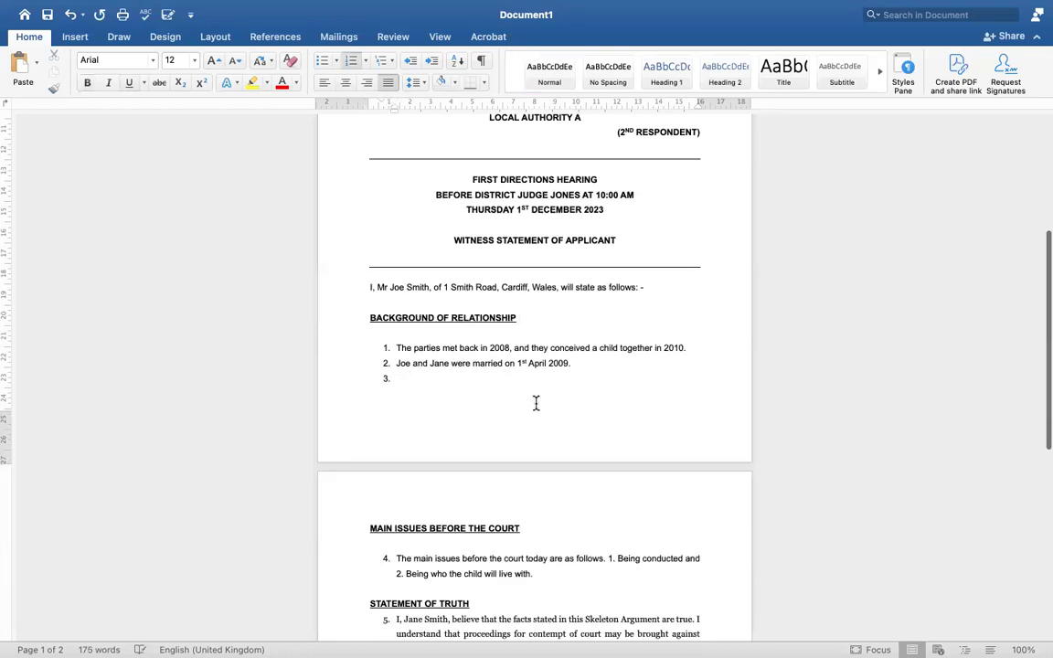
pyautogui.write('Joe and Jane divo')
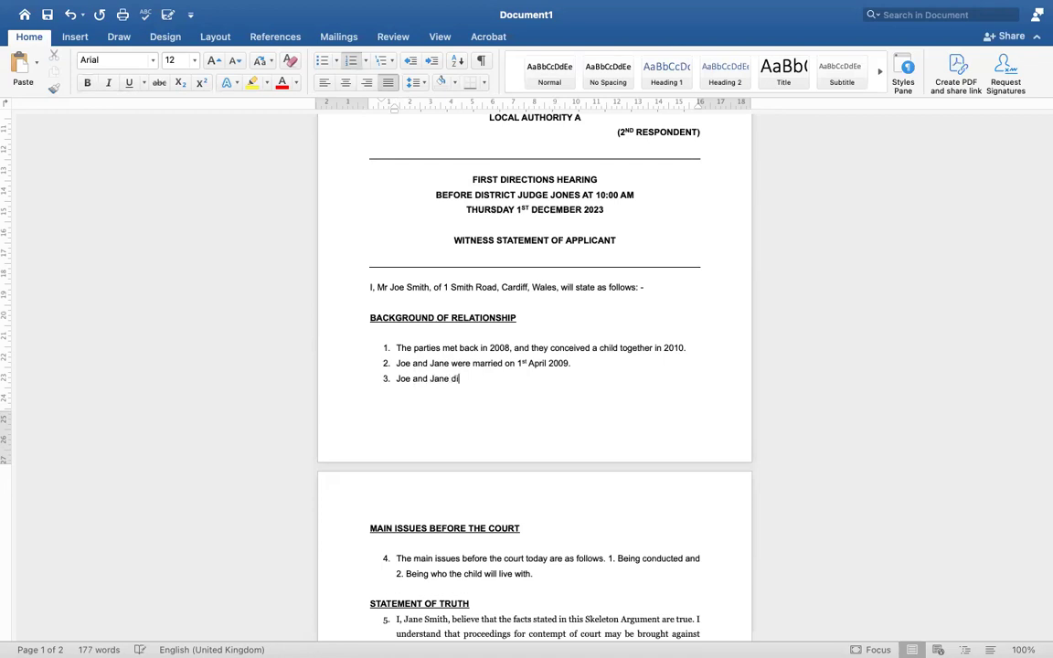
pyautogui.press('BackSpace')
pyautogui.write('s')
pyautogui.press('BackSpace')
pyautogui.write('divorced in 2023.')
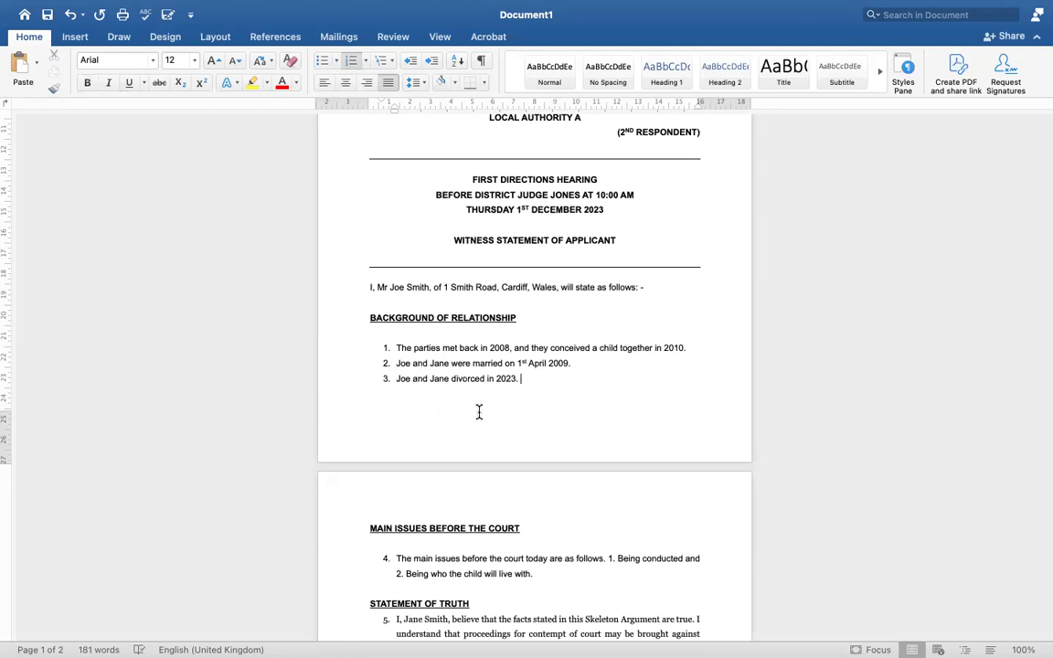
pyautogui.scroll(-3, 479, 412)
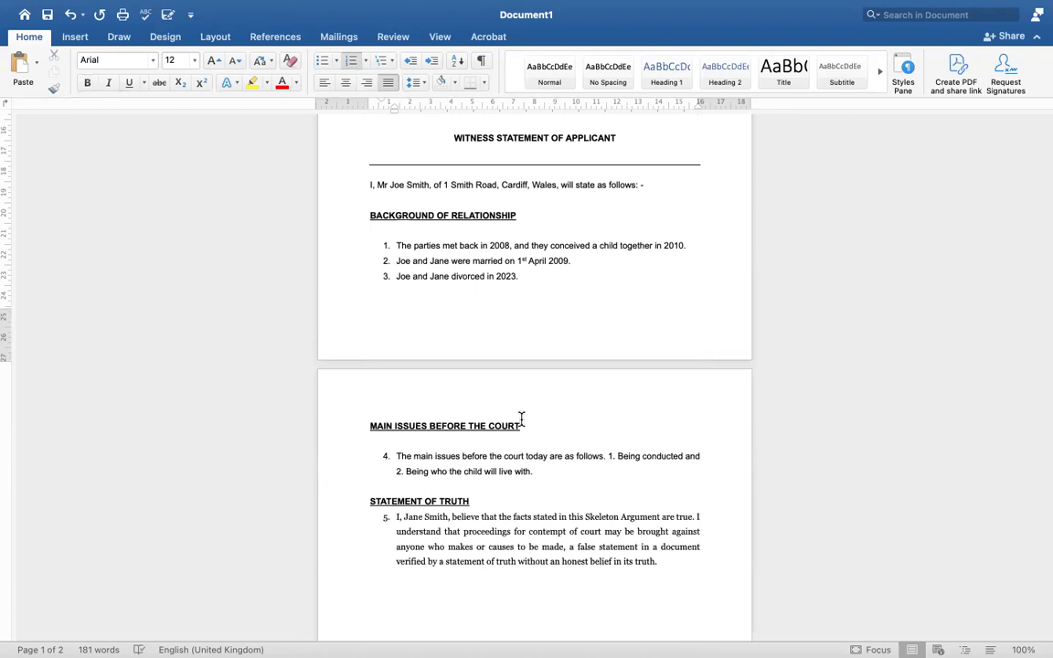
pyautogui.moveTo(521, 425); pyautogui.dragTo(372, 436)
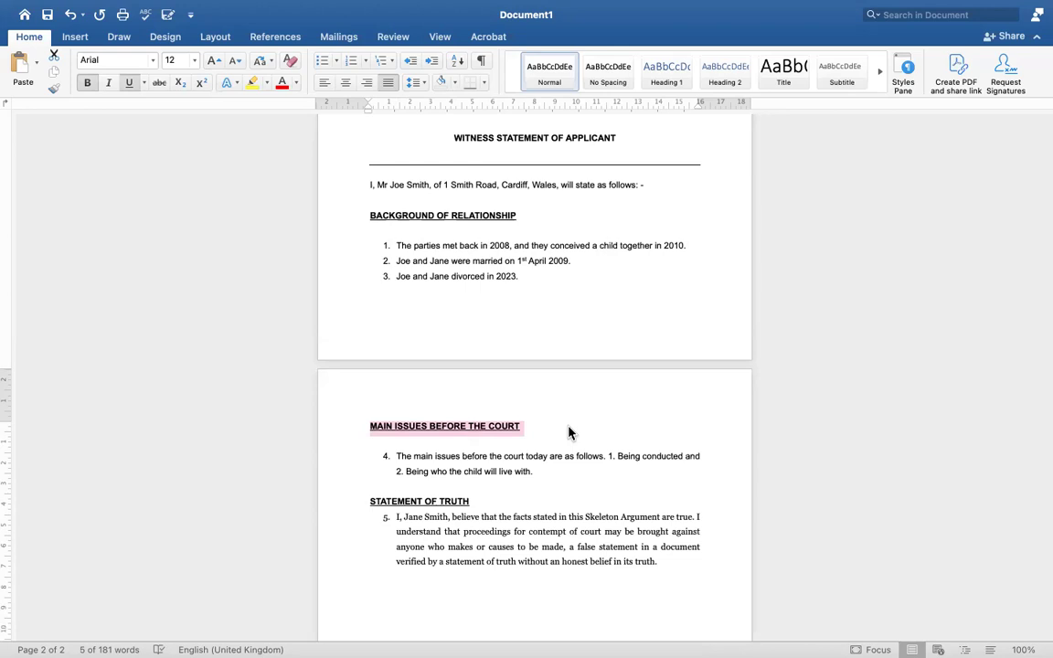
pyautogui.click(553, 437)
pyautogui.moveTo(531, 425); pyautogui.dragTo(366, 440)
pyautogui.click(536, 470)
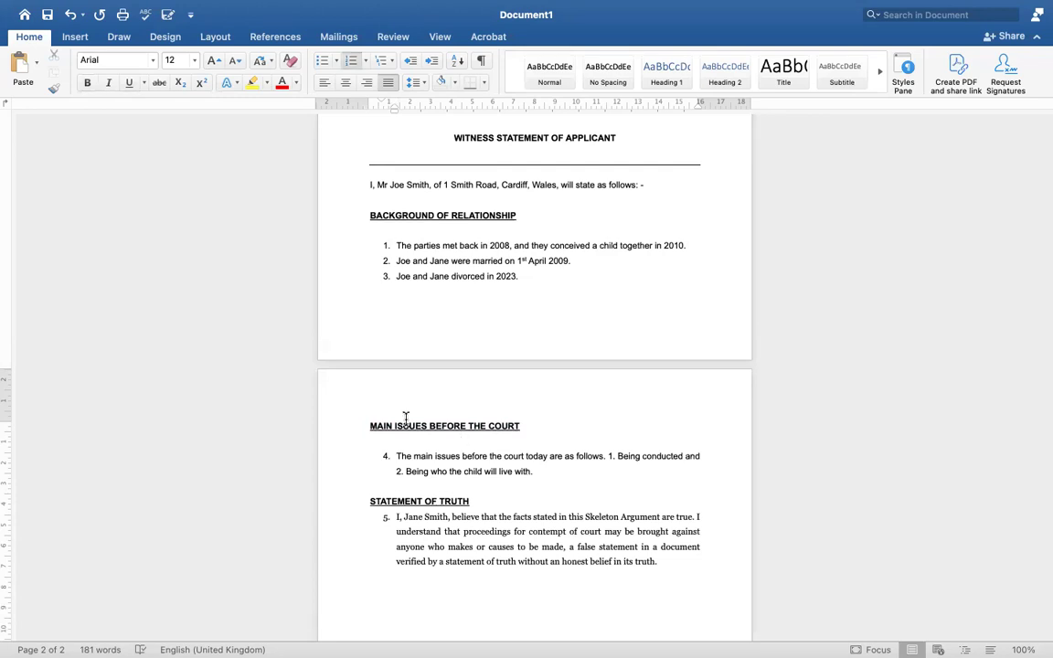
pyautogui.moveTo(369, 426); pyautogui.dragTo(534, 432)
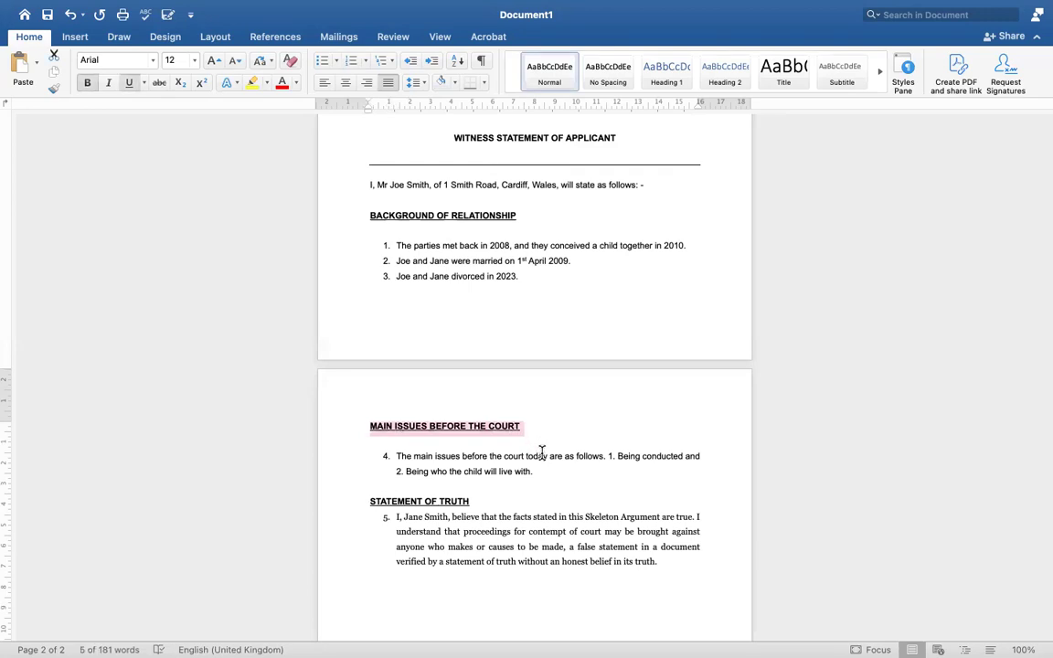
pyautogui.click(543, 469)
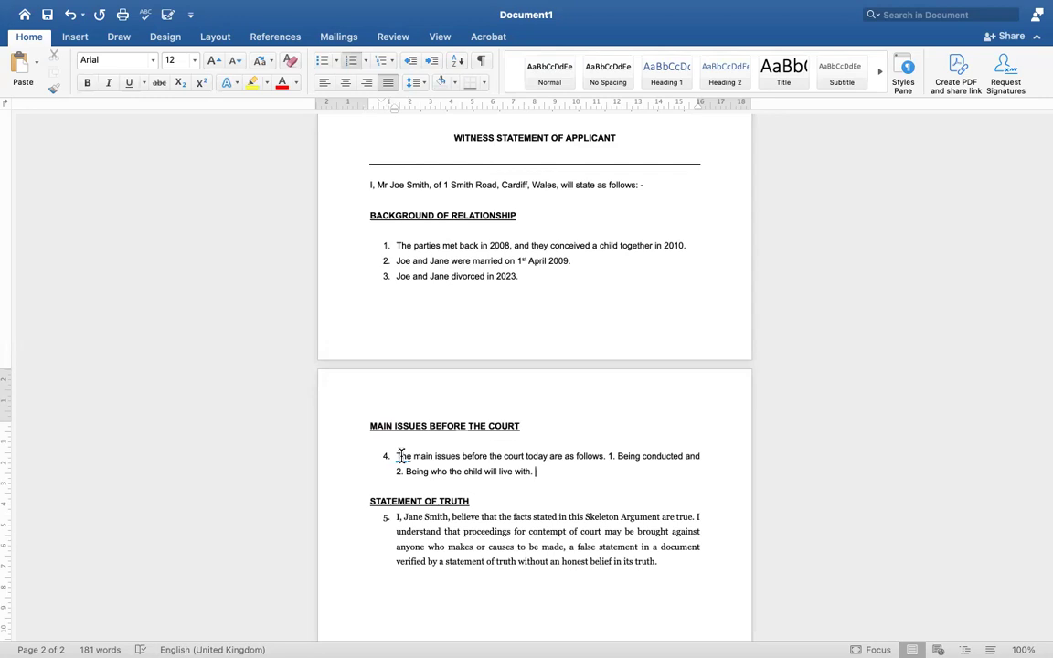
pyautogui.scroll(-2, 402, 455)
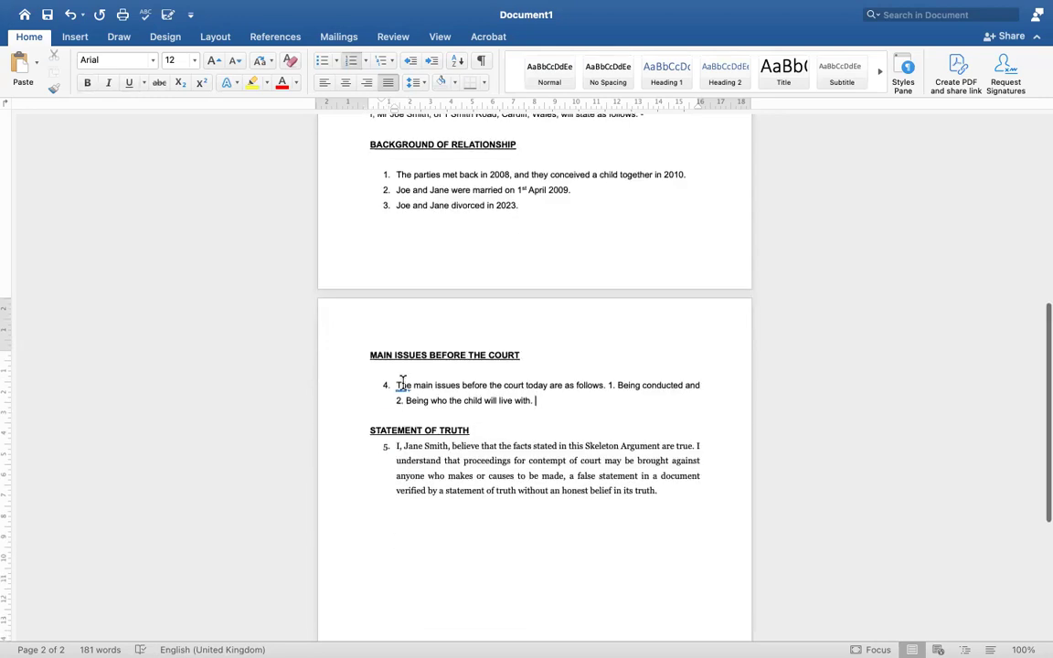
pyautogui.moveTo(399, 385); pyautogui.dragTo(702, 386)
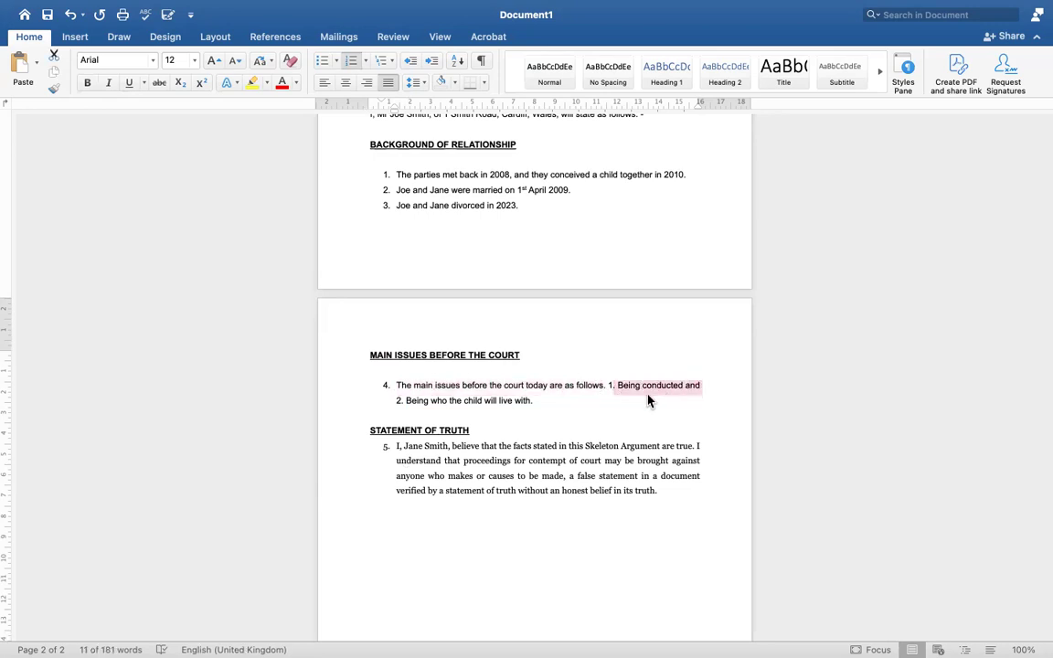
pyautogui.click(537, 406)
pyautogui.moveTo(393, 409); pyautogui.dragTo(544, 402)
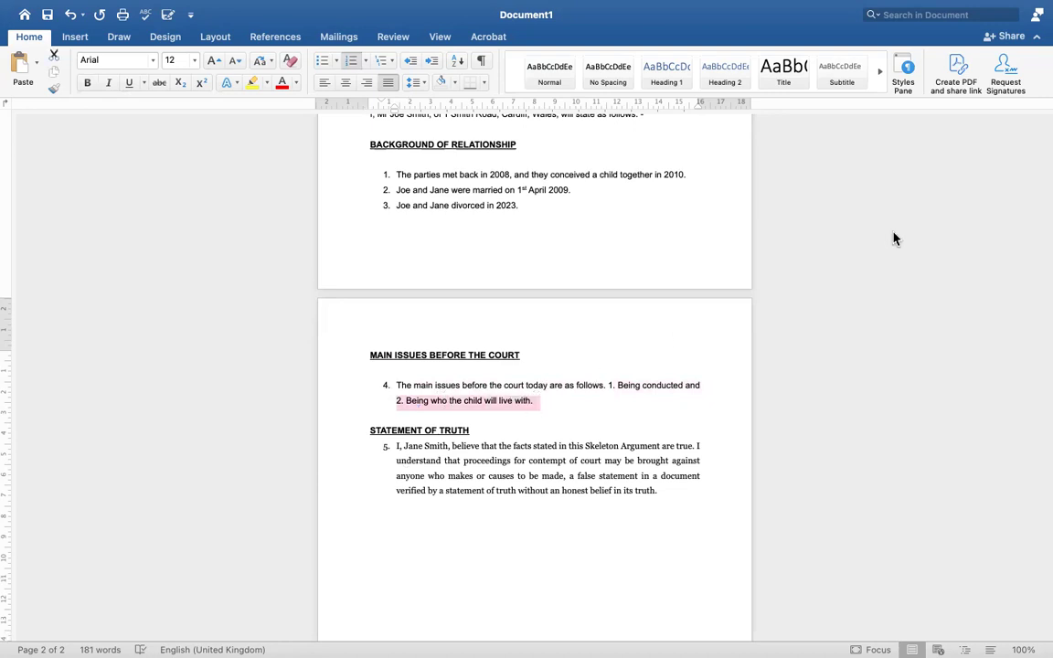
pyautogui.click(577, 385)
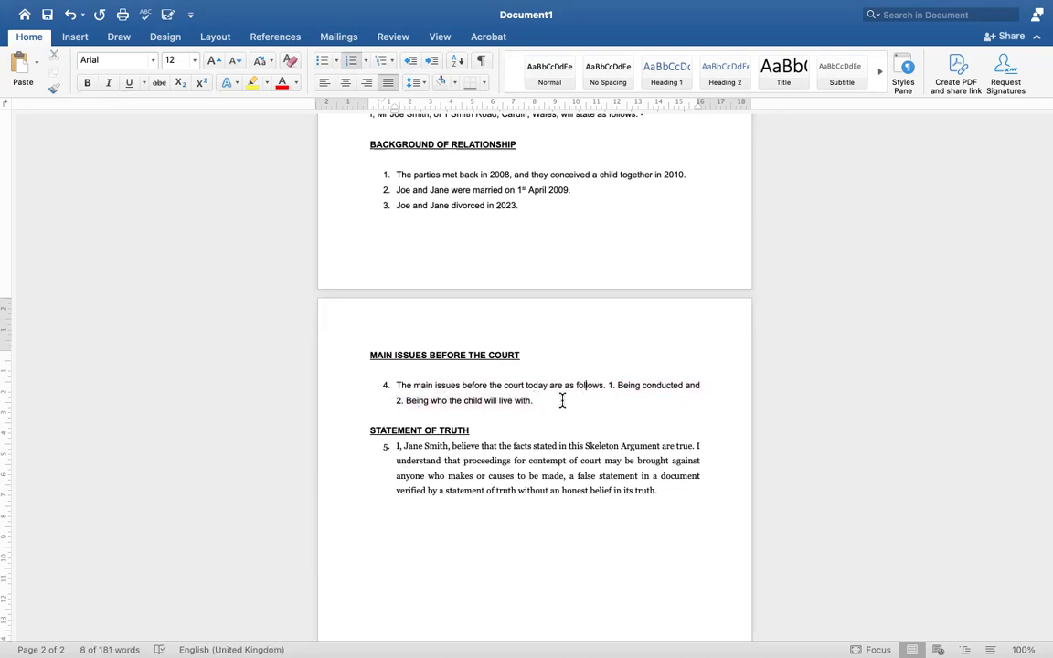
pyautogui.scroll(-2, 542, 402)
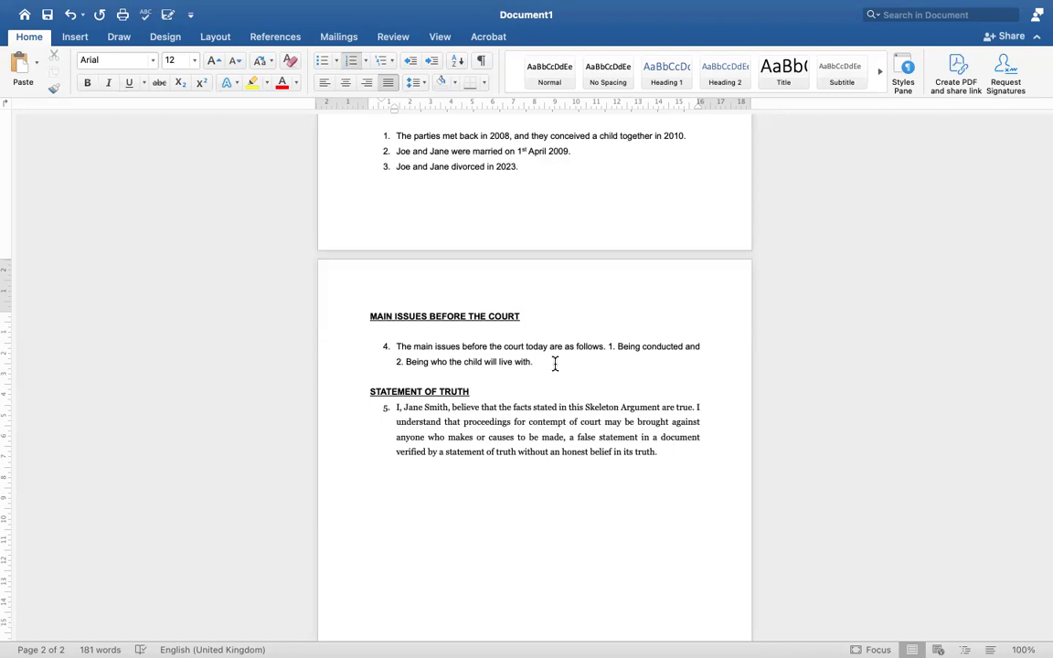
pyautogui.write('The')
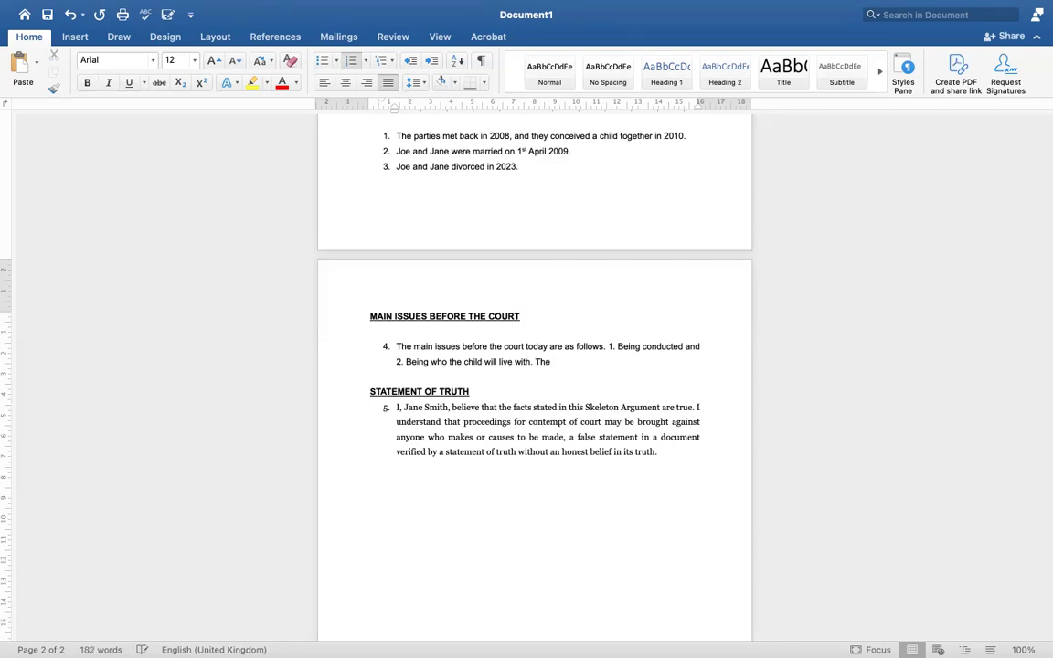
pyautogui.write(' Applicant is seeking an ')
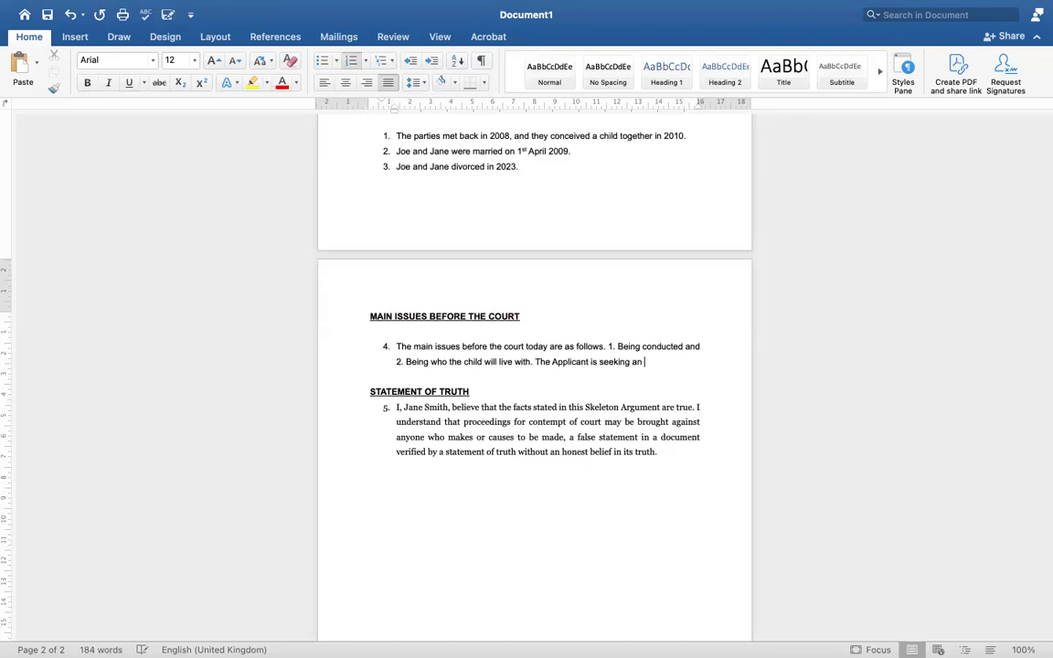
pyautogui.write('order t')
pyautogui.write('ht')
pyautogui.write('t child')
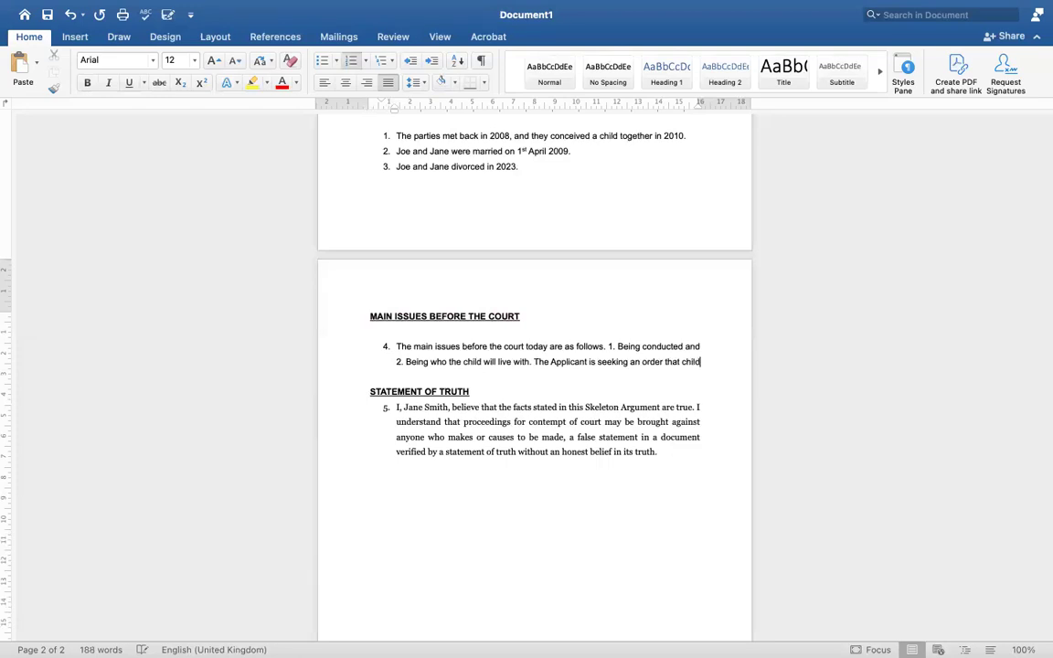
pyautogui.write(' arrangements be shared ')
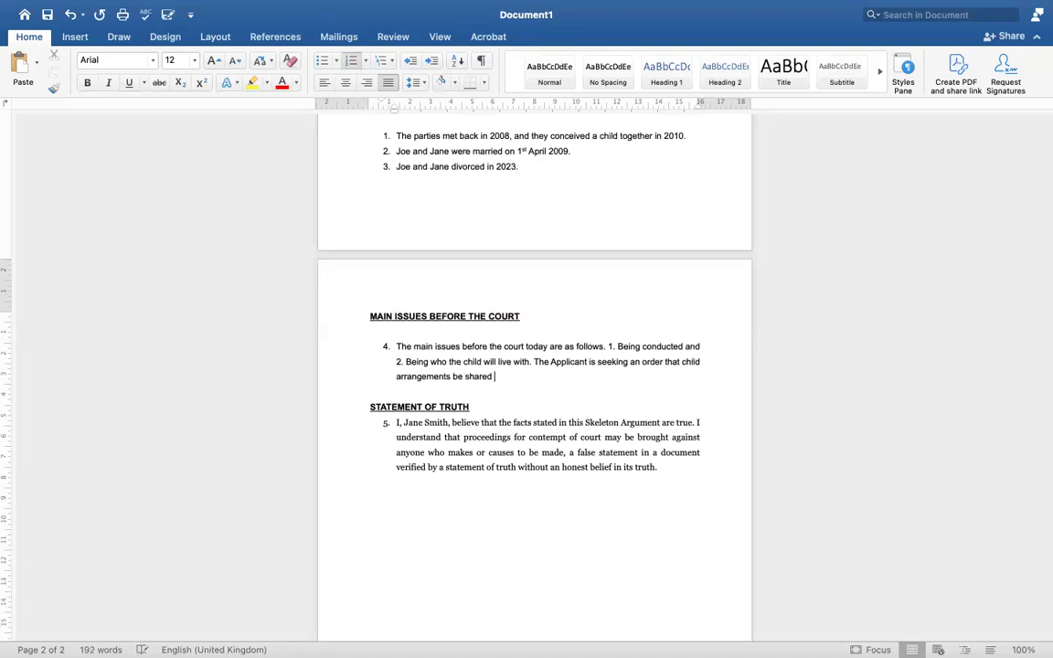
pyautogui.write('50/50.')
pyautogui.moveTo(534, 361); pyautogui.dragTo(538, 382)
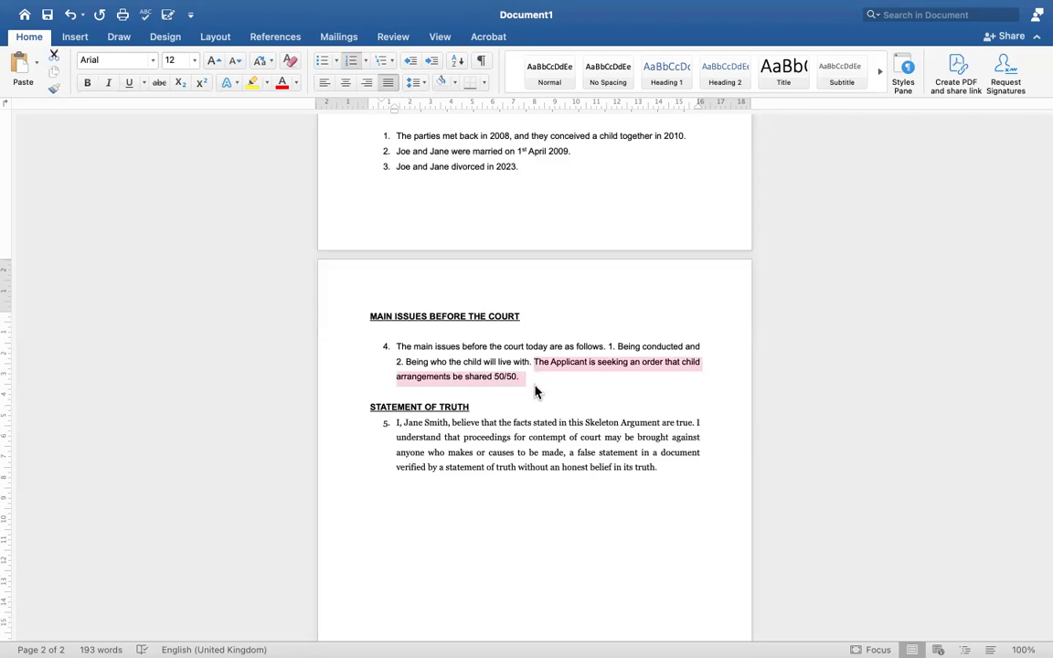
pyautogui.moveTo(364, 312); pyautogui.dragTo(513, 342)
pyautogui.moveTo(513, 344); pyautogui.dragTo(524, 380)
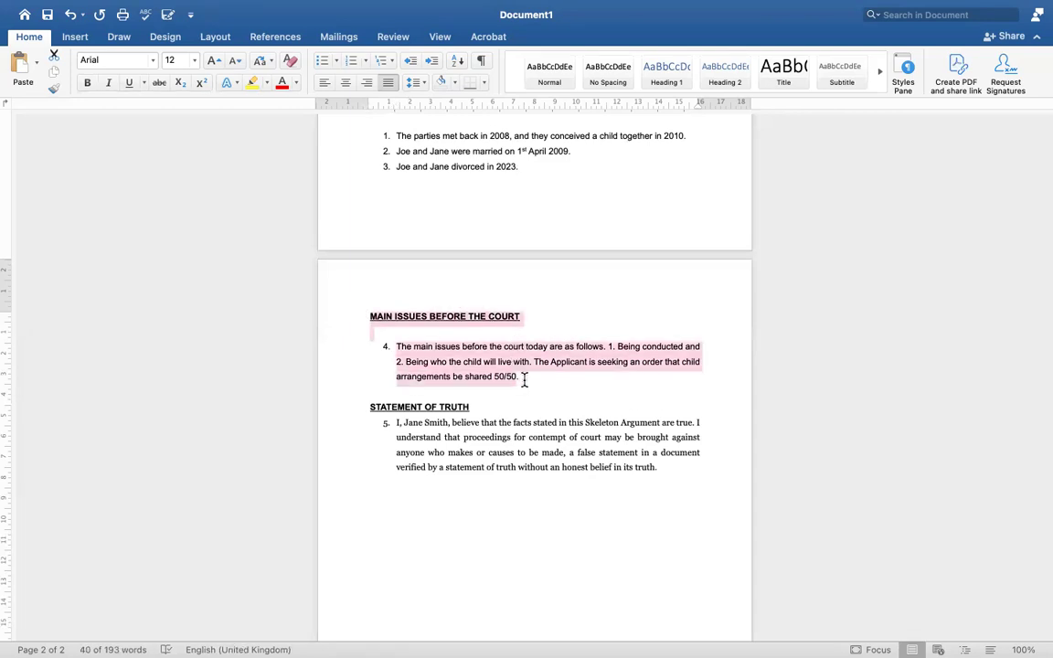
pyautogui.click(524, 381)
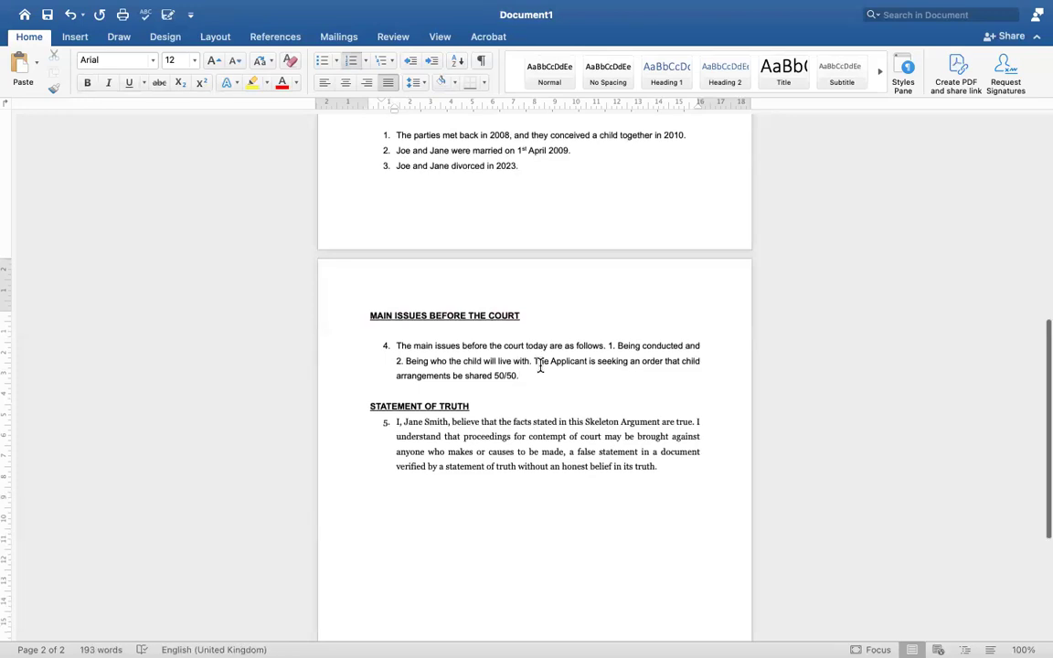
pyautogui.scroll(-1, 540, 363)
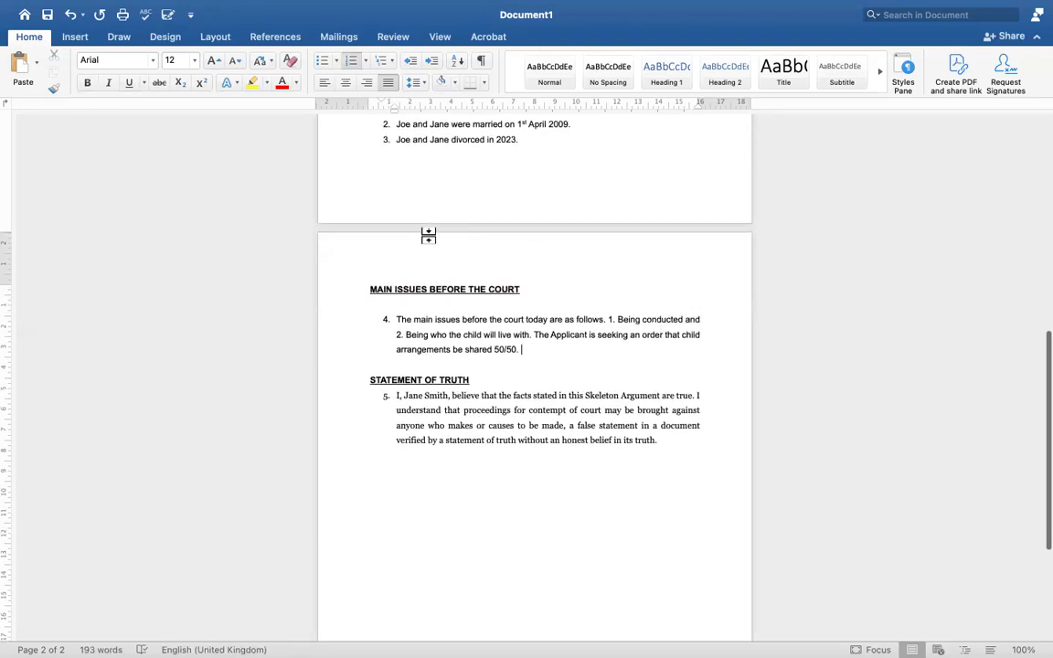
pyautogui.scroll(-1, 426, 242)
pyautogui.scroll(-2, 480, 315)
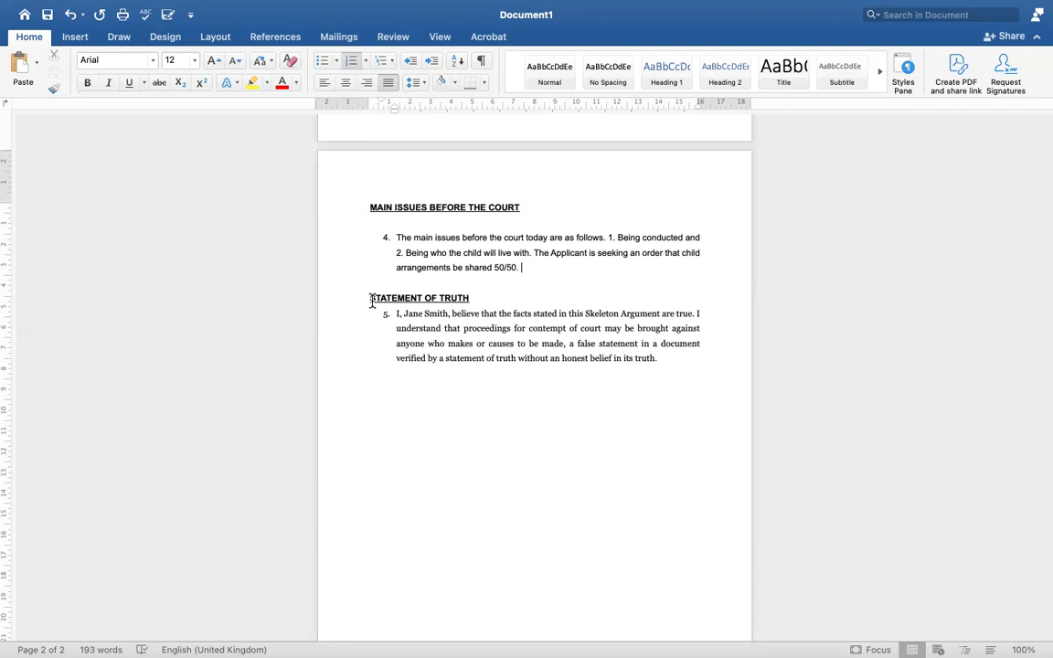
pyautogui.moveTo(369, 298); pyautogui.dragTo(507, 307)
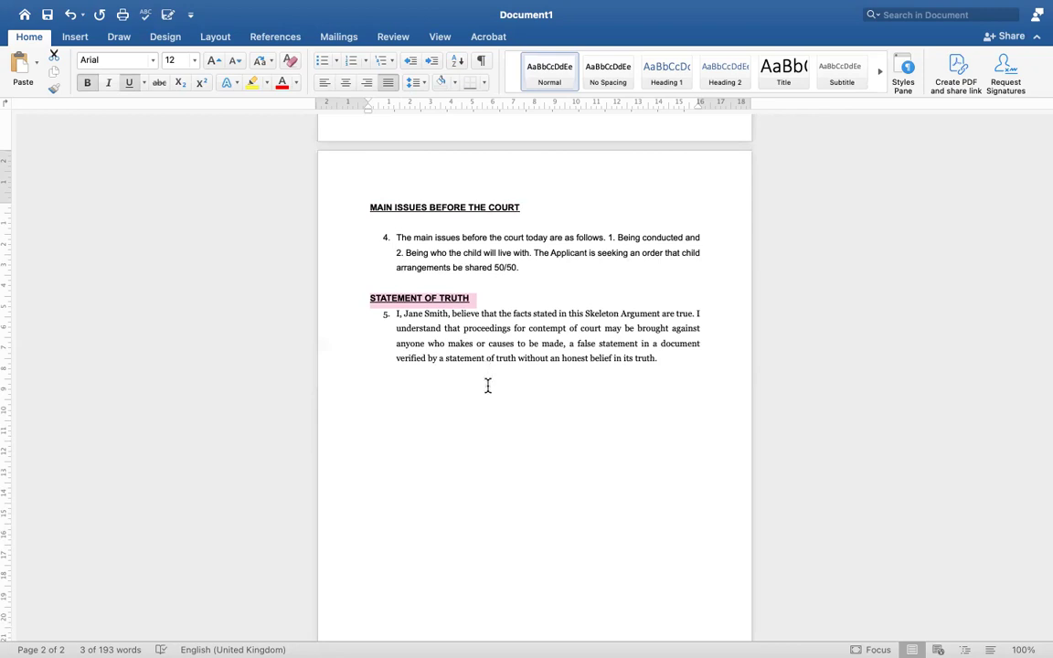
pyautogui.click(487, 385)
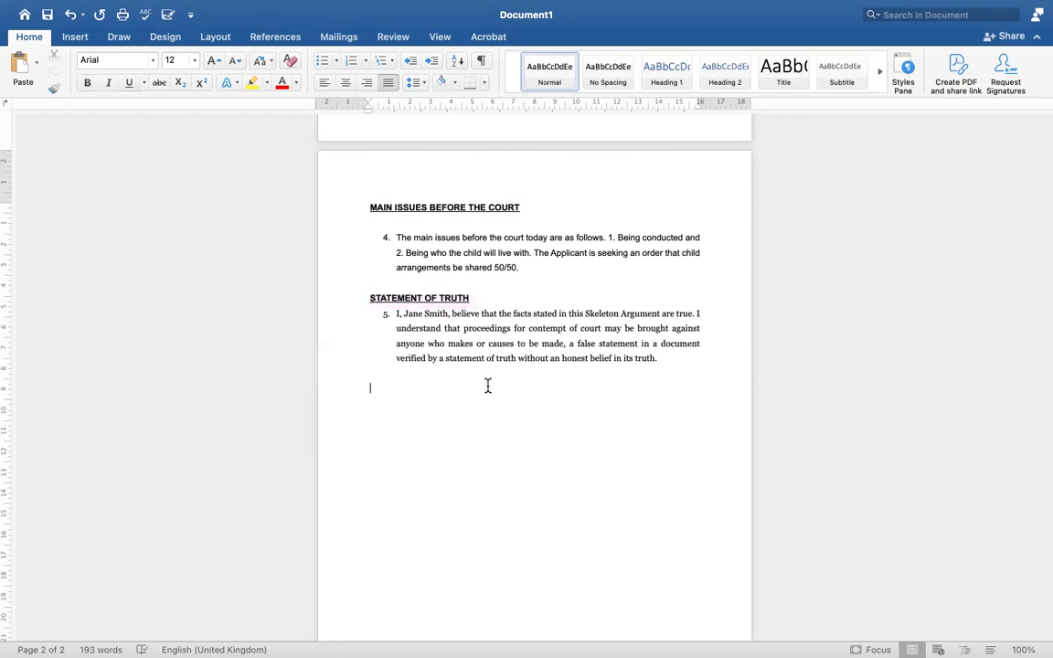
pyautogui.moveTo(395, 315); pyautogui.dragTo(659, 367)
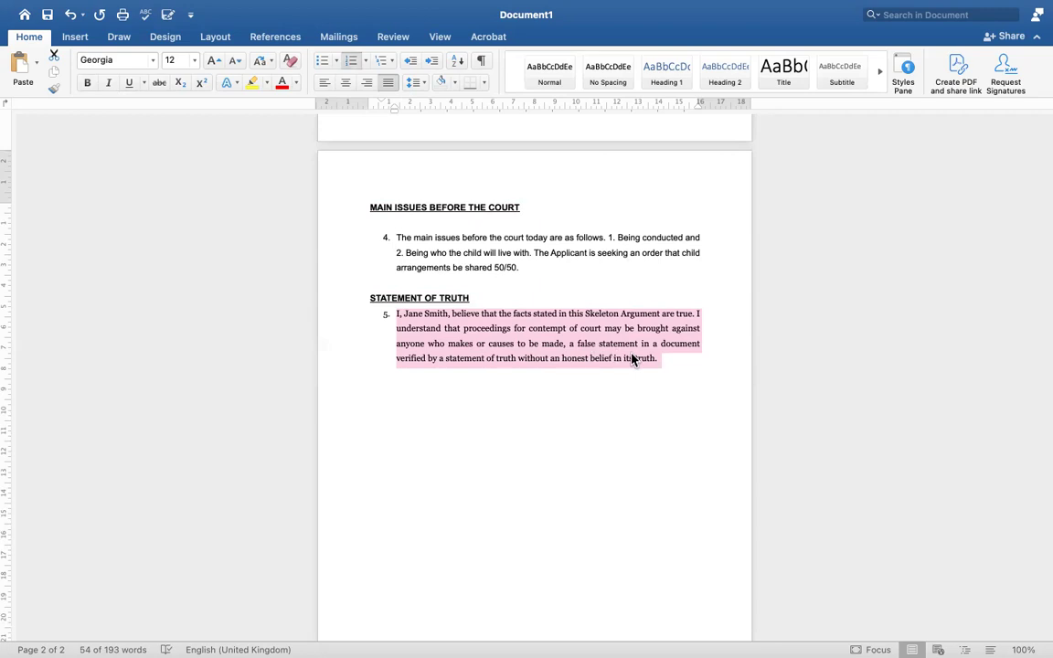
pyautogui.click(551, 384)
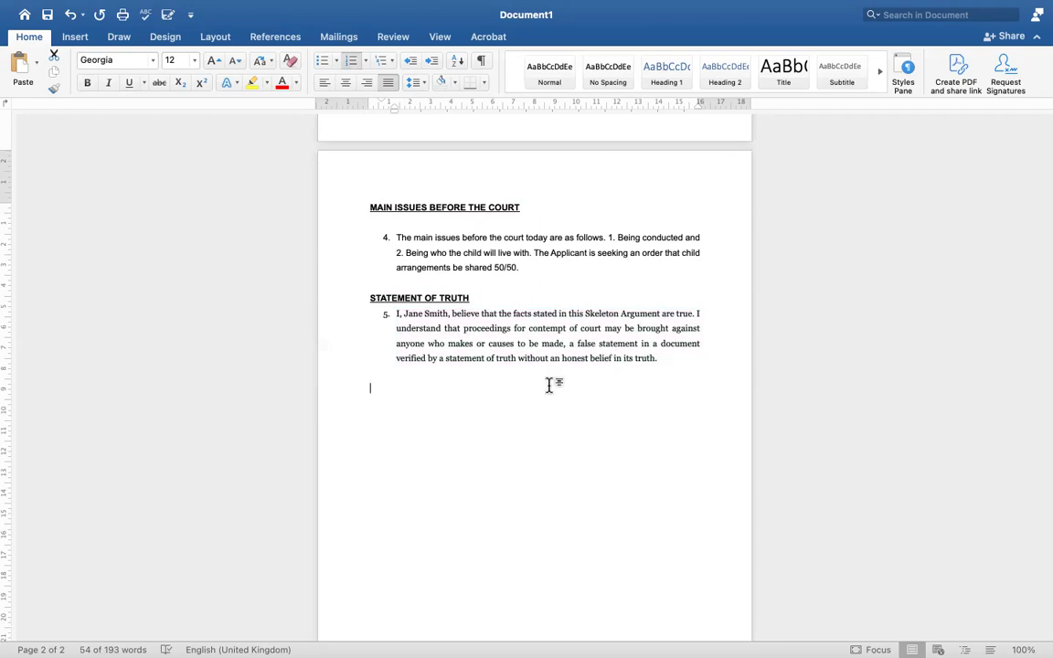
pyautogui.moveTo(404, 316); pyautogui.dragTo(448, 316)
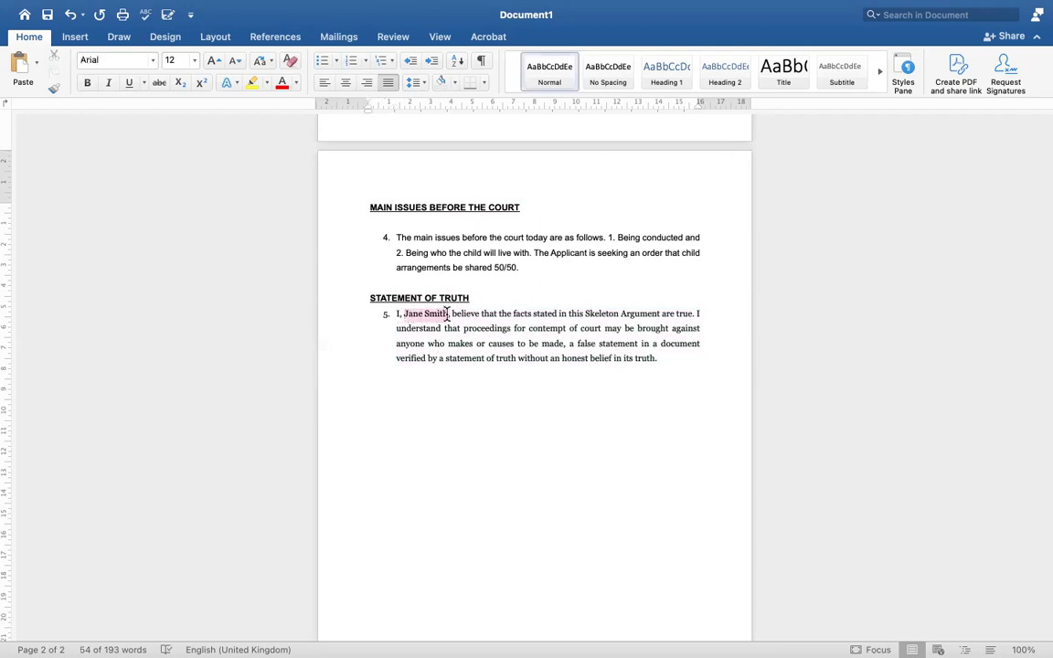
pyautogui.click(440, 362)
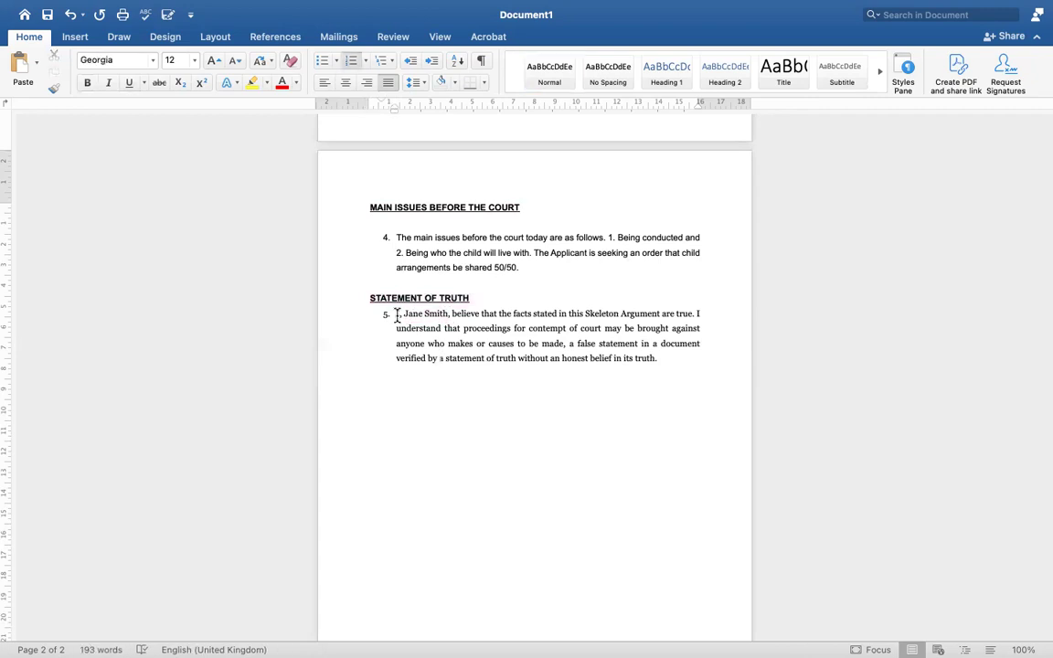
pyautogui.moveTo(405, 316); pyautogui.dragTo(448, 317)
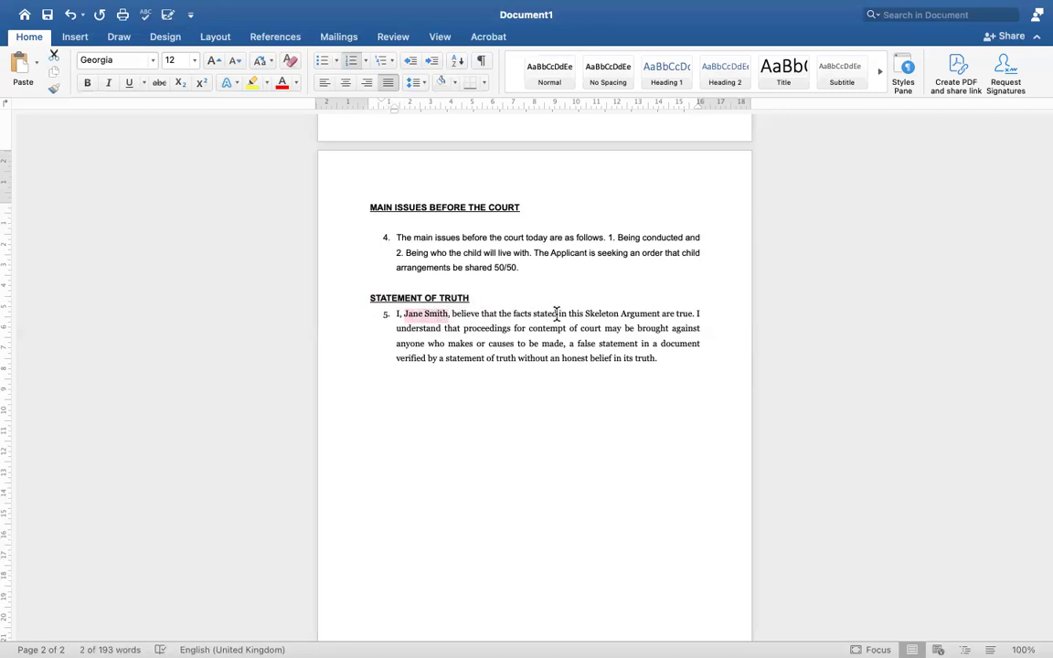
pyautogui.moveTo(586, 314); pyautogui.dragTo(646, 314)
# Overwrite 'Skeleton Argument' in paragraph 5 with 'Witness Statement'
pyautogui.write('Witness S')
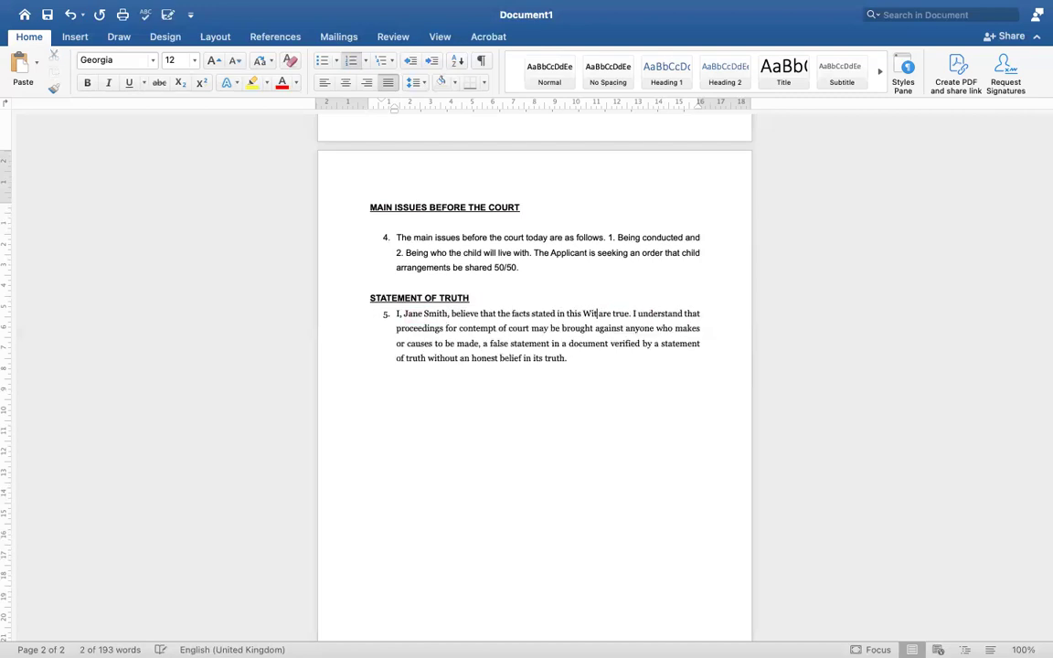
pyautogui.write('Tatement')
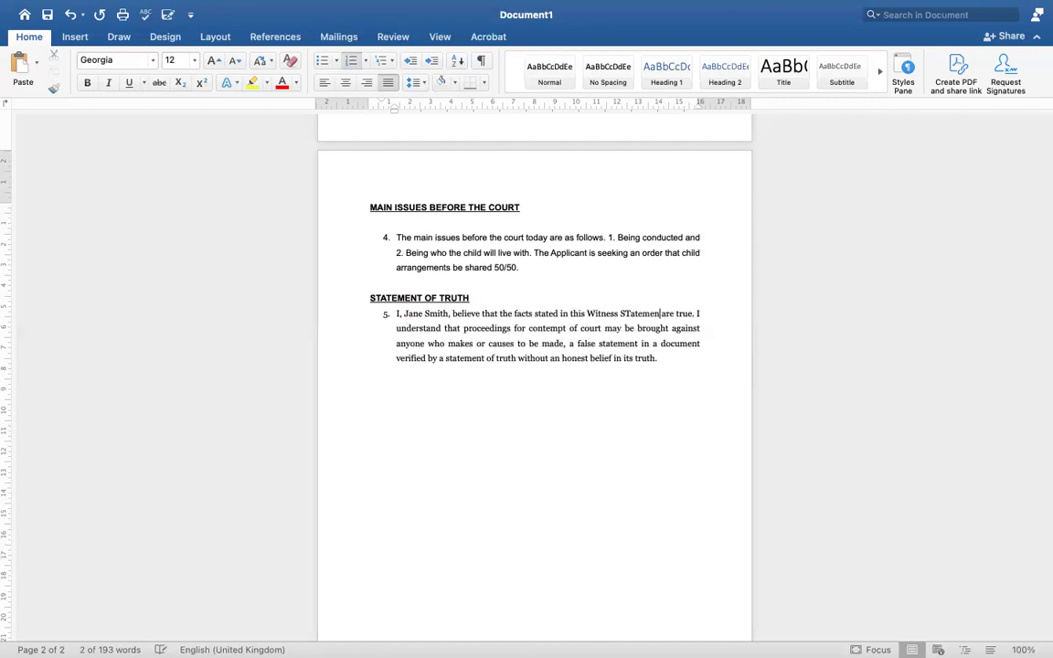
pyautogui.press('BackSpace')
pyautogui.press('BackSpace')
pyautogui.press('BackSpace')
pyautogui.press('BackSpace')
pyautogui.press('BackSpace')
pyautogui.press('BackSpace')
pyautogui.press('BackSpace')
pyautogui.press('BackSpace')
pyautogui.write('tatement')
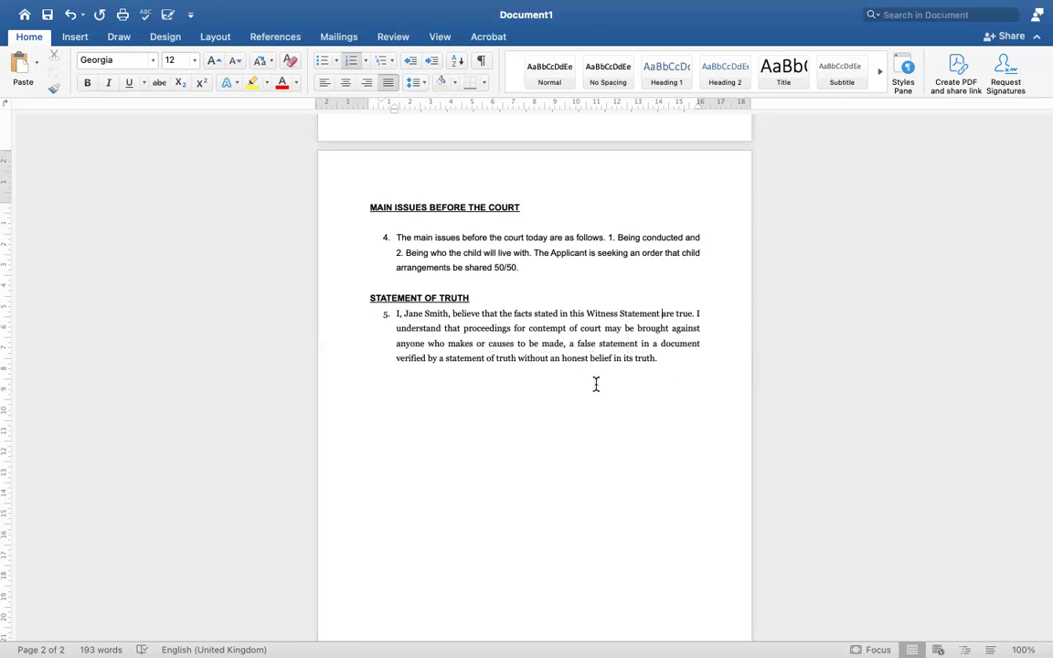
# Add a right-aligned signatory name and a 'Date: 1st December 2023' line below paragraph 5
pyautogui.click(670, 360)
pyautogui.press('Return')
pyautogui.press('Return')
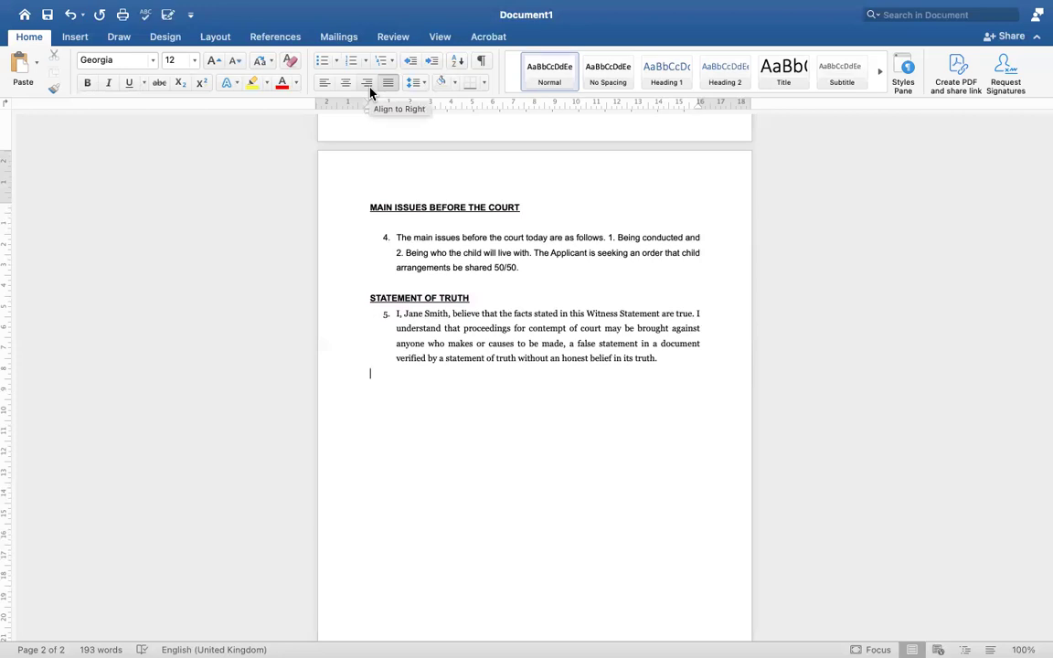
pyautogui.click(371, 92)
pyautogui.press('Return')
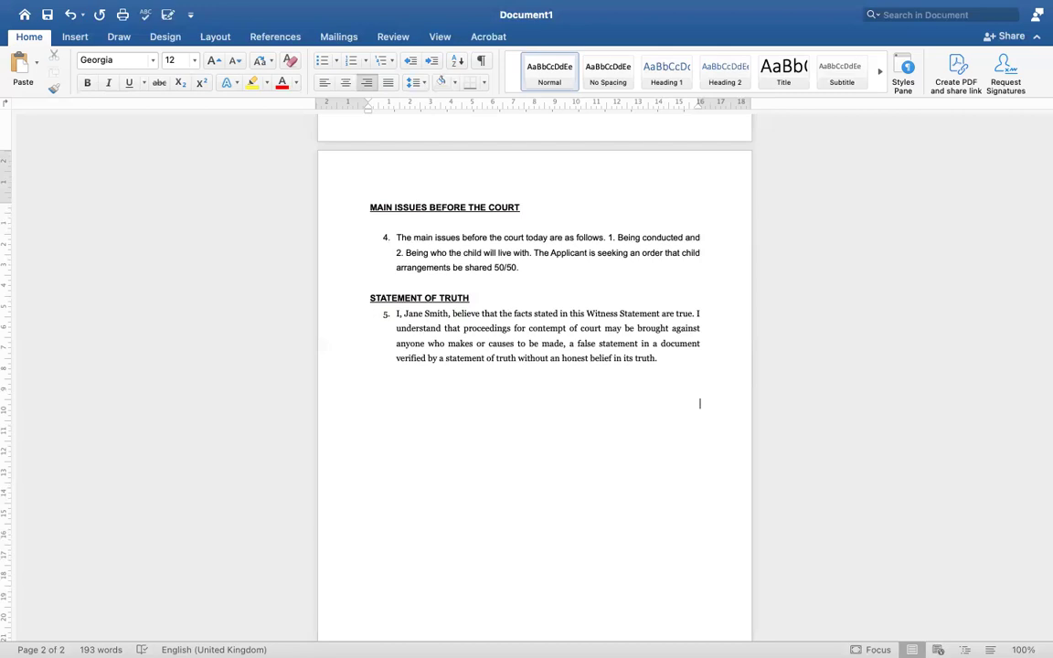
pyautogui.write('Jane Smith')
pyautogui.press('Return')
pyautogui.press('Return')
pyautogui.press('Return')
pyautogui.write('Date: 1st Decemb')
pyautogui.press('Return')
pyautogui.write('2023')
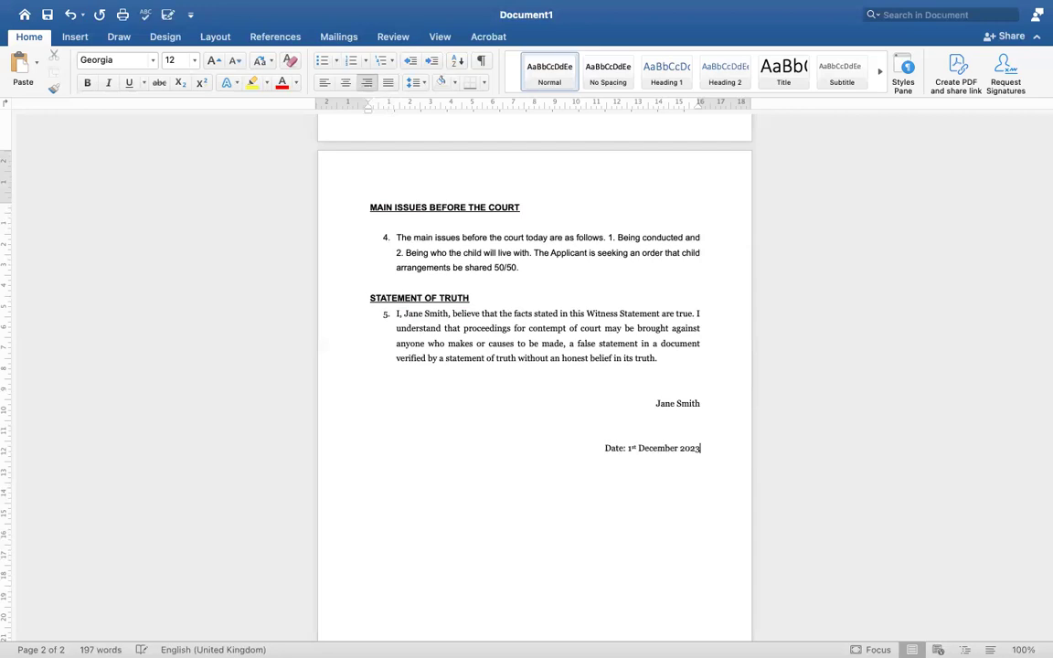
pyautogui.click(656, 418)
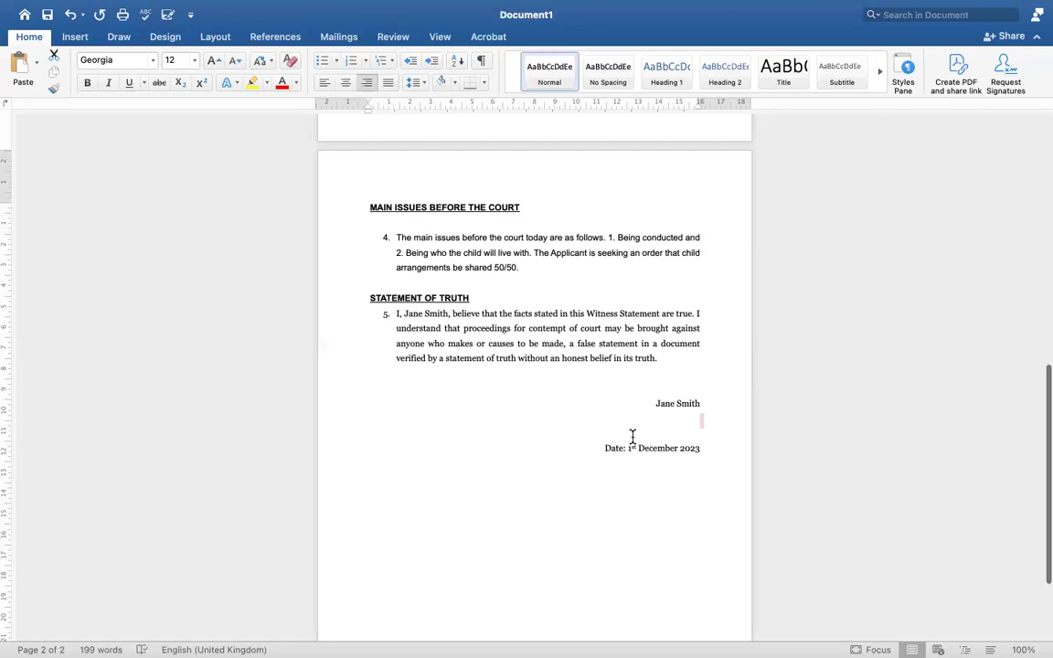
pyautogui.scroll(10, 631, 437)
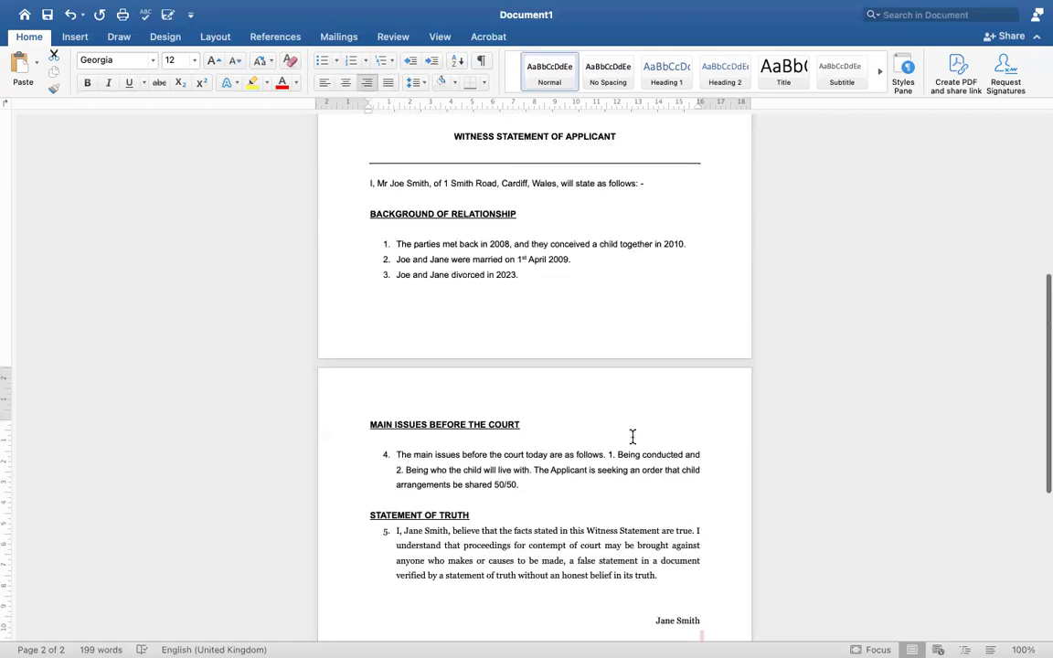
pyautogui.scroll(-7, 632, 437)
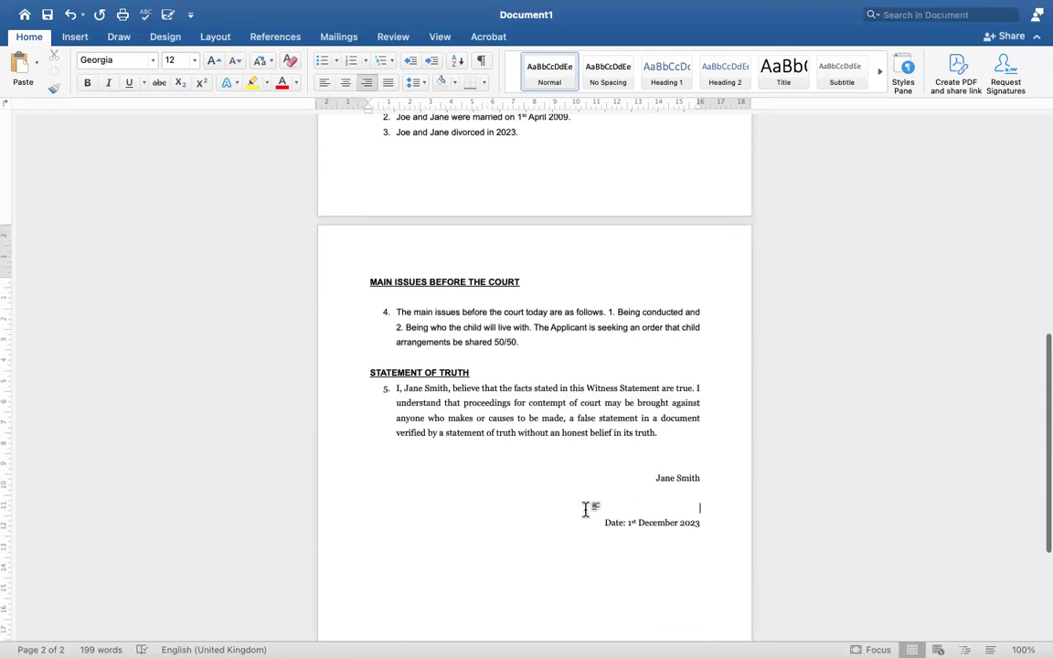
pyautogui.scroll(-2, 592, 509)
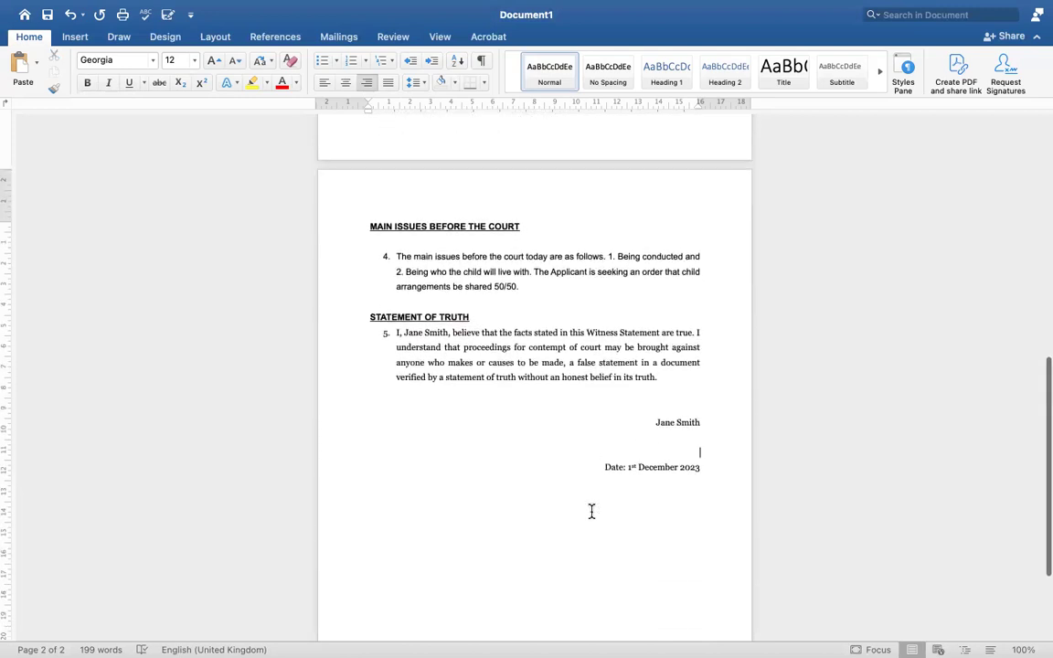
pyautogui.scroll(6, 592, 510)
pyautogui.scroll(14, 592, 510)
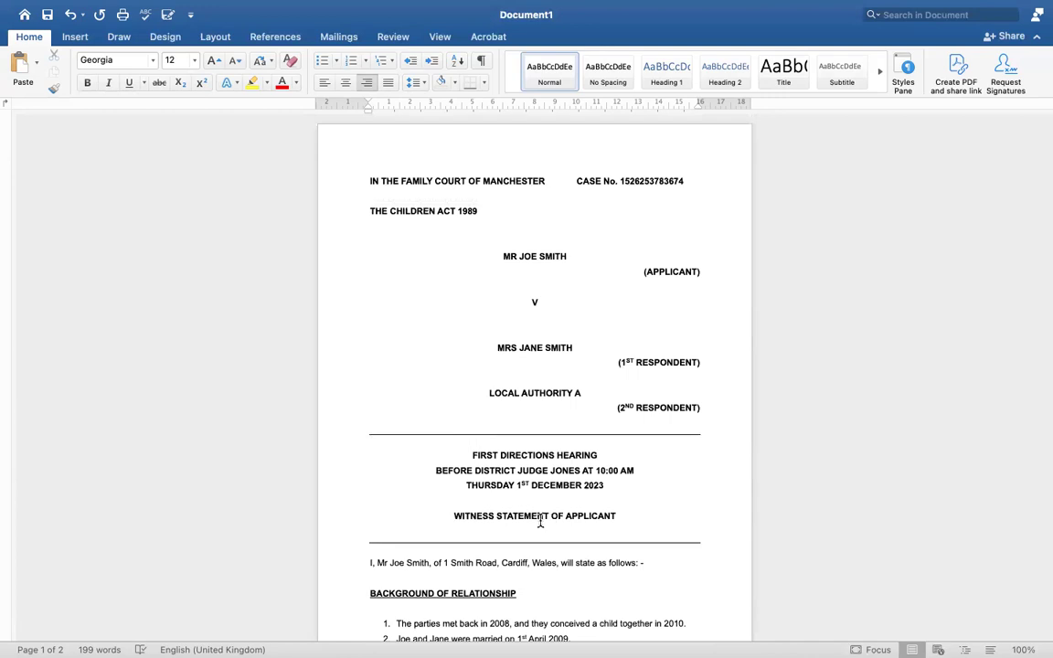
pyautogui.scroll(-6, 540, 520)
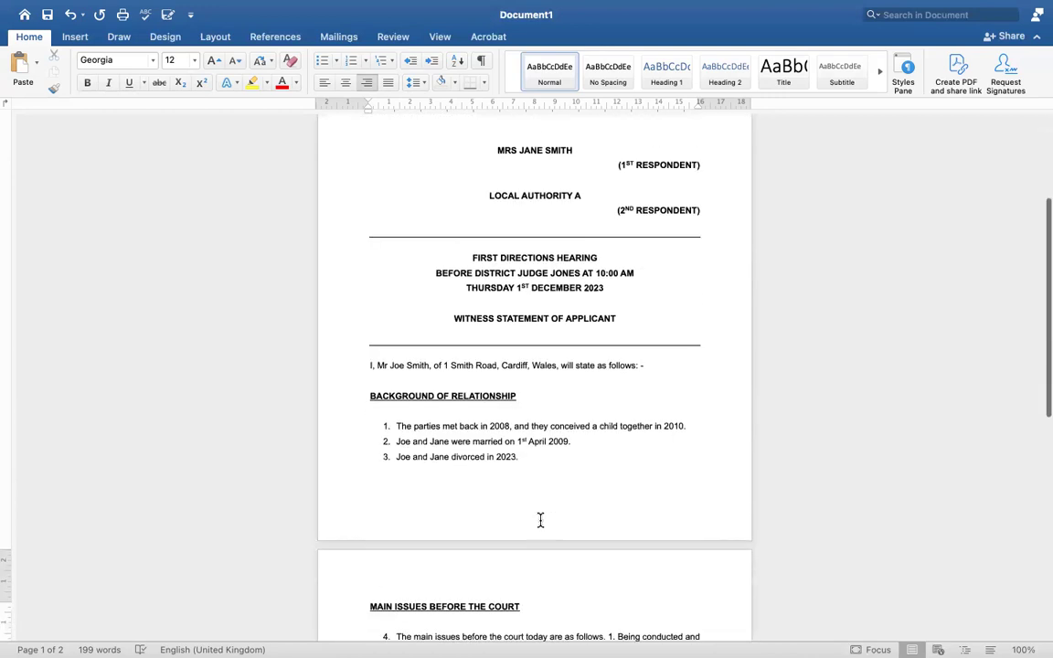
pyautogui.scroll(-8, 540, 520)
pyautogui.scroll(-4, 540, 520)
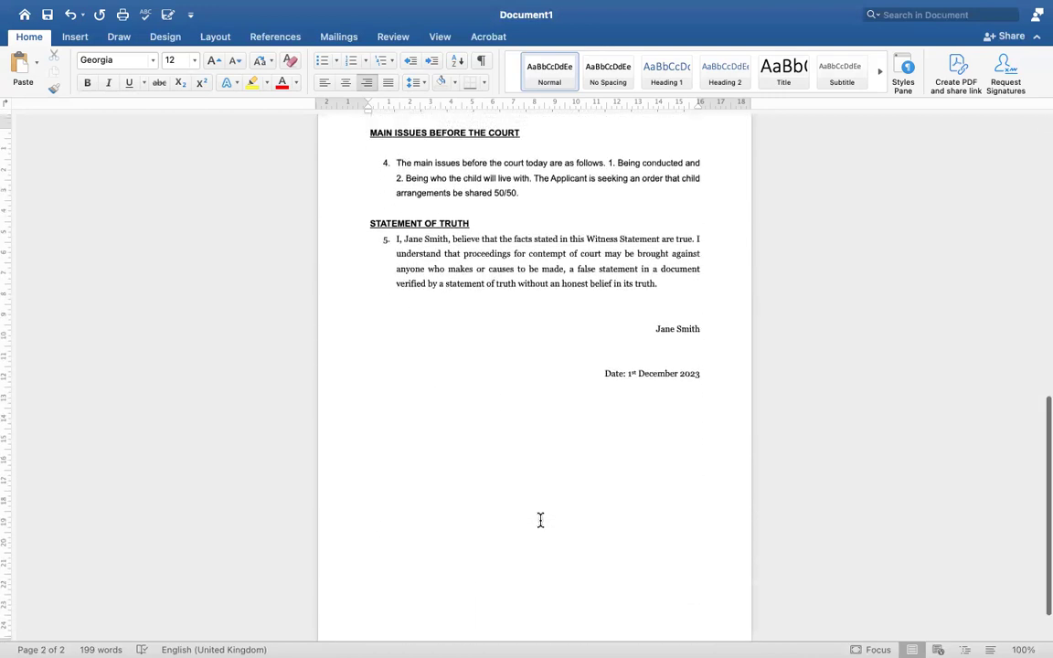
pyautogui.scroll(4, 541, 520)
pyautogui.scroll(1, 540, 520)
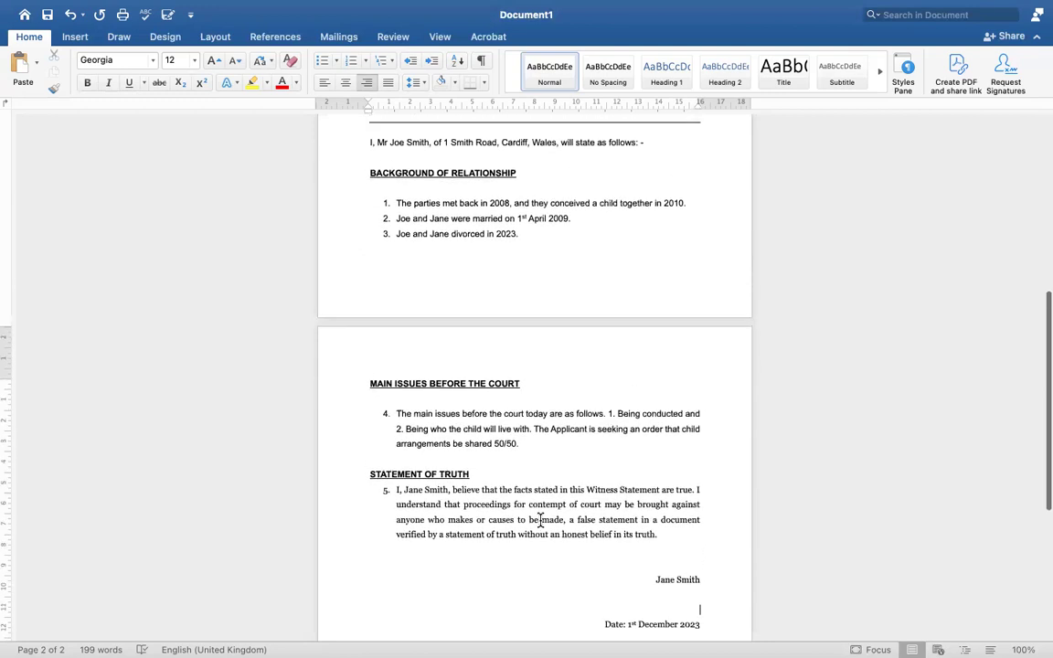
pyautogui.scroll(2, 540, 521)
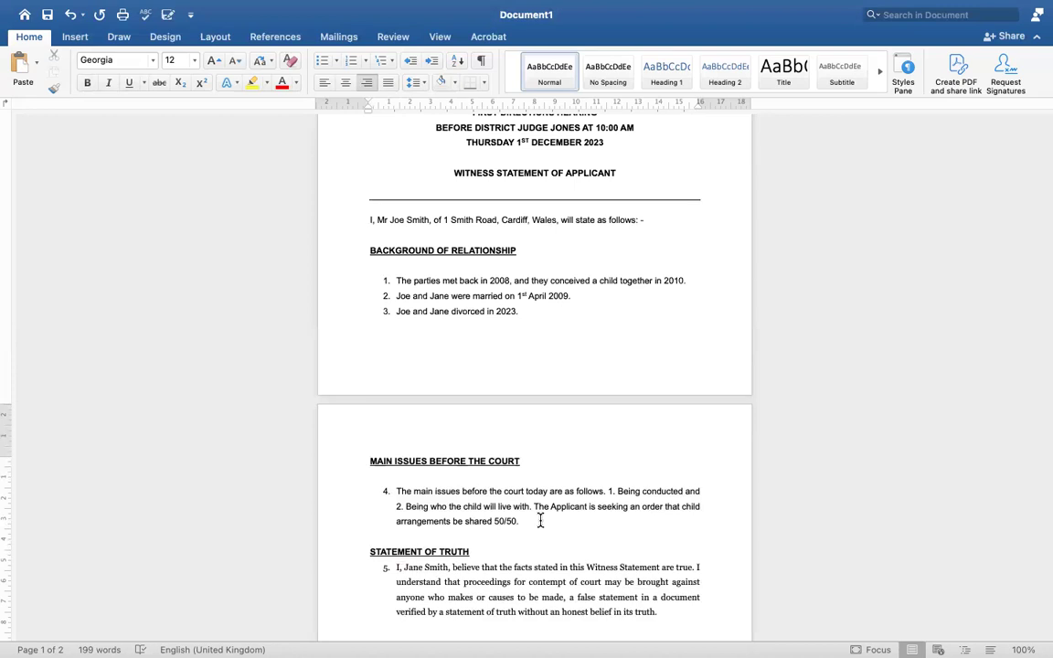
pyautogui.scroll(1, 540, 520)
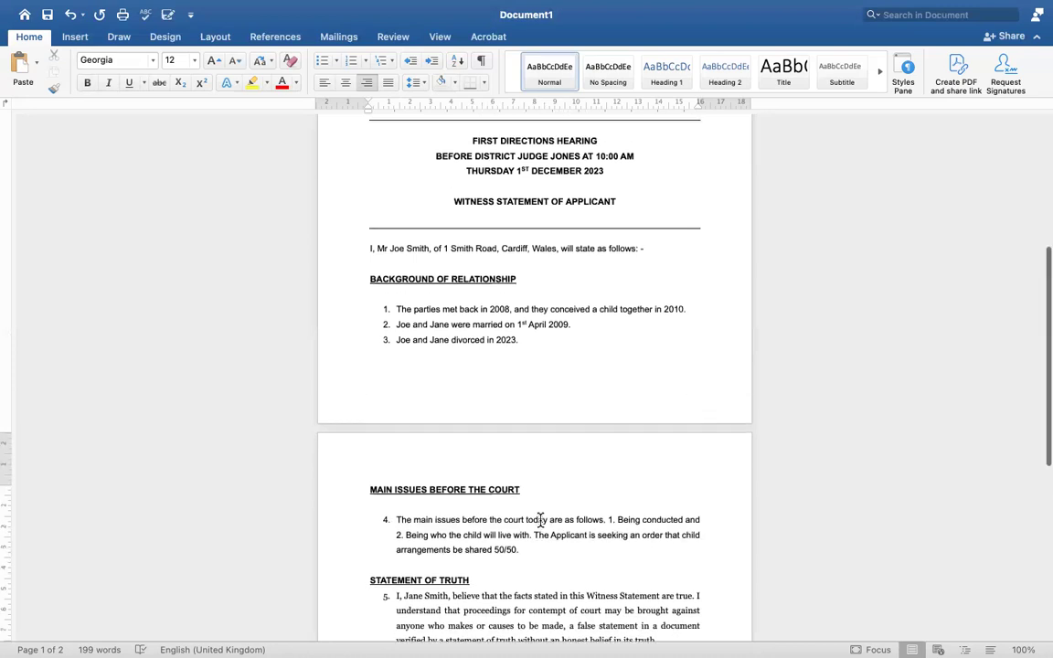
pyautogui.scroll(-1, 540, 520)
pyautogui.scroll(-2, 540, 520)
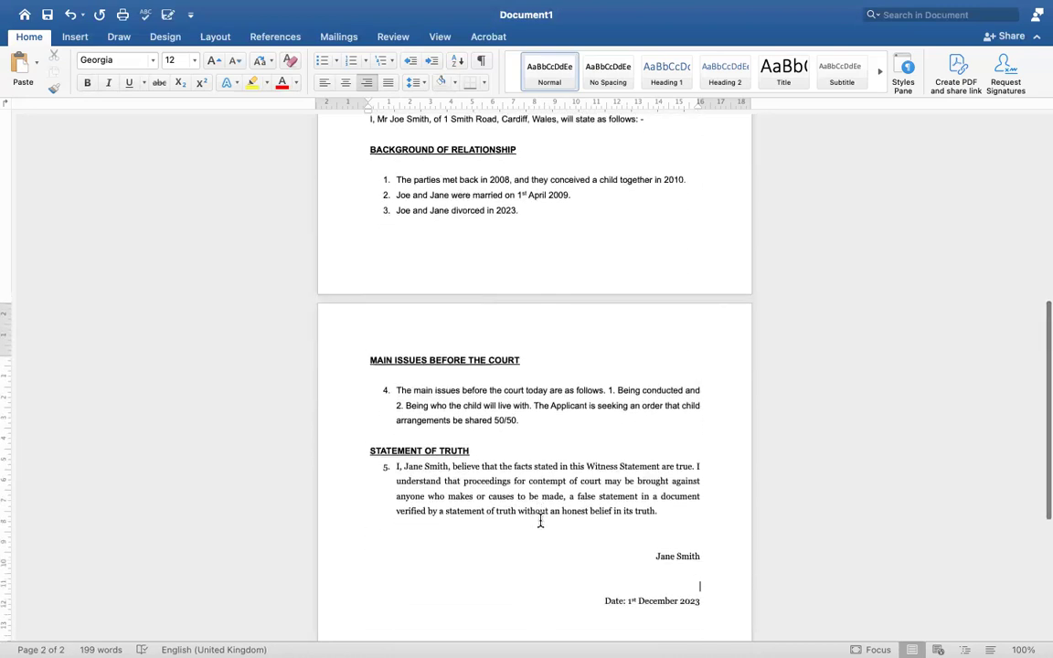
pyautogui.scroll(2, 540, 520)
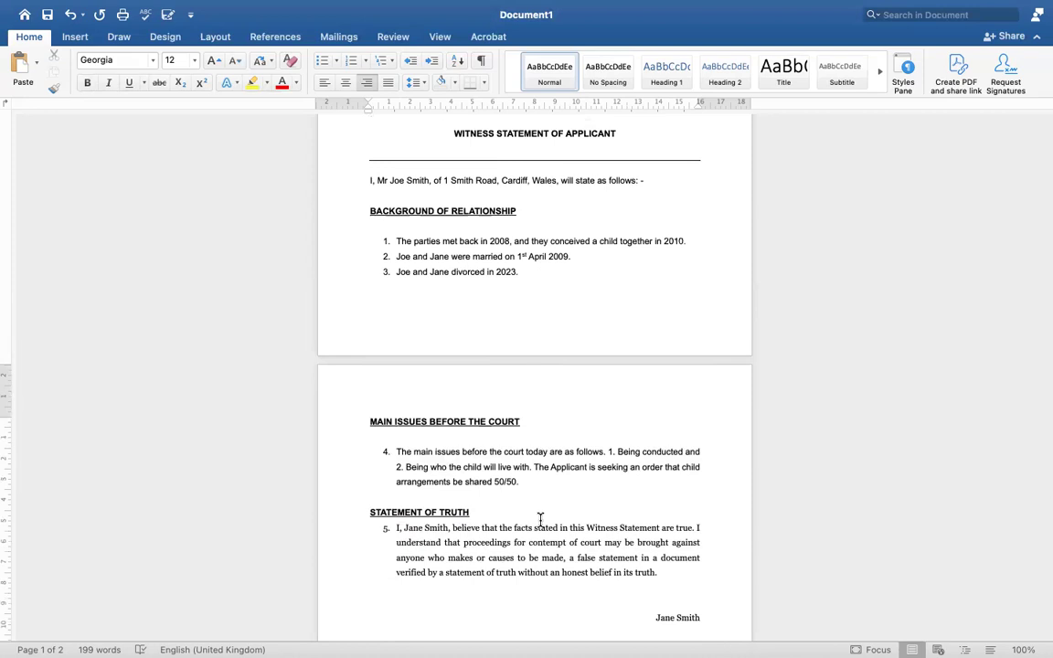
pyautogui.scroll(3, 540, 520)
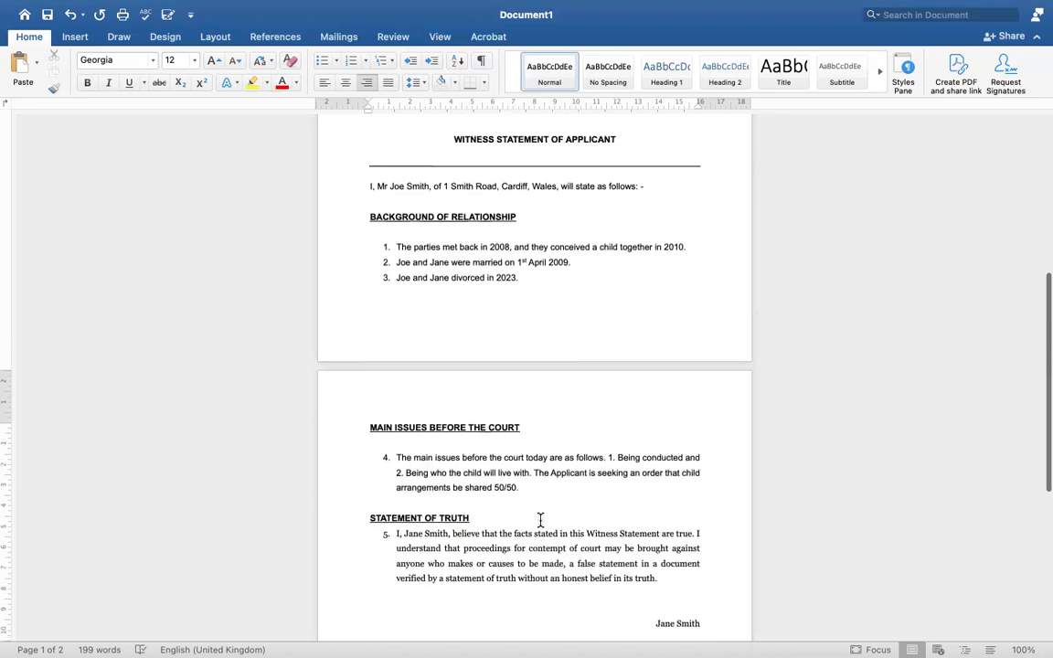
pyautogui.scroll(-6, 540, 520)
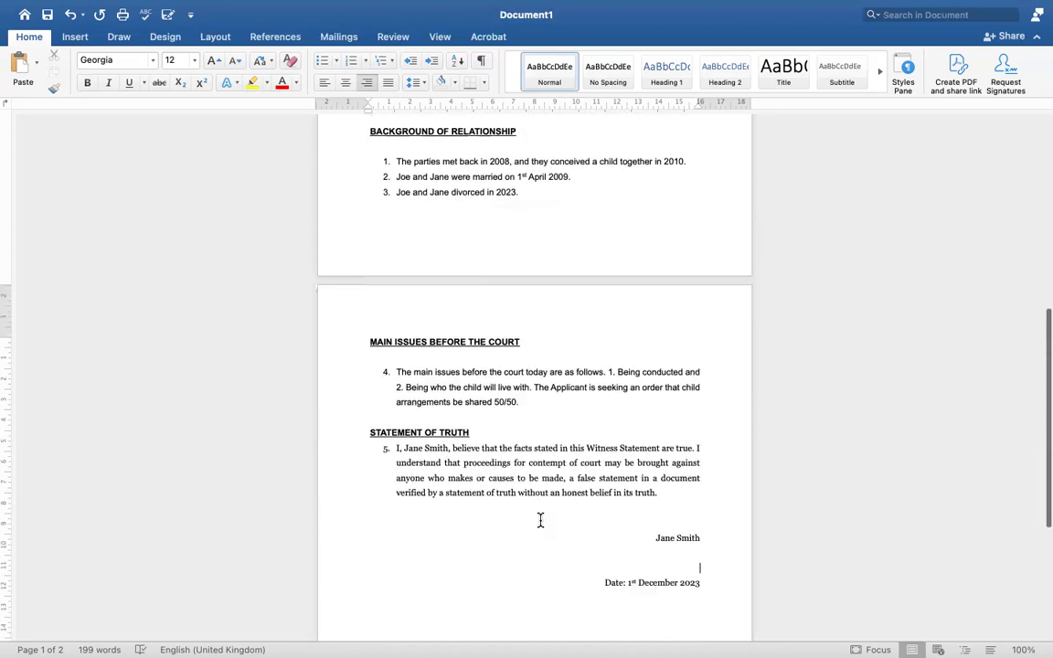
pyautogui.scroll(3, 657, 514)
pyautogui.scroll(14, 652, 510)
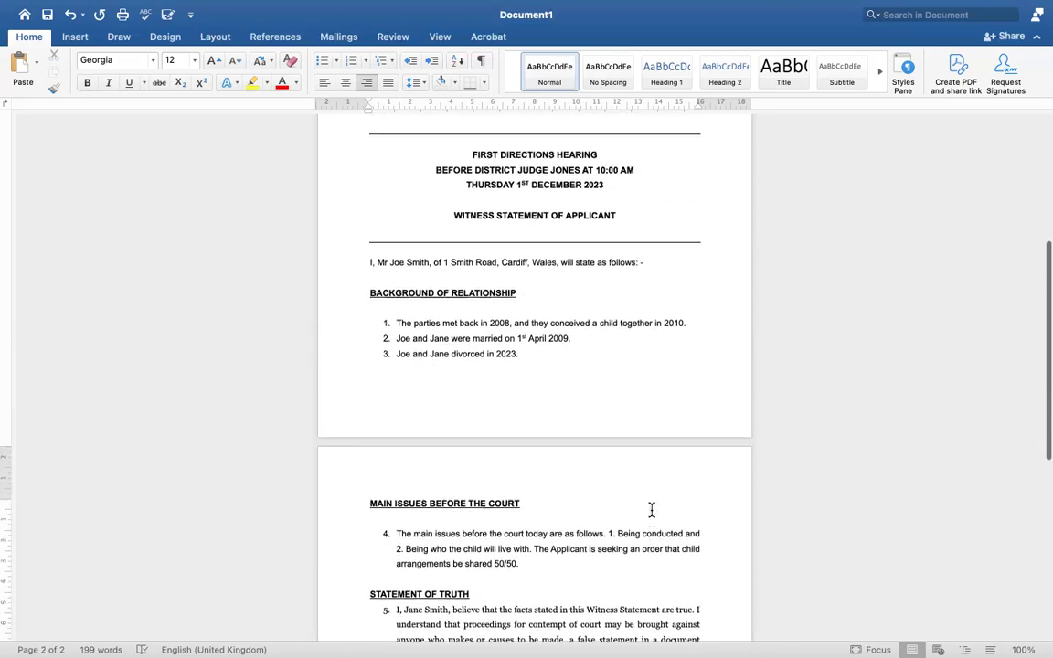
pyautogui.scroll(-20, 651, 509)
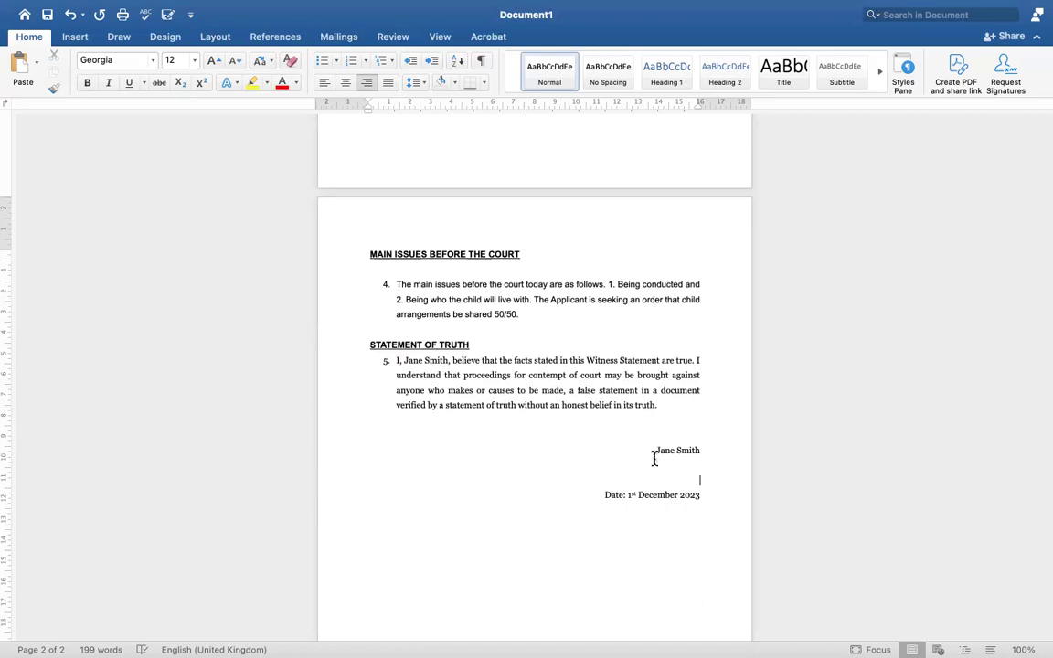
pyautogui.scroll(2, 645, 420)
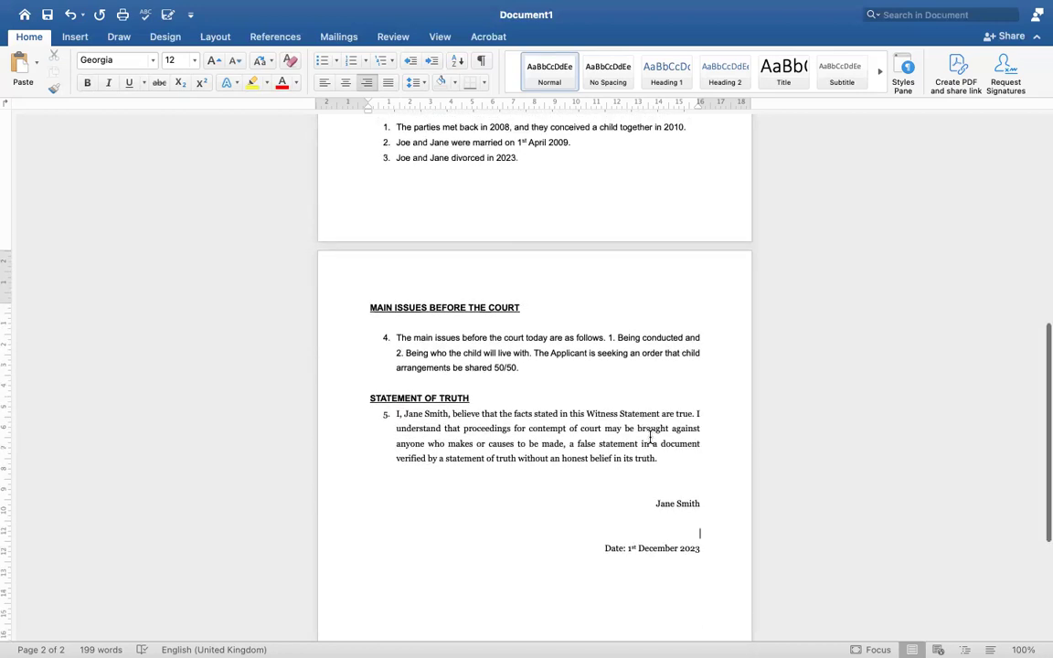
pyautogui.moveTo(399, 413); pyautogui.dragTo(700, 461)
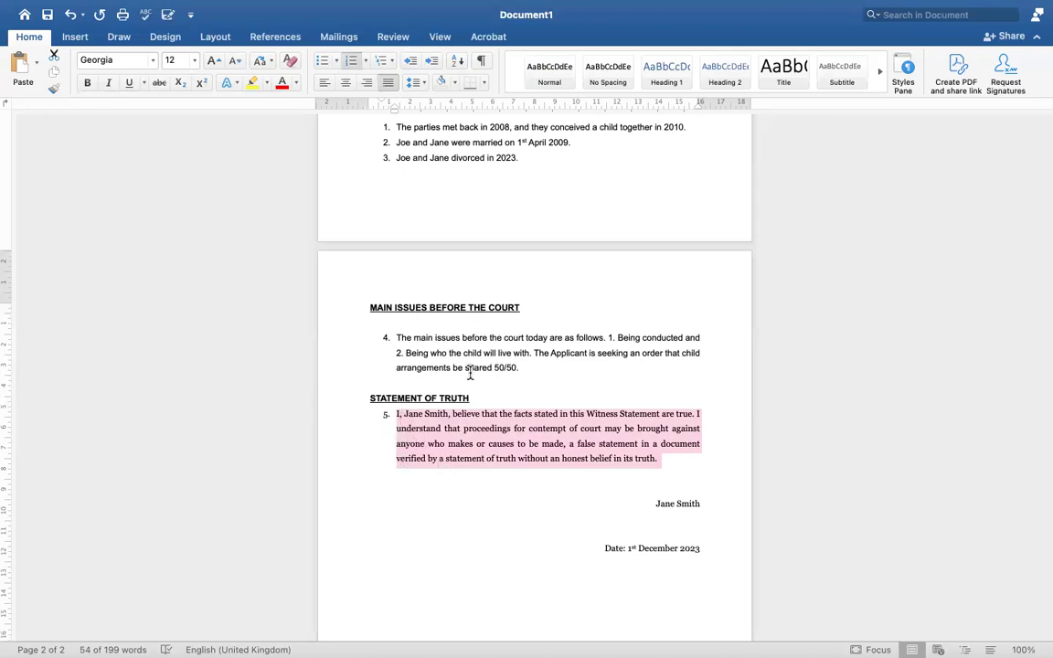
pyautogui.scroll(5, 470, 373)
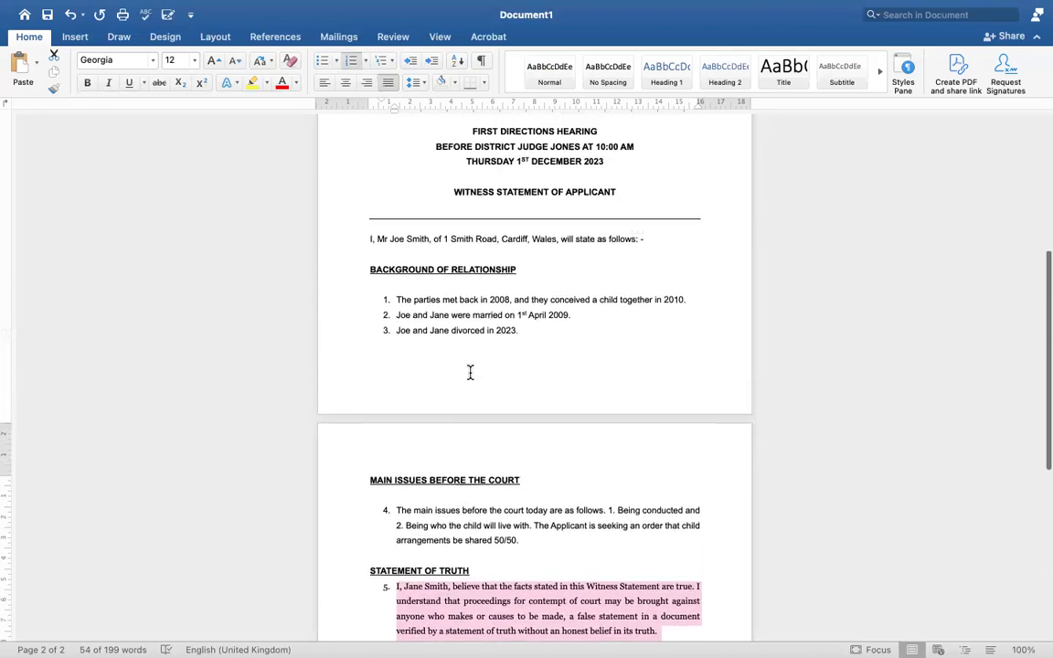
pyautogui.scroll(-4, 457, 371)
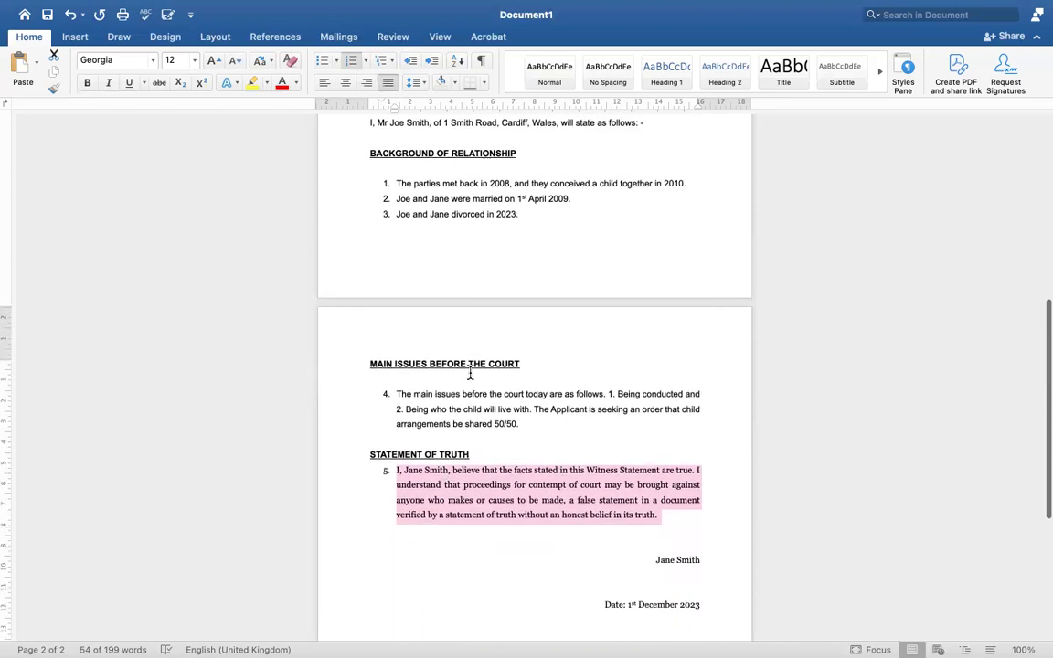
pyautogui.click(478, 418)
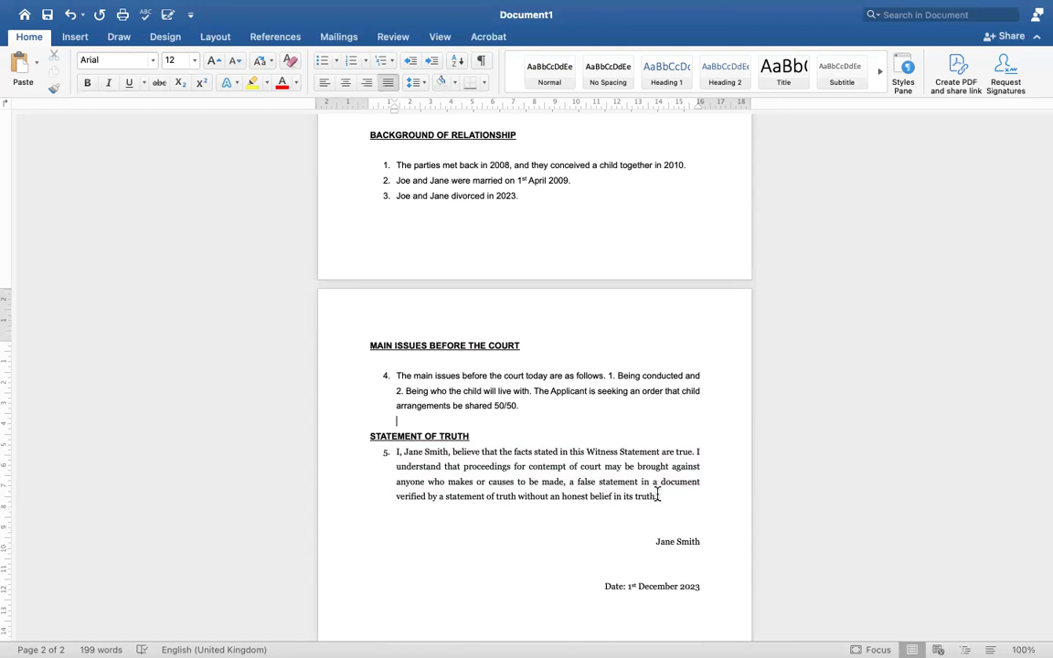
pyautogui.moveTo(657, 494); pyautogui.dragTo(398, 454)
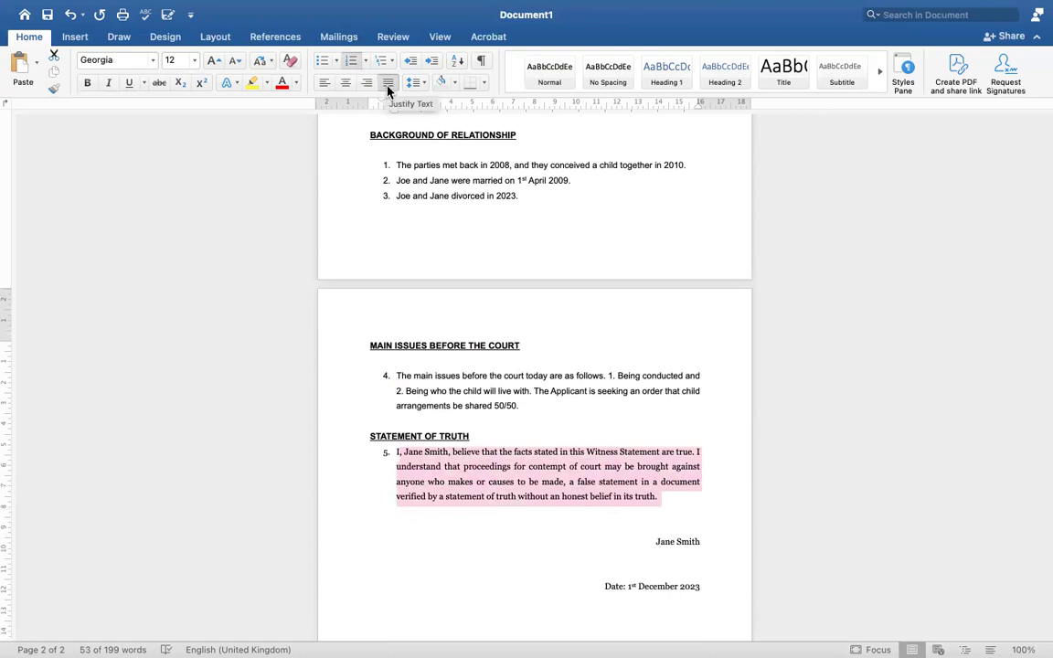
pyautogui.click(327, 88)
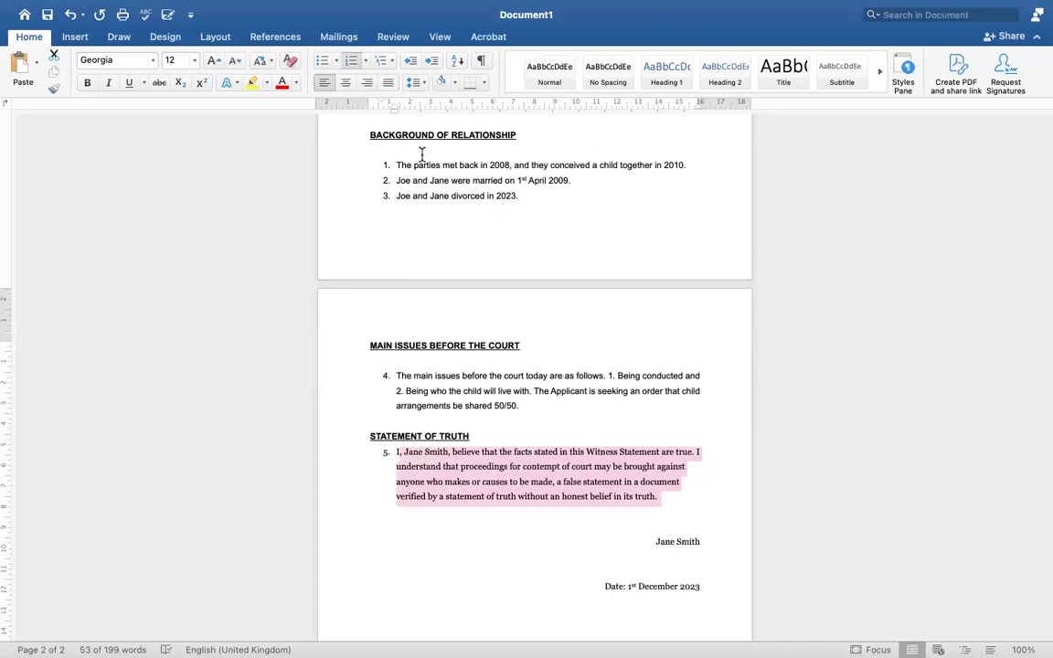
pyautogui.click(388, 83)
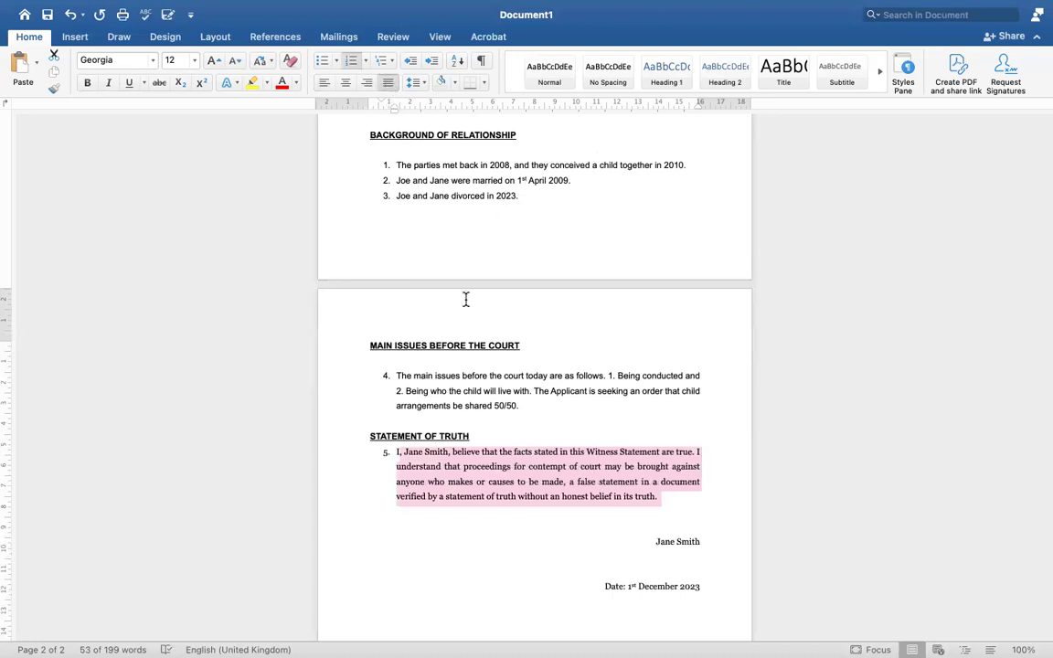
pyautogui.click(510, 452)
pyautogui.scroll(3, 510, 448)
pyautogui.scroll(6, 510, 448)
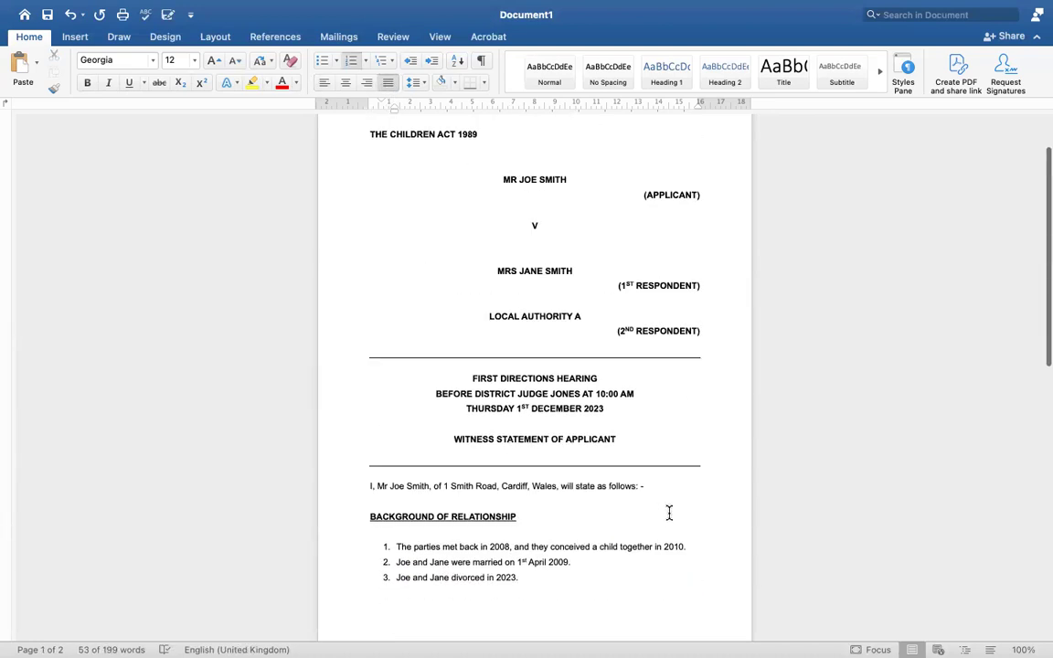
pyautogui.click(650, 485)
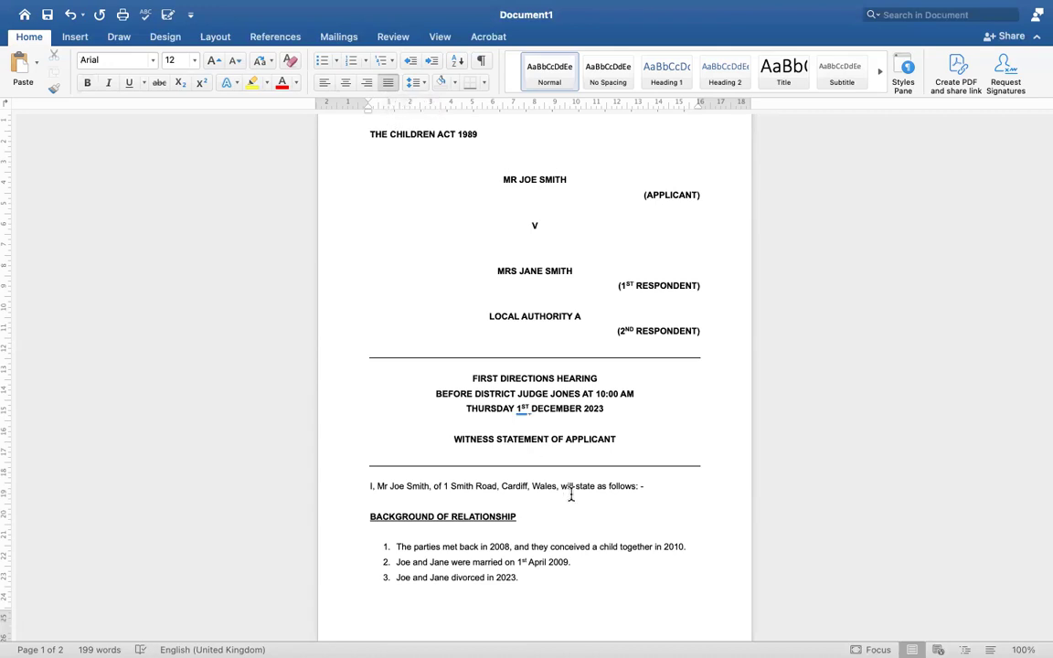
pyautogui.scroll(-8, 477, 581)
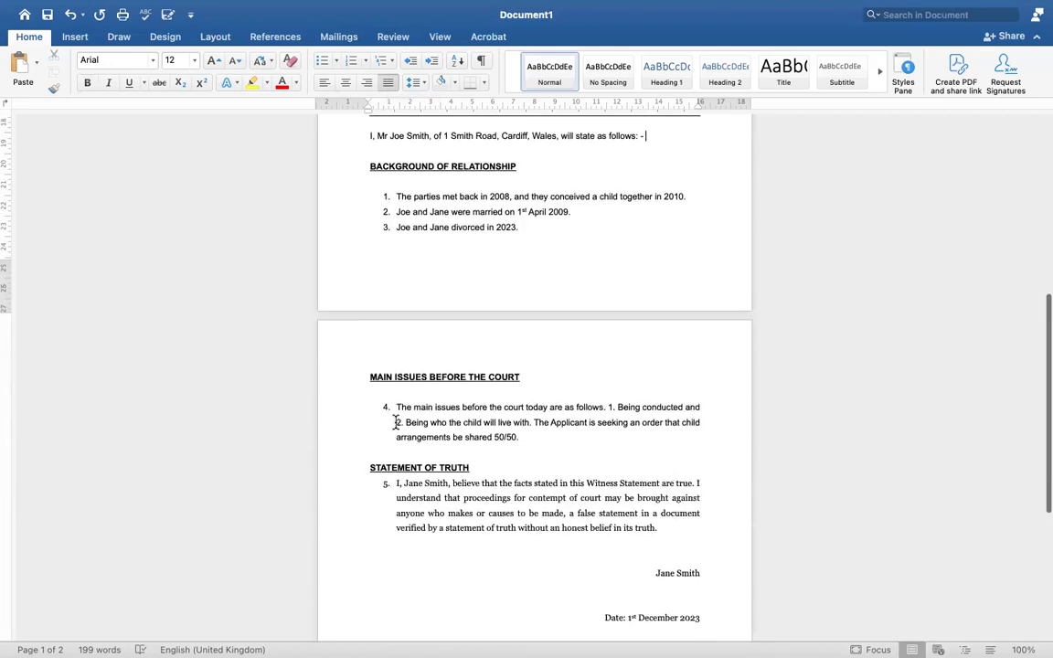
pyautogui.scroll(8, 531, 503)
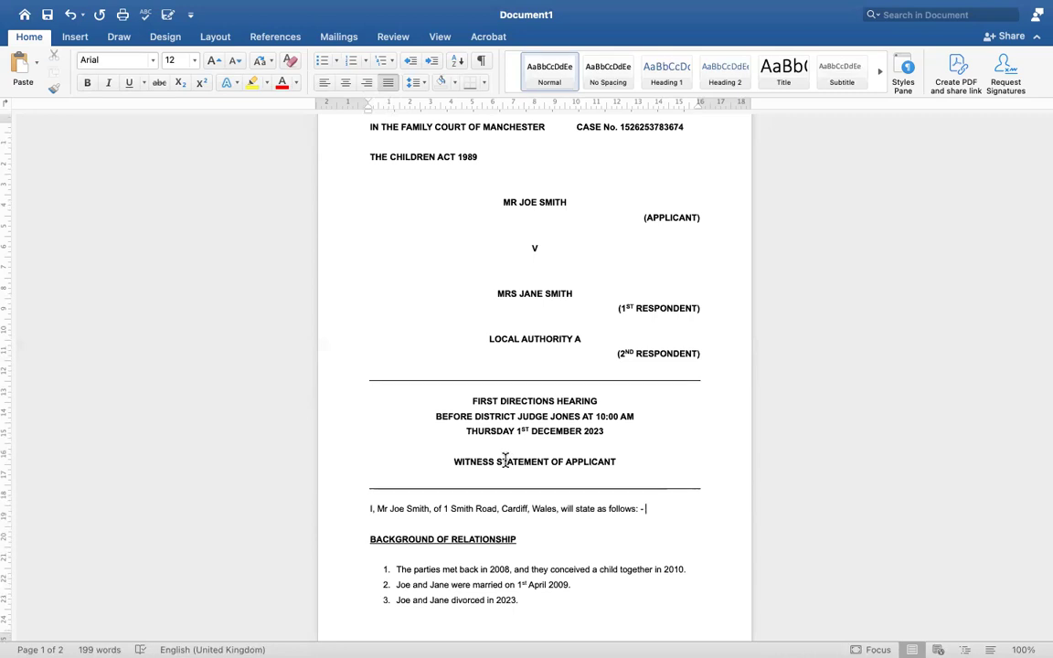
pyautogui.scroll(2, 497, 323)
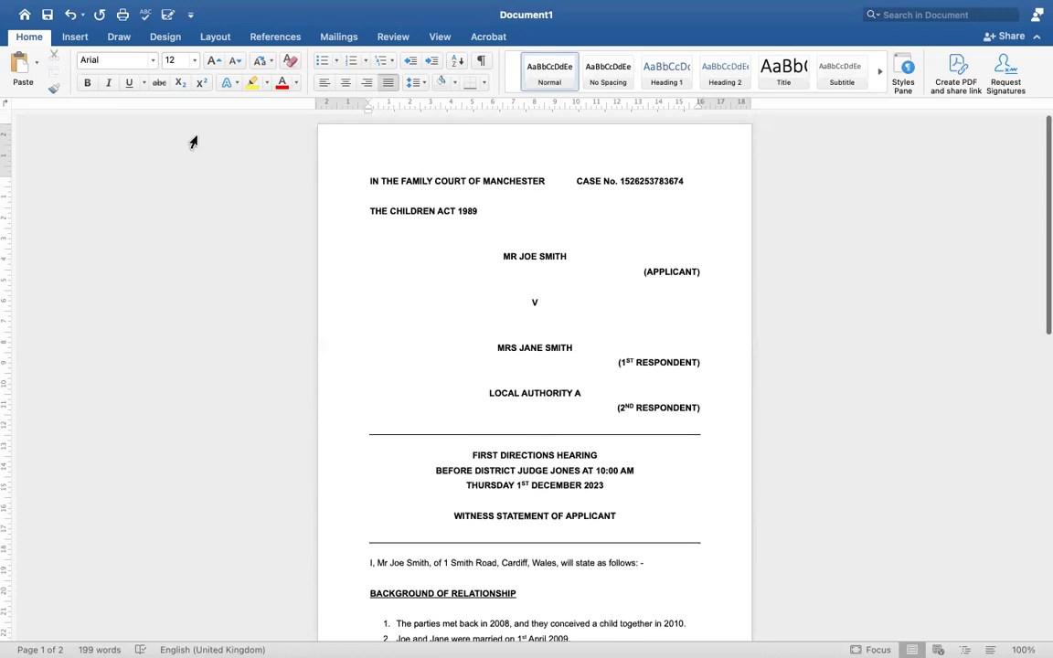
pyautogui.click(153, 60)
pyautogui.moveTo(128, 233)
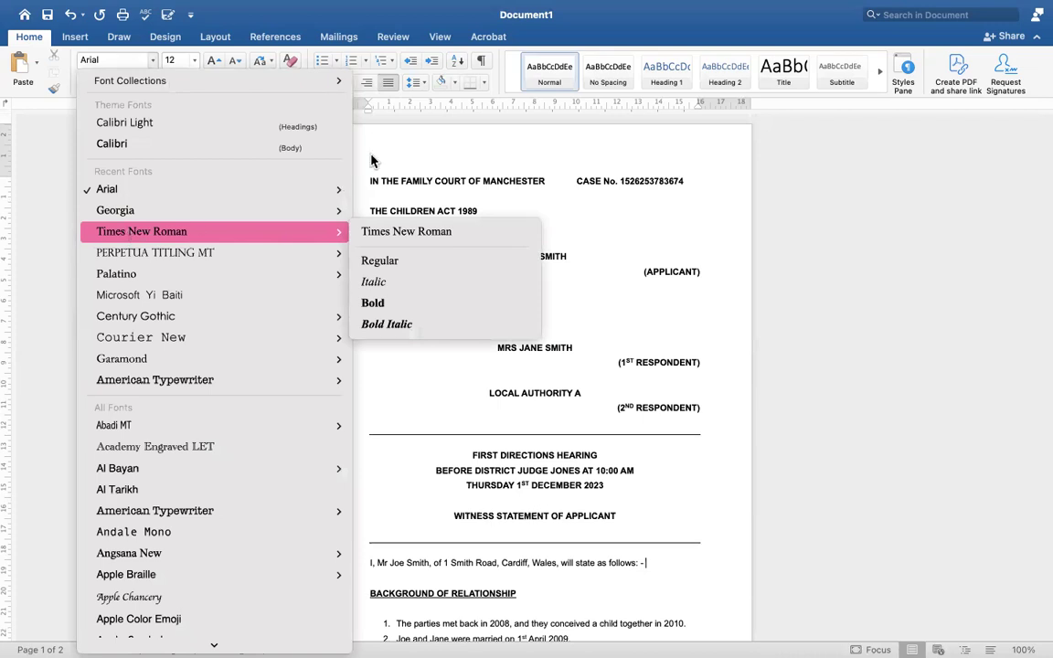
pyautogui.press('Escape')
pyautogui.click(193, 60)
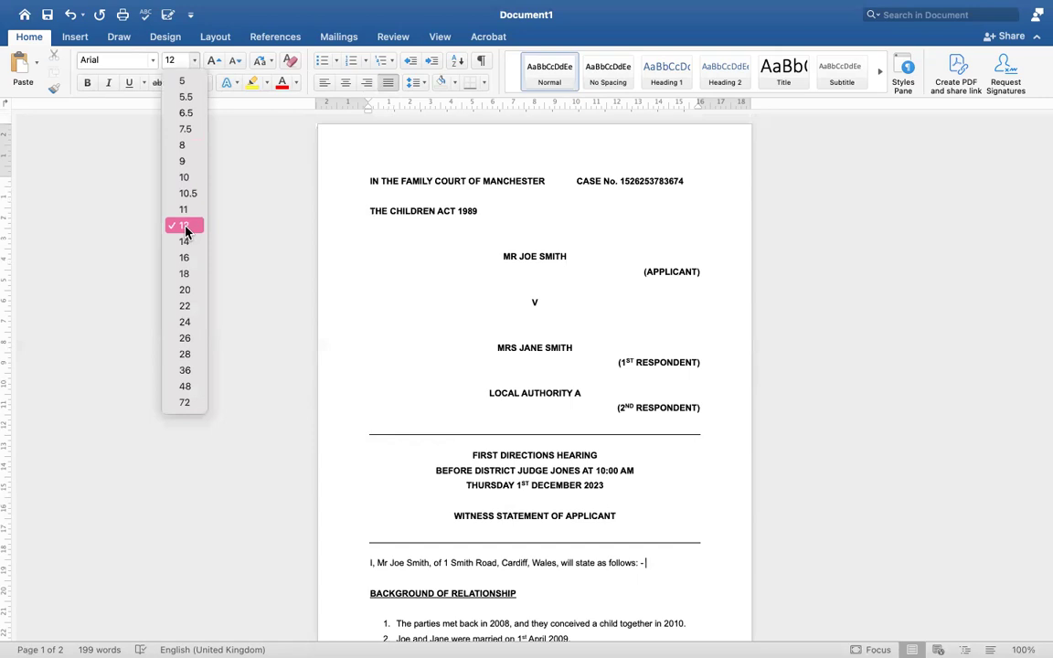
pyautogui.press('Escape')
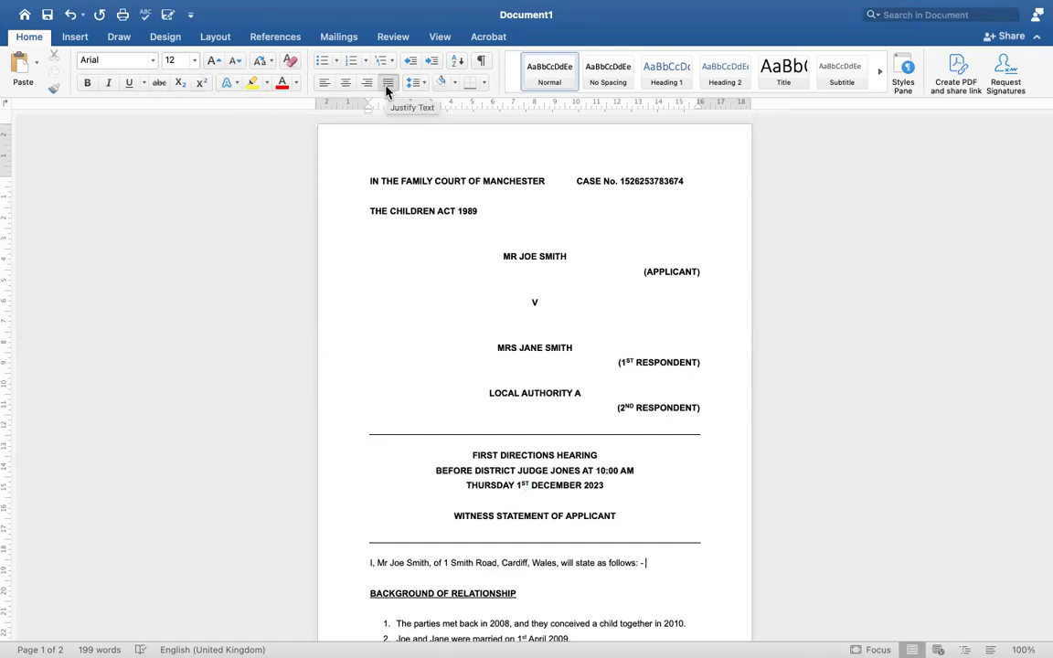
# Select the header block, hearing lines and WITNESS STATEMENT OF APPLICANT title in turn
pyautogui.click(368, 182)
pyautogui.moveTo(366, 181); pyautogui.dragTo(717, 432)
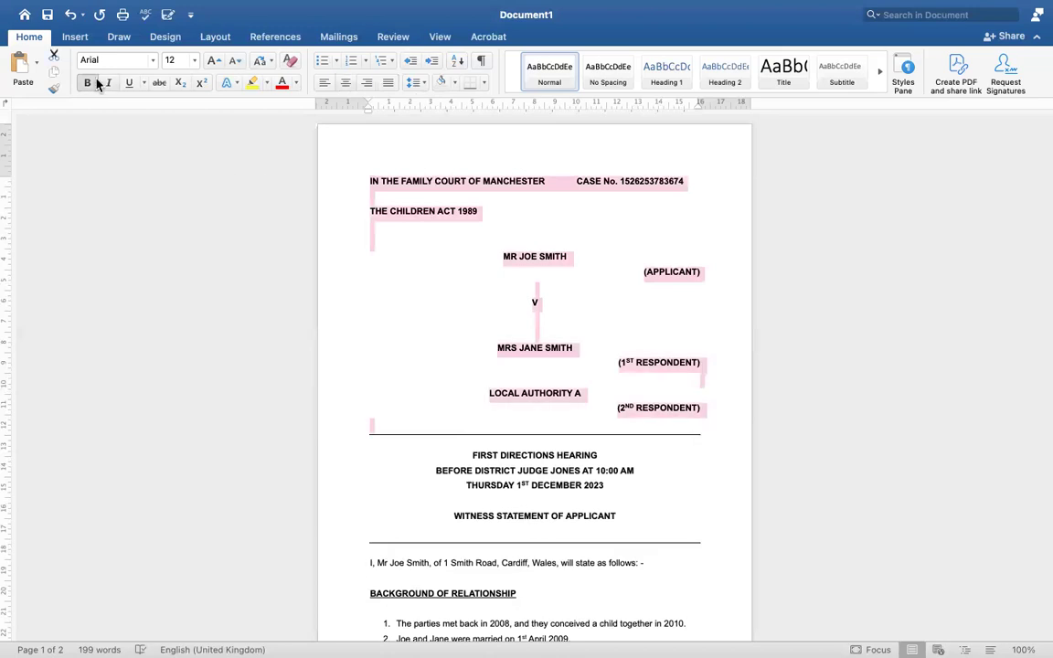
pyautogui.scroll(-3, 365, 354)
pyautogui.moveTo(466, 255); pyautogui.dragTo(605, 264)
pyautogui.moveTo(435, 273); pyautogui.dragTo(440, 285)
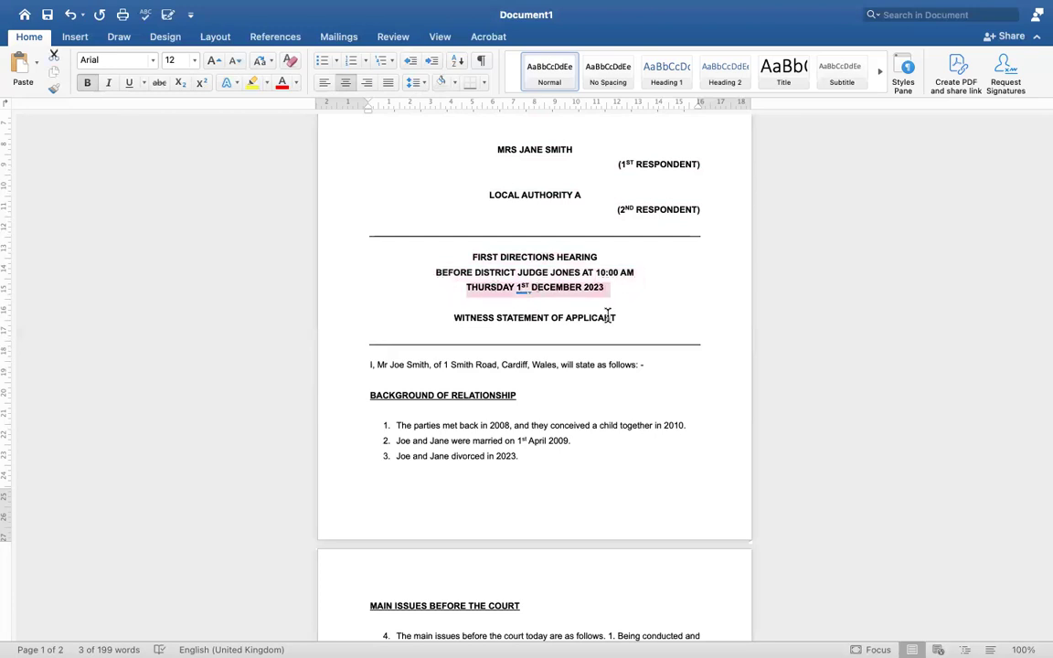
pyautogui.moveTo(623, 316); pyautogui.dragTo(435, 328)
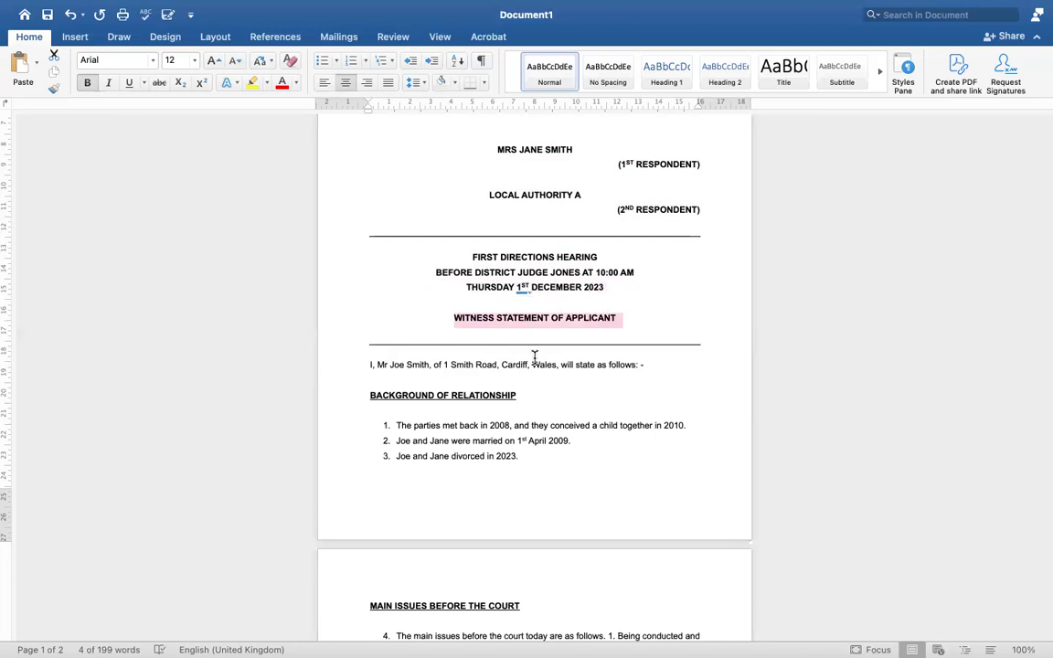
# Select the BACKGROUND OF RELATIONSHIP and MAIN ISSUES headings and the 50/50 child arrangements sentence
pyautogui.scroll(-5, 586, 387)
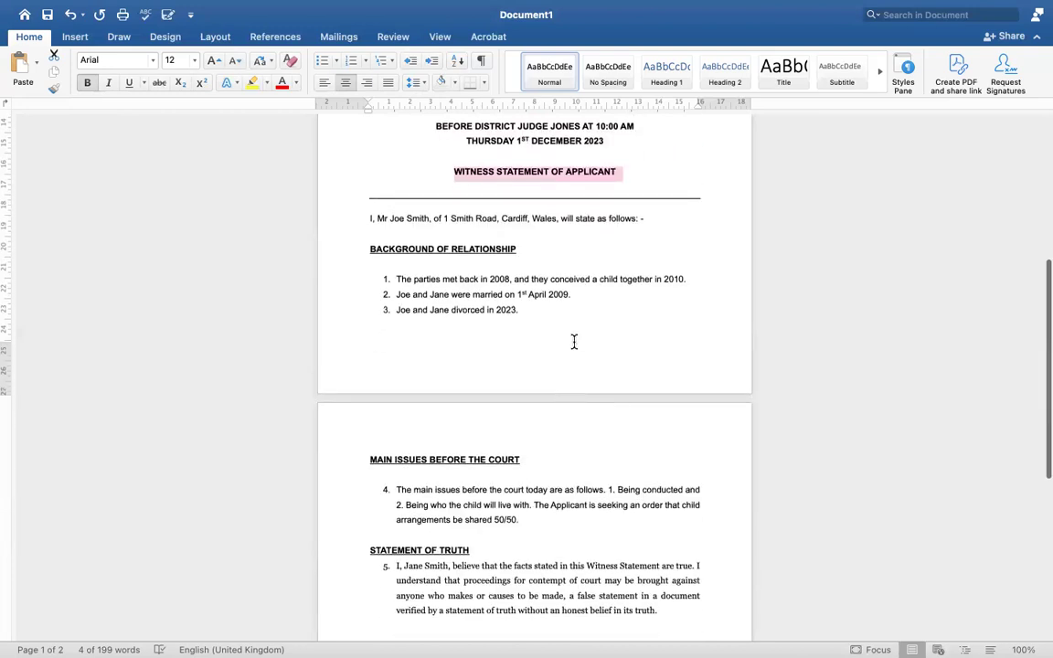
pyautogui.click(574, 342)
pyautogui.scroll(-2, 573, 343)
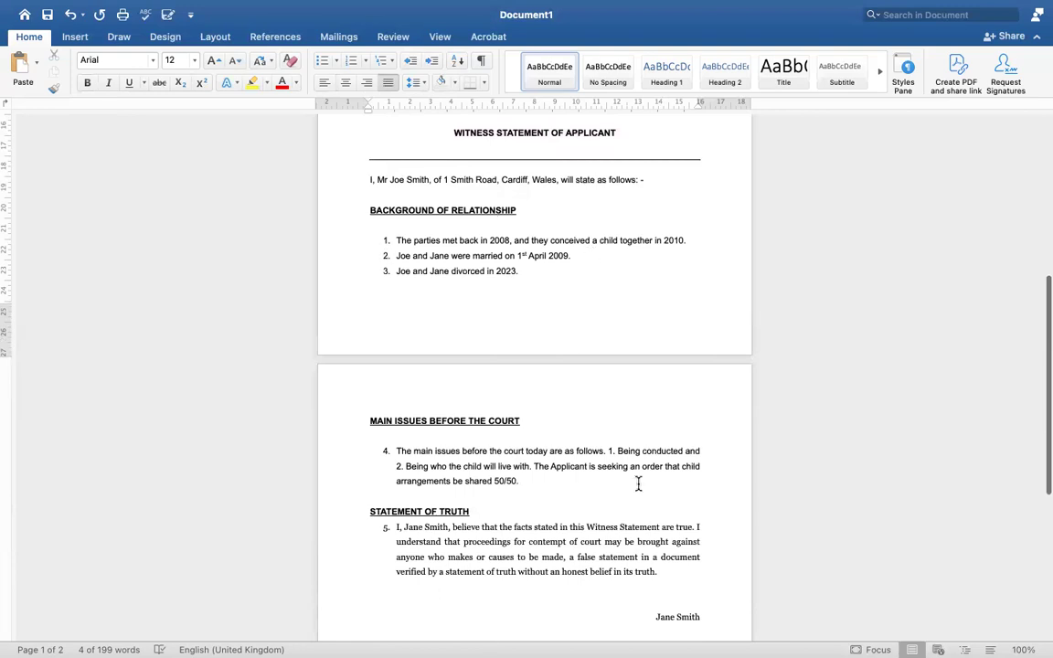
pyautogui.click(358, 213)
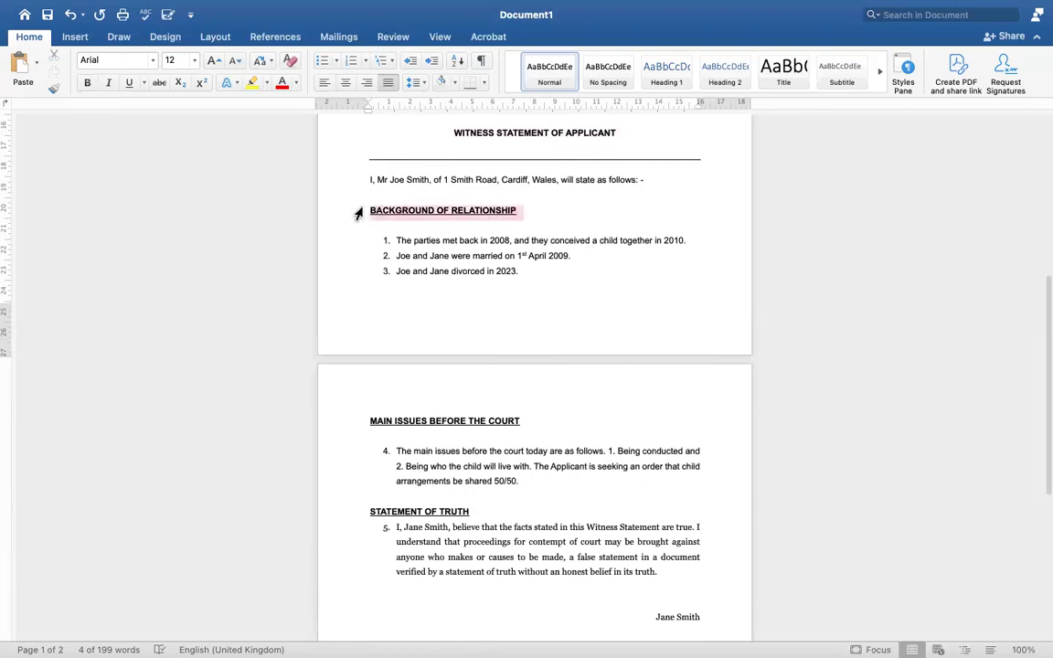
pyautogui.scroll(-4, 521, 500)
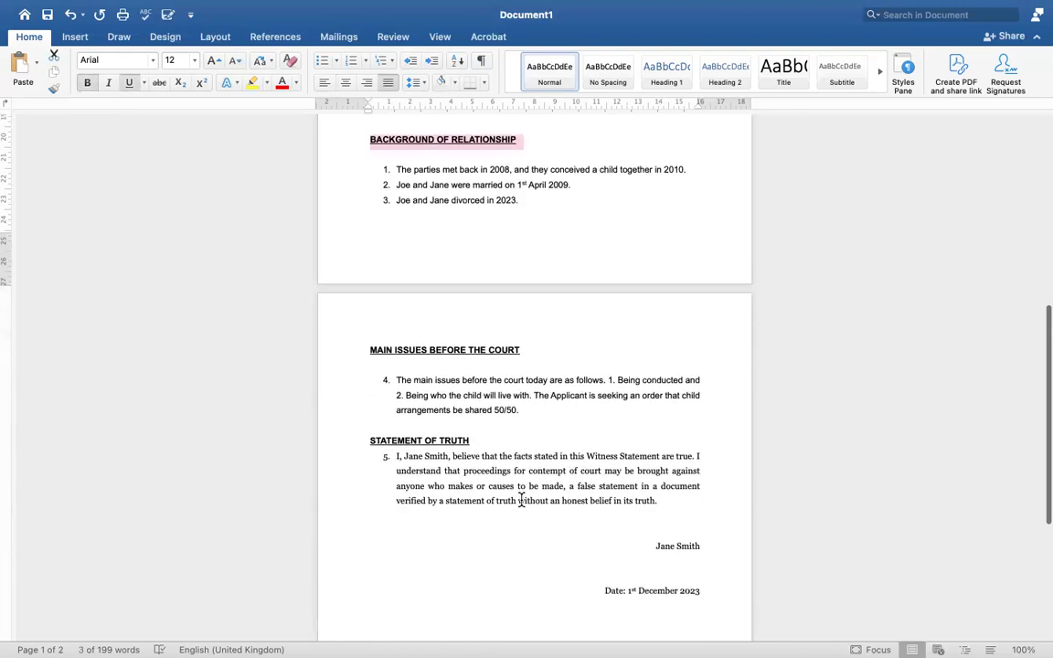
pyautogui.scroll(1, 521, 499)
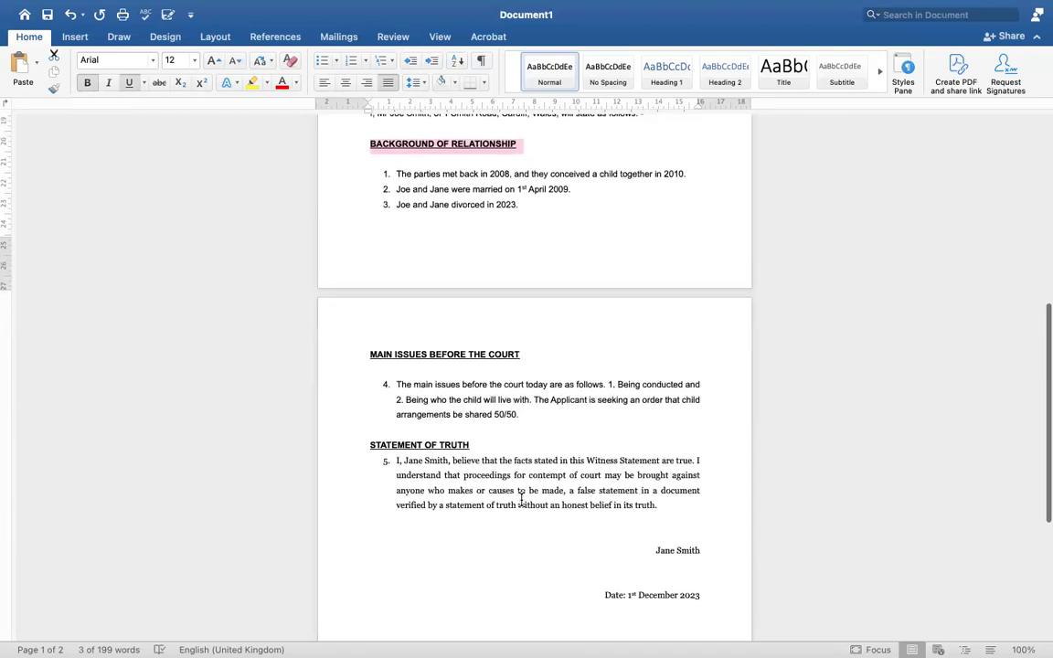
pyautogui.moveTo(523, 357); pyautogui.dragTo(359, 351)
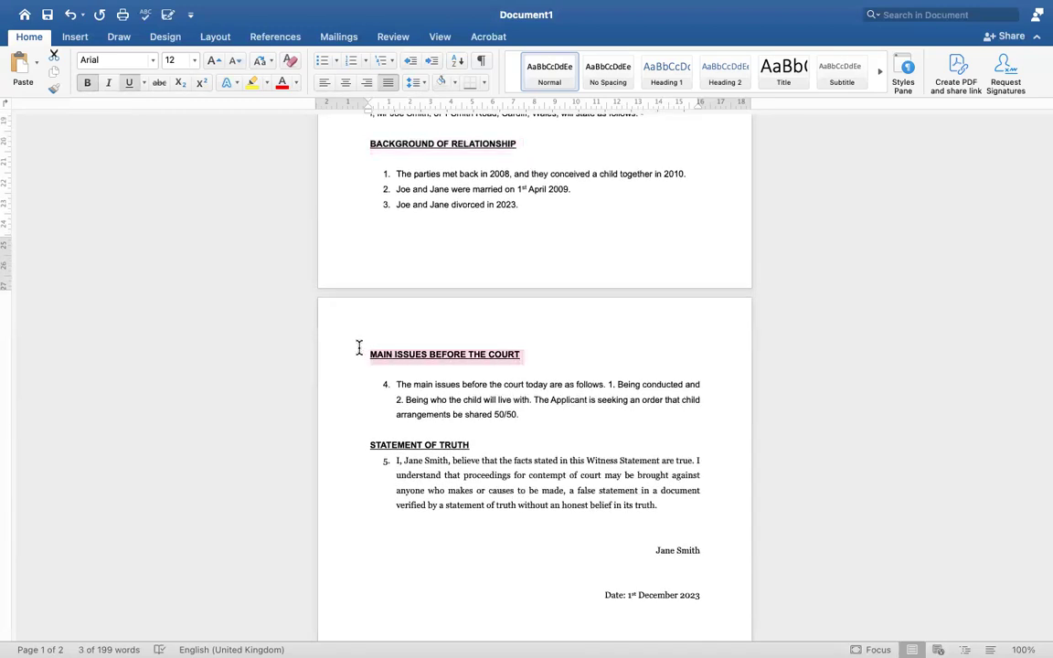
pyautogui.click(527, 400)
pyautogui.moveTo(536, 400); pyautogui.dragTo(539, 419)
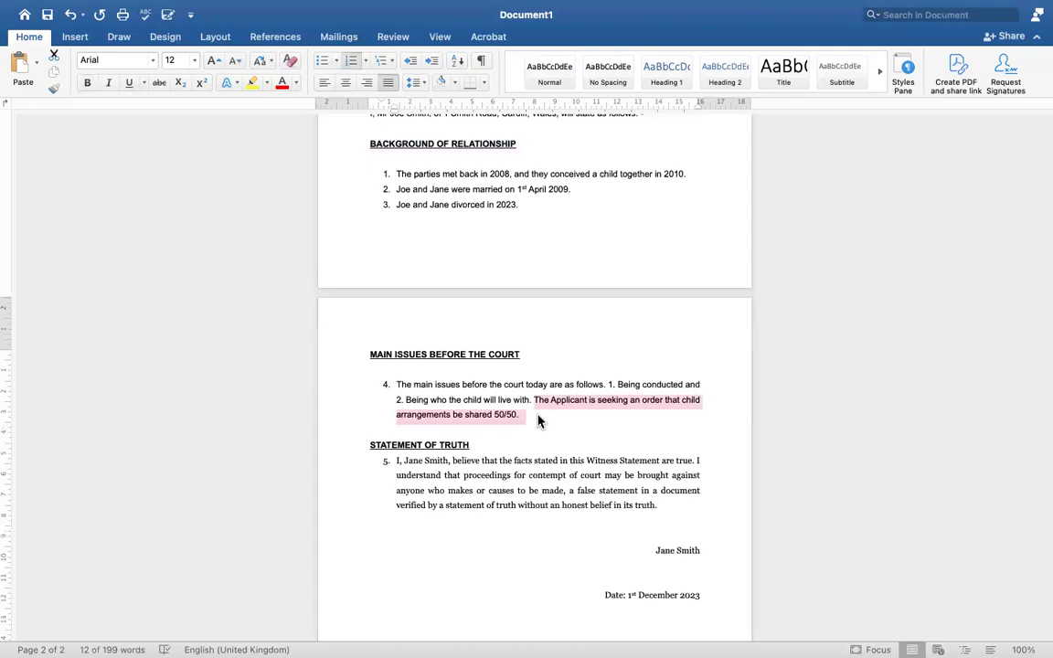
# Select the item 5 paragraph, the signatory name line and the date line
pyautogui.scroll(-5, 538, 416)
pyautogui.click(482, 404)
pyautogui.moveTo(398, 348); pyautogui.dragTo(656, 391)
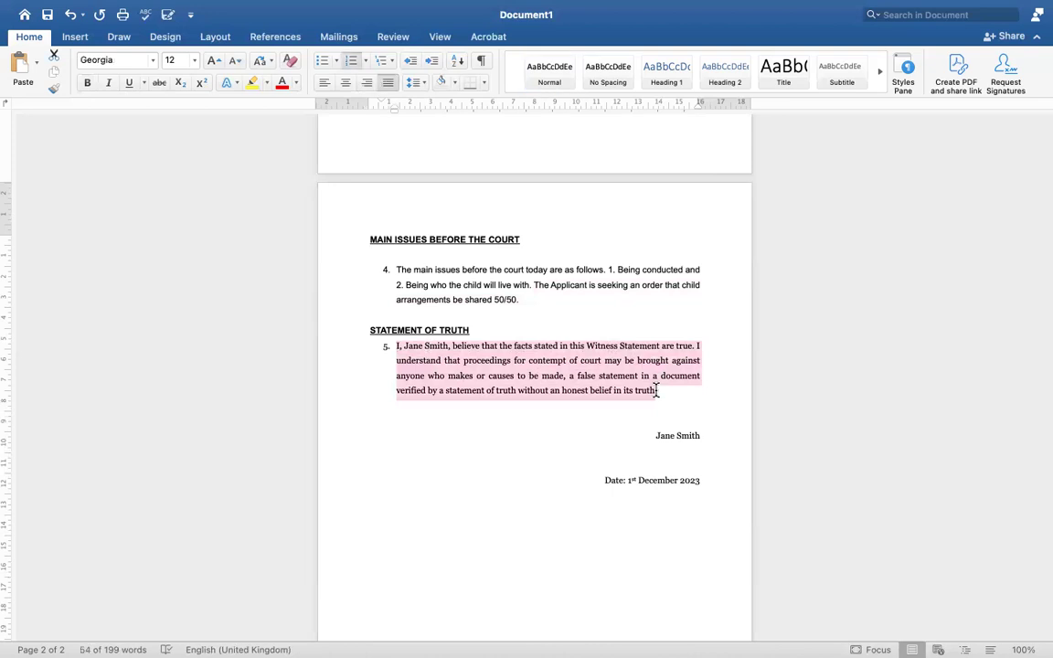
pyautogui.moveTo(655, 435); pyautogui.dragTo(699, 436)
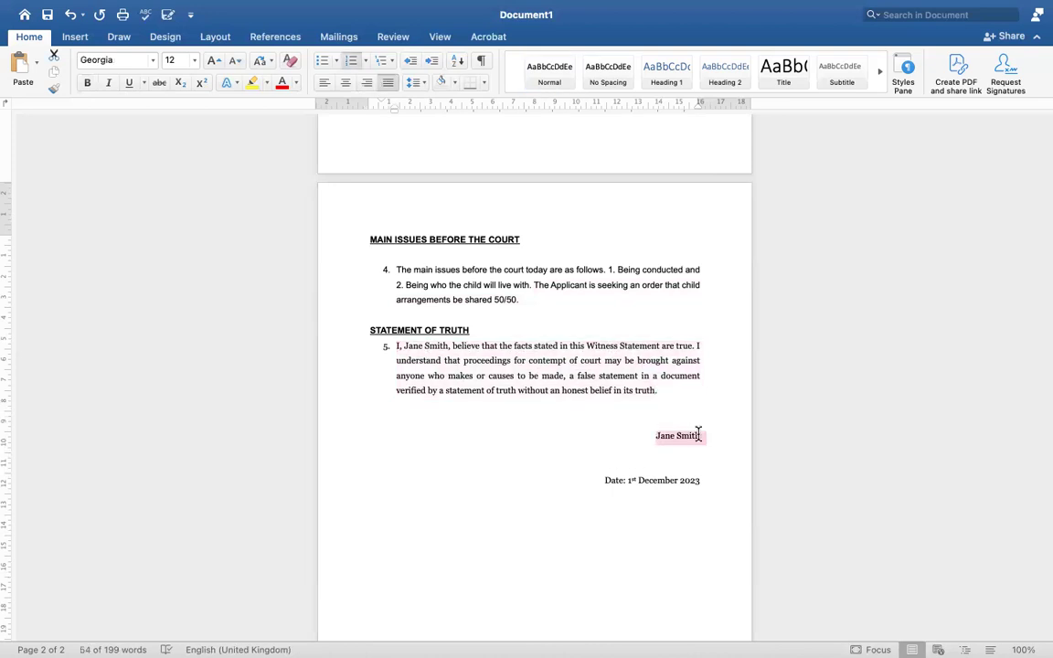
pyautogui.click(637, 466)
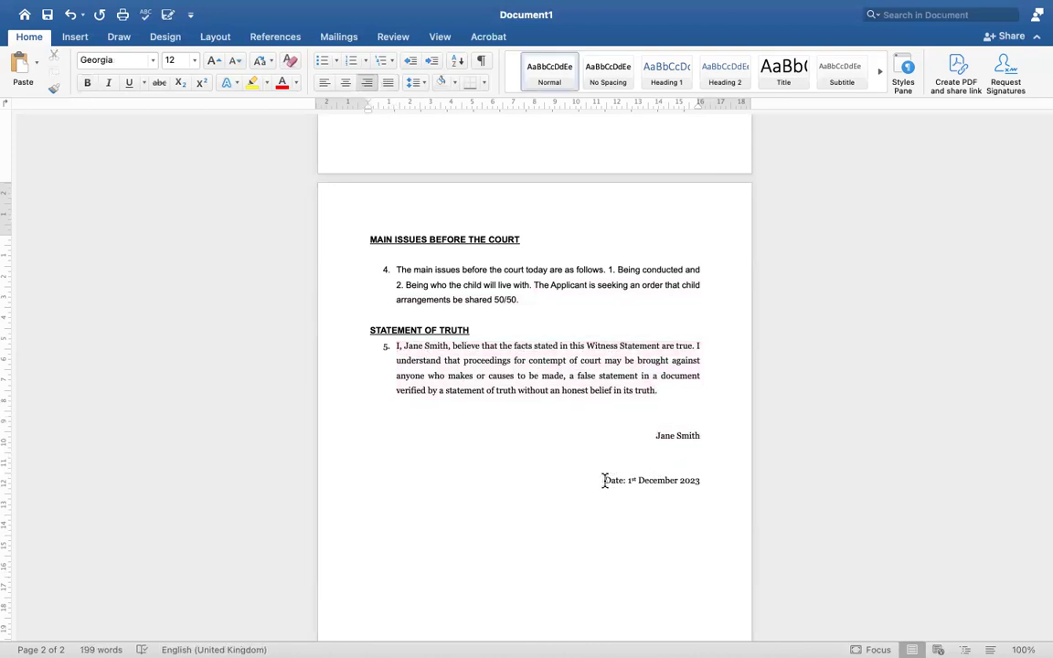
pyautogui.moveTo(605, 479); pyautogui.dragTo(709, 484)
pyautogui.scroll(10, 526, 478)
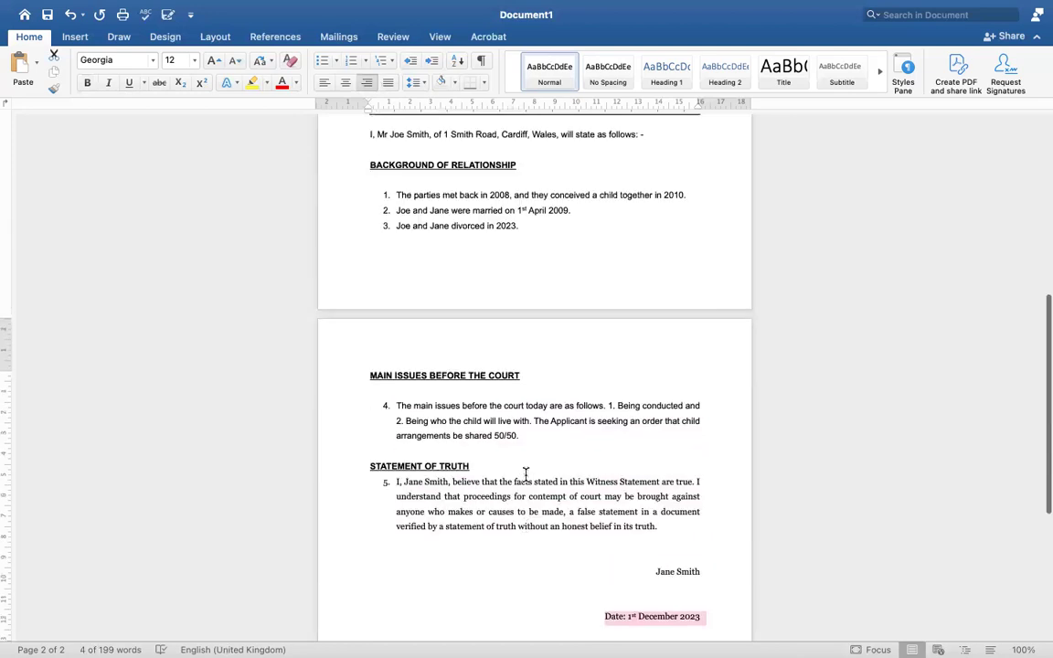
pyautogui.scroll(3, 525, 475)
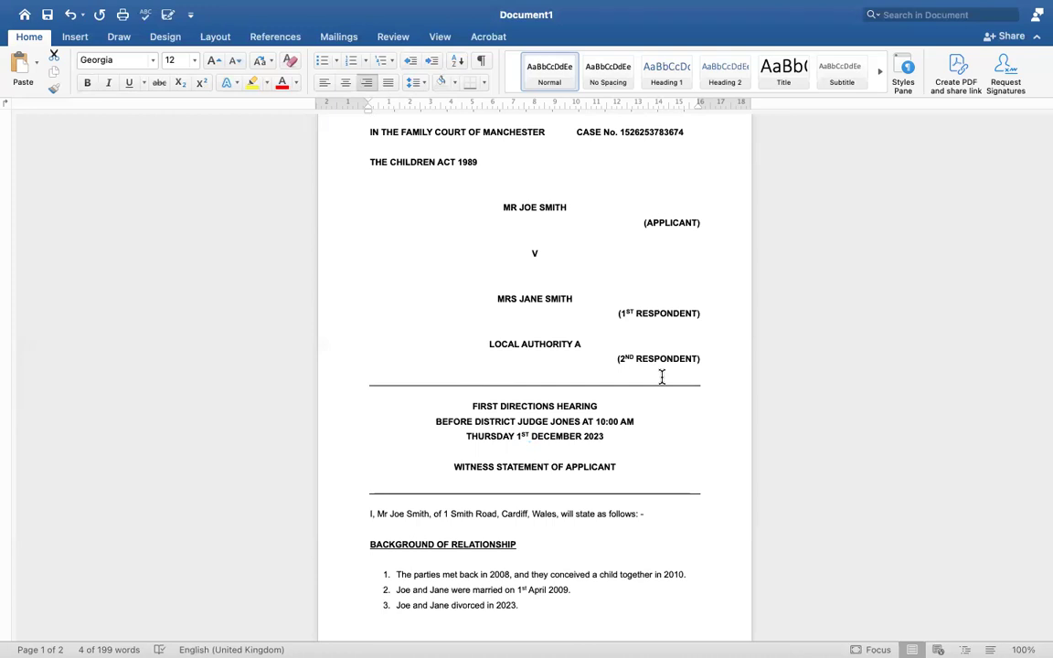
pyautogui.scroll(-5, 662, 377)
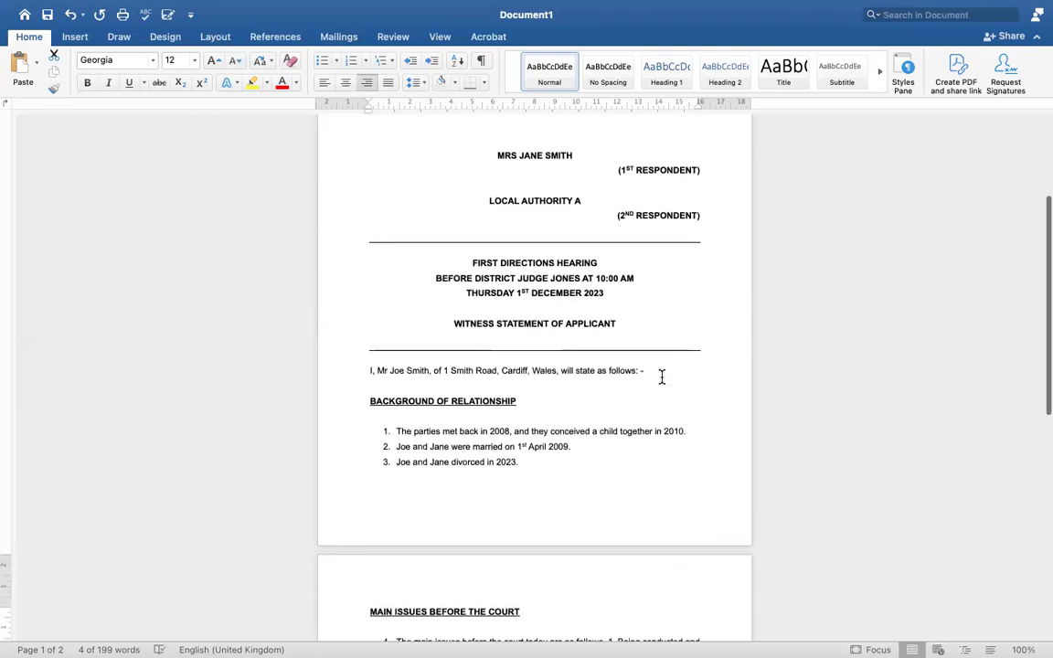
pyautogui.scroll(-5, 662, 376)
pyautogui.scroll(6, 662, 377)
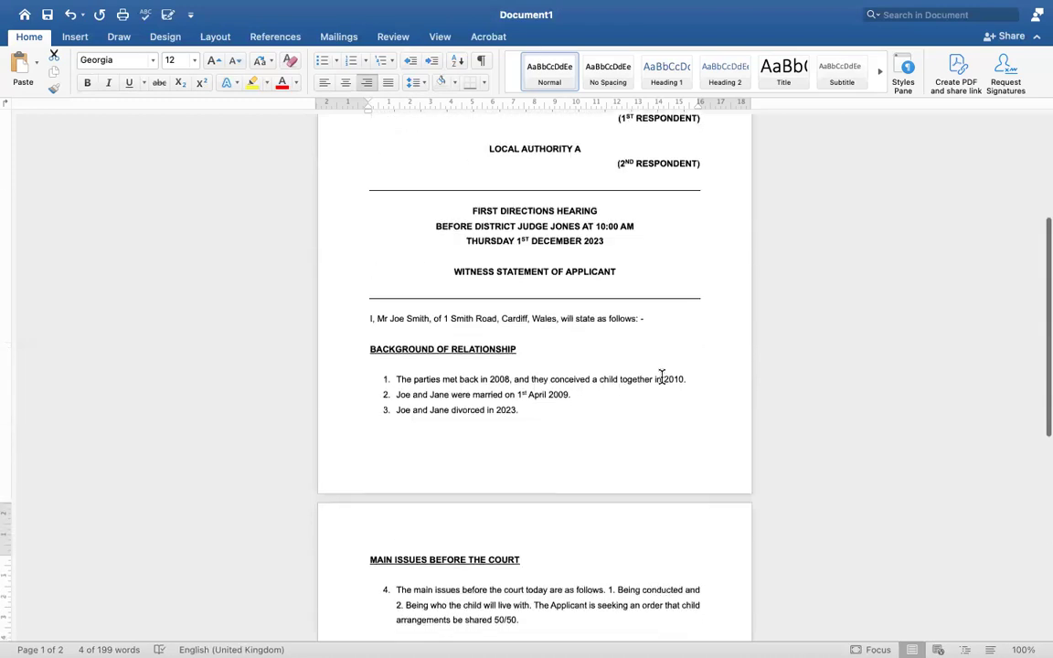
pyautogui.scroll(-6, 662, 377)
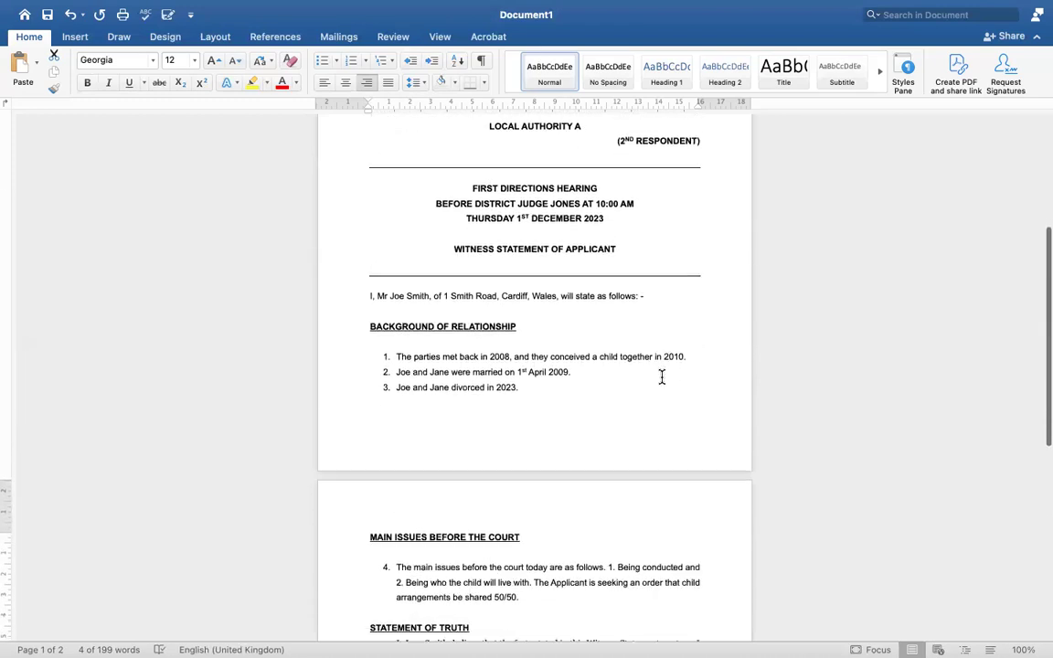
pyautogui.scroll(8, 662, 377)
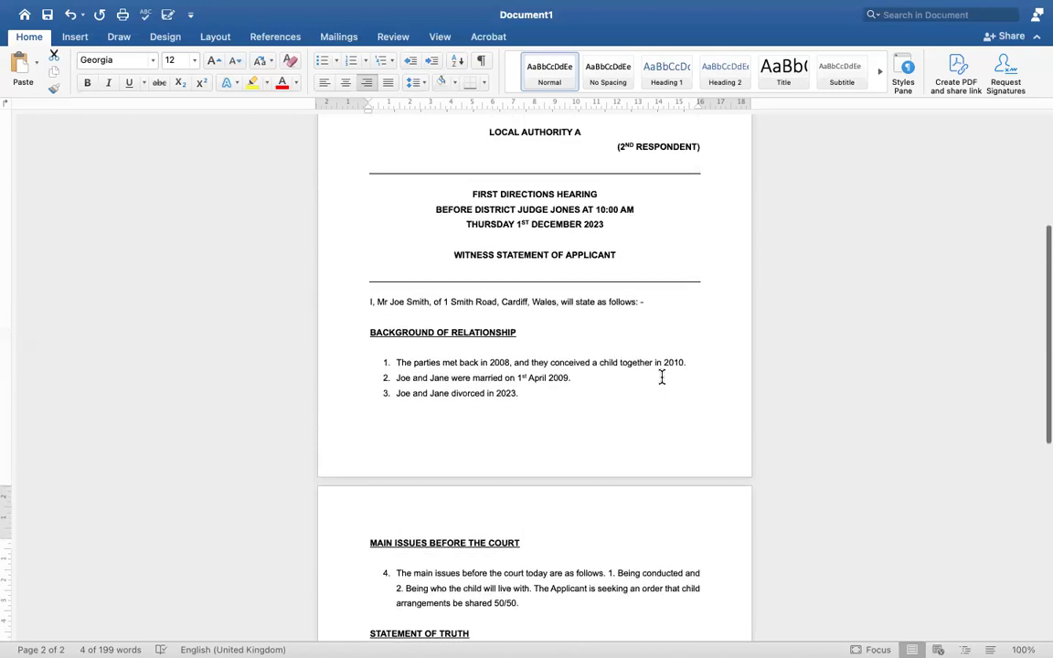
pyautogui.scroll(-5, 662, 377)
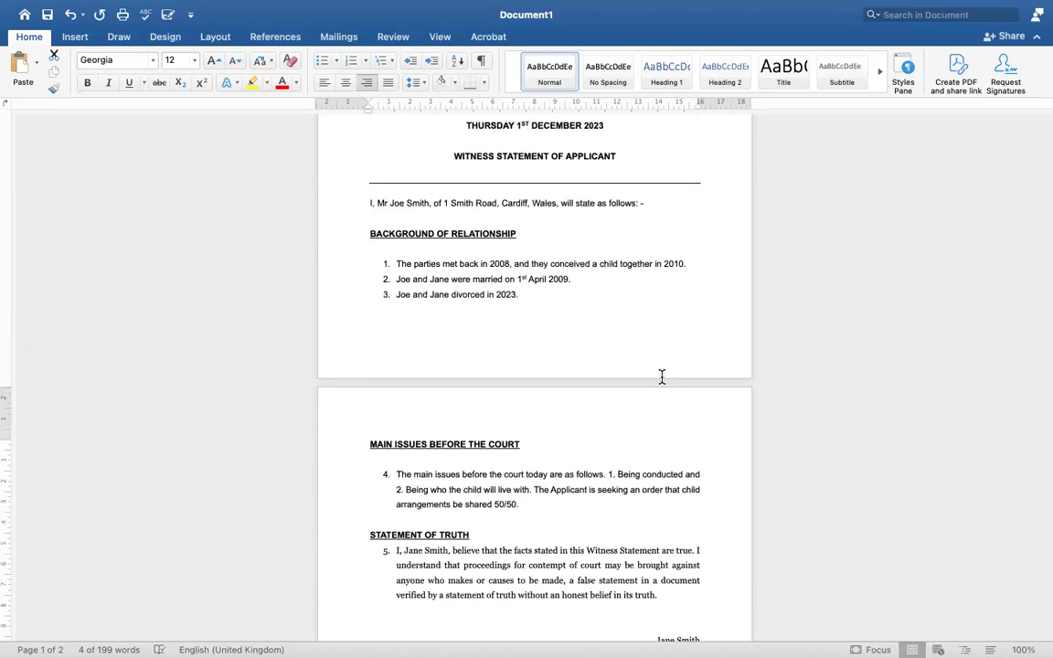
pyautogui.scroll(4, 661, 376)
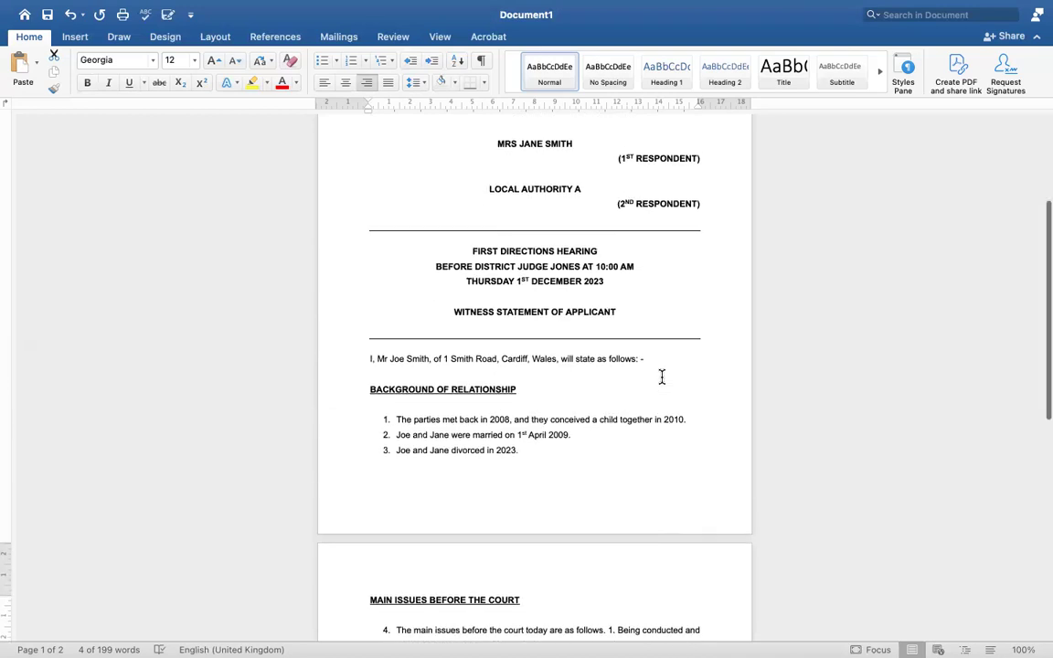
pyautogui.scroll(4, 662, 377)
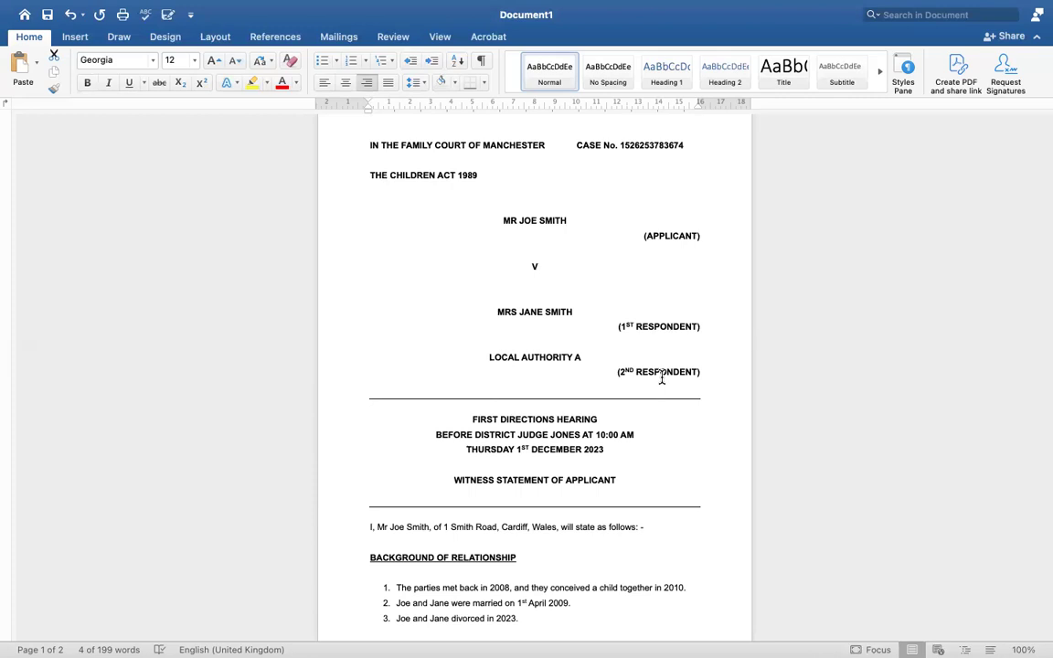
pyautogui.scroll(-6, 513, 338)
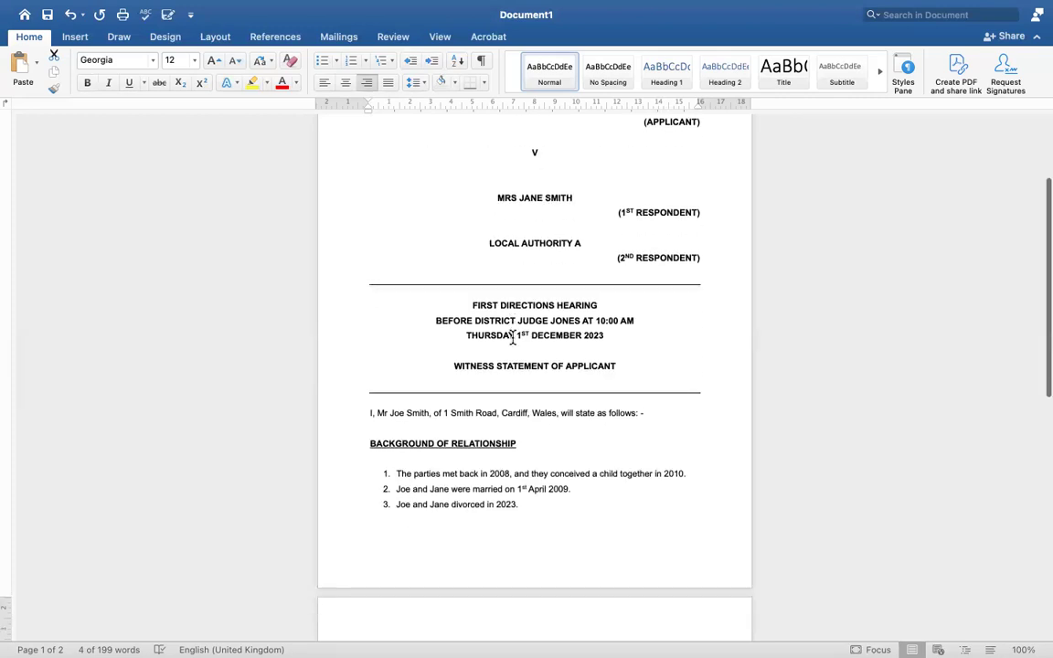
pyautogui.scroll(10, 513, 337)
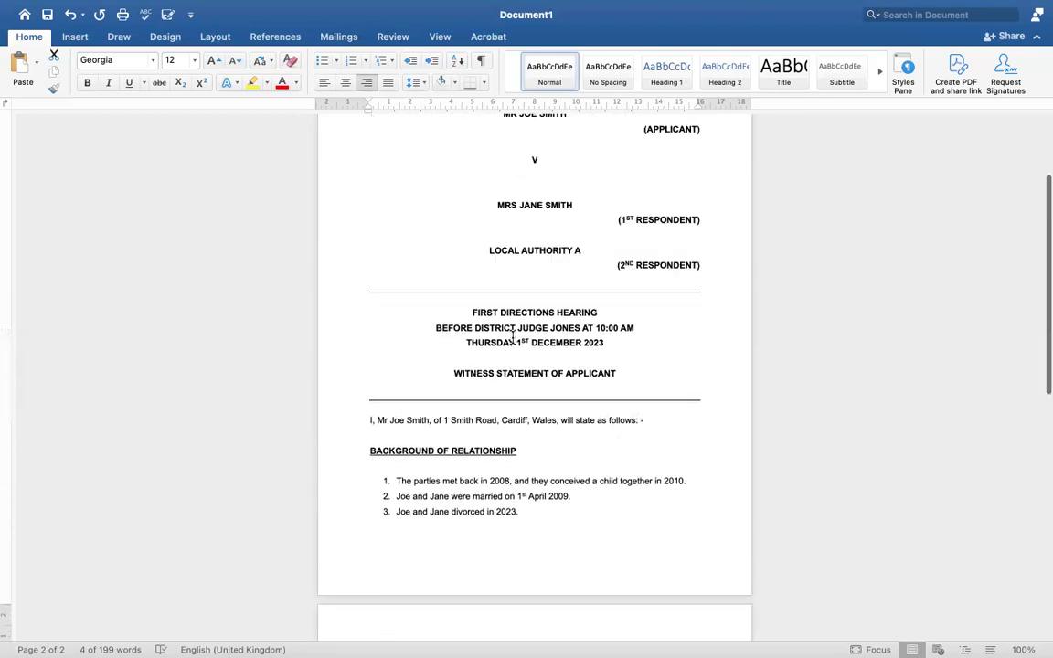
pyautogui.click(435, 314)
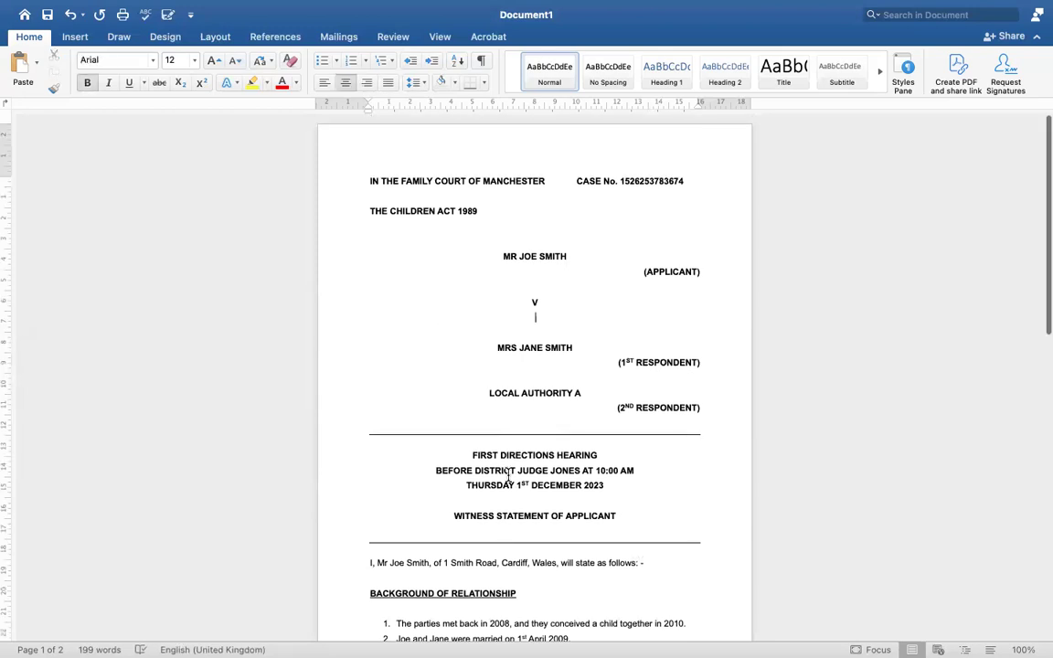
pyautogui.scroll(-4, 479, 421)
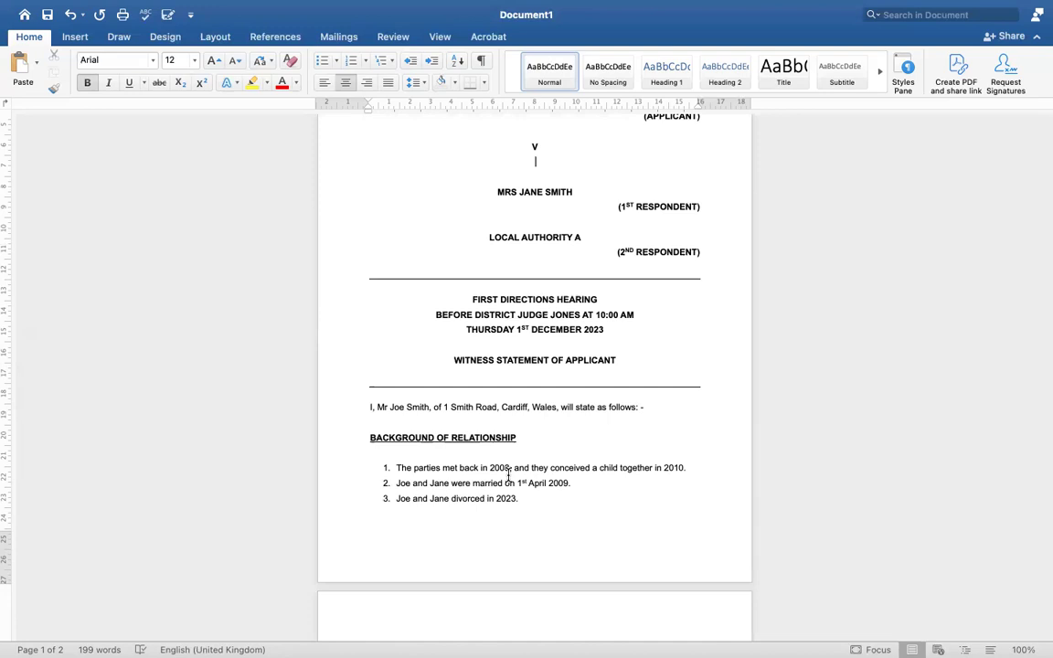
pyautogui.scroll(5, 510, 475)
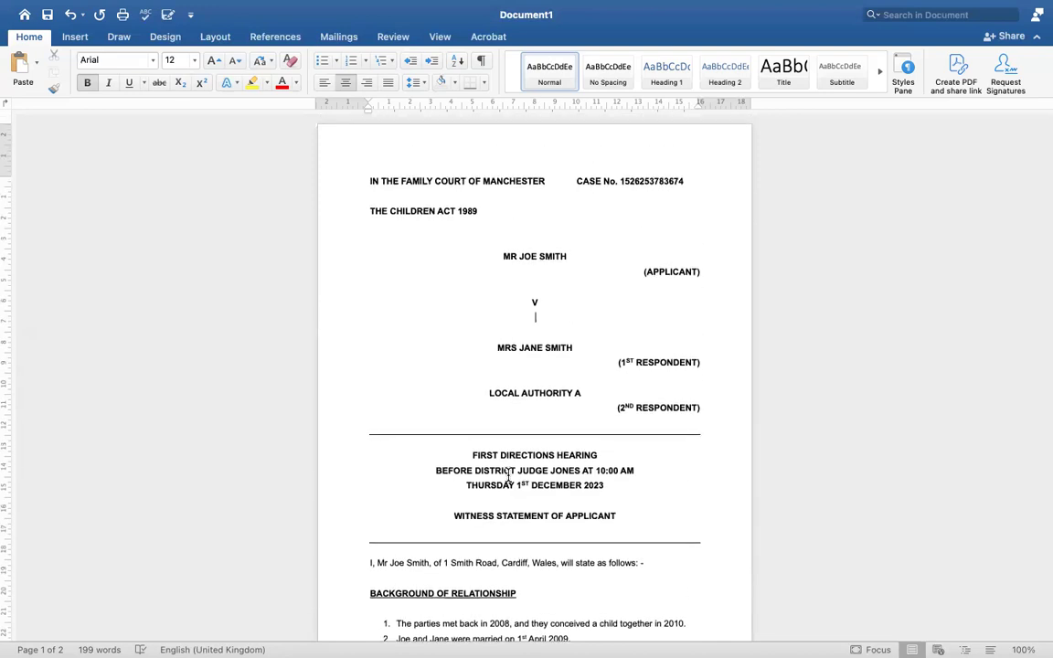
pyautogui.scroll(-6, 509, 475)
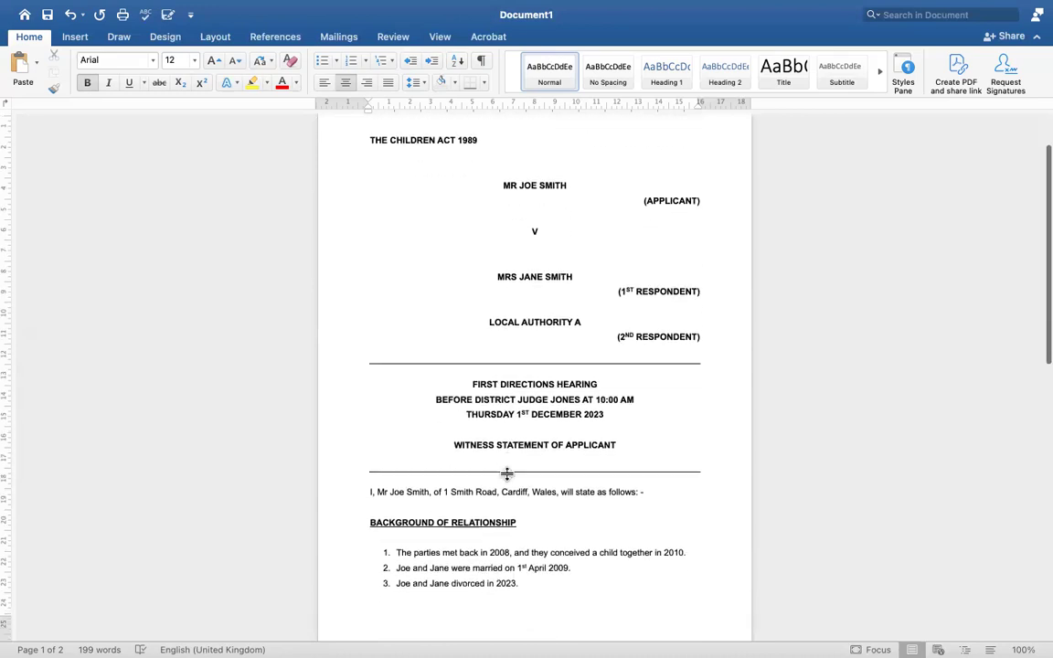
pyautogui.scroll(-7, 508, 474)
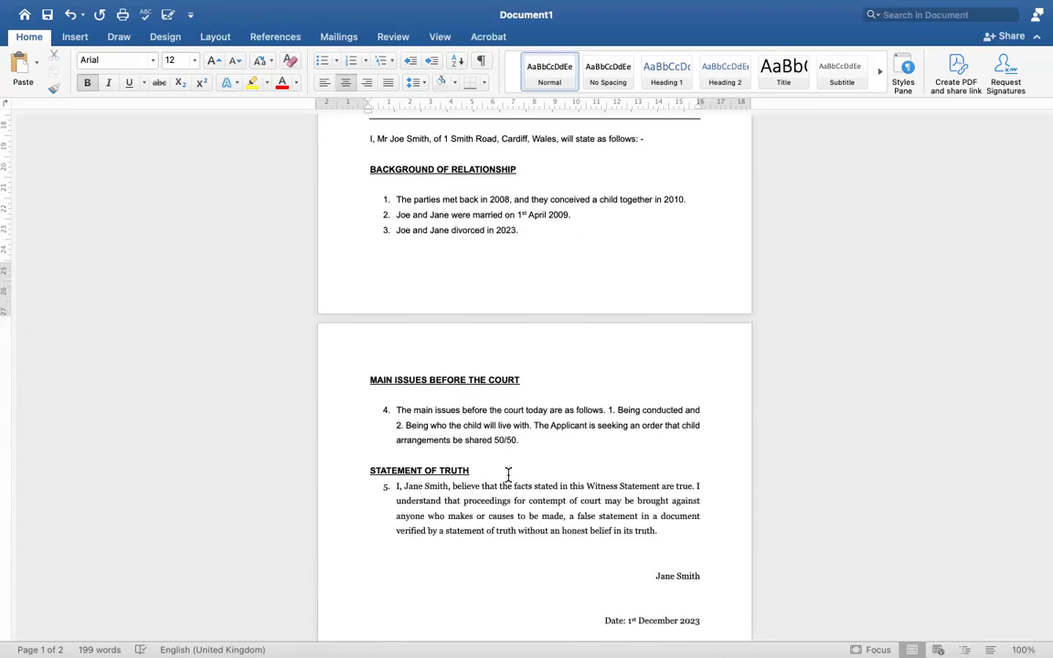
pyautogui.scroll(-1, 508, 473)
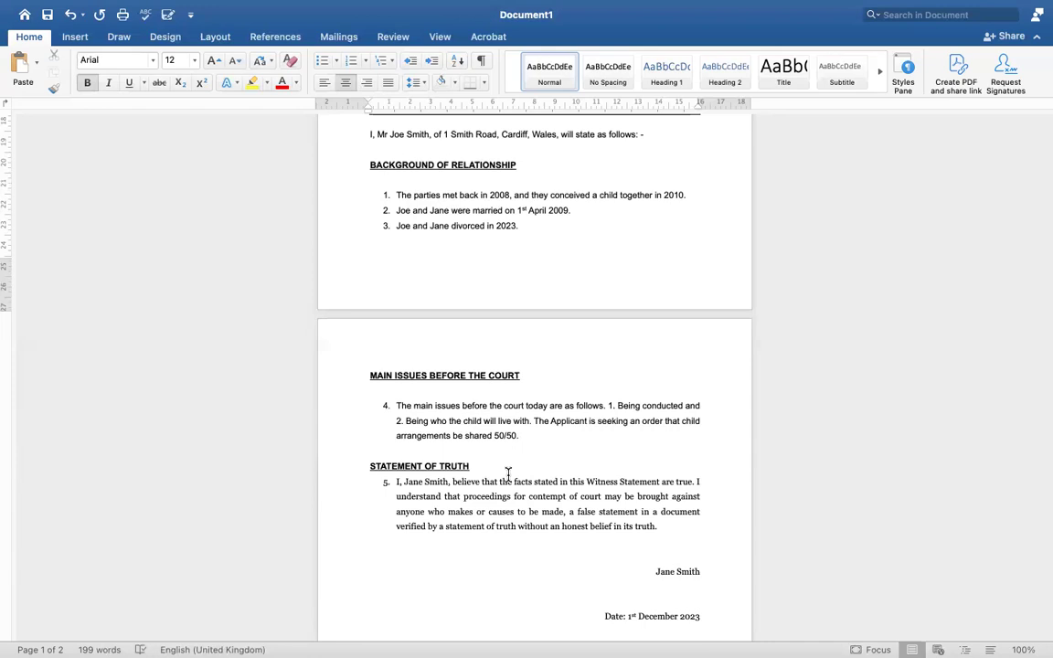
pyautogui.scroll(5, 509, 473)
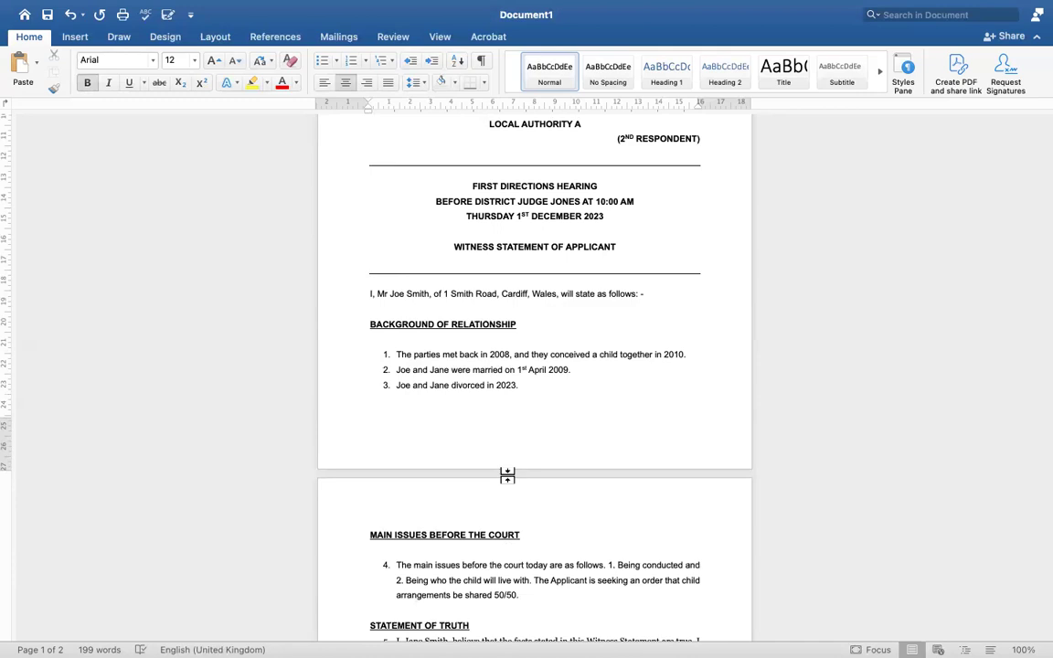
pyautogui.scroll(5, 470, 355)
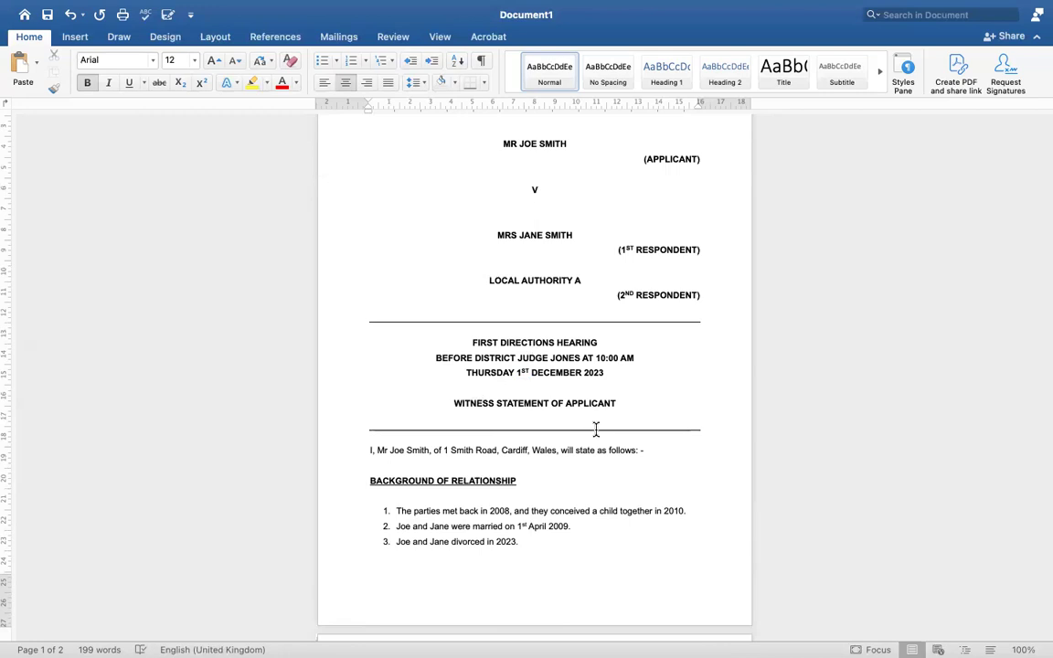
pyautogui.scroll(4, 596, 428)
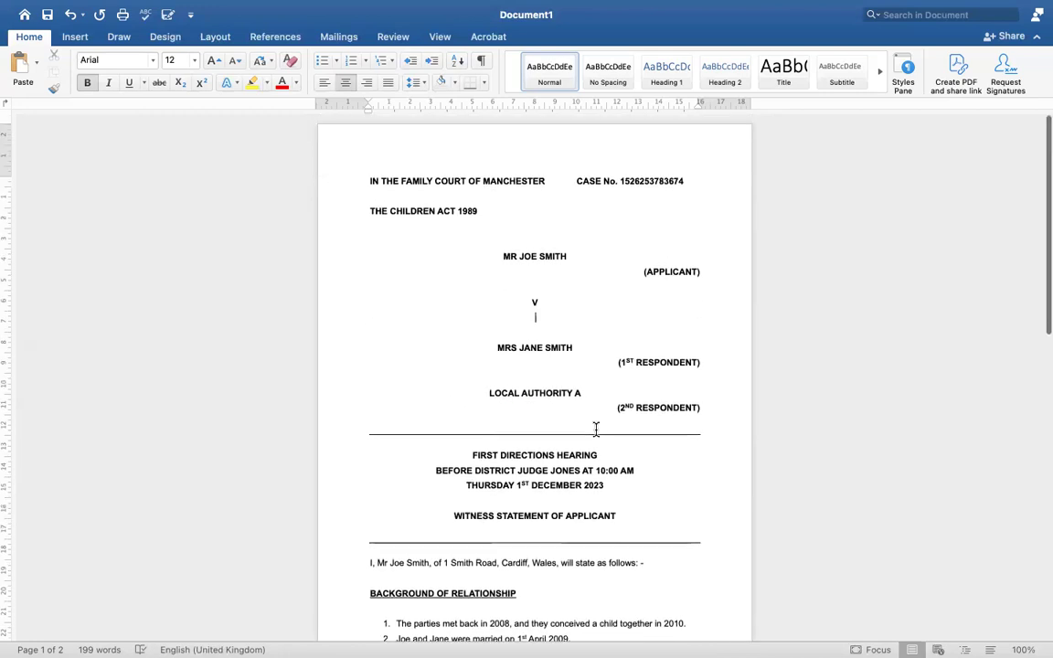